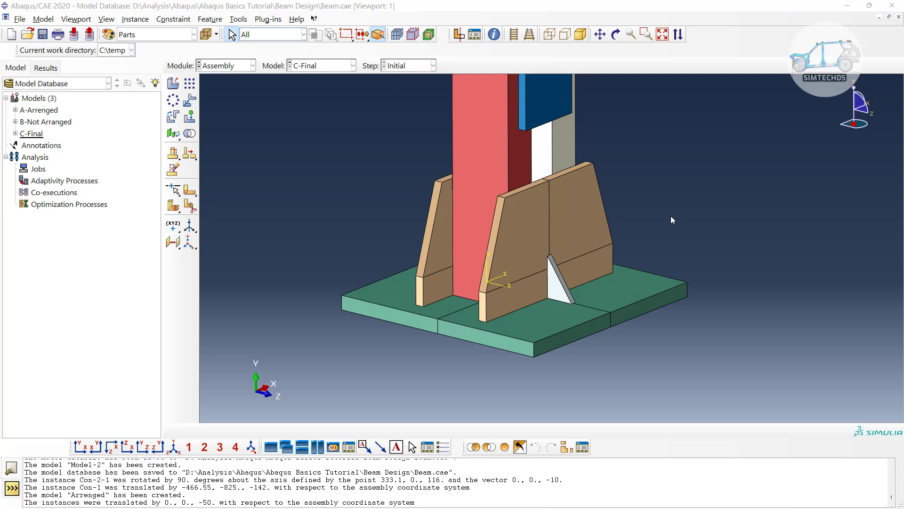
Examine the full C-Final column assembly and expand its model tree down to the assembly instances.
{"action": "scroll", "coordinate": [634, 228], "scroll_direction": "up", "scroll_amount": 3}
{"action": "left_click", "coordinate": [599, 33]}
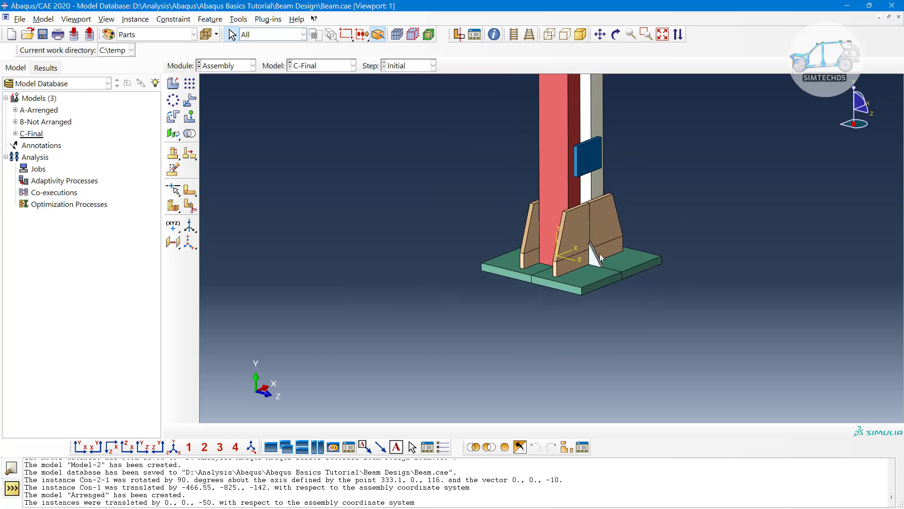
{"action": "scroll", "coordinate": [590, 275], "scroll_direction": "up", "scroll_amount": 3}
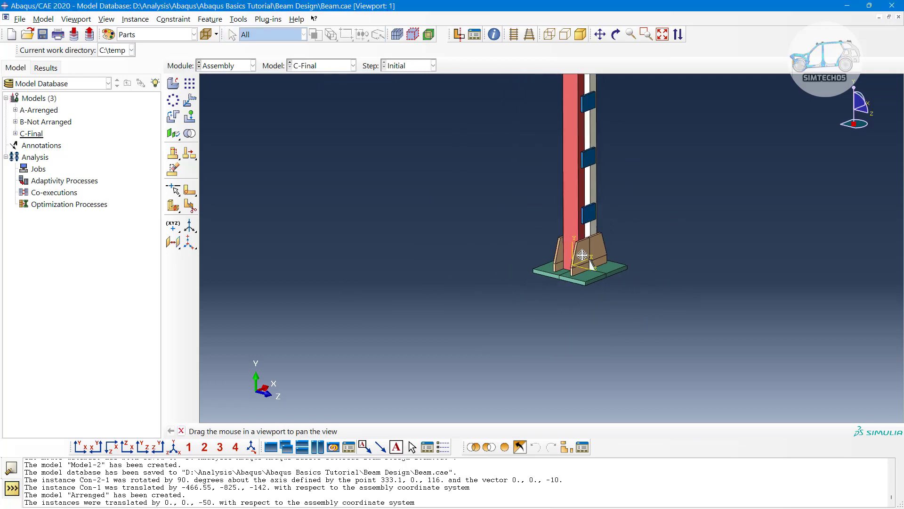
{"action": "left_click_drag", "start_coordinate": [578, 278], "coordinate": [541, 399]}
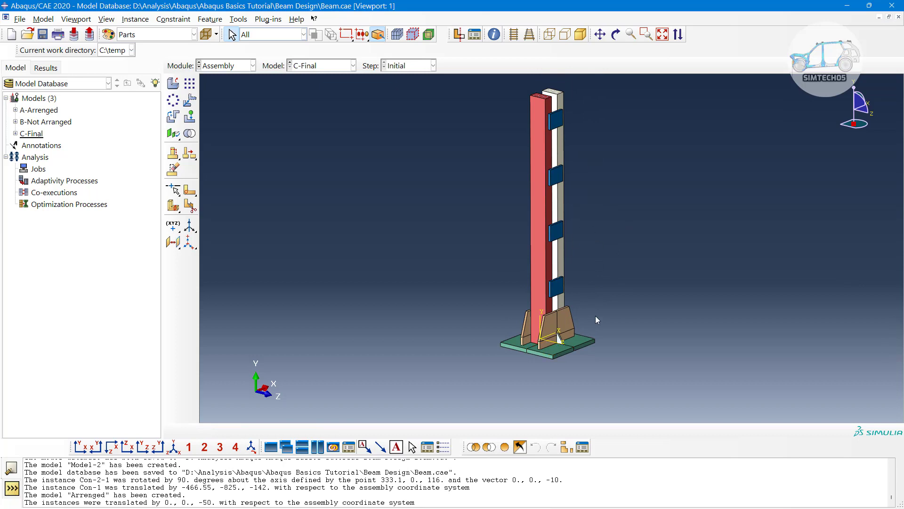
{"action": "middle_click_drag", "start_coordinate": [613, 233], "coordinate": [602, 247], "text": "ctrl+alt"}
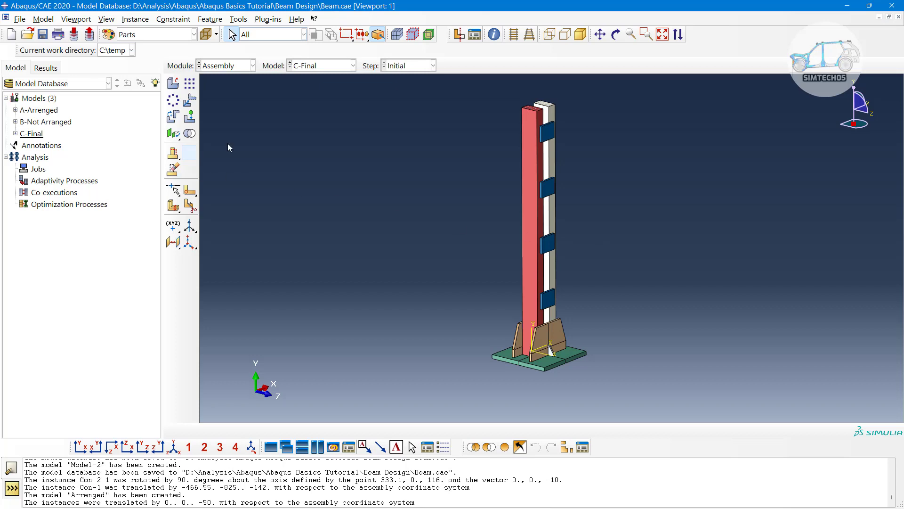
{"action": "left_click", "coordinate": [16, 134]}
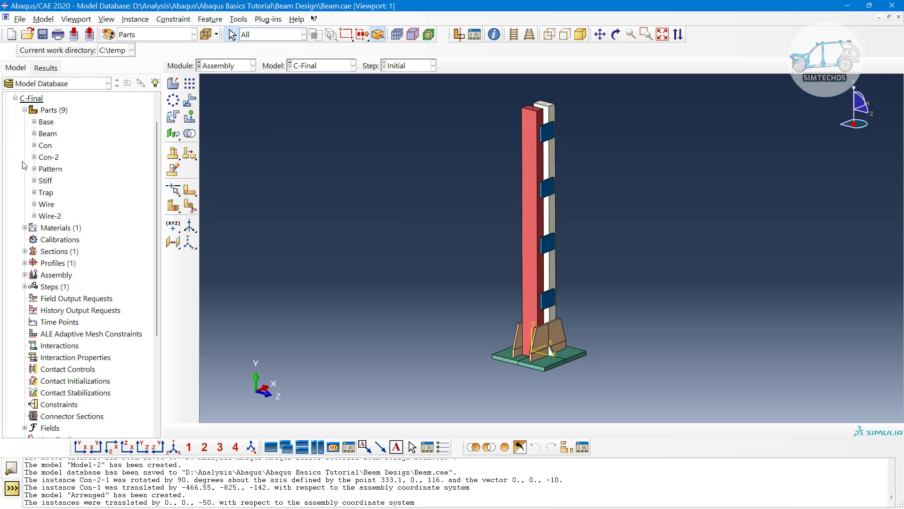
{"action": "scroll", "coordinate": [37, 219], "scroll_direction": "down", "scroll_amount": 2}
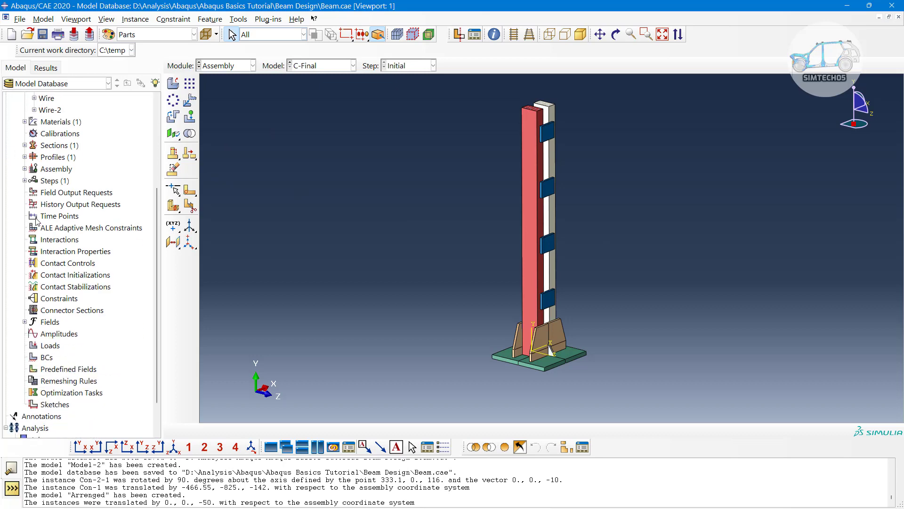
{"action": "left_click", "coordinate": [25, 168]}
{"action": "scroll", "coordinate": [46, 184], "scroll_direction": "up", "scroll_amount": 1}
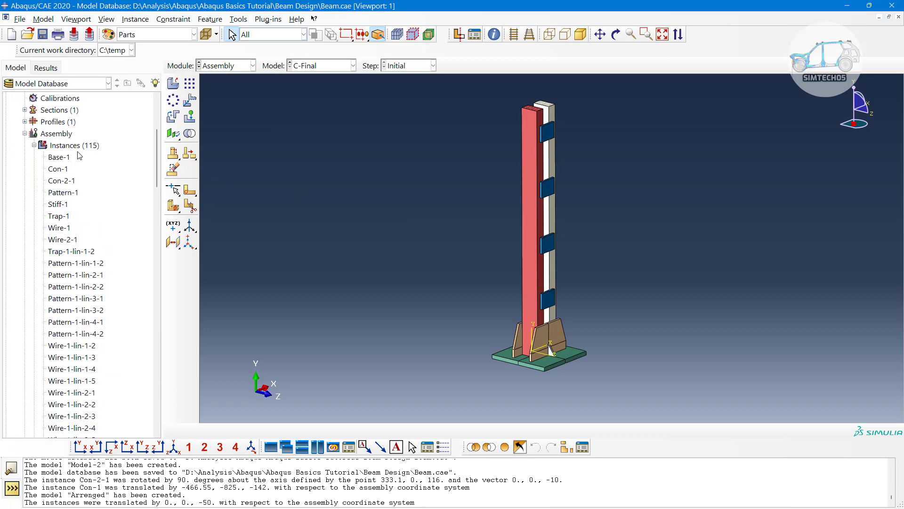
{"action": "left_click", "coordinate": [81, 147]}
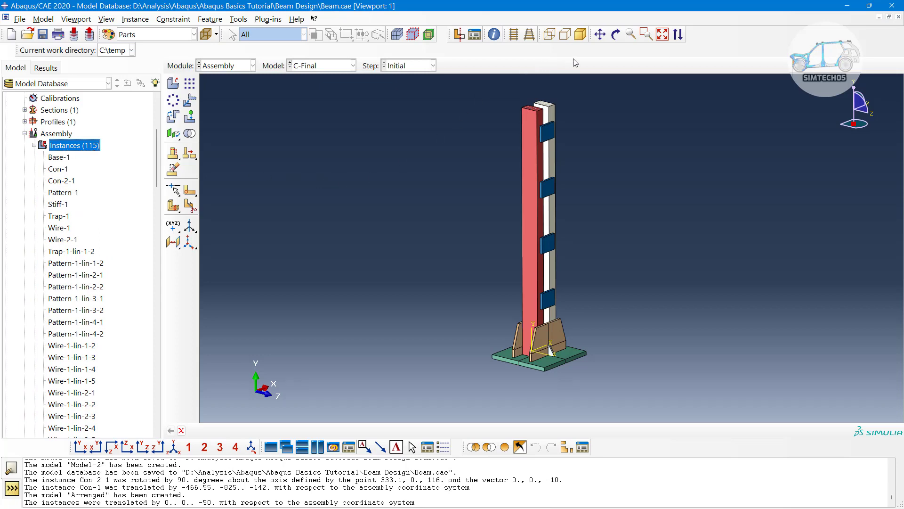
Display the C-Final assembly in wireframe and examine the internal bars and ties near the base plate.
{"action": "left_click", "coordinate": [550, 36]}
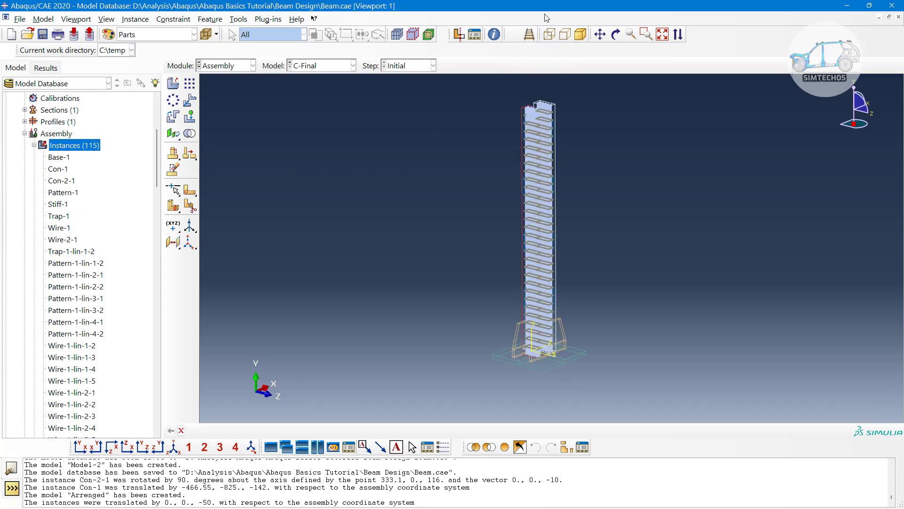
{"action": "scroll", "coordinate": [567, 364], "scroll_direction": "down", "scroll_amount": 5}
{"action": "scroll", "coordinate": [567, 364], "scroll_direction": "down", "scroll_amount": 1}
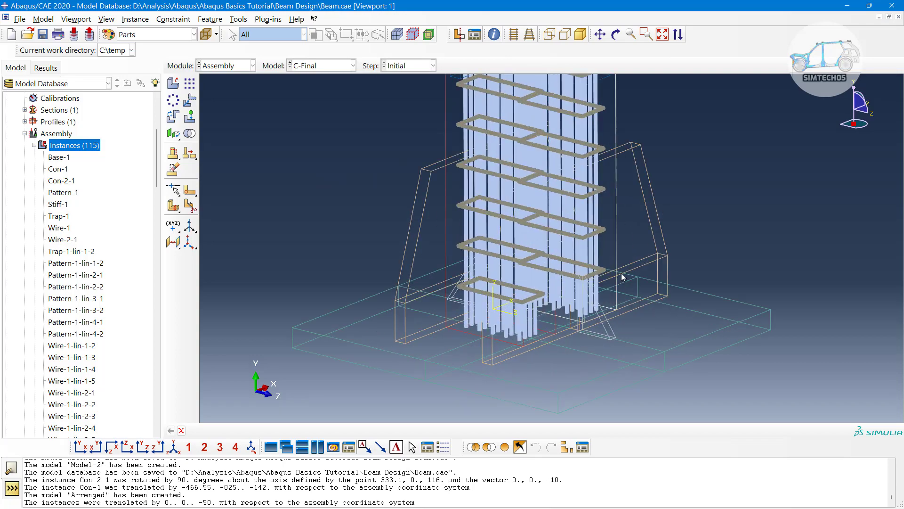
{"action": "left_click_drag", "start_coordinate": [621, 272], "coordinate": [592, 276], "text": "ctrl+alt"}
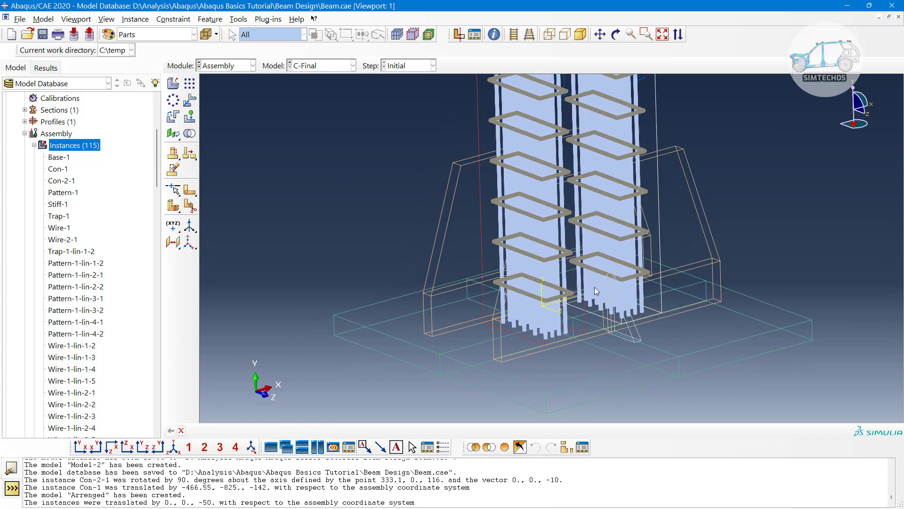
{"action": "middle_click_drag", "start_coordinate": [590, 287], "coordinate": [565, 241], "text": "ctrl+alt"}
{"action": "scroll", "coordinate": [547, 278], "scroll_direction": "down", "scroll_amount": 3}
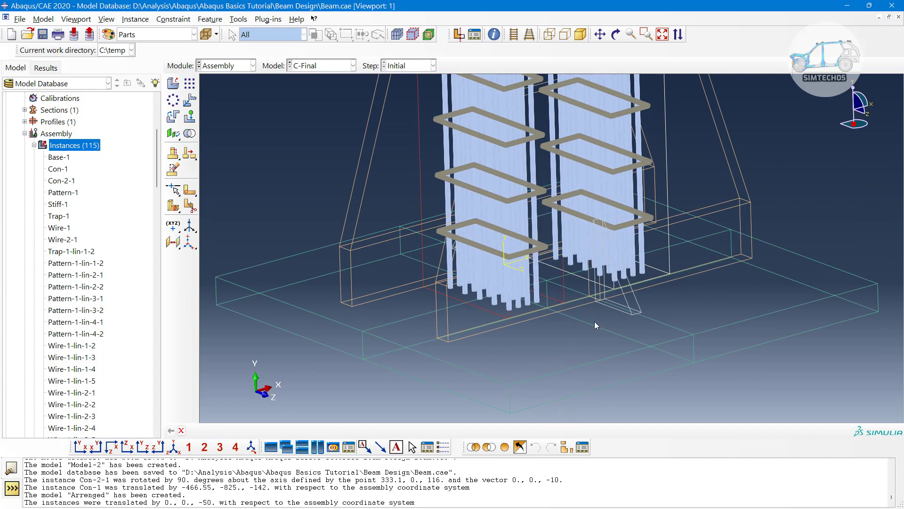
{"action": "middle_click_drag", "start_coordinate": [584, 299], "coordinate": [565, 322], "text": "ctrl+alt"}
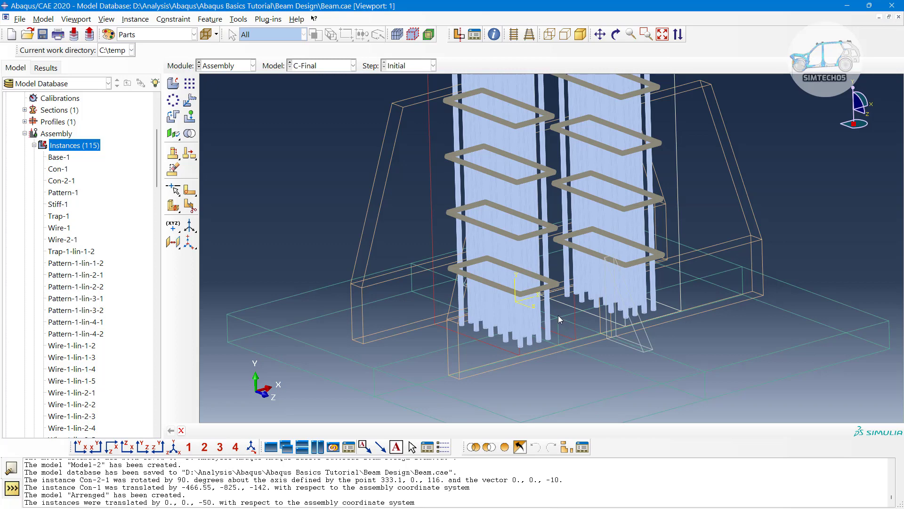
Switch to the B-Not Arranged model in shaded display and expand its branch in the model tree in place of C-Final's.
{"action": "left_click", "coordinate": [324, 68]}
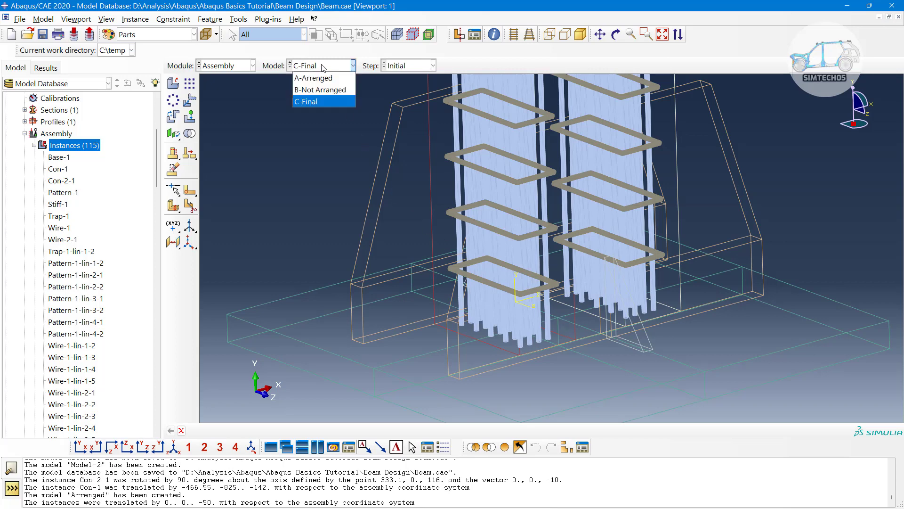
{"action": "left_click", "coordinate": [319, 90]}
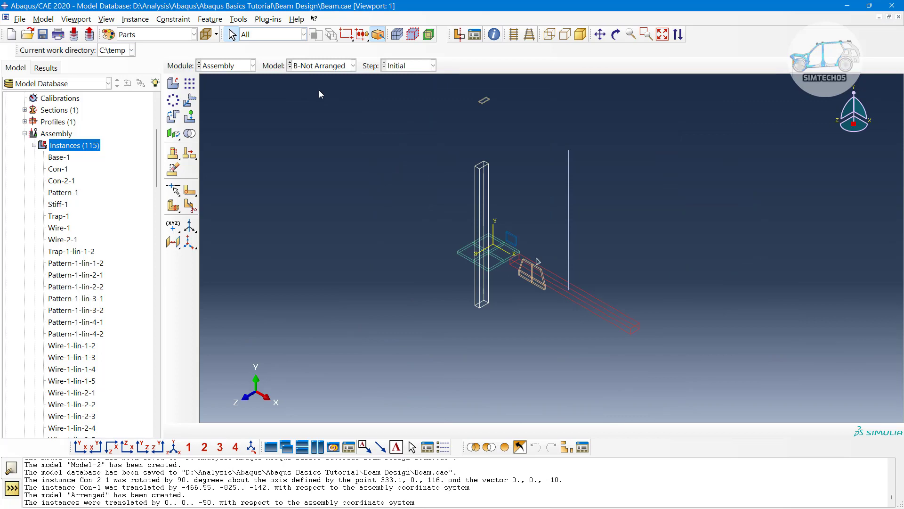
{"action": "left_click", "coordinate": [580, 34]}
{"action": "scroll", "coordinate": [20, 151], "scroll_direction": "up", "scroll_amount": 4}
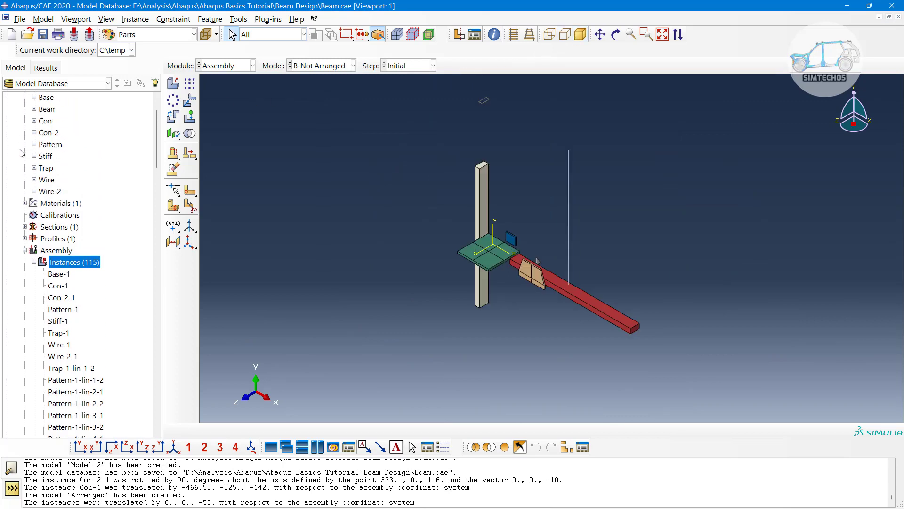
{"action": "scroll", "coordinate": [20, 153], "scroll_direction": "up", "scroll_amount": 1}
{"action": "left_click", "coordinate": [16, 133]}
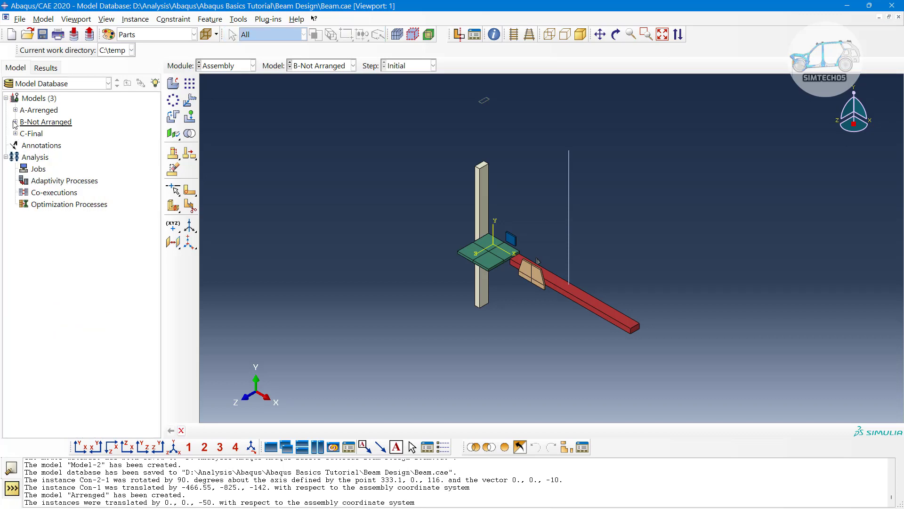
{"action": "left_click", "coordinate": [15, 122]}
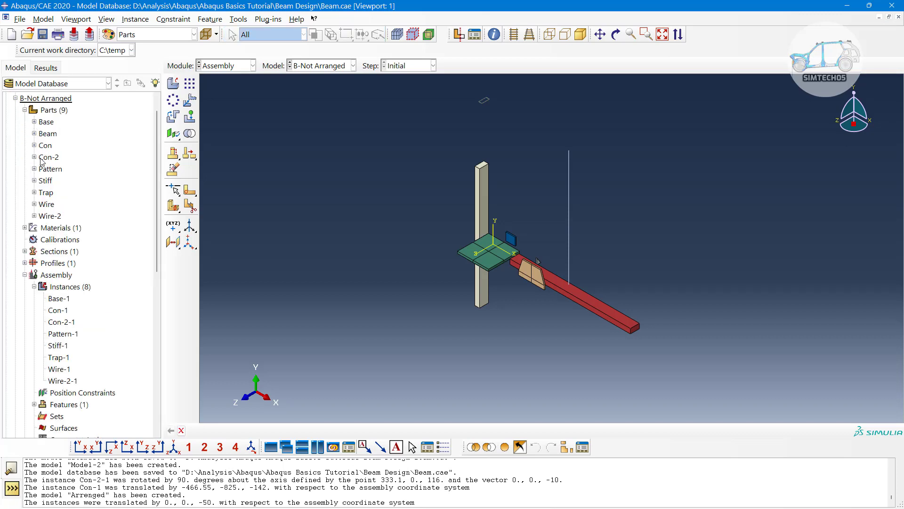
Examine the parts and assembly instances of B-Not Arranged and how they are placed around the base plate.
{"action": "scroll", "coordinate": [28, 126], "scroll_direction": "up", "scroll_amount": 1}
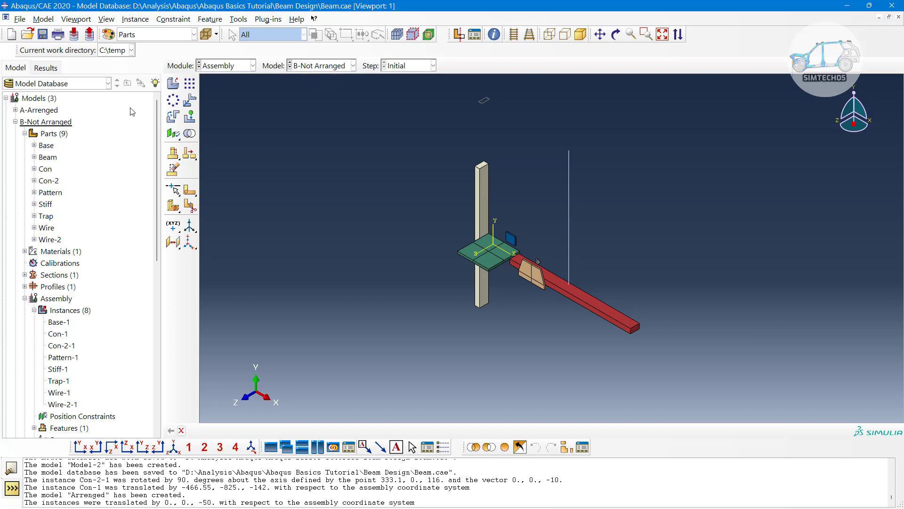
{"action": "left_click", "coordinate": [15, 122]}
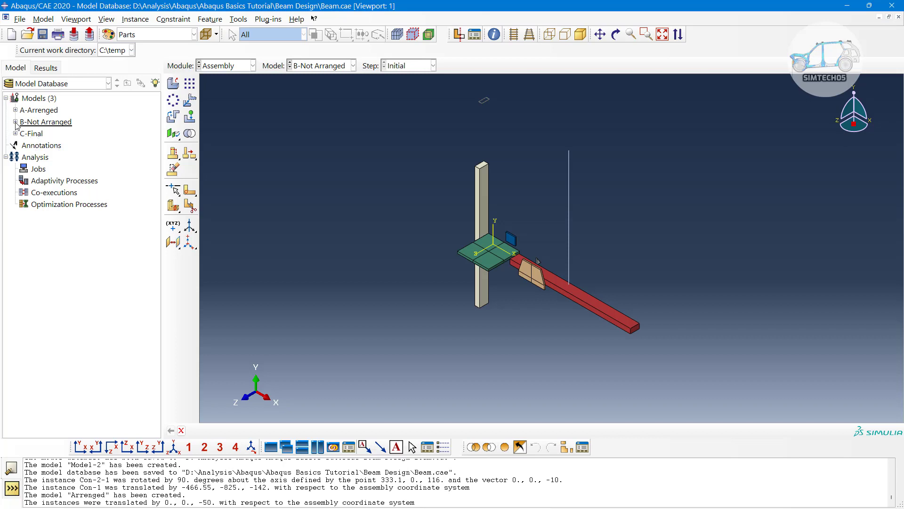
{"action": "left_click", "coordinate": [15, 122]}
{"action": "scroll", "coordinate": [42, 144], "scroll_direction": "up", "scroll_amount": 1}
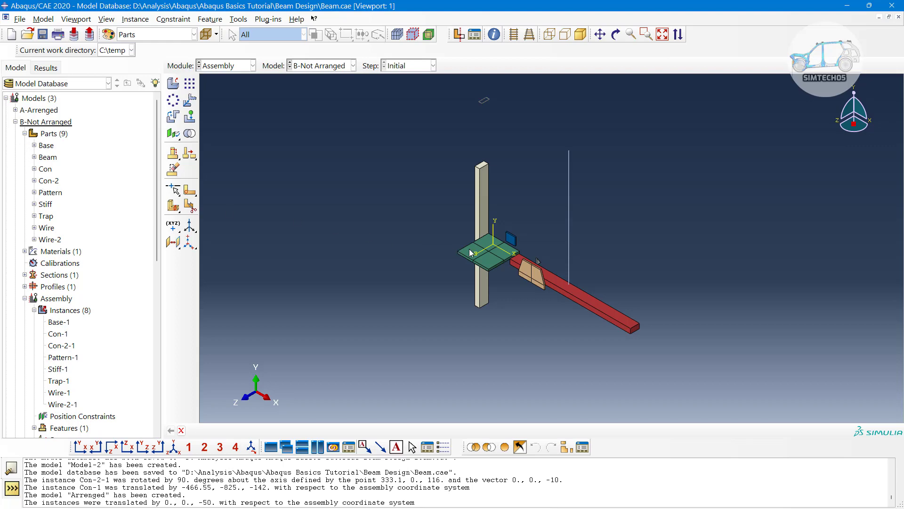
{"action": "scroll", "coordinate": [63, 225], "scroll_direction": "down", "scroll_amount": 1}
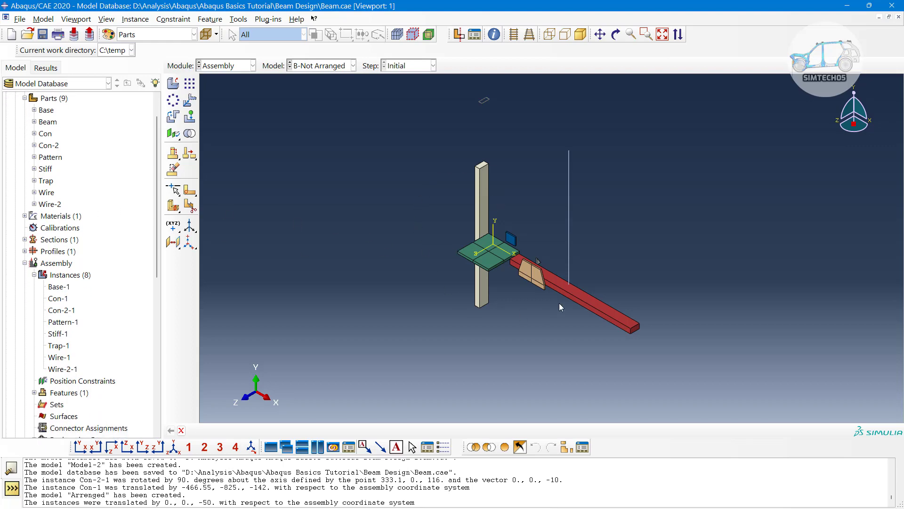
{"action": "scroll", "coordinate": [512, 262], "scroll_direction": "down", "scroll_amount": 4}
{"action": "left_click_drag", "start_coordinate": [543, 332], "coordinate": [539, 300], "text": "ctrl+alt"}
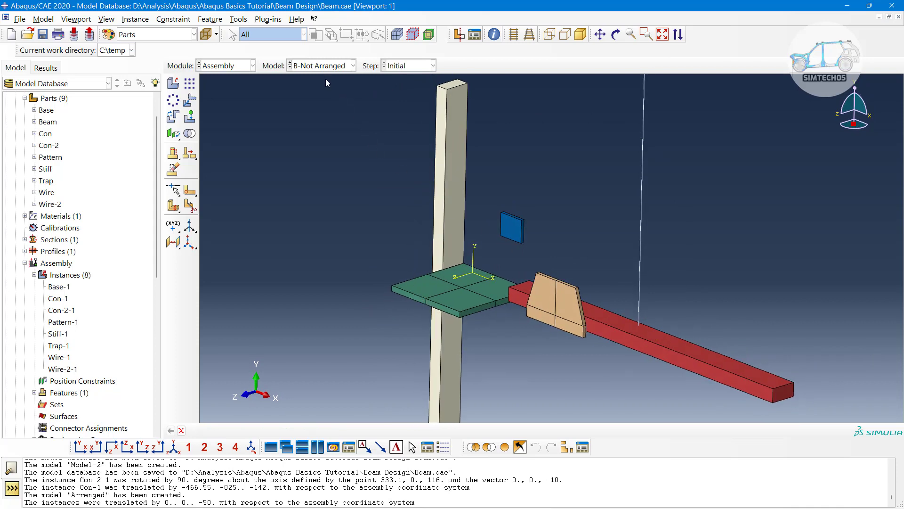
Make A-Arrenged the current model and expand its parts and assembly in the model tree, collapsing B-Not Arranged.
{"action": "left_click", "coordinate": [320, 66]}
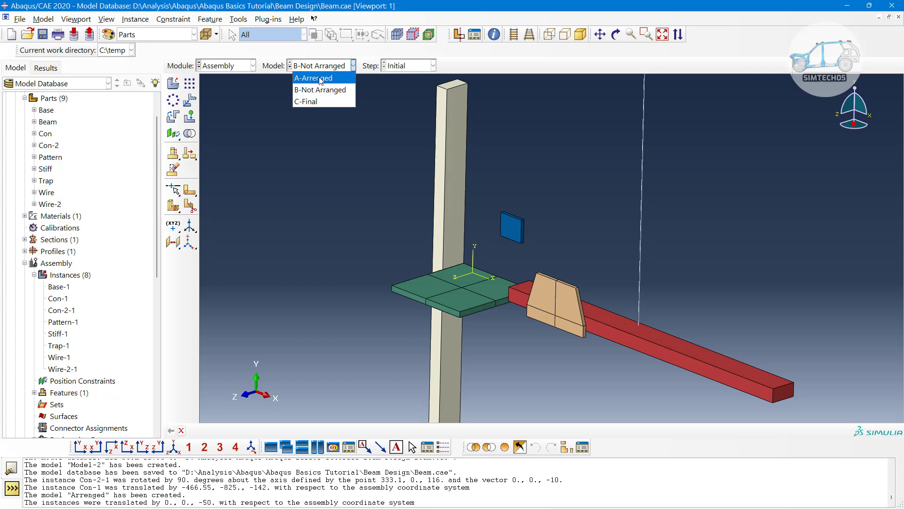
{"action": "left_click", "coordinate": [320, 78]}
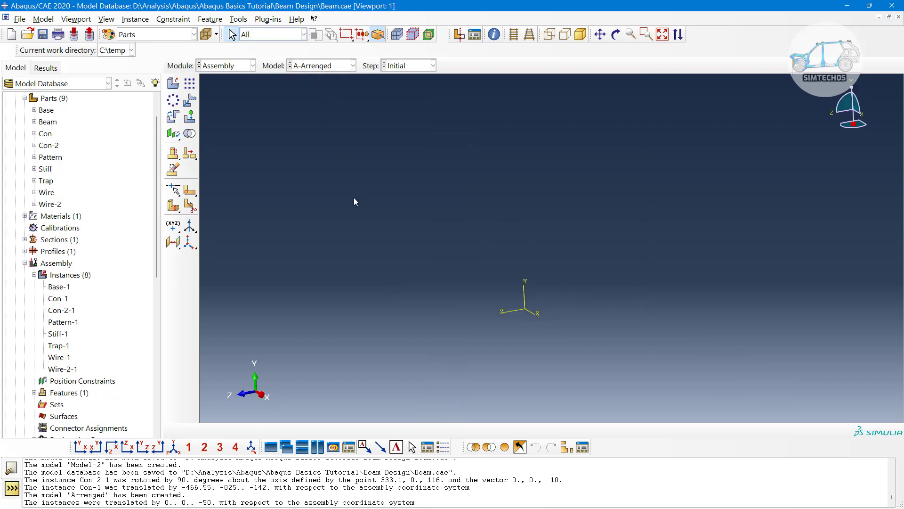
{"action": "scroll", "coordinate": [107, 197], "scroll_direction": "up", "scroll_amount": 3}
{"action": "left_click", "coordinate": [16, 122]}
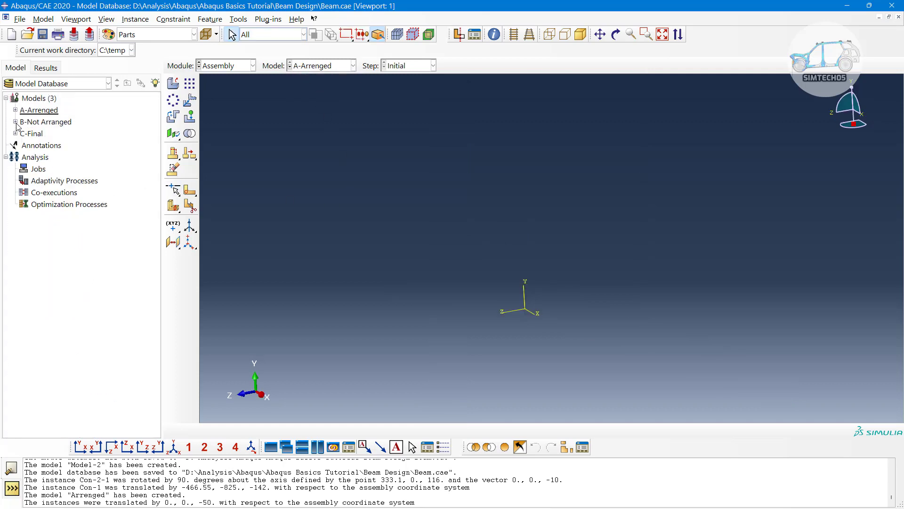
{"action": "left_click", "coordinate": [15, 110]}
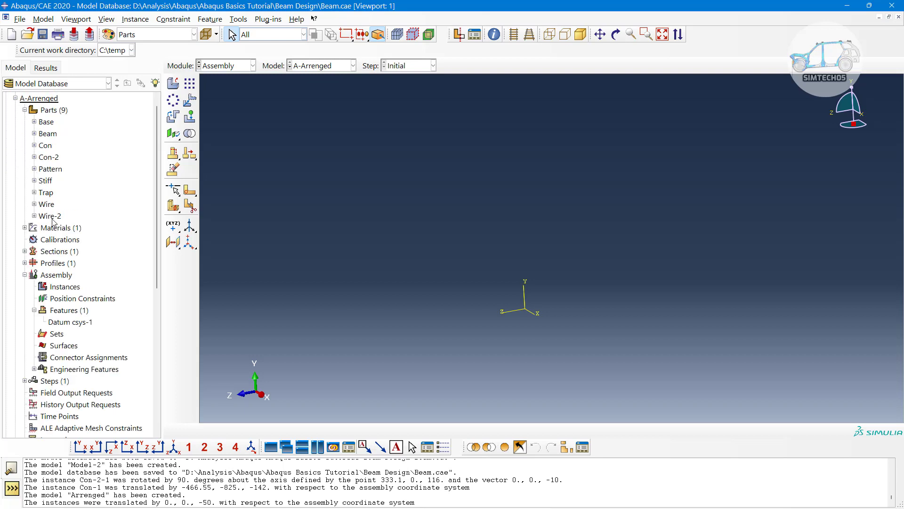
{"action": "scroll", "coordinate": [53, 222], "scroll_direction": "down", "scroll_amount": 3}
{"action": "scroll", "coordinate": [51, 188], "scroll_direction": "up", "scroll_amount": 4}
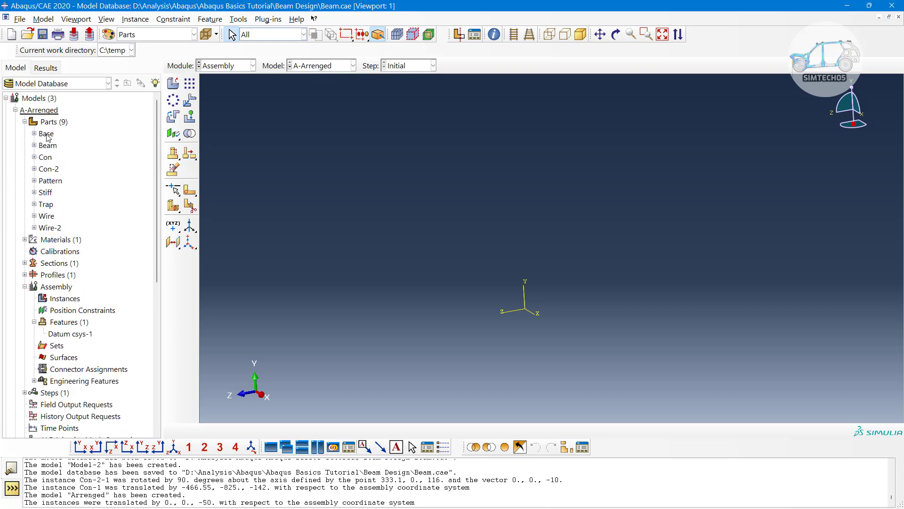
{"action": "scroll", "coordinate": [82, 257], "scroll_direction": "down", "scroll_amount": 3}
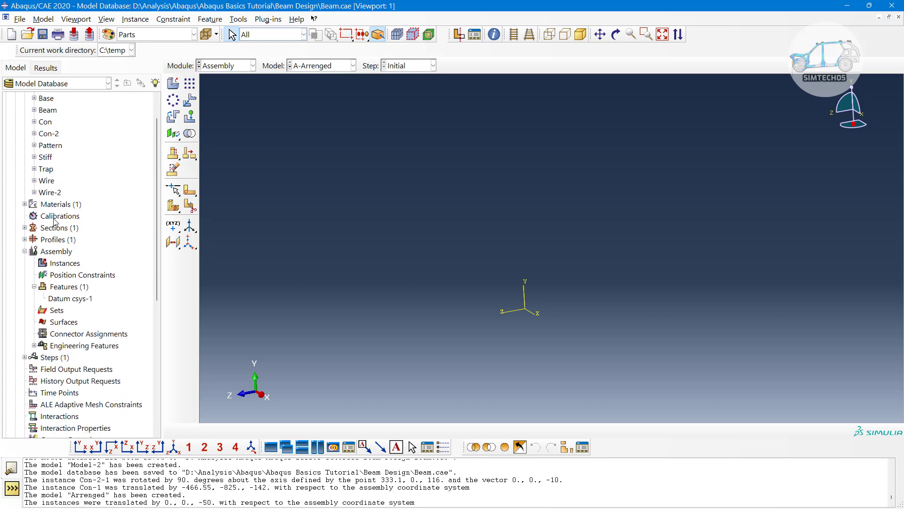
Create dependent instances of Base, Con, Con-2, Pattern, Stiff, Trap, Wire and Wire-2 in the A-Arrenged assembly, leaving out Beam.
{"action": "double_click", "coordinate": [63, 265]}
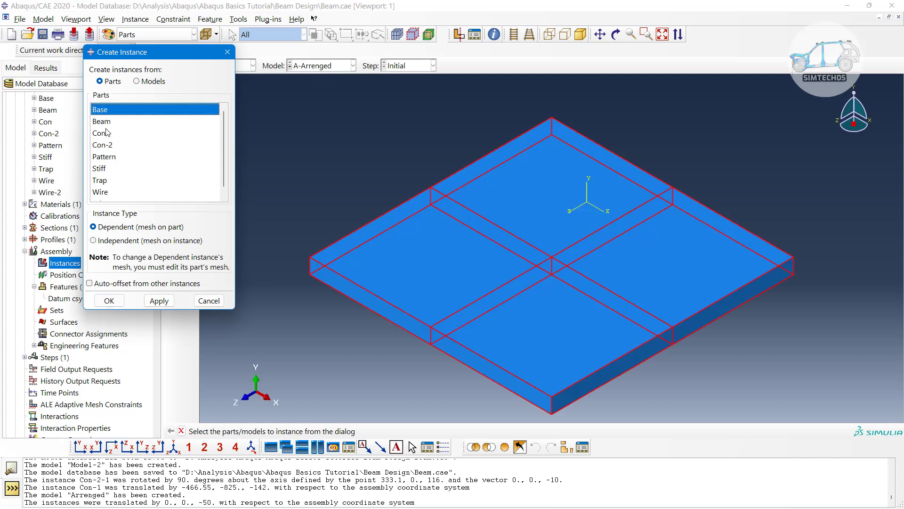
{"action": "left_click", "coordinate": [109, 134]}
{"action": "scroll", "coordinate": [113, 164], "scroll_direction": "down", "scroll_amount": 1}
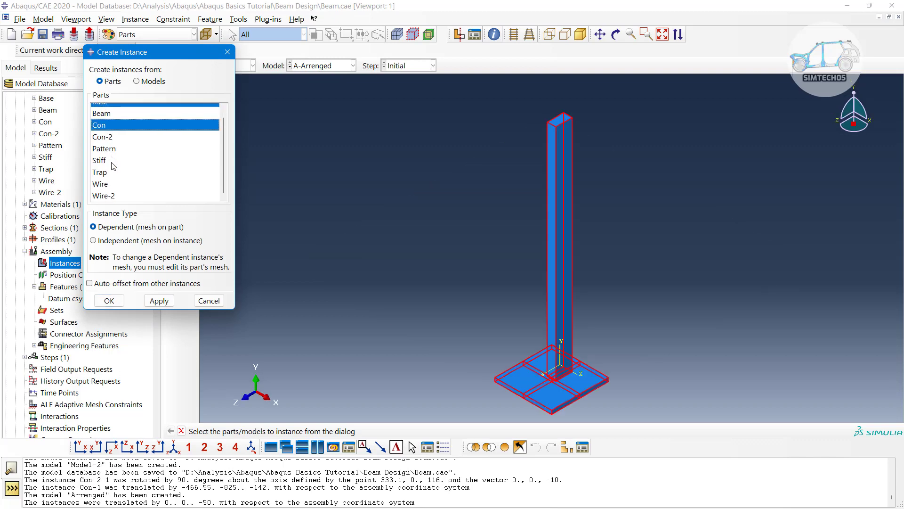
{"action": "left_click", "coordinate": [112, 194], "text": "shift"}
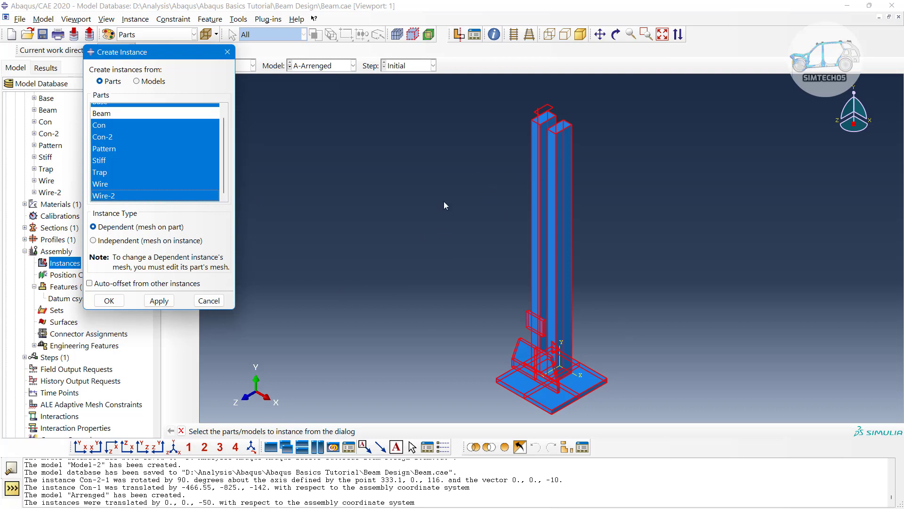
{"action": "left_click", "coordinate": [109, 301]}
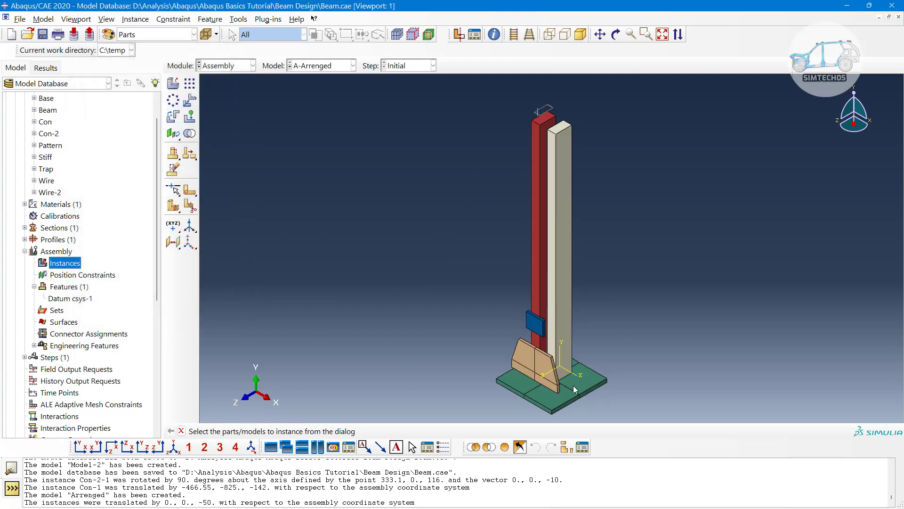
{"action": "scroll", "coordinate": [574, 386], "scroll_direction": "down", "scroll_amount": 5}
{"action": "middle_click_drag", "start_coordinate": [590, 335], "coordinate": [584, 295], "text": "ctrl+alt"}
{"action": "left_click_drag", "start_coordinate": [604, 293], "coordinate": [549, 288], "text": "ctrl+alt"}
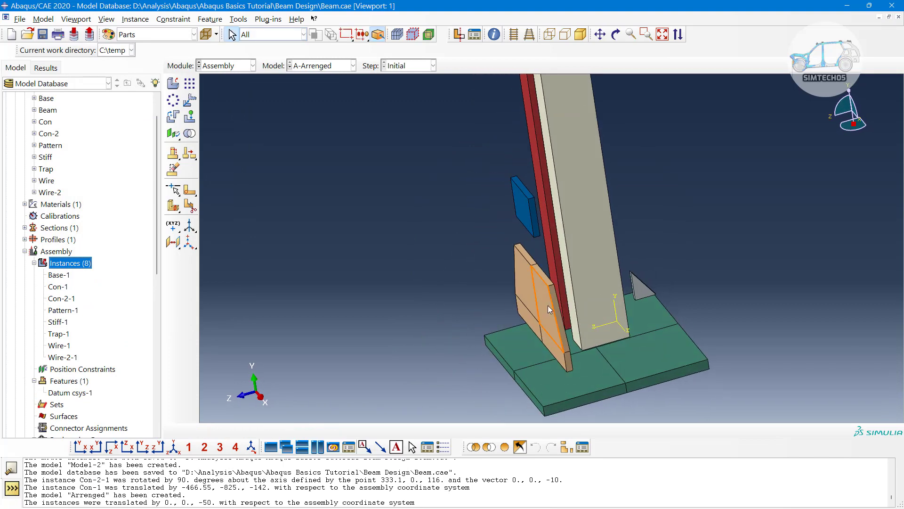
{"action": "scroll", "coordinate": [547, 305], "scroll_direction": "up", "scroll_amount": 5}
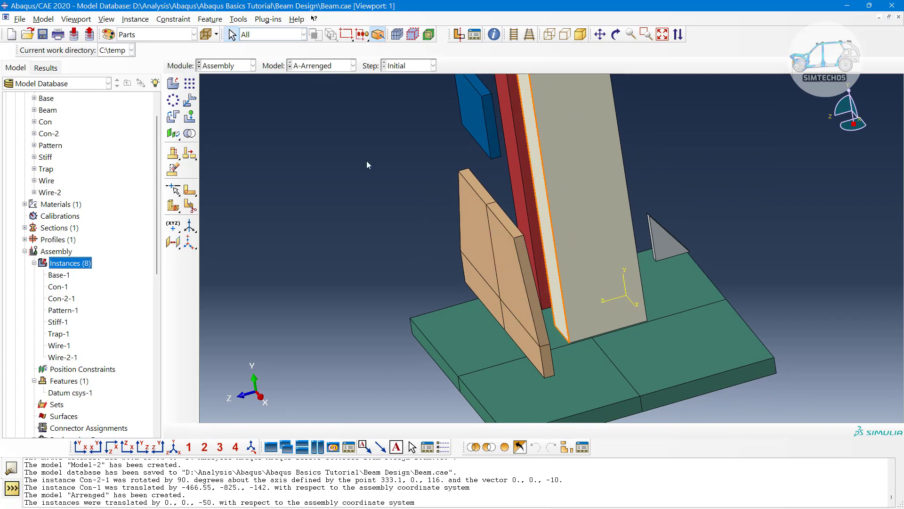
Translate the tan trapezoidal plate and the blue connector plate 50 along negative Z, using the flipped Z datum axis as direction.
{"action": "left_click", "coordinate": [192, 101]}
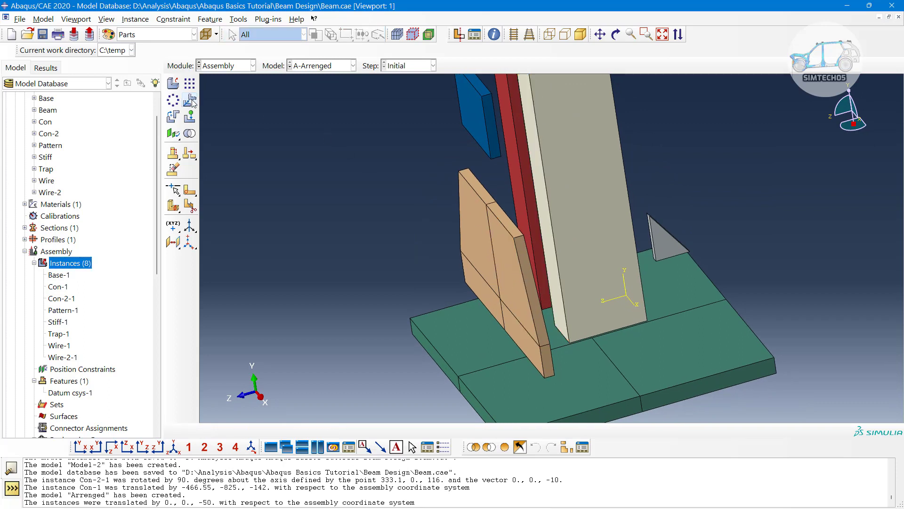
{"action": "left_click", "coordinate": [484, 210]}
{"action": "middle_click", "coordinate": [409, 146]}
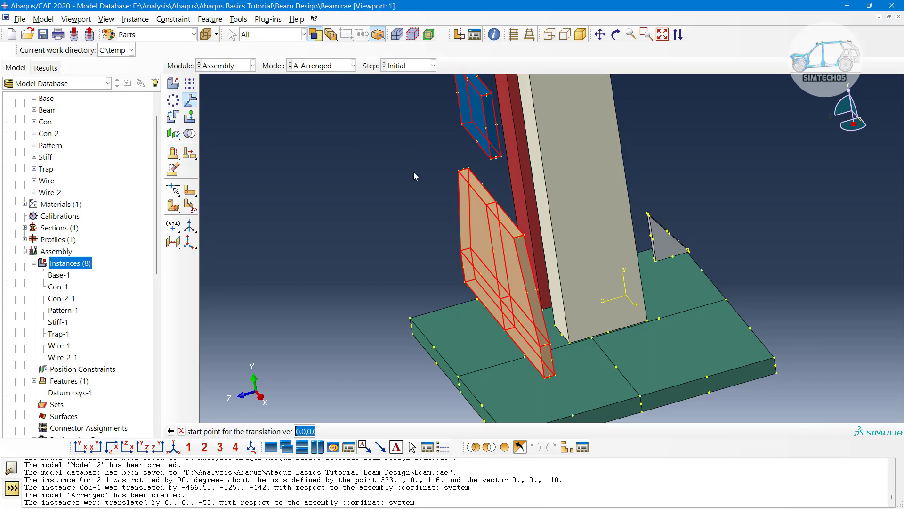
{"action": "left_click", "coordinate": [607, 302]}
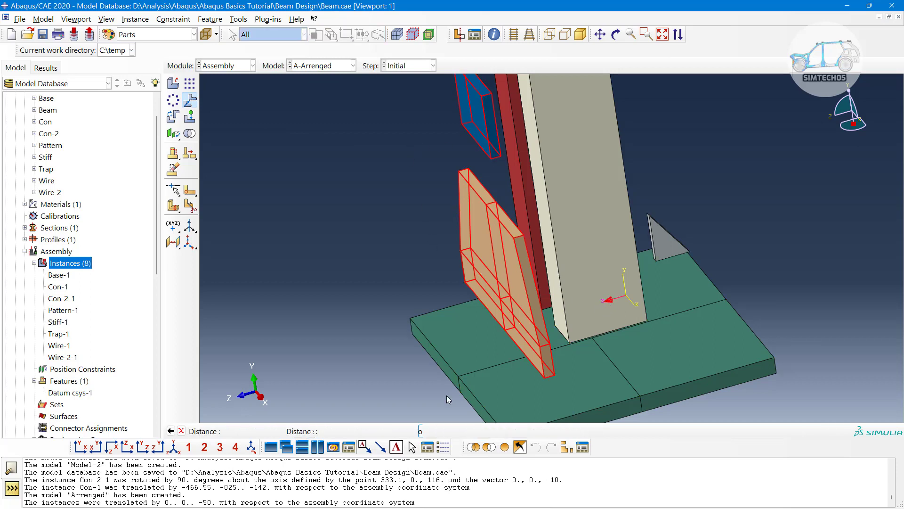
{"action": "left_click", "coordinate": [346, 430]}
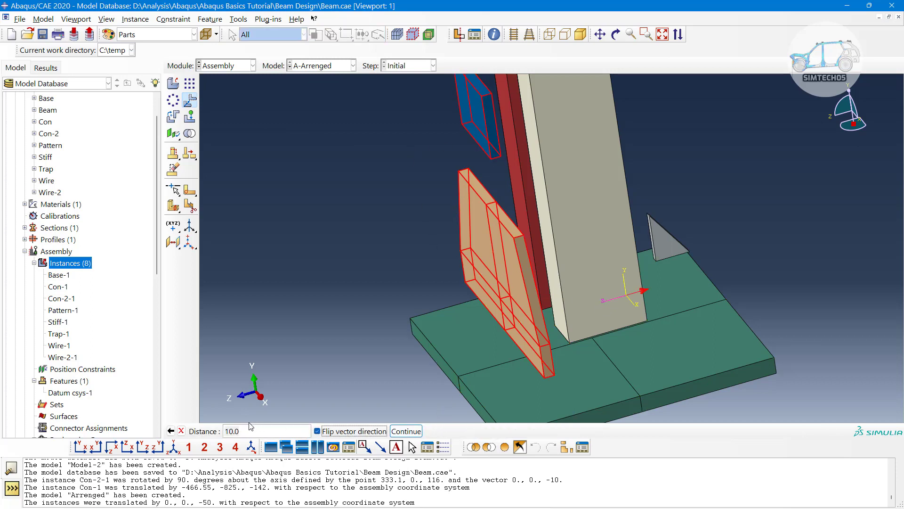
{"action": "type", "text": "50"}
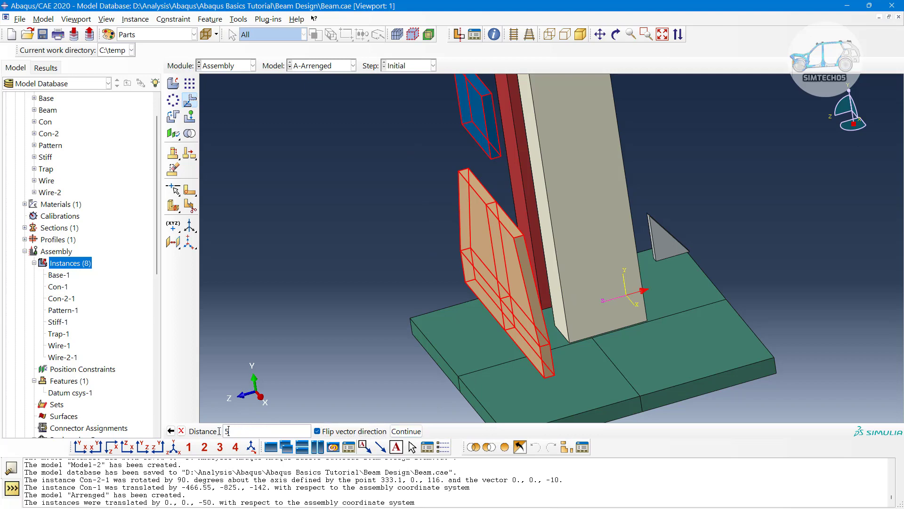
{"action": "key", "text": "Return"}
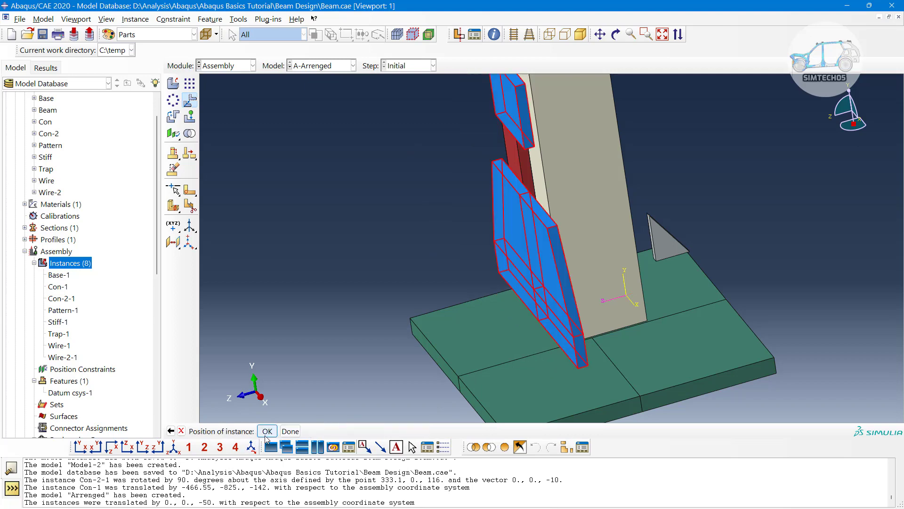
{"action": "left_click", "coordinate": [267, 432]}
Examine how the plates, stiffener and two columns of A-Arrenged sit on the base plate, from base to column tops.
{"action": "scroll", "coordinate": [469, 300], "scroll_direction": "down", "scroll_amount": 4}
{"action": "middle_click_drag", "start_coordinate": [568, 268], "coordinate": [546, 374], "text": "ctrl+alt"}
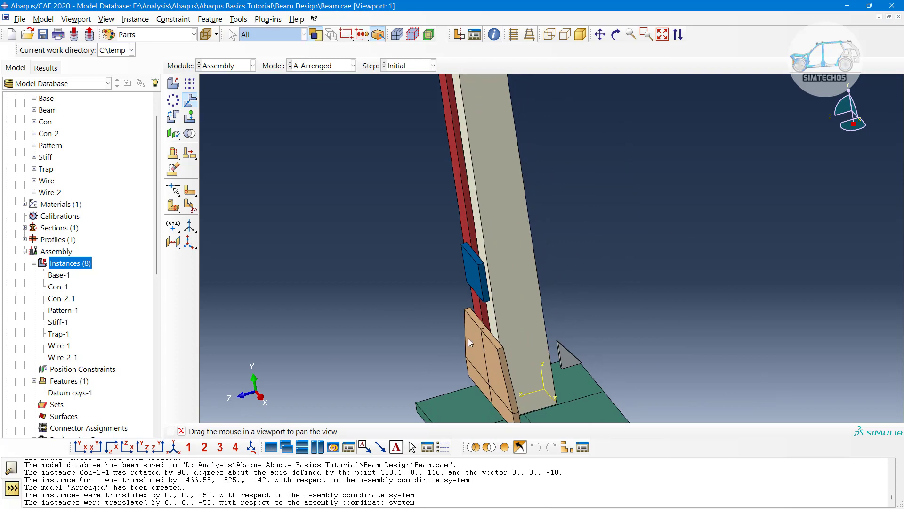
{"action": "left_click_drag", "start_coordinate": [470, 338], "coordinate": [512, 324], "text": "ctrl+alt"}
{"action": "middle_click_drag", "start_coordinate": [513, 325], "coordinate": [552, 228], "text": "ctrl+alt"}
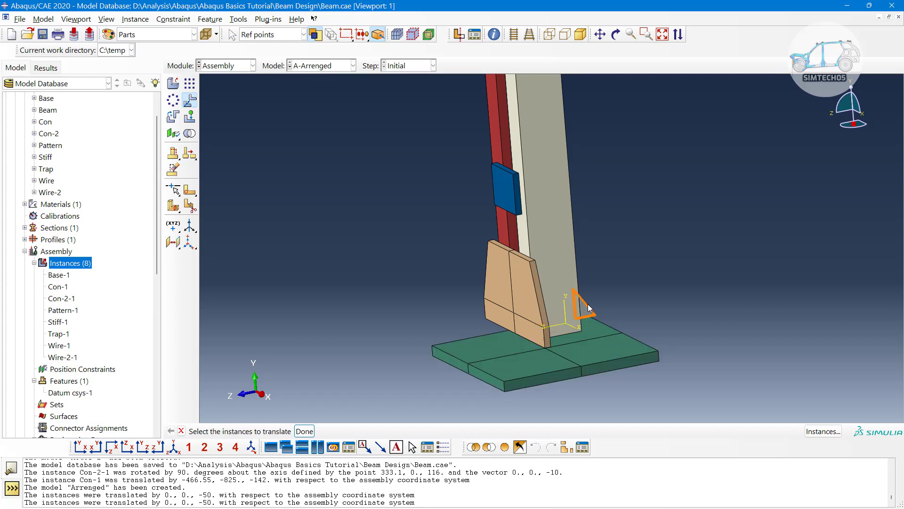
{"action": "scroll", "coordinate": [588, 304], "scroll_direction": "down", "scroll_amount": 3}
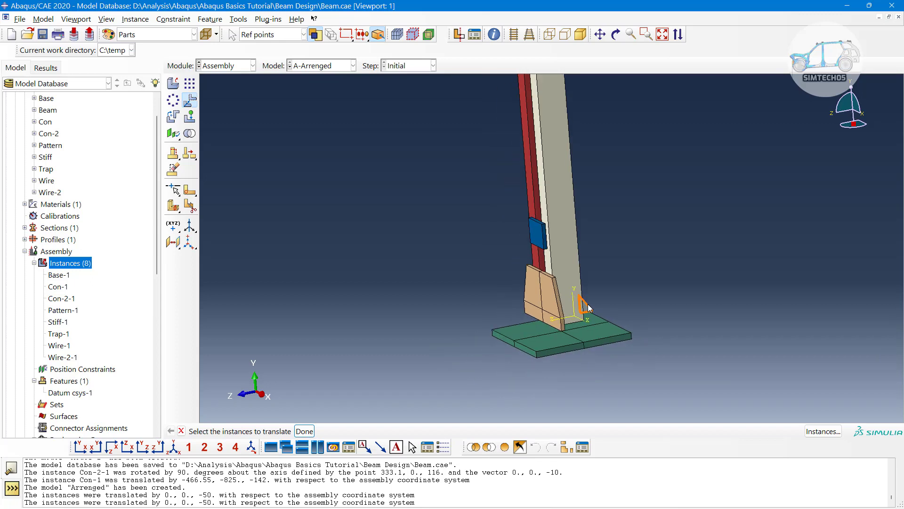
{"action": "middle_click_drag", "start_coordinate": [590, 267], "coordinate": [527, 339], "text": "ctrl+alt"}
{"action": "scroll", "coordinate": [522, 312], "scroll_direction": "down", "scroll_amount": 1}
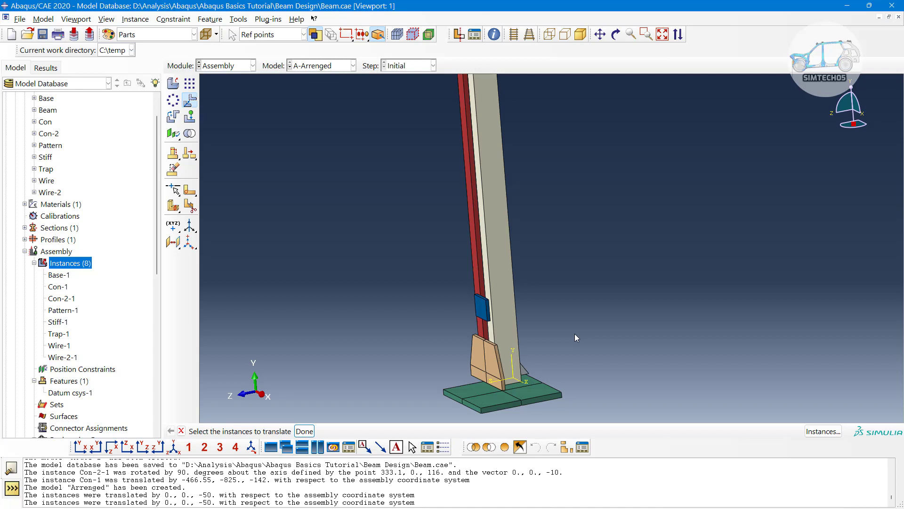
{"action": "scroll", "coordinate": [575, 334], "scroll_direction": "down", "scroll_amount": 3}
{"action": "mouse_move", "coordinate": [535, 319]}
{"action": "left_mouse_down", "text": "ctrl+alt"}
{"action": "mouse_move", "coordinate": [576, 312]}
{"action": "mouse_move", "coordinate": [563, 285]}
{"action": "mouse_move", "coordinate": [587, 285]}
{"action": "mouse_move", "coordinate": [592, 320]}
{"action": "left_mouse_up", "text": "ctrl+alt"}
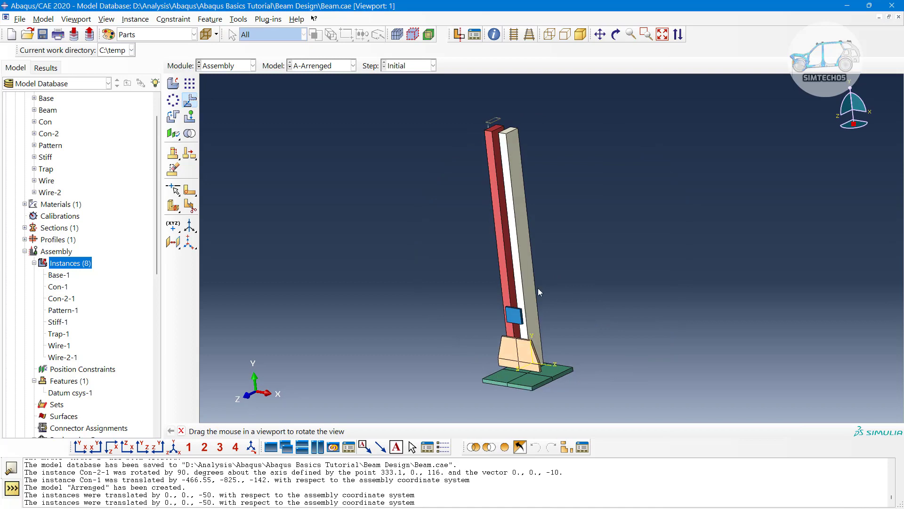
Collapse the assembly and the whole A-Arrenged branch in the model tree.
{"action": "left_click", "coordinate": [25, 251]}
{"action": "scroll", "coordinate": [26, 252], "scroll_direction": "up", "scroll_amount": 1}
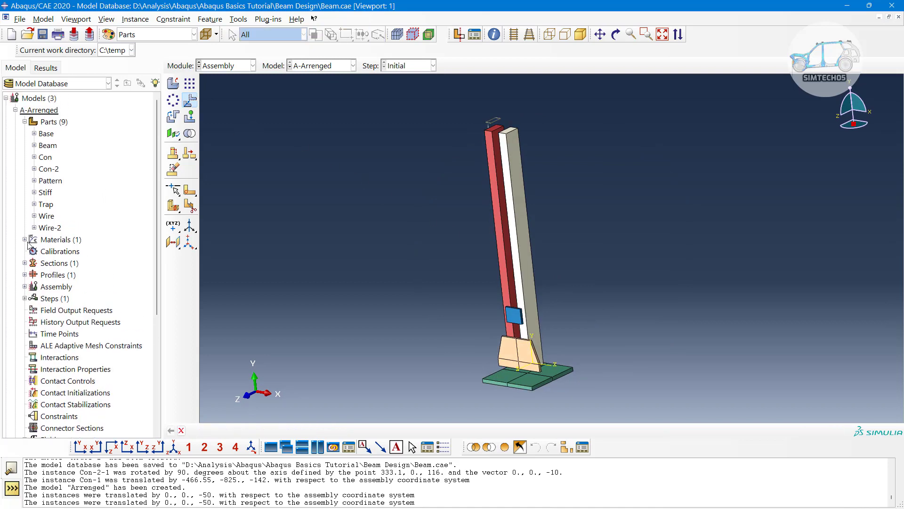
{"action": "left_click", "coordinate": [15, 110]}
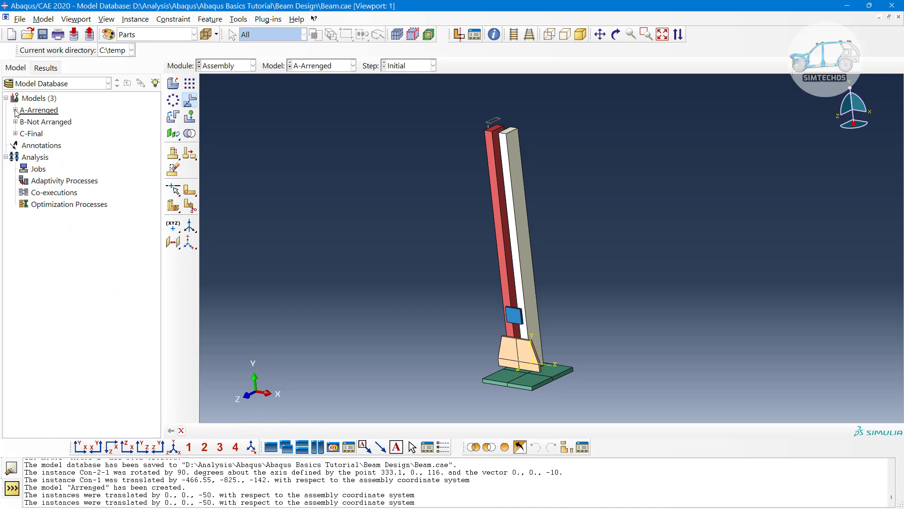
Create a new Standard & Explicit model named D-Try.
{"action": "left_click", "coordinate": [41, 99]}
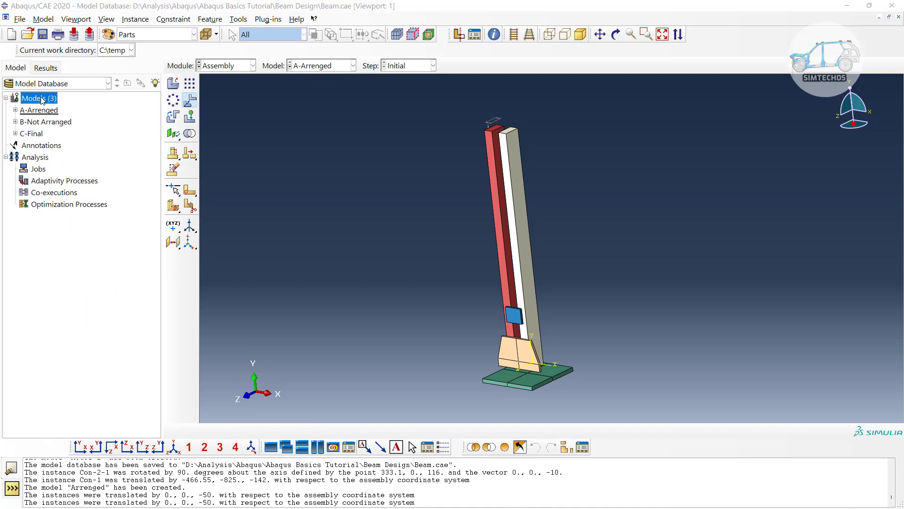
{"action": "double_click", "coordinate": [42, 99]}
{"action": "left_click", "coordinate": [262, 84]}
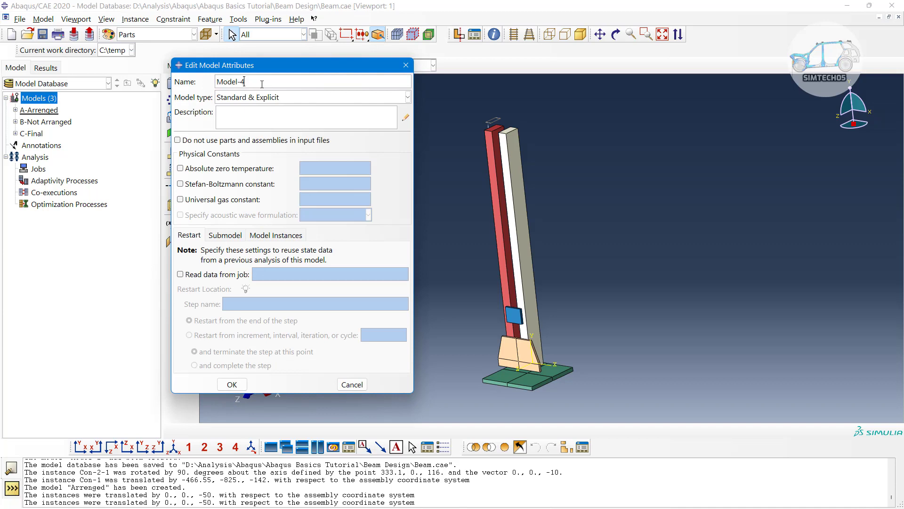
{"action": "key", "text": "BackSpace"}
{"action": "key", "text": "BackSpace"}
{"action": "key", "text": "BackSpace"}
{"action": "key", "text": "BackSpace"}
{"action": "key", "text": "BackSpace"}
{"action": "key", "text": "BackSpace"}
{"action": "key", "text": "BackSpace"}
{"action": "type", "text": "D-Try"}
{"action": "left_click", "coordinate": [244, 384]}
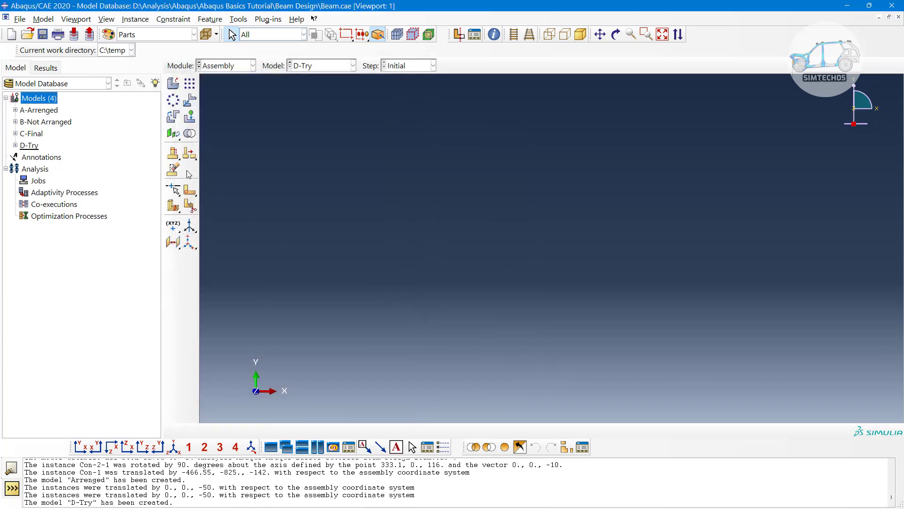
Switch to the Part module and select D-Try in the model tree.
{"action": "left_click", "coordinate": [229, 65]}
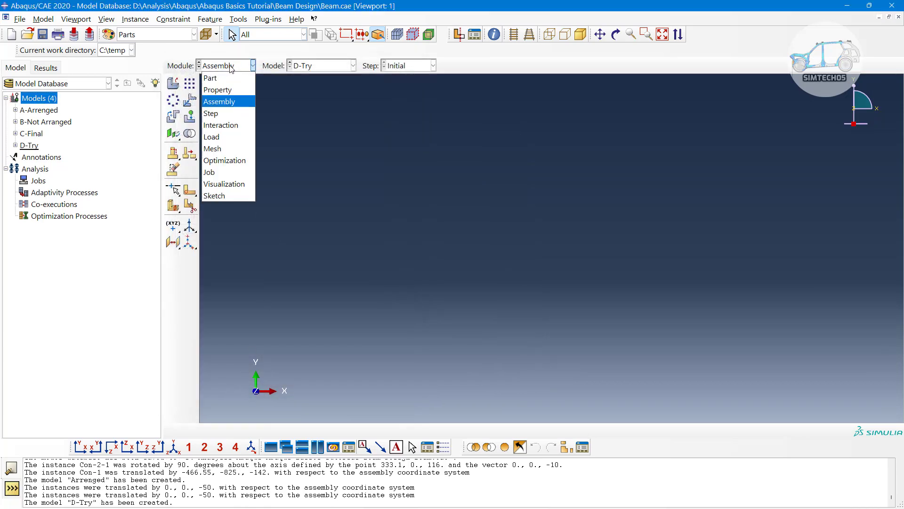
{"action": "left_click", "coordinate": [228, 75]}
{"action": "left_click", "coordinate": [30, 145]}
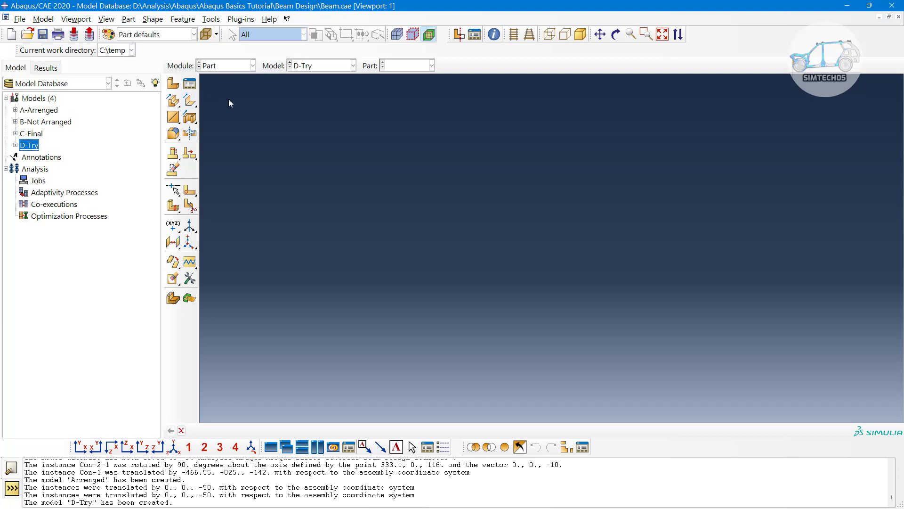
{"action": "left_click", "coordinate": [173, 83]}
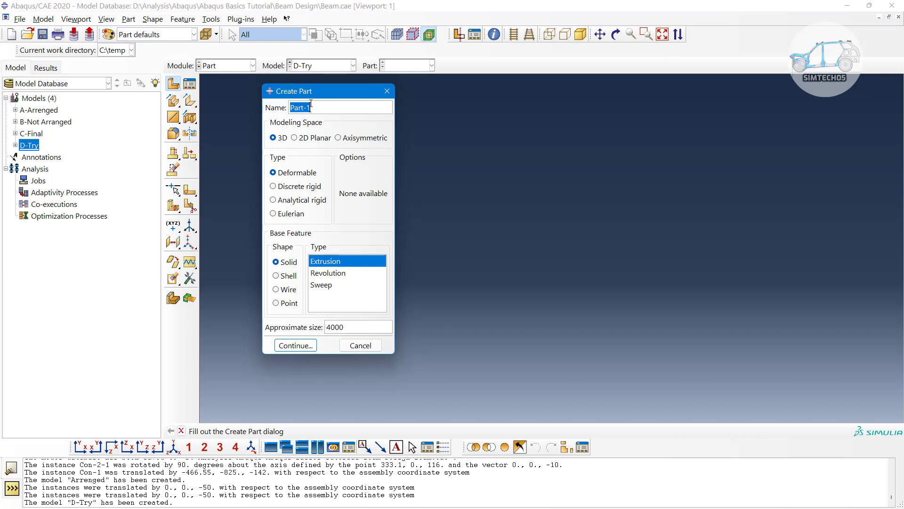
{"action": "left_click_drag", "start_coordinate": [324, 93], "coordinate": [341, 108]}
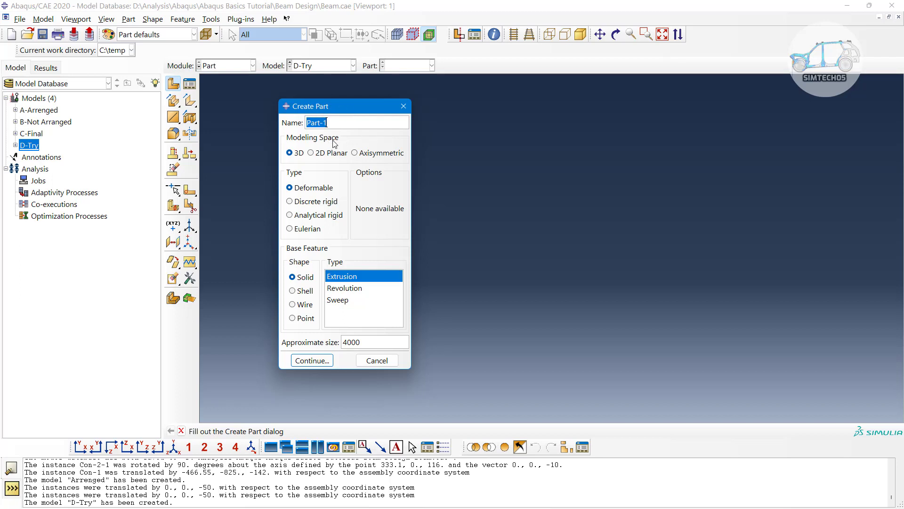
{"action": "left_click", "coordinate": [377, 360]}
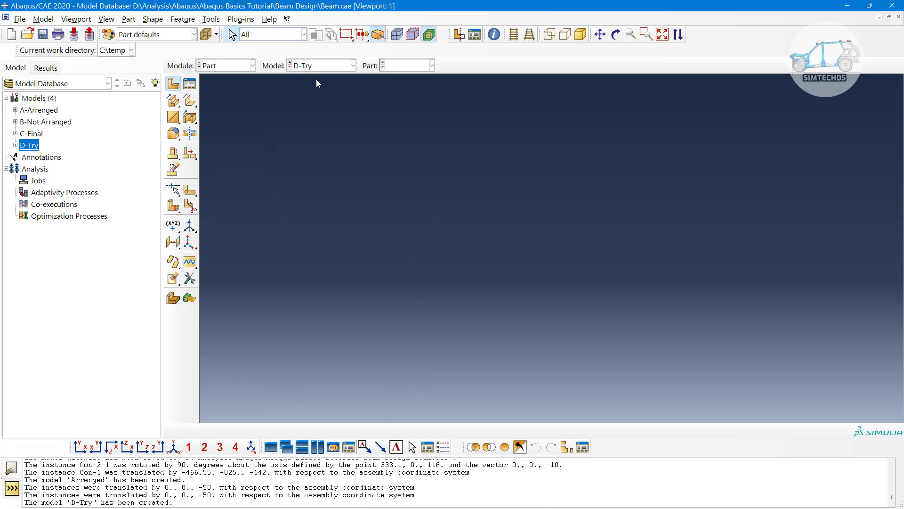
Display the assembly of the C-Final model in the Assembly module.
{"action": "left_click", "coordinate": [317, 67]}
{"action": "left_click", "coordinate": [314, 101]}
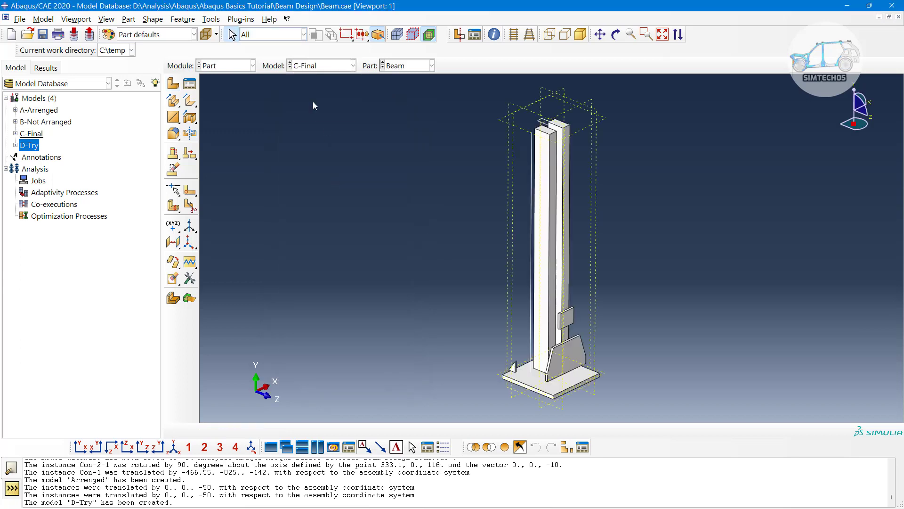
{"action": "left_click", "coordinate": [226, 65]}
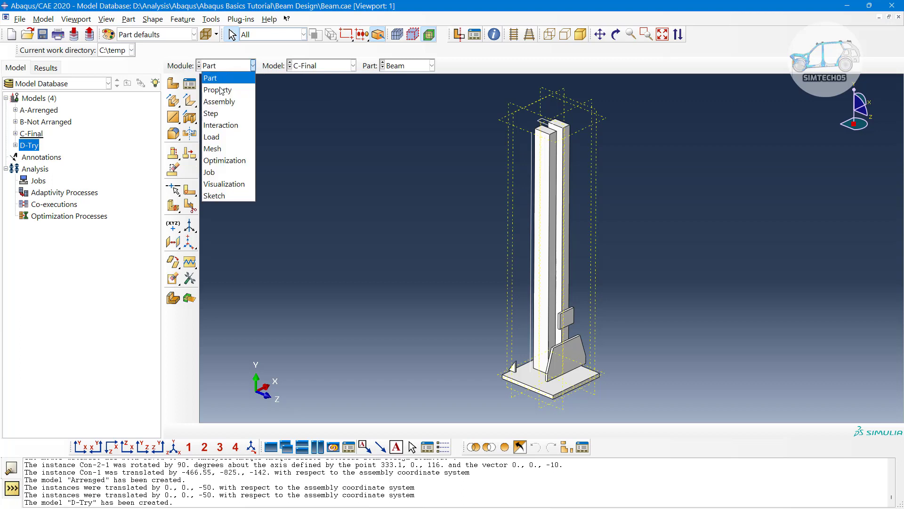
{"action": "left_click", "coordinate": [221, 102]}
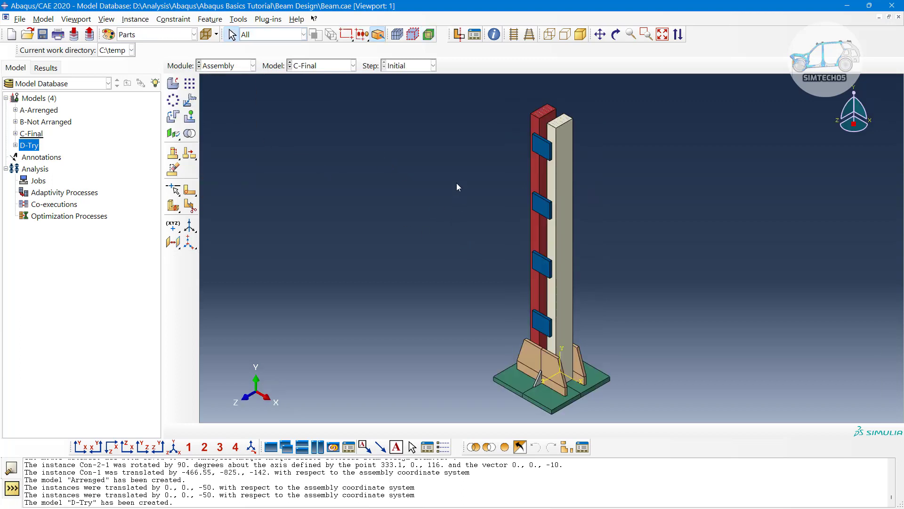
Examine the trapezoidal plates, stiffener and base plate of C-Final and the blue connector plates along the columns.
{"action": "scroll", "coordinate": [510, 292], "scroll_direction": "up", "scroll_amount": 3}
{"action": "left_click_drag", "start_coordinate": [593, 309], "coordinate": [577, 290], "text": "ctrl+alt"}
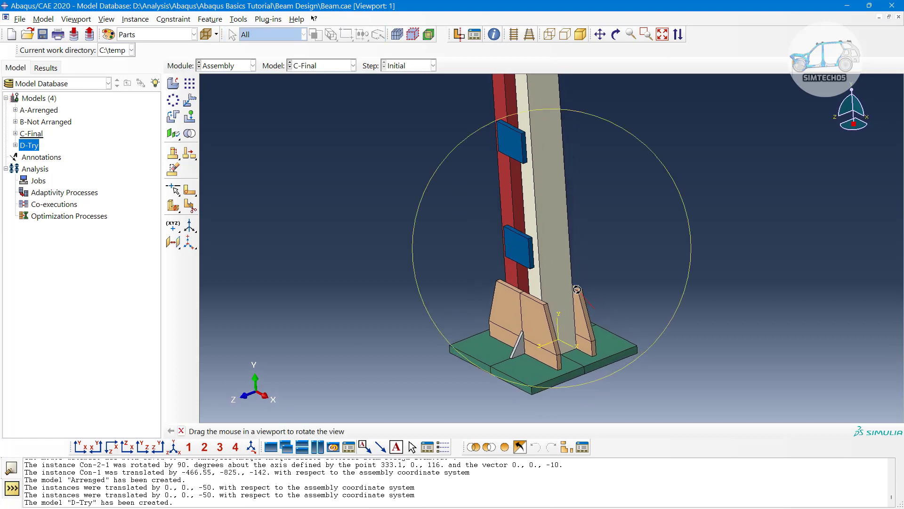
{"action": "middle_click_drag", "start_coordinate": [578, 290], "coordinate": [555, 268], "text": "ctrl+alt"}
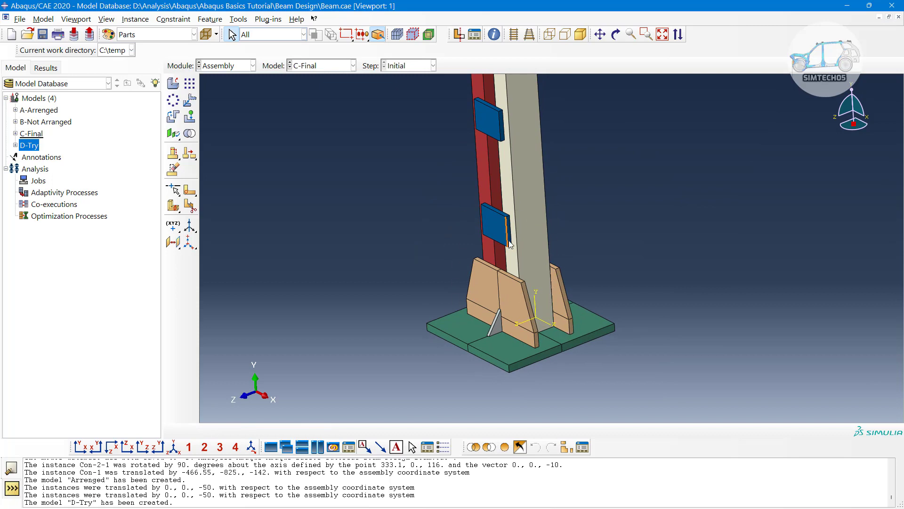
{"action": "scroll", "coordinate": [510, 242], "scroll_direction": "down", "scroll_amount": 4}
{"action": "middle_click_drag", "start_coordinate": [533, 278], "coordinate": [523, 262], "text": "ctrl+alt"}
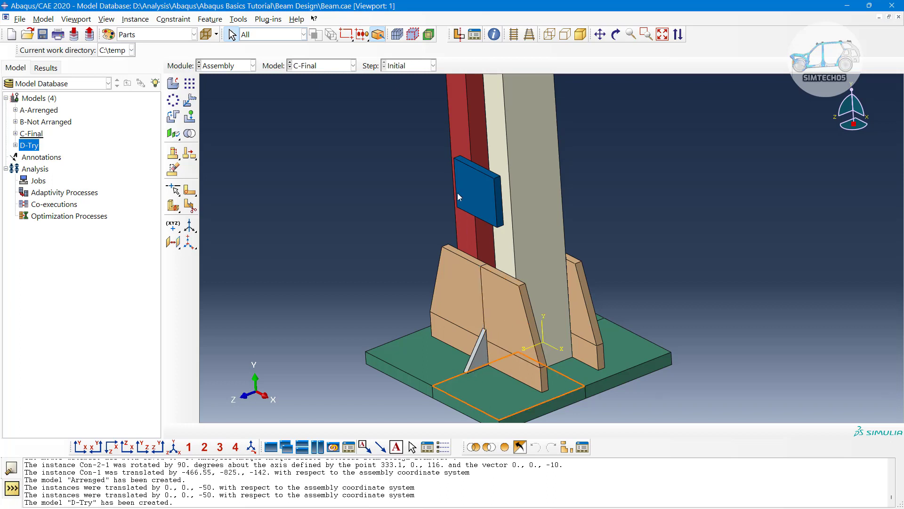
{"action": "scroll", "coordinate": [471, 194], "scroll_direction": "down", "scroll_amount": 5}
{"action": "middle_click_drag", "start_coordinate": [489, 188], "coordinate": [492, 312], "text": "ctrl+alt"}
{"action": "scroll", "coordinate": [490, 244], "scroll_direction": "down", "scroll_amount": 2}
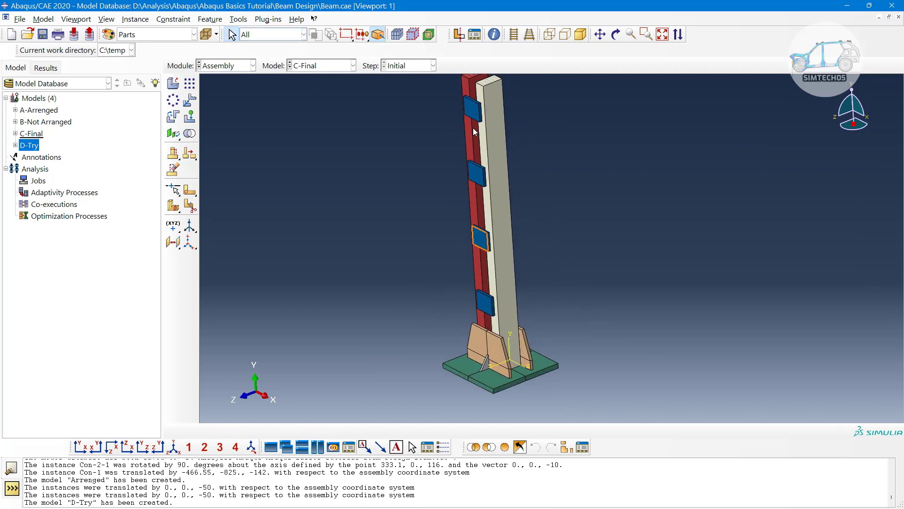
Examine the C-Final assembly from its other side and in the front XY view.
{"action": "left_click_drag", "start_coordinate": [529, 218], "coordinate": [464, 308], "text": "ctrl+alt"}
{"action": "middle_click_drag", "start_coordinate": [562, 274], "coordinate": [554, 313], "text": "ctrl+alt"}
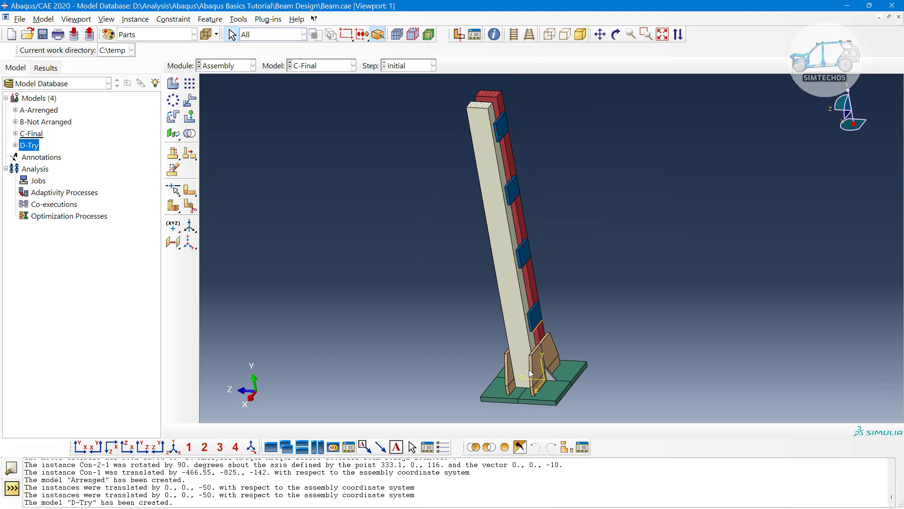
{"action": "scroll", "coordinate": [533, 398], "scroll_direction": "down", "scroll_amount": 3}
{"action": "left_click_drag", "start_coordinate": [531, 352], "coordinate": [587, 347], "text": "ctrl+alt"}
{"action": "left_click_drag", "start_coordinate": [524, 314], "coordinate": [591, 297], "text": "ctrl+alt"}
{"action": "middle_click_drag", "start_coordinate": [550, 345], "coordinate": [546, 294], "text": "ctrl+alt"}
{"action": "left_click_drag", "start_coordinate": [525, 282], "coordinate": [555, 259], "text": "ctrl+alt"}
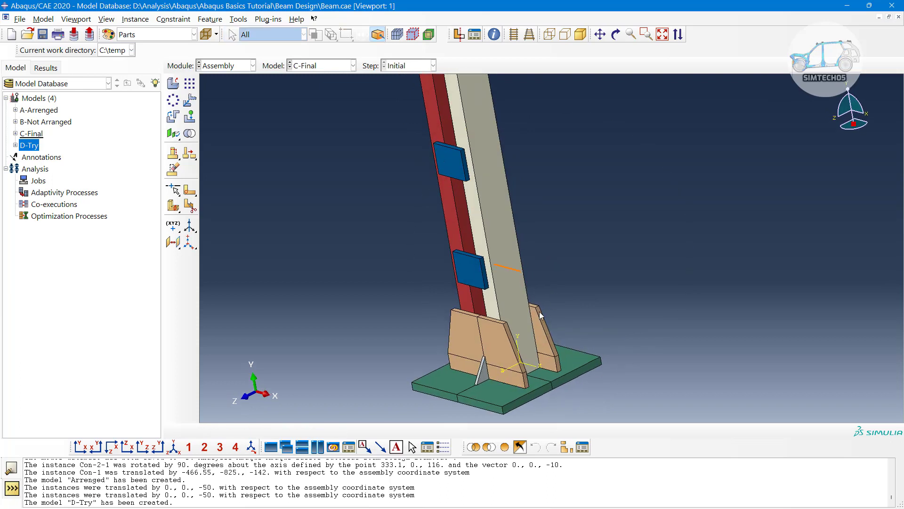
{"action": "middle_click_drag", "start_coordinate": [541, 315], "coordinate": [557, 277], "text": "ctrl+alt"}
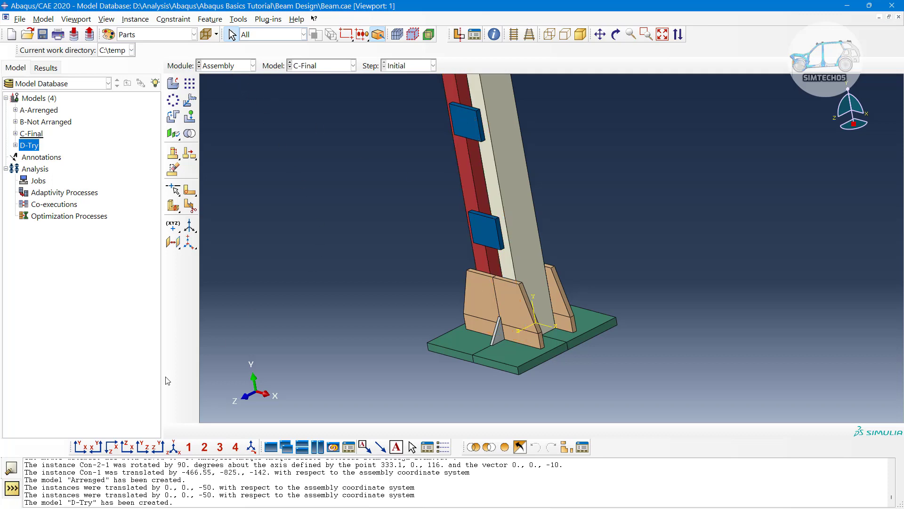
{"action": "left_click", "coordinate": [80, 446]}
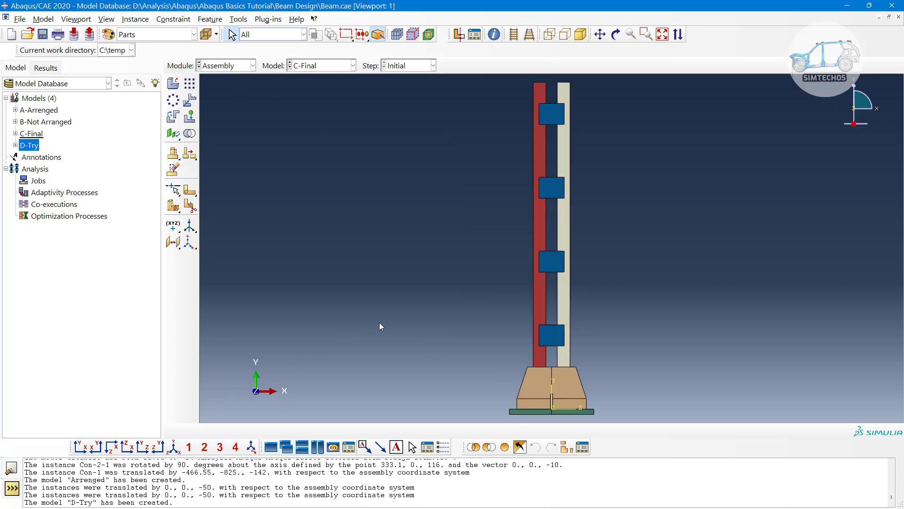
{"action": "middle_click_drag", "start_coordinate": [462, 259], "coordinate": [422, 258], "text": "ctrl+alt"}
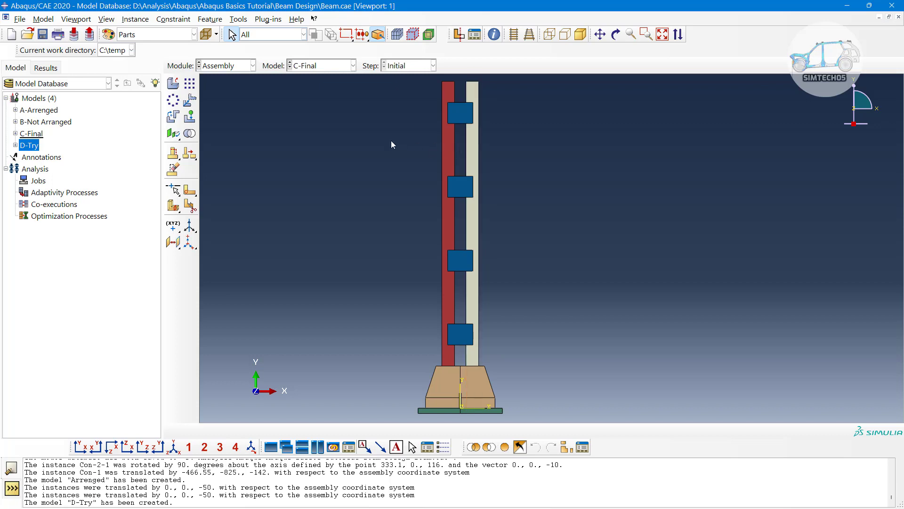
Make D-Try the current model, staying in the Assembly module.
{"action": "left_click", "coordinate": [215, 68]}
{"action": "left_click", "coordinate": [217, 68]}
{"action": "left_click", "coordinate": [318, 68]}
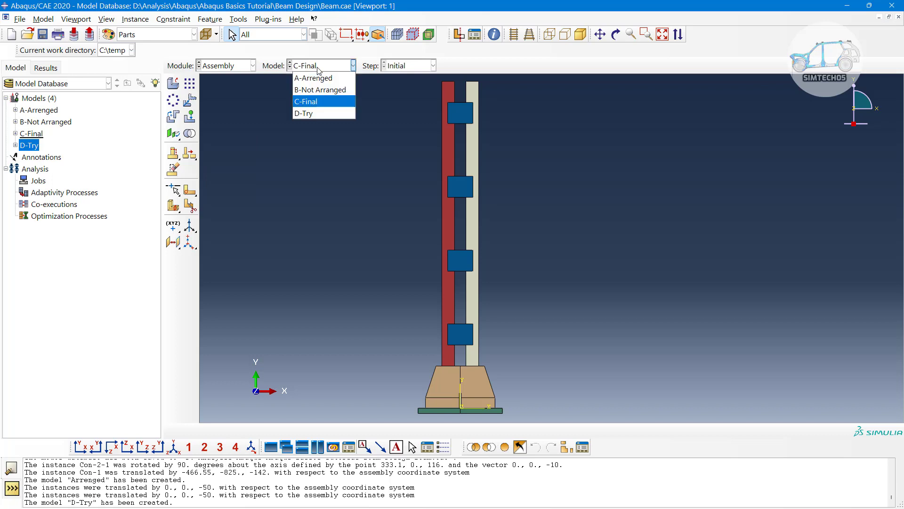
{"action": "left_click", "coordinate": [318, 113]}
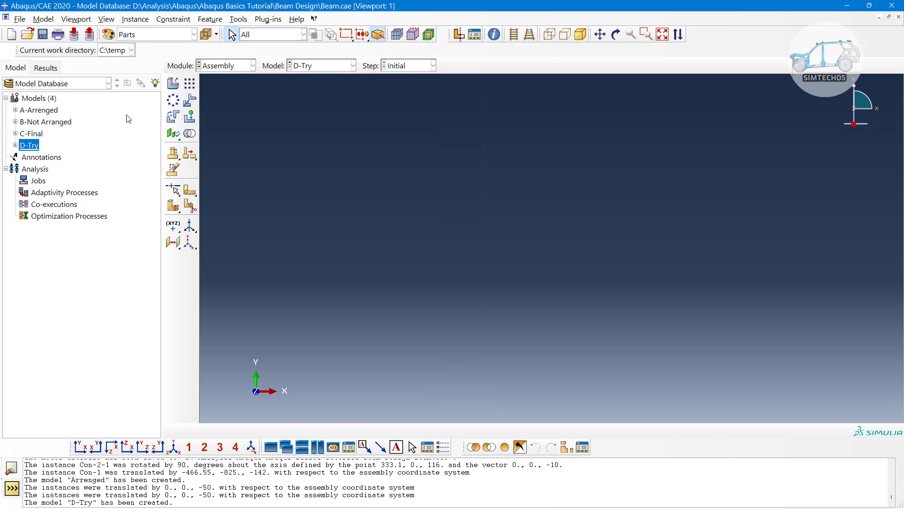
In the Part module, start a new 3D deformable solid extrusion part with an approximate size of 4000.
{"action": "left_click", "coordinate": [227, 70]}
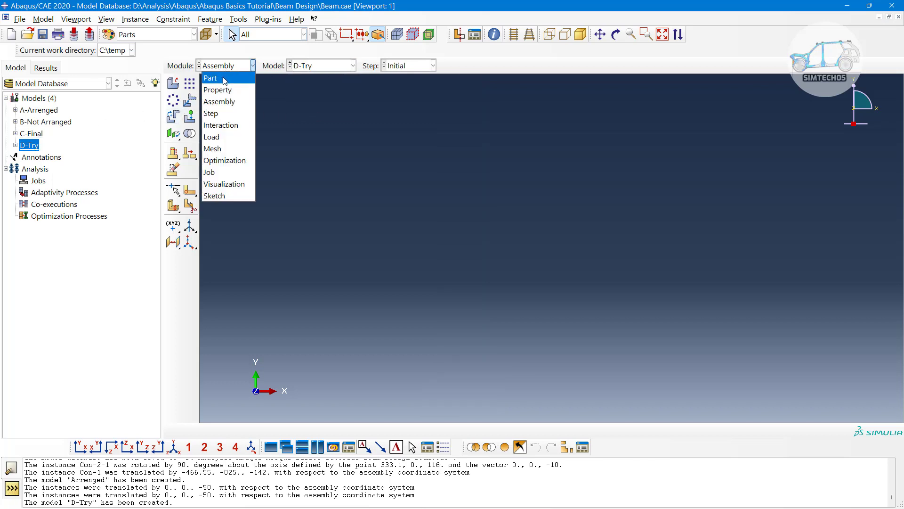
{"action": "left_click", "coordinate": [222, 77]}
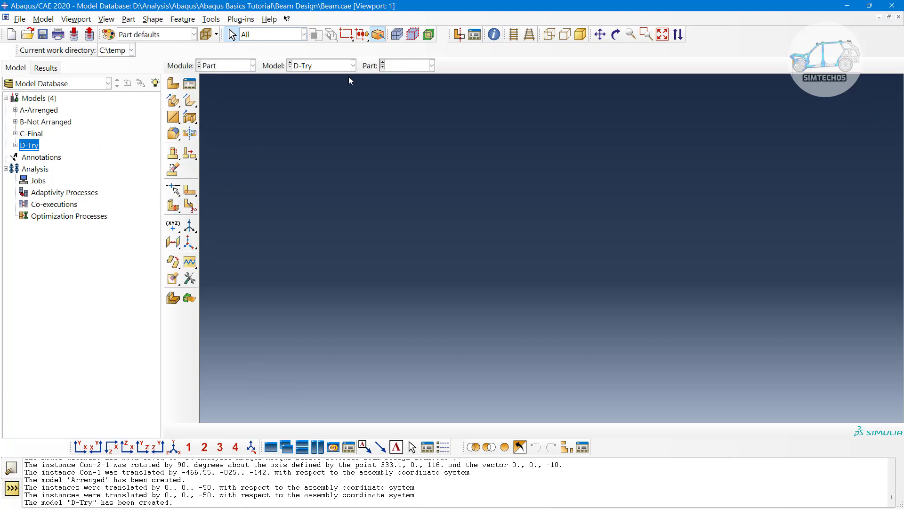
{"action": "left_click", "coordinate": [173, 84]}
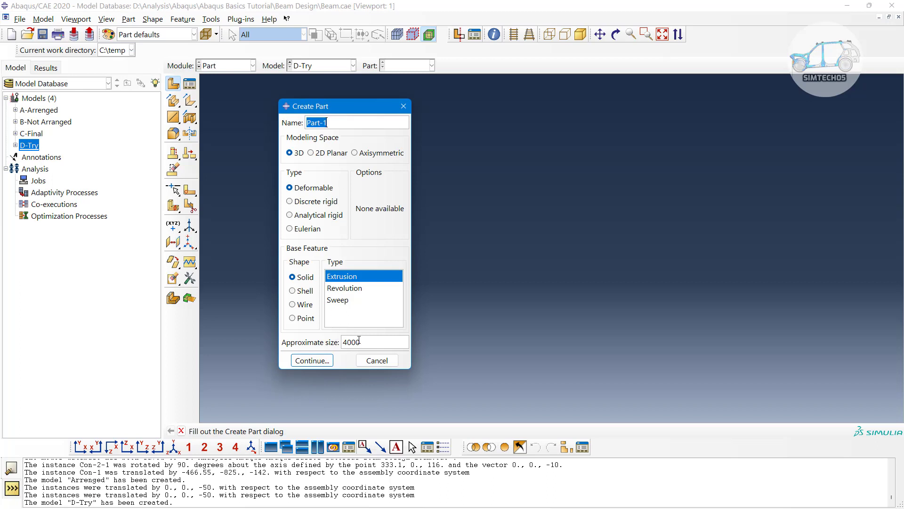
{"action": "left_click_drag", "start_coordinate": [368, 342], "coordinate": [258, 343]}
{"action": "left_click", "coordinate": [311, 360]}
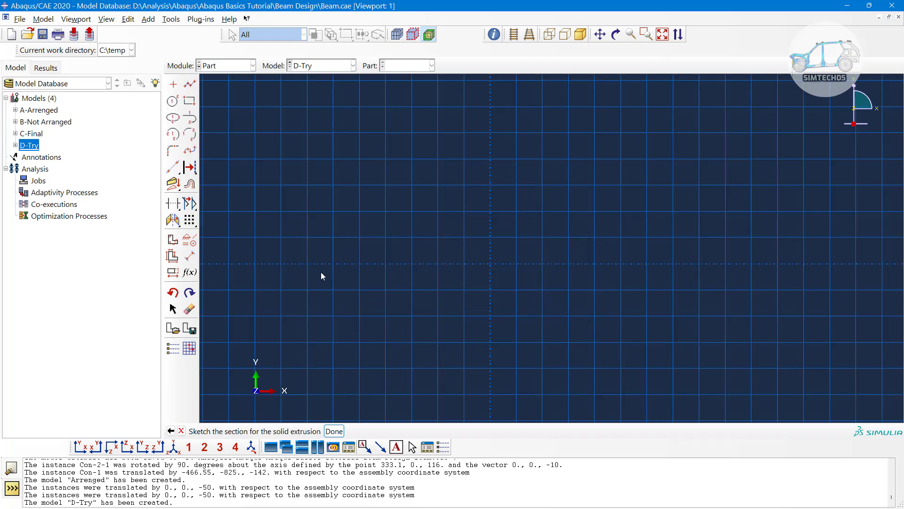
Draw a horizontal and a vertical construction line through the origin 0,0.
{"action": "left_click", "coordinate": [173, 167]}
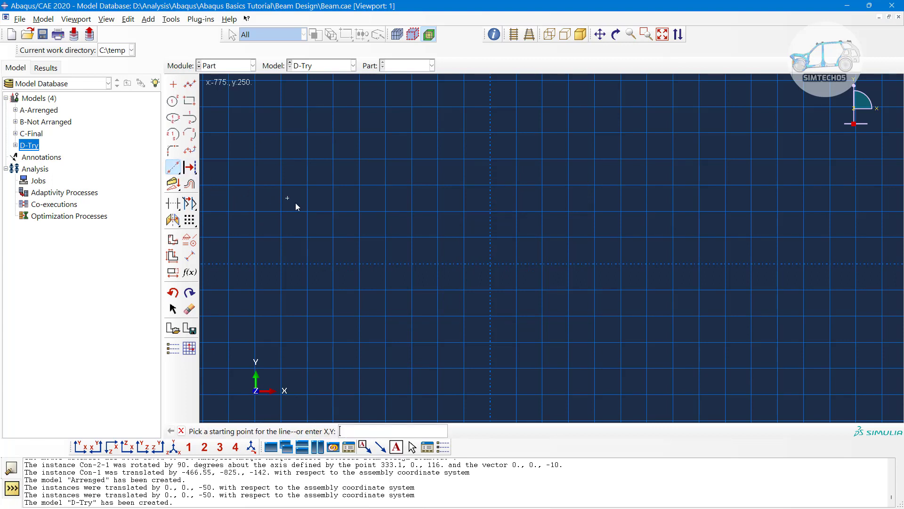
{"action": "type", "text": "0,0"}
{"action": "key", "text": "Return"}
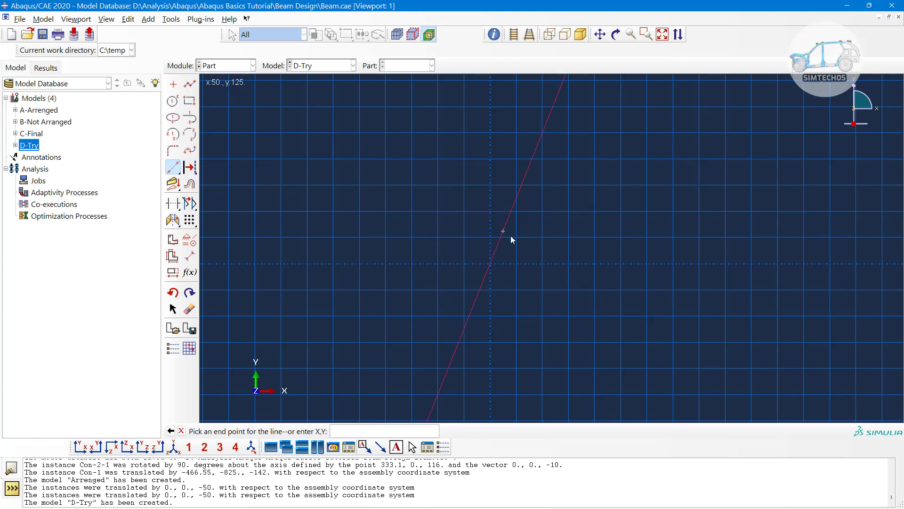
{"action": "left_click", "coordinate": [624, 263]}
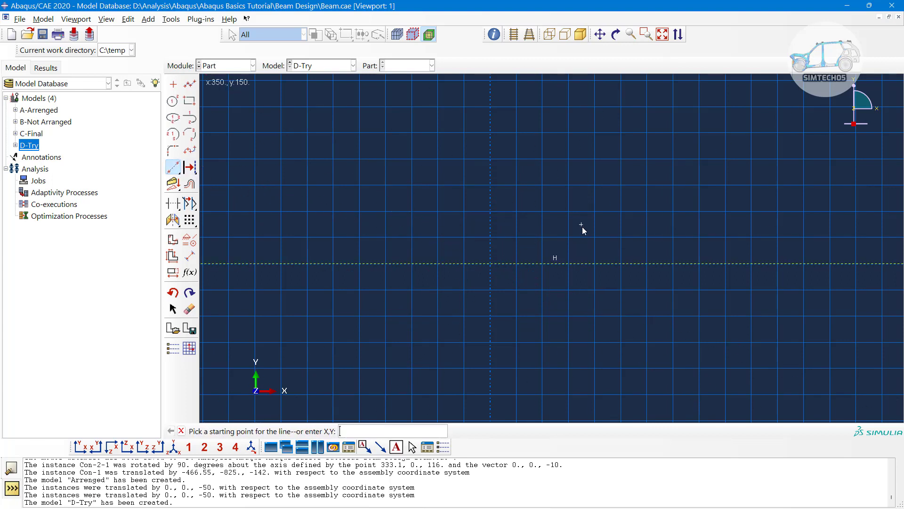
{"action": "type", "text": "0,0"}
{"action": "key", "text": "Return"}
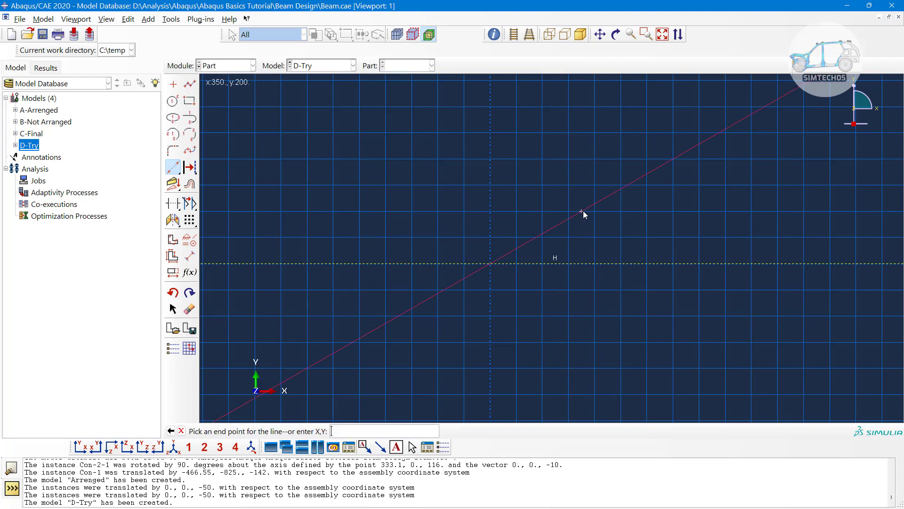
{"action": "left_click", "coordinate": [496, 127]}
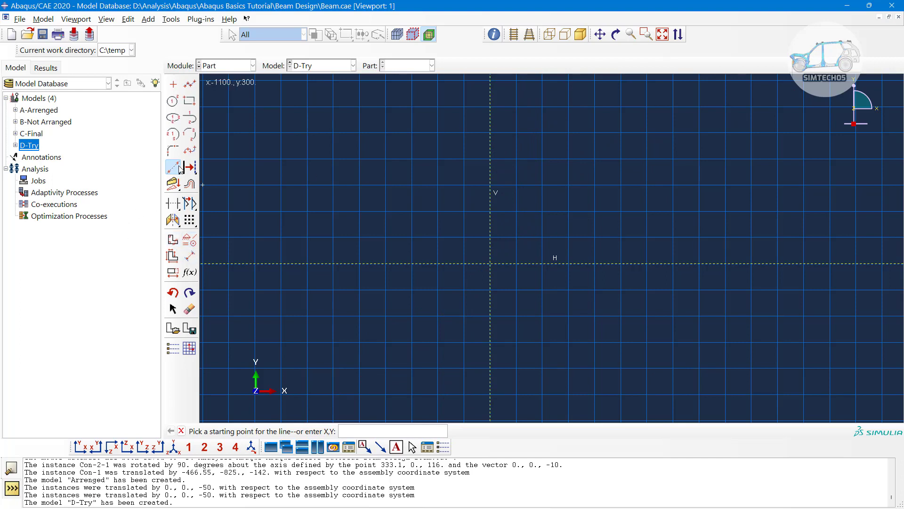
Apply a Fixed constraint to both construction lines.
{"action": "left_click", "coordinate": [190, 241]}
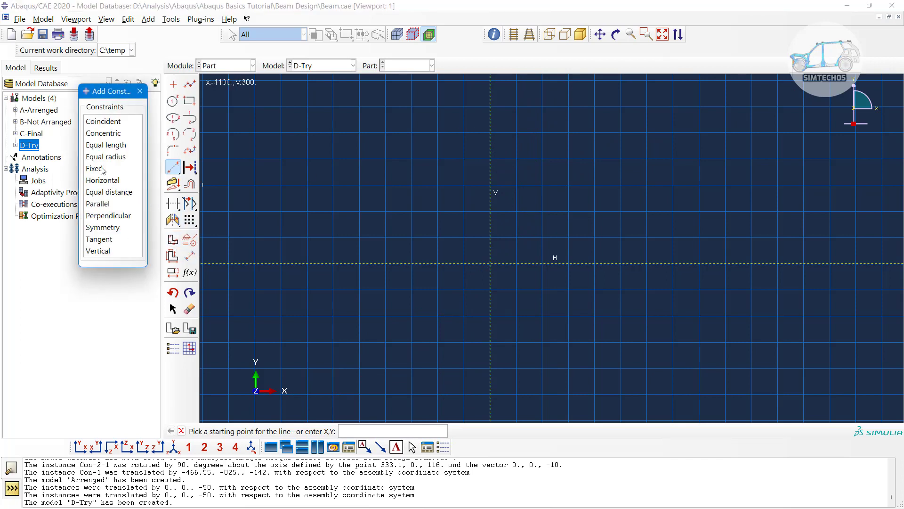
{"action": "left_click", "coordinate": [101, 168]}
{"action": "left_click_drag", "start_coordinate": [369, 199], "coordinate": [587, 315]}
{"action": "middle_click", "coordinate": [587, 315]}
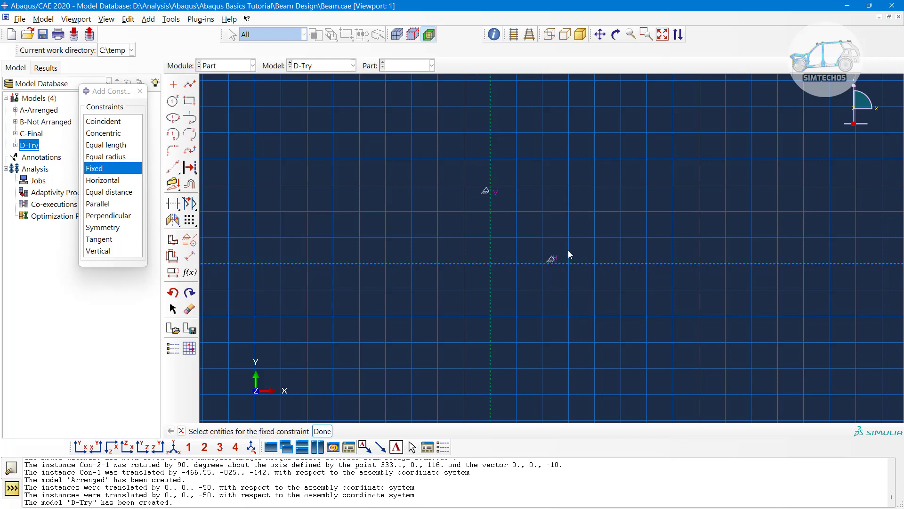
Sketch an upright rectangle about 225 wide and 1925 high, standing on the horizontal construction line to the right of the vertical one.
{"action": "scroll", "coordinate": [471, 255], "scroll_direction": "down", "scroll_amount": 2}
{"action": "middle_click_drag", "start_coordinate": [527, 279], "coordinate": [536, 301], "text": "ctrl+alt"}
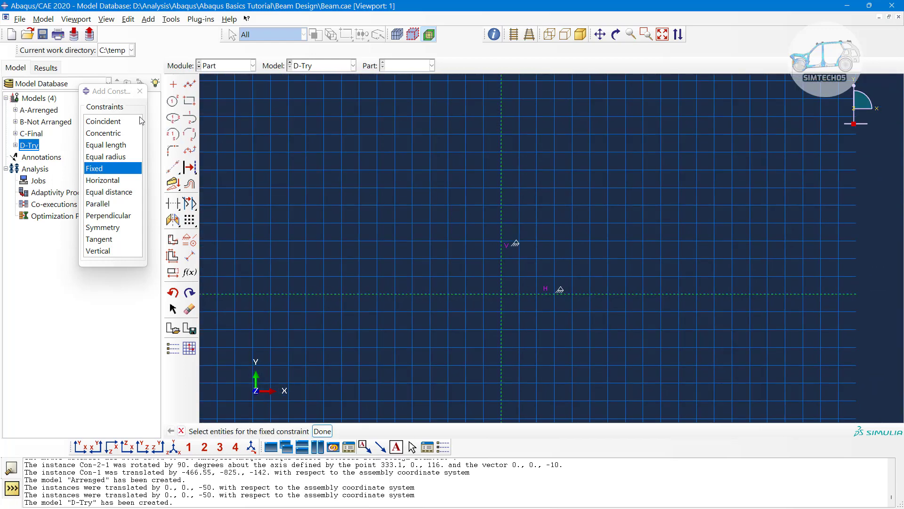
{"action": "left_click_drag", "start_coordinate": [124, 91], "coordinate": [132, 109]}
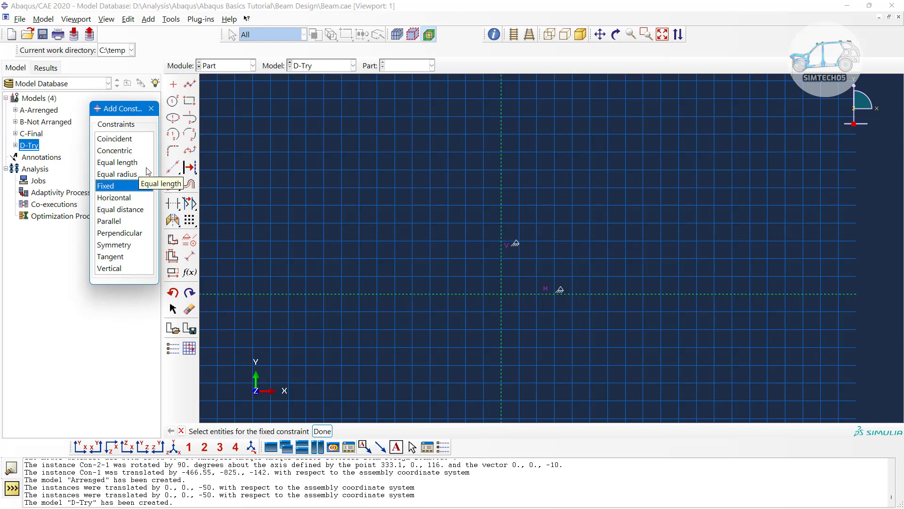
{"action": "scroll", "coordinate": [437, 219], "scroll_direction": "down", "scroll_amount": 3}
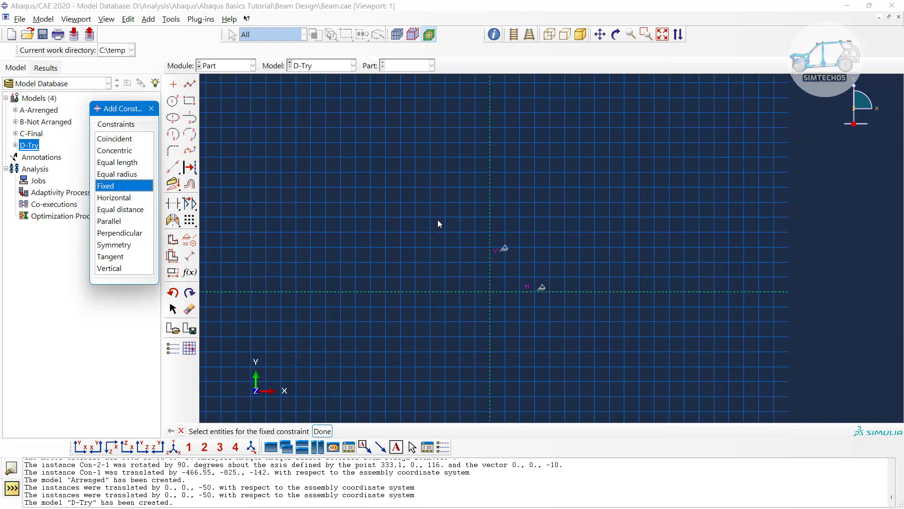
{"action": "middle_click_drag", "start_coordinate": [452, 201], "coordinate": [442, 276], "text": "ctrl+alt"}
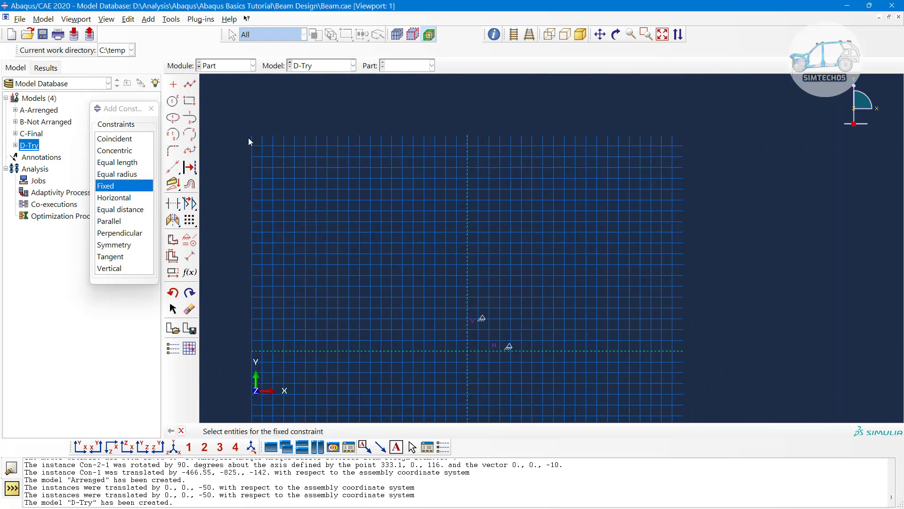
{"action": "left_click", "coordinate": [191, 101]}
{"action": "left_click", "coordinate": [486, 143]}
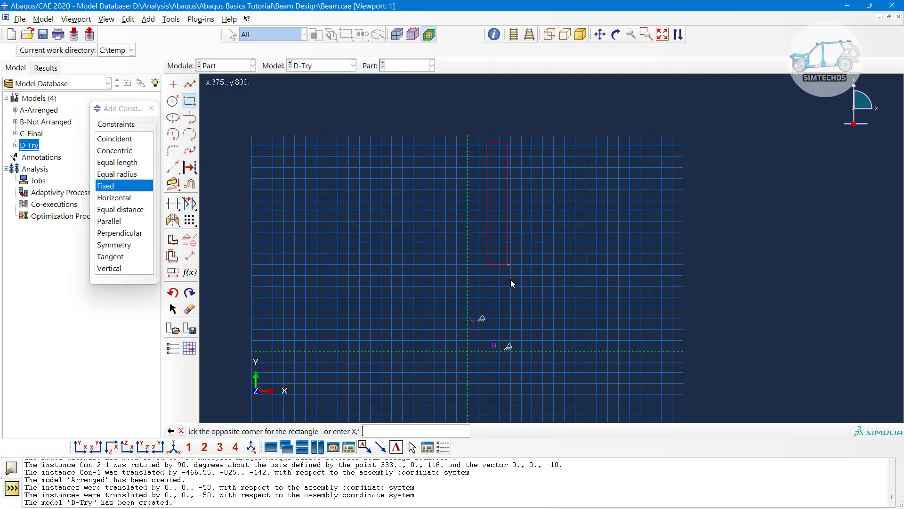
{"action": "left_click", "coordinate": [510, 350]}
Dimension the rectangle's height and set it to 1550.
{"action": "scroll", "coordinate": [511, 350], "scroll_direction": "up", "scroll_amount": 2}
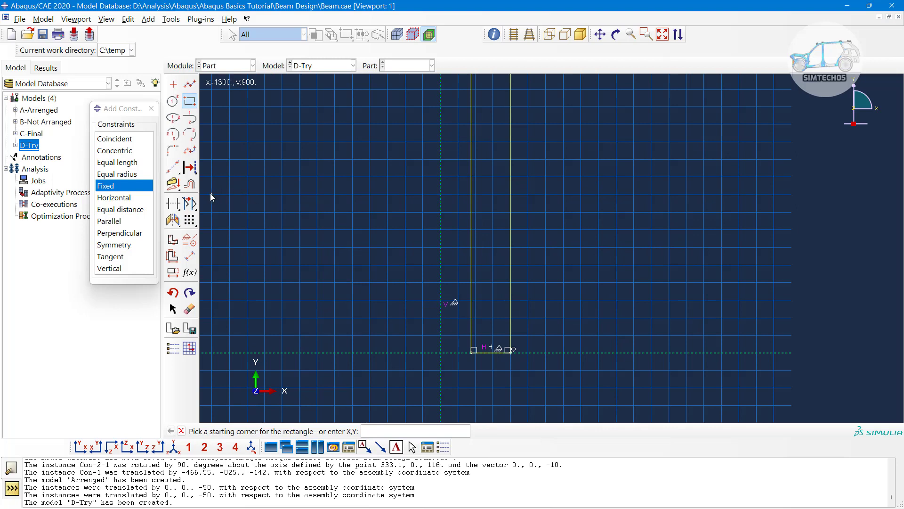
{"action": "left_click", "coordinate": [192, 255]}
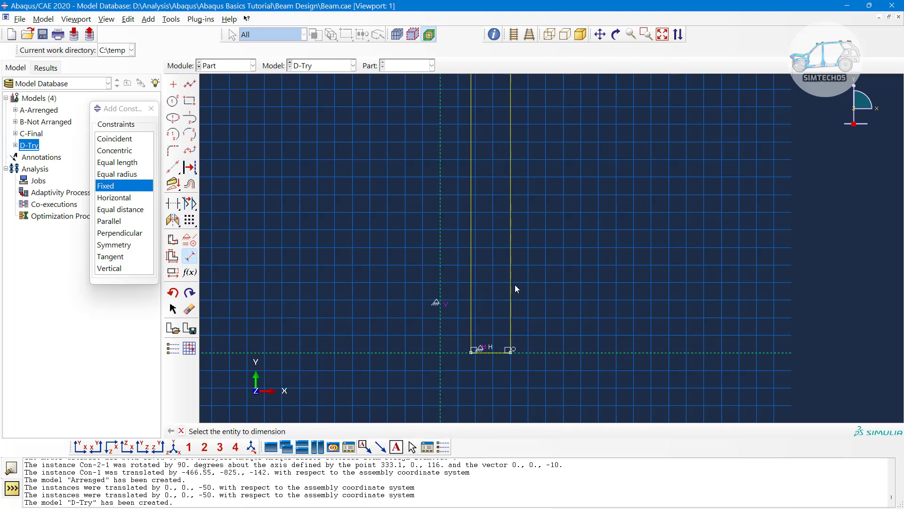
{"action": "left_click", "coordinate": [510, 273]}
{"action": "left_click", "coordinate": [548, 278]}
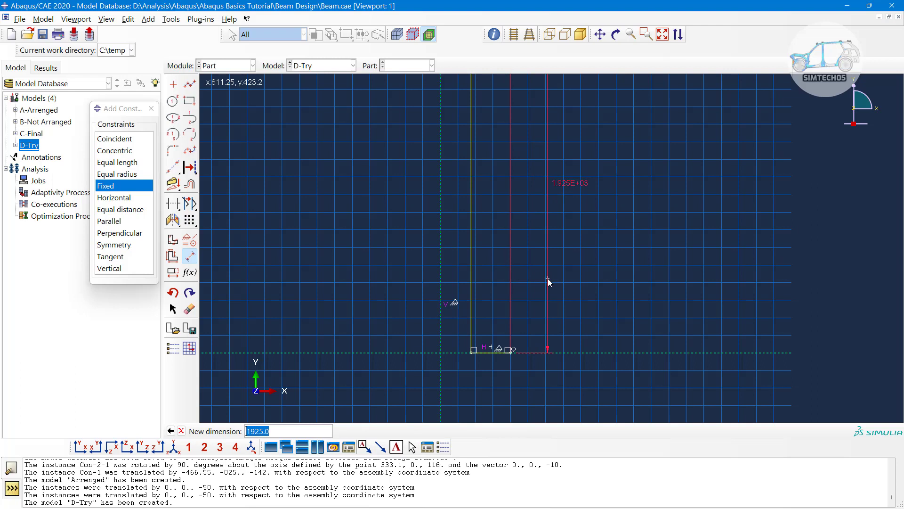
{"action": "type", "text": "1550"}
{"action": "key", "text": "Return"}
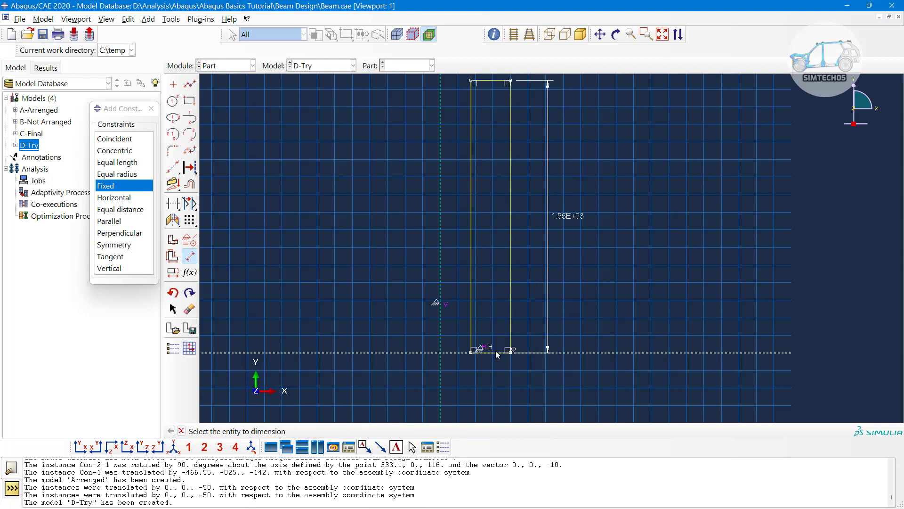
Dimension the rectangle's width between its two long edges and set it to 60.5.
{"action": "left_click", "coordinate": [471, 338]}
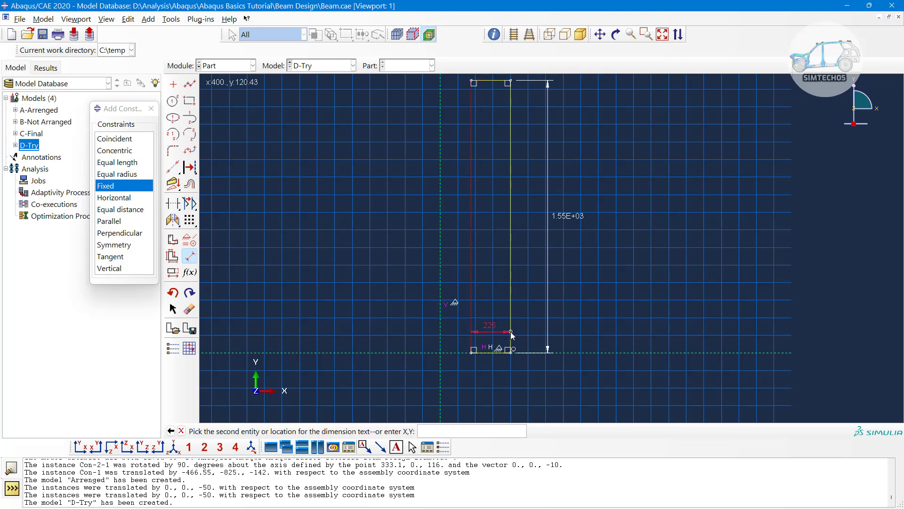
{"action": "left_click", "coordinate": [511, 336]}
{"action": "left_click", "coordinate": [498, 370]}
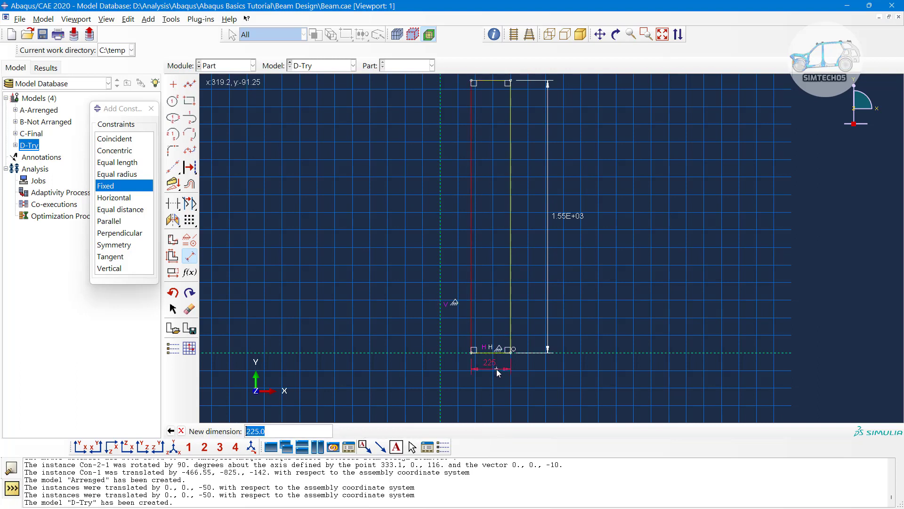
{"action": "type", "text": "60.5"}
{"action": "key", "text": "Return"}
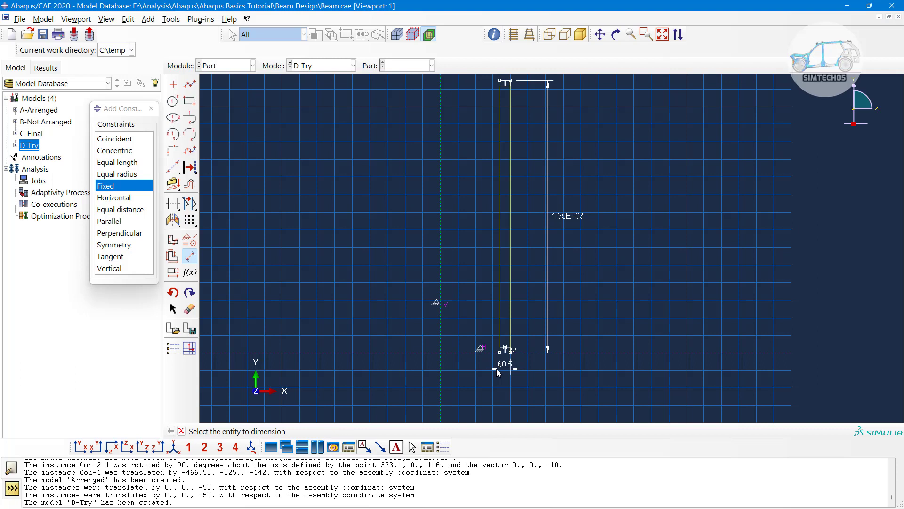
Dimension the distance from the vertical construction line to the rectangle's nearer long edge as 54/2.
{"action": "scroll", "coordinate": [458, 340], "scroll_direction": "up", "scroll_amount": 1}
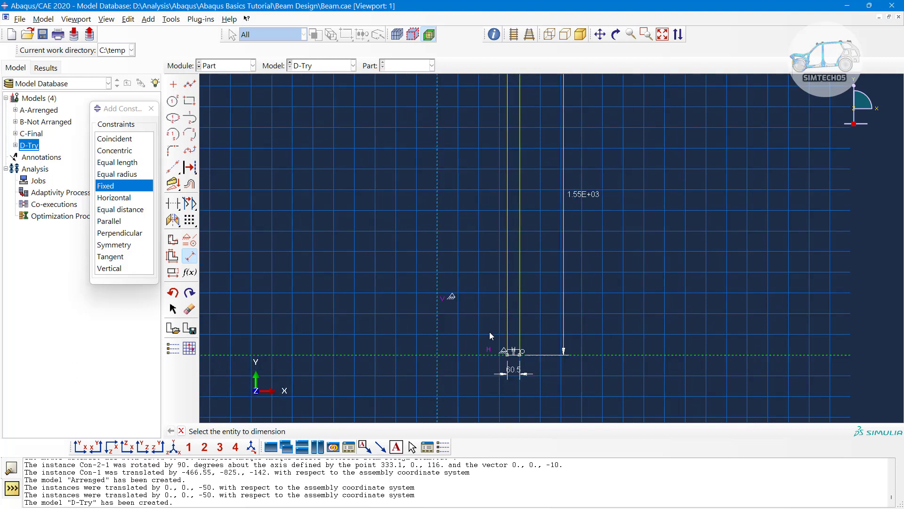
{"action": "left_click", "coordinate": [509, 330]}
{"action": "left_click", "coordinate": [439, 327]}
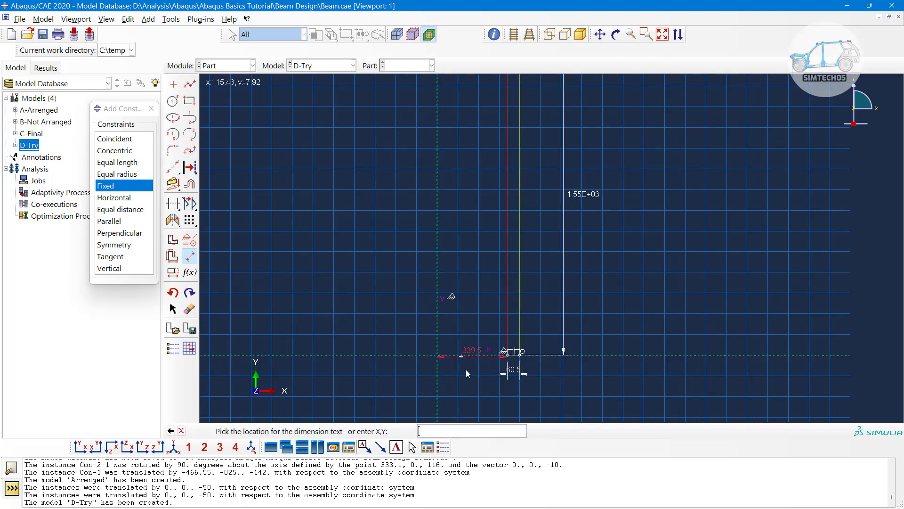
{"action": "left_click", "coordinate": [467, 391]}
{"action": "type", "text": "54"}
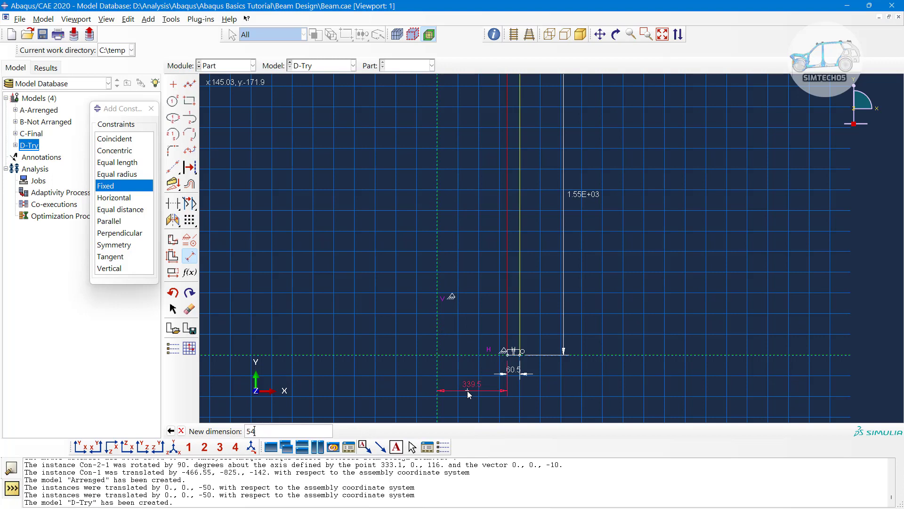
{"action": "type", "text": "/2"}
{"action": "key", "text": "Return"}
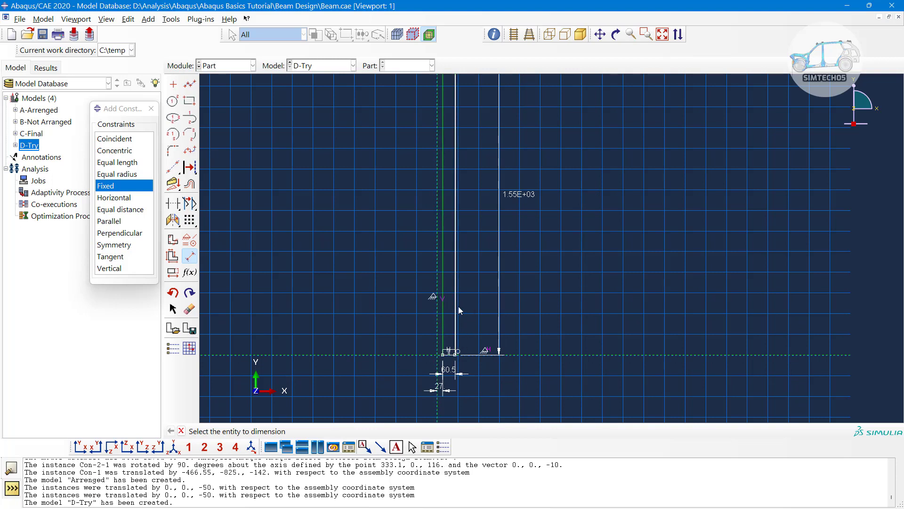
Mirror the rectangle about the vertical construction line, keeping the original as a copy.
{"action": "left_click", "coordinate": [173, 221]}
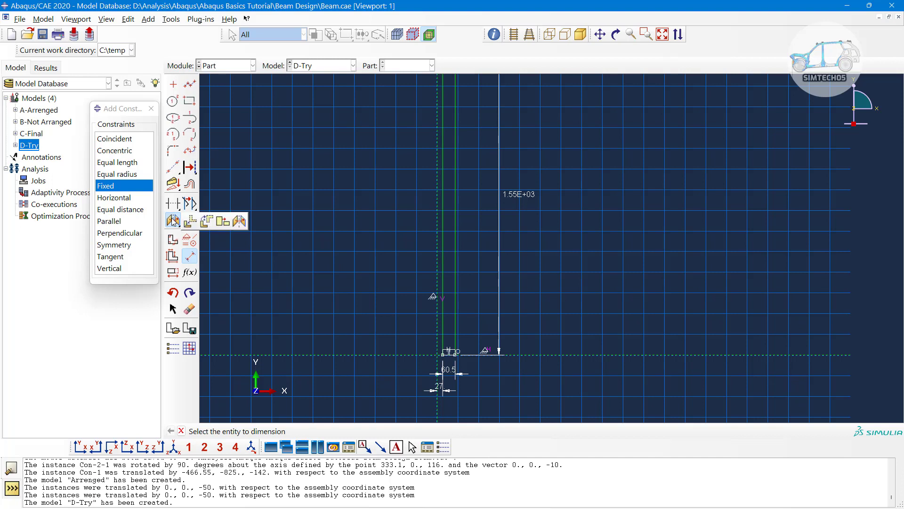
{"action": "left_click", "coordinate": [240, 222]}
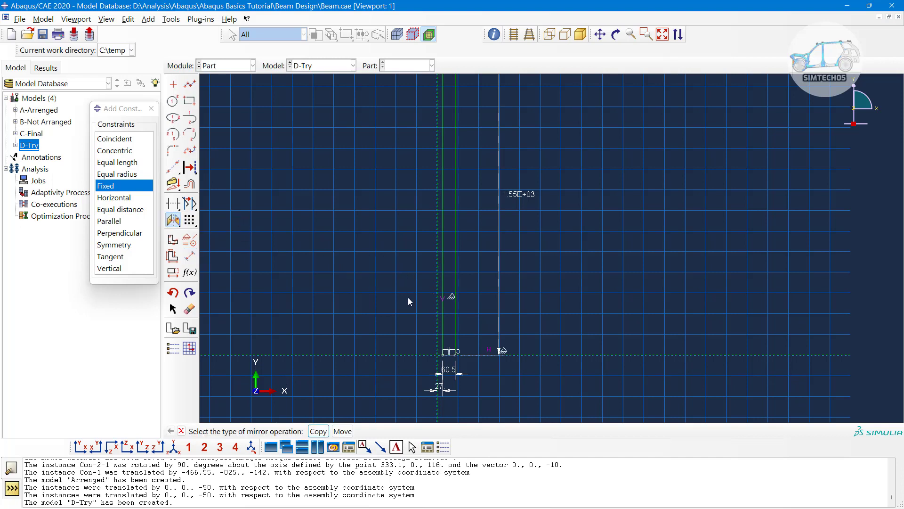
{"action": "left_click", "coordinate": [318, 431]}
{"action": "left_click", "coordinate": [438, 311]}
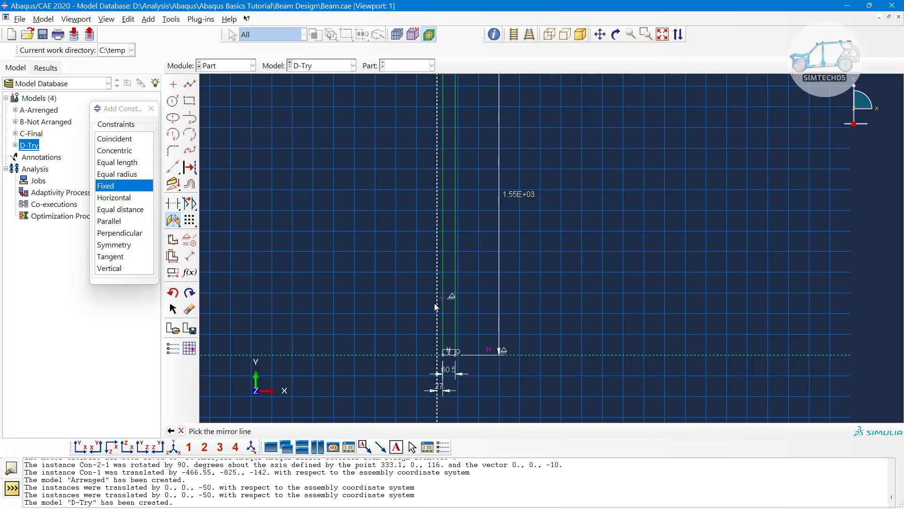
{"action": "scroll", "coordinate": [487, 304], "scroll_direction": "down", "scroll_amount": 4}
{"action": "left_click_drag", "start_coordinate": [428, 151], "coordinate": [553, 391]}
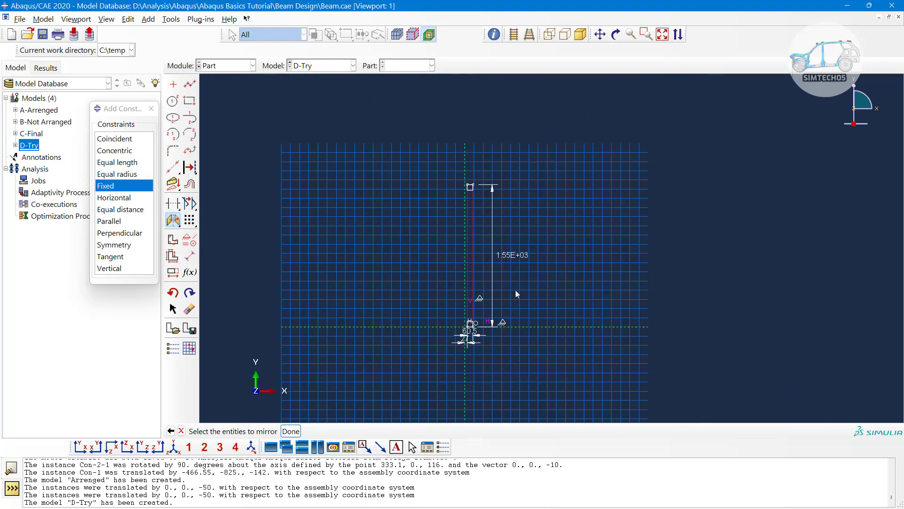
{"action": "scroll", "coordinate": [515, 290], "scroll_direction": "up", "scroll_amount": 2}
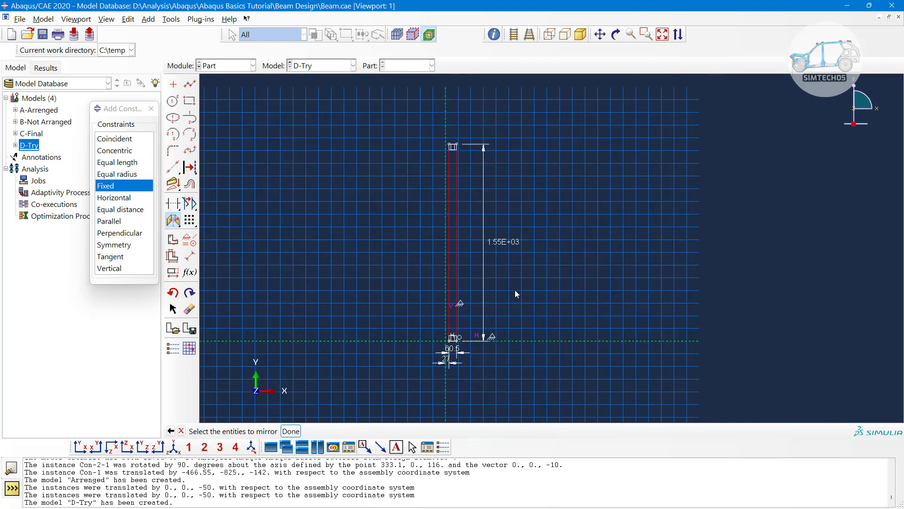
{"action": "middle_click", "coordinate": [504, 380]}
{"action": "scroll", "coordinate": [436, 335], "scroll_direction": "up", "scroll_amount": 1}
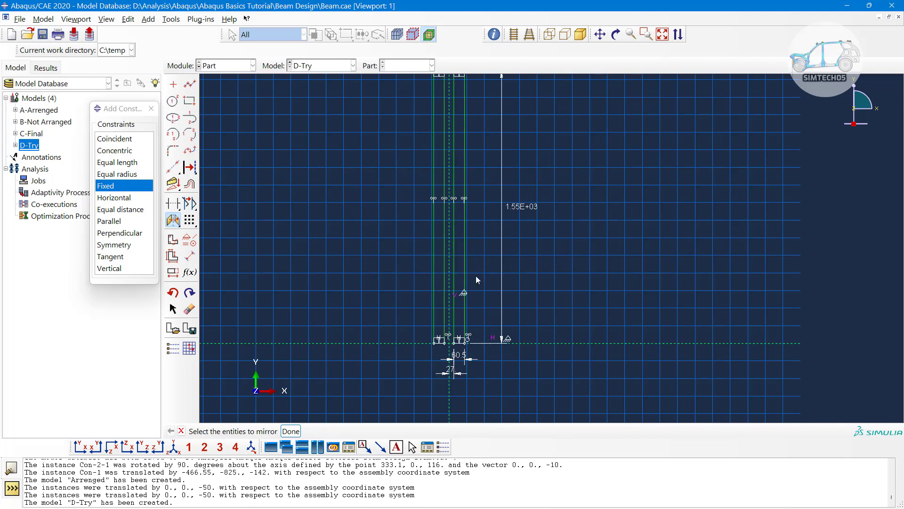
Finish the mirrored two-rectangle sketch and extrude it as a solid to a depth of 116.
{"action": "middle_click", "coordinate": [550, 244]}
{"action": "middle_click", "coordinate": [550, 244]}
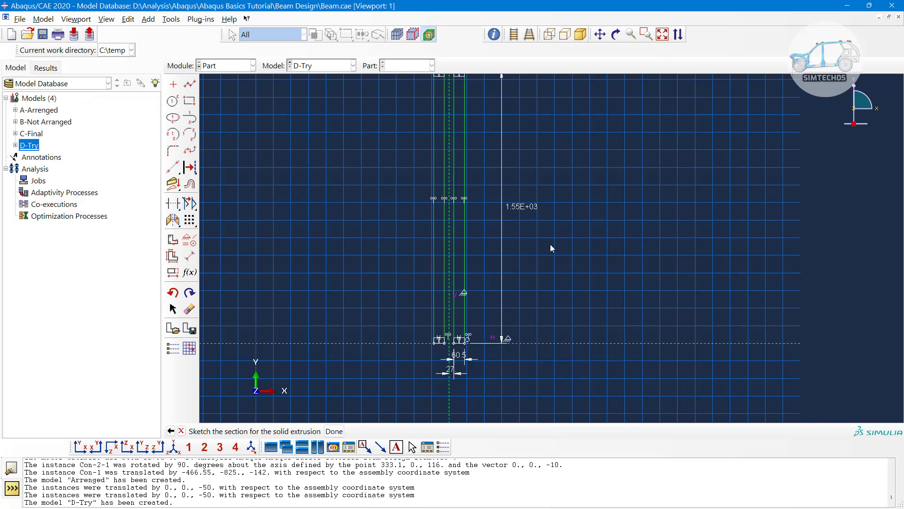
{"action": "middle_click", "coordinate": [447, 228]}
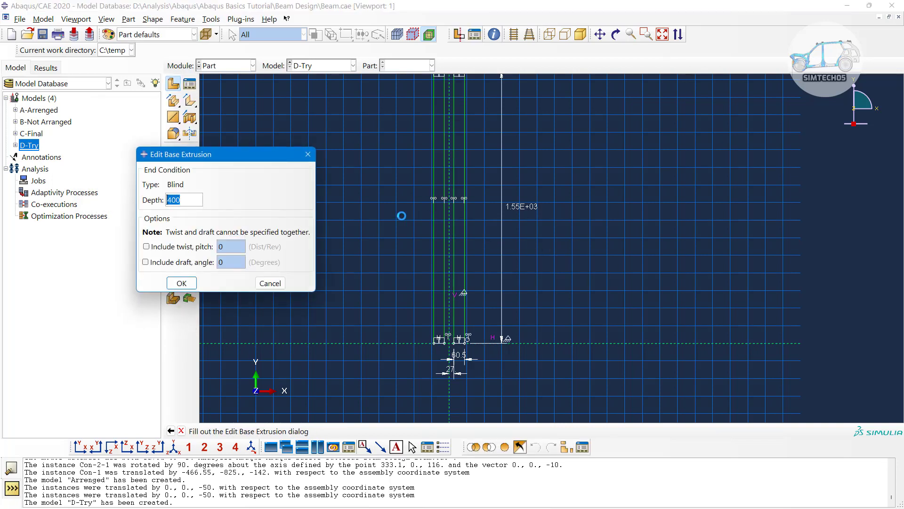
{"action": "type", "text": "116"}
{"action": "key", "text": "Return"}
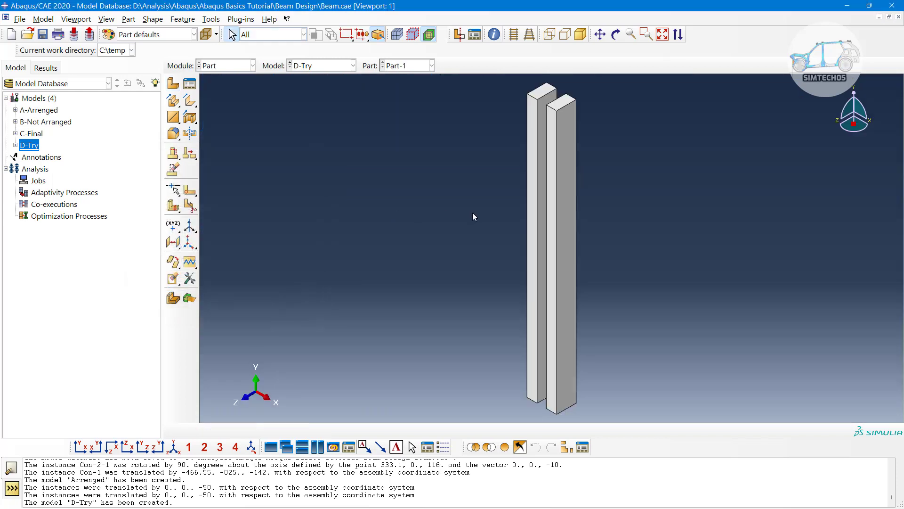
Examine the front and side faces of the two extruded columns from several angles.
{"action": "scroll", "coordinate": [472, 213], "scroll_direction": "up", "scroll_amount": 2}
{"action": "middle_click_drag", "start_coordinate": [527, 256], "coordinate": [499, 244], "text": "ctrl+alt"}
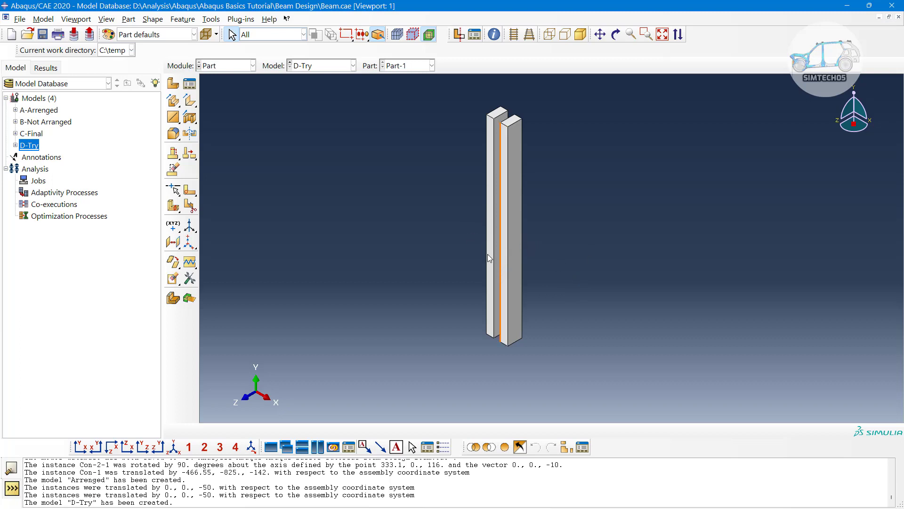
{"action": "scroll", "coordinate": [478, 267], "scroll_direction": "down", "scroll_amount": 2}
{"action": "middle_click_drag", "start_coordinate": [513, 258], "coordinate": [510, 276], "text": "ctrl+alt"}
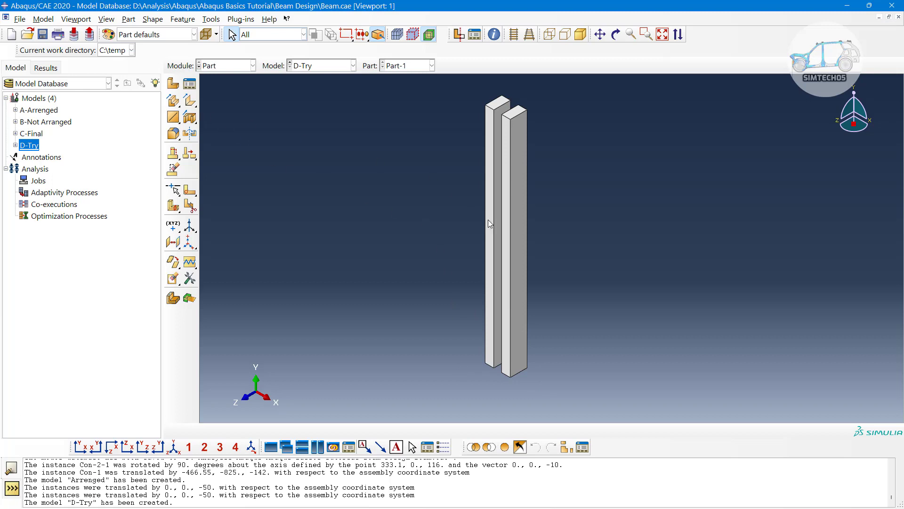
{"action": "left_click", "coordinate": [507, 246]}
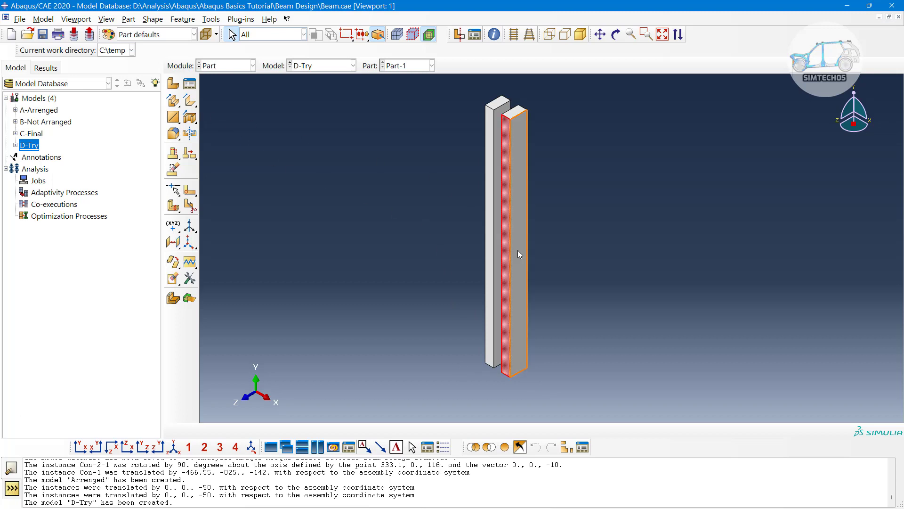
{"action": "left_click", "coordinate": [518, 250]}
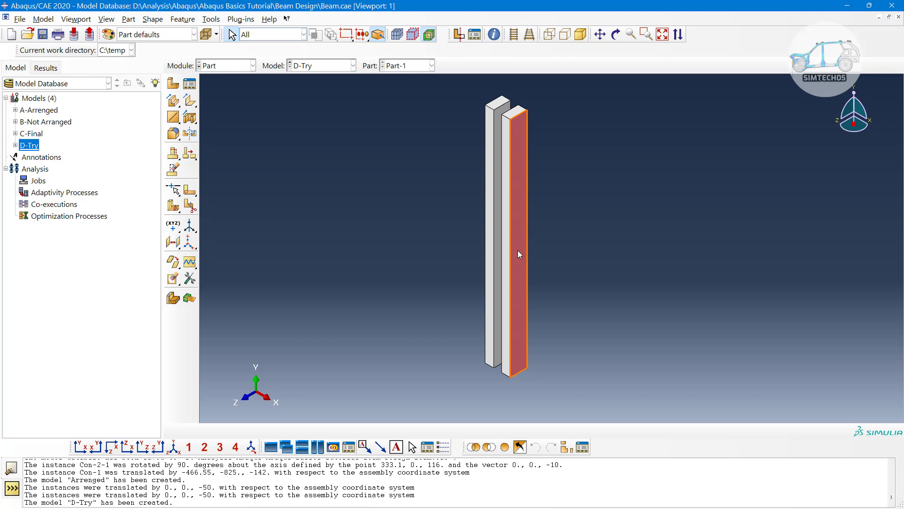
{"action": "left_click_drag", "start_coordinate": [499, 253], "coordinate": [517, 234], "text": "ctrl+alt"}
{"action": "left_click", "coordinate": [516, 234]}
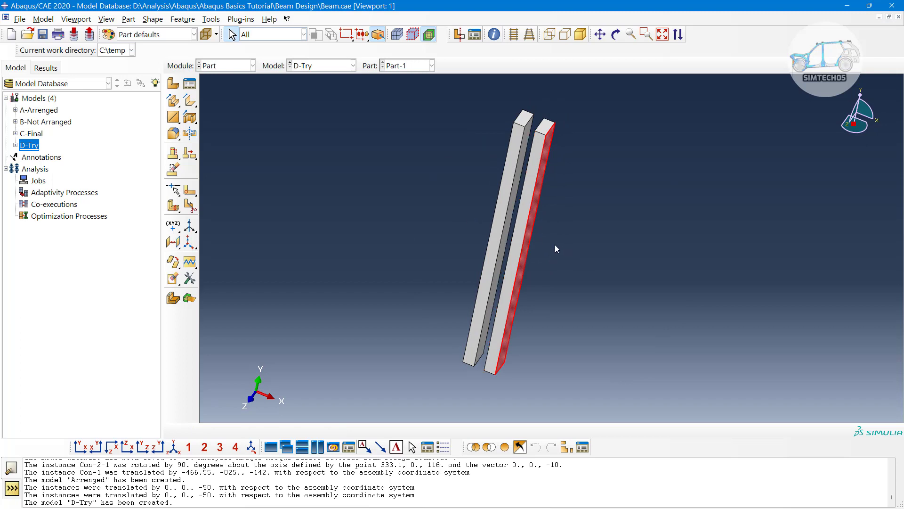
{"action": "left_click_drag", "start_coordinate": [570, 247], "coordinate": [564, 282], "text": "ctrl+alt"}
{"action": "middle_click_drag", "start_coordinate": [563, 282], "coordinate": [562, 267], "text": "ctrl+alt"}
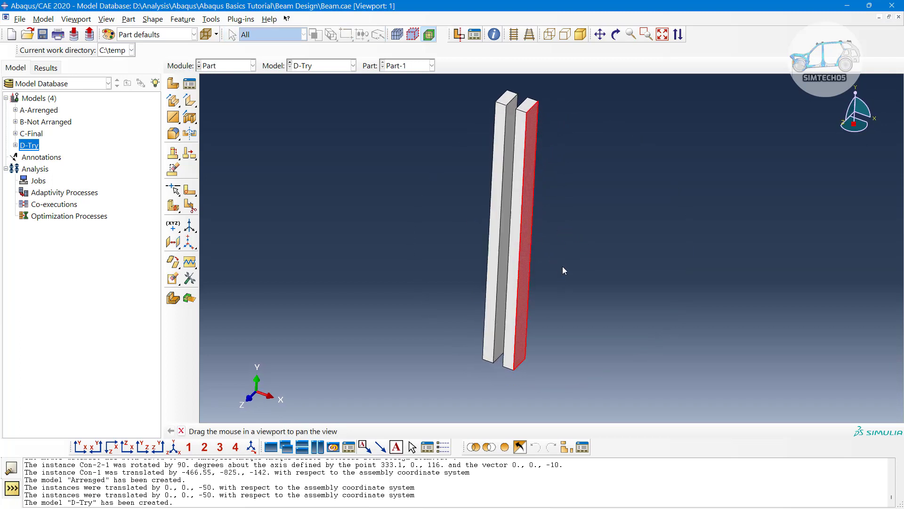
{"action": "left_click", "coordinate": [562, 267]}
{"action": "left_click", "coordinate": [518, 218]}
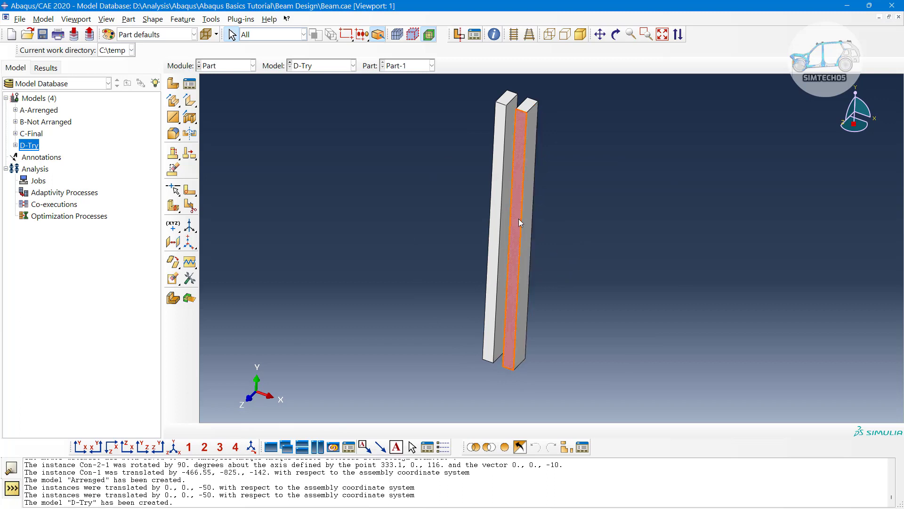
{"action": "left_click", "coordinate": [496, 211]}
{"action": "left_click", "coordinate": [462, 203]}
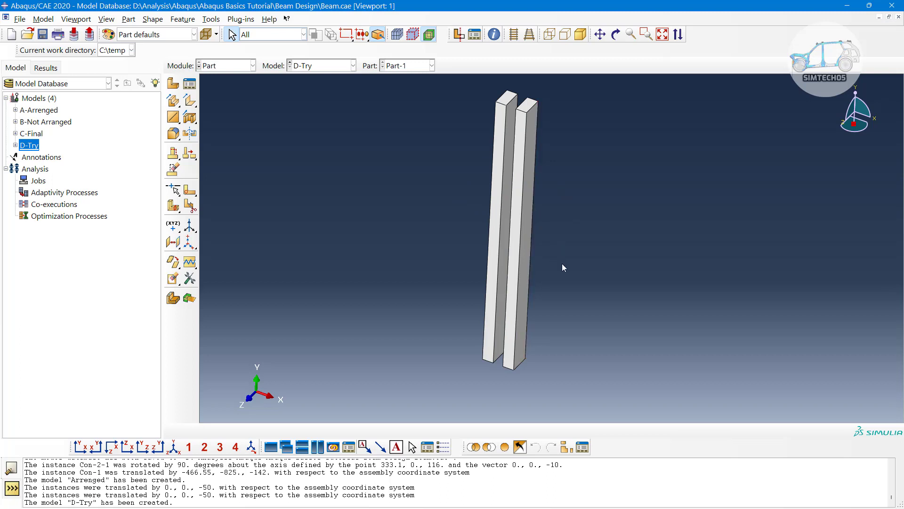
{"action": "middle_click_drag", "start_coordinate": [564, 264], "coordinate": [563, 243], "text": "ctrl+alt"}
{"action": "left_click_drag", "start_coordinate": [569, 221], "coordinate": [562, 213], "text": "ctrl+alt"}
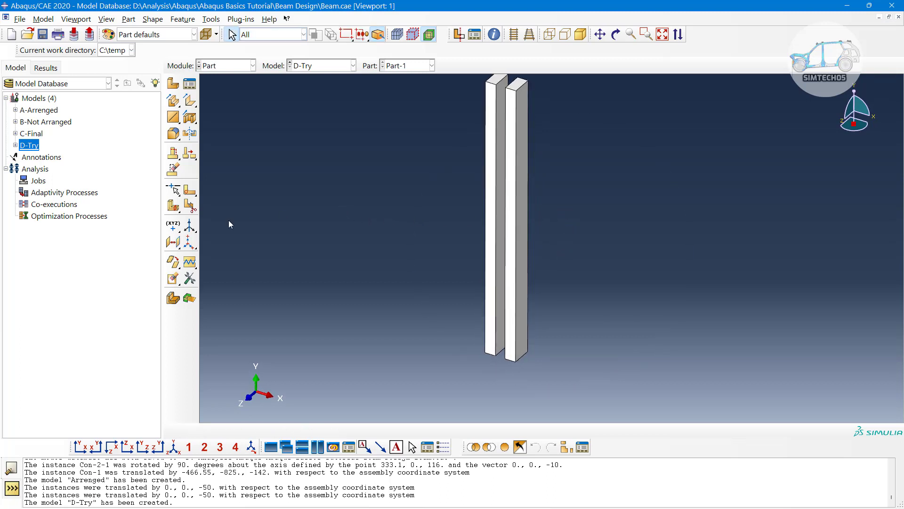
Create a datum plane offset 200 outward from the +X column's front face, with Make Independent enabled.
{"action": "left_click", "coordinate": [173, 242]}
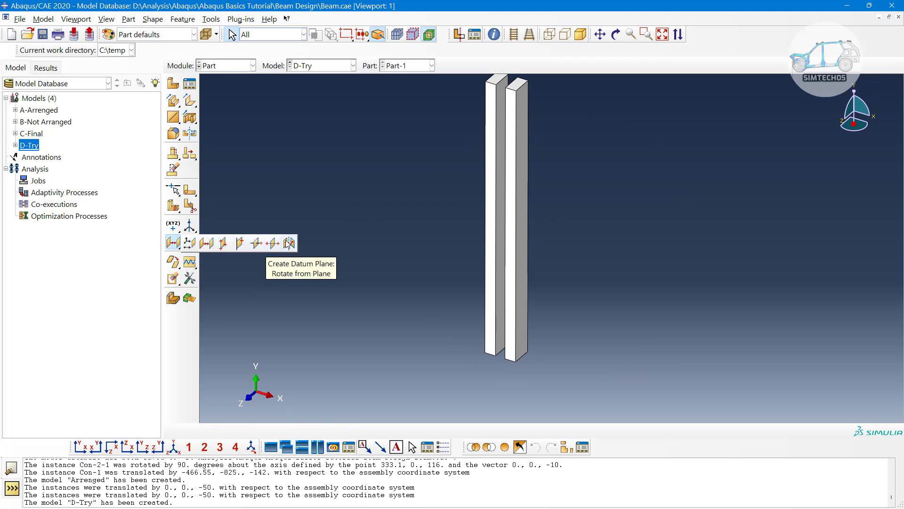
{"action": "left_click", "coordinate": [203, 244]}
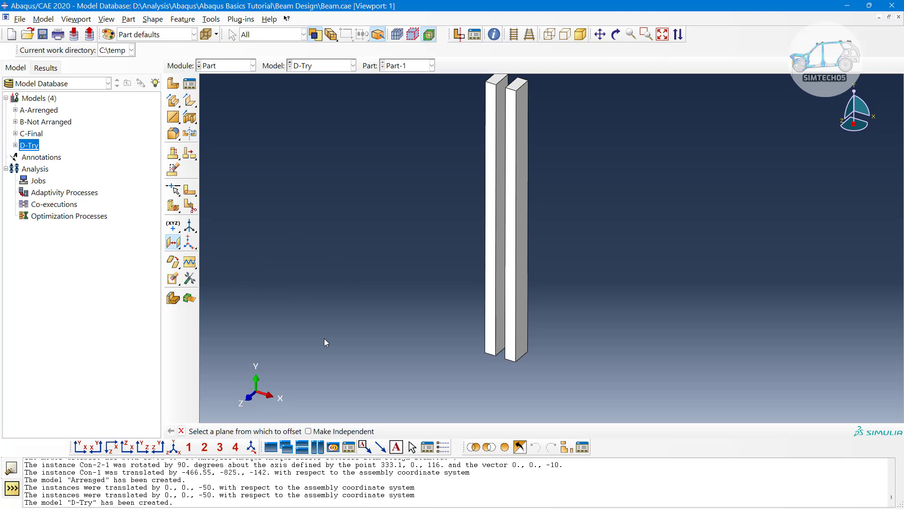
{"action": "left_click", "coordinate": [333, 431]}
{"action": "mouse_move", "coordinate": [523, 282]}
{"action": "left_mouse_down", "text": "ctrl+alt"}
{"action": "mouse_move", "coordinate": [550, 277]}
{"action": "mouse_move", "coordinate": [530, 290]}
{"action": "left_mouse_up", "text": "ctrl+alt"}
{"action": "left_click_drag", "start_coordinate": [547, 322], "coordinate": [584, 309], "text": "ctrl+alt"}
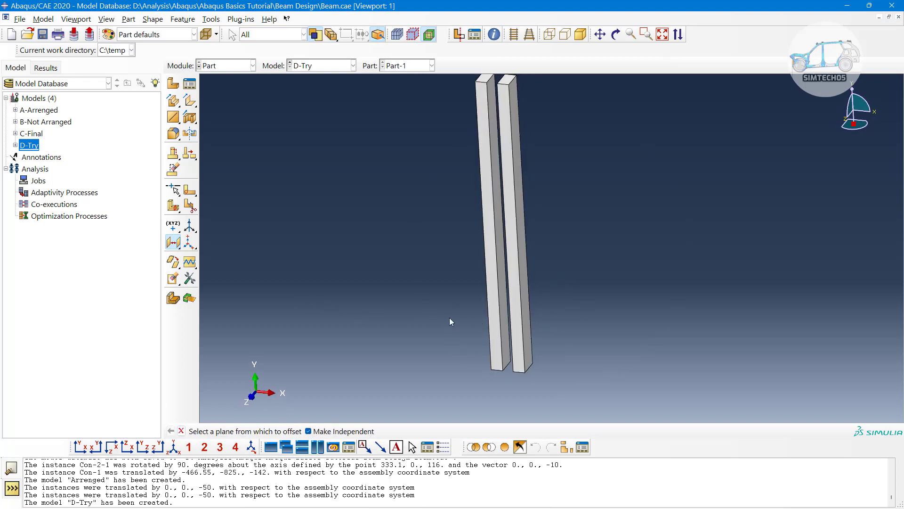
{"action": "left_click", "coordinate": [521, 353]}
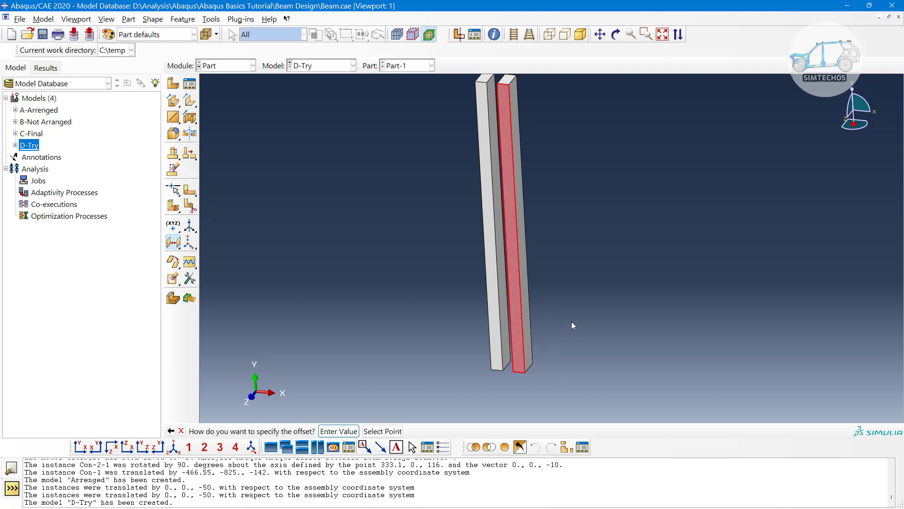
{"action": "left_click", "coordinate": [339, 431]}
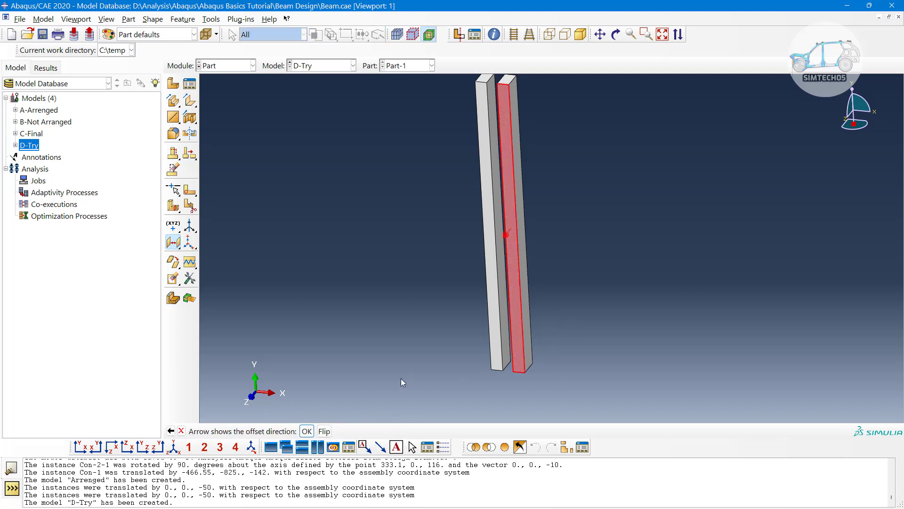
{"action": "left_click_drag", "start_coordinate": [554, 260], "coordinate": [494, 301], "text": "ctrl+alt"}
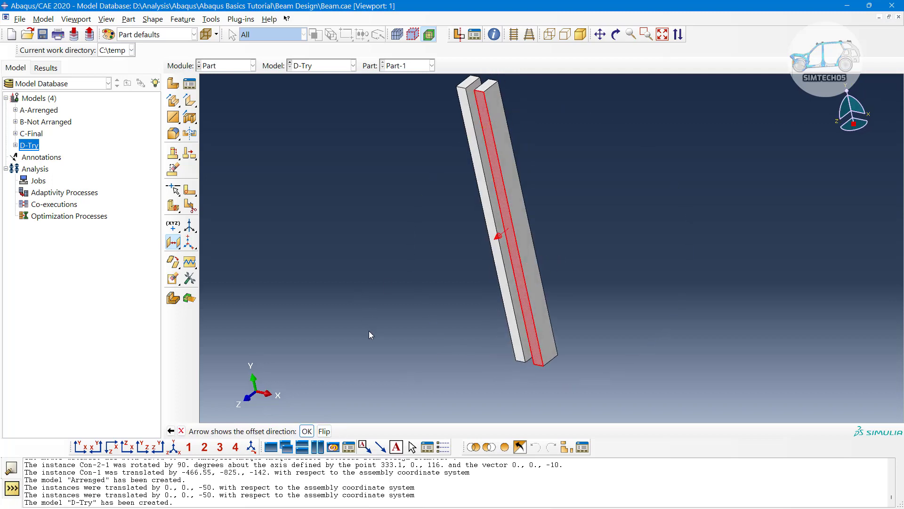
{"action": "left_click", "coordinate": [307, 431]}
{"action": "key", "text": "Return"}
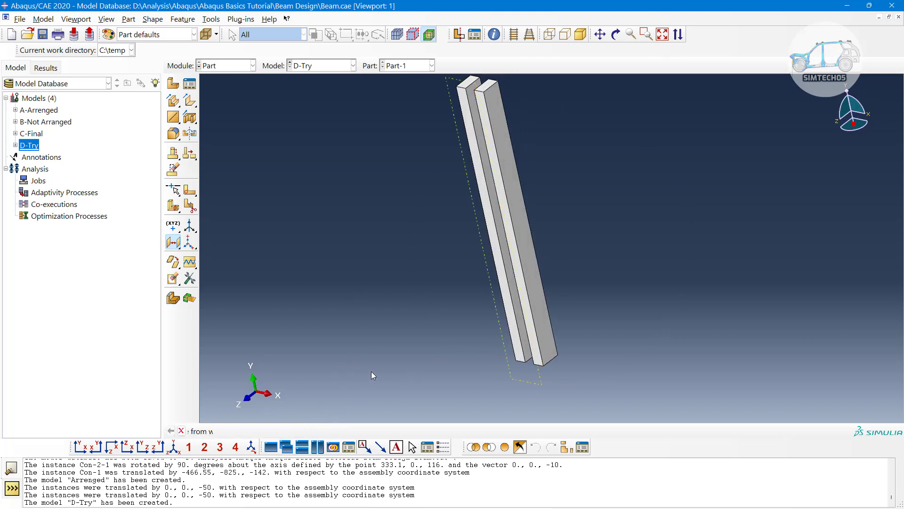
Create a datum plane offset 200 outward from the columns' lower end face.
{"action": "left_click_drag", "start_coordinate": [565, 304], "coordinate": [476, 306], "text": "ctrl+alt"}
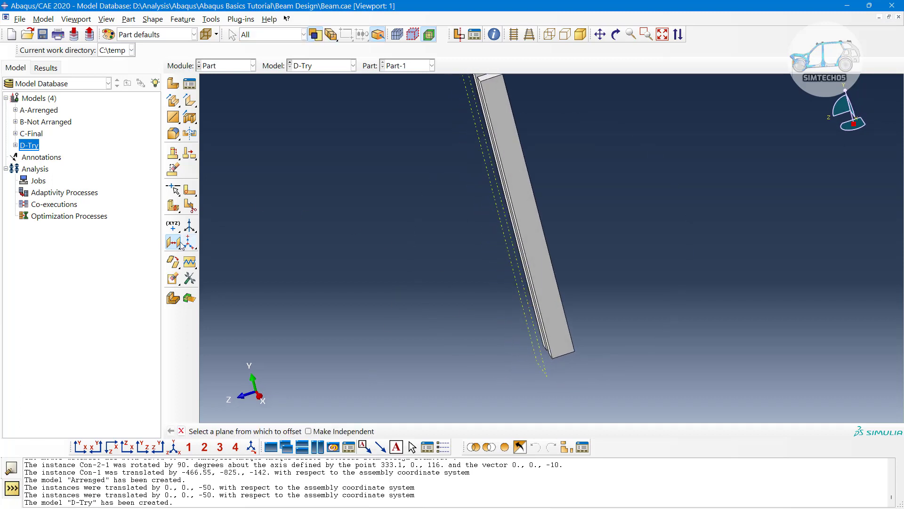
{"action": "left_click_drag", "start_coordinate": [536, 349], "coordinate": [535, 281], "text": "ctrl+alt"}
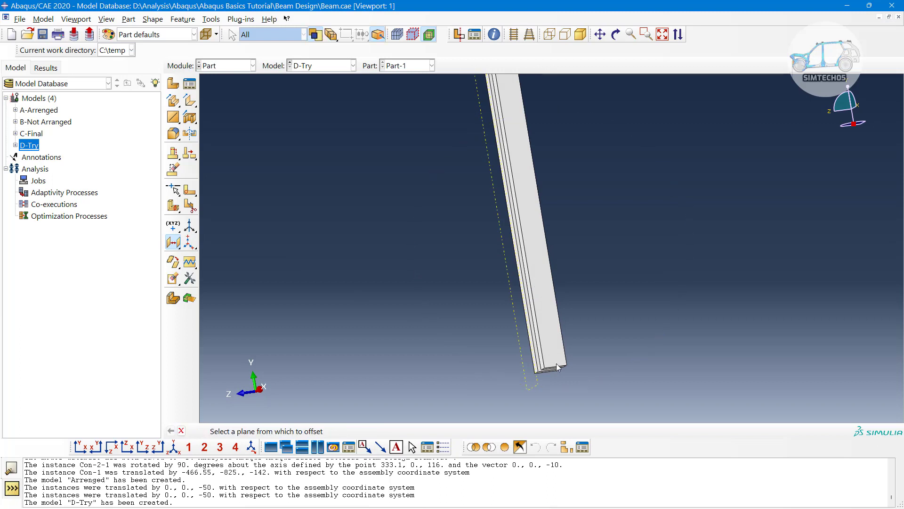
{"action": "left_click_drag", "start_coordinate": [561, 366], "coordinate": [559, 291], "text": "ctrl+alt"}
{"action": "scroll", "coordinate": [542, 342], "scroll_direction": "down", "scroll_amount": 3}
{"action": "left_click", "coordinate": [552, 332]}
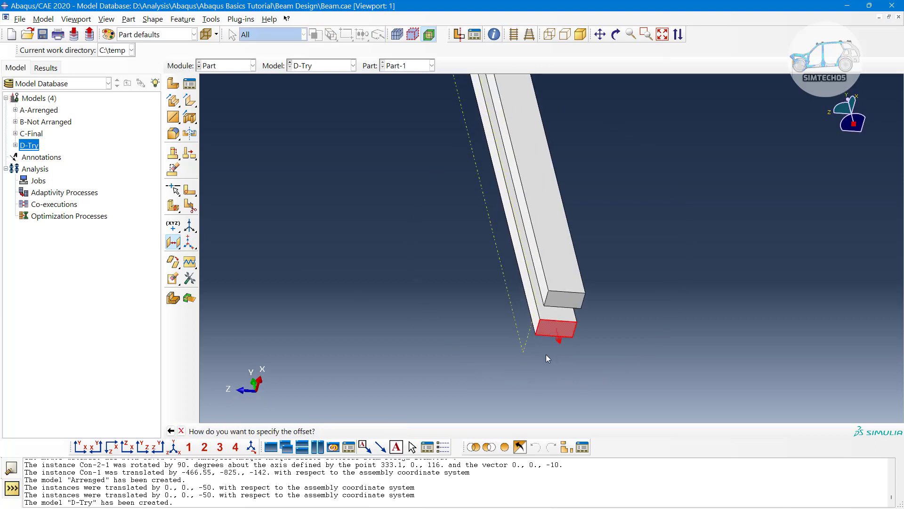
{"action": "key", "text": "Return"}
{"action": "left_click", "coordinate": [306, 430]}
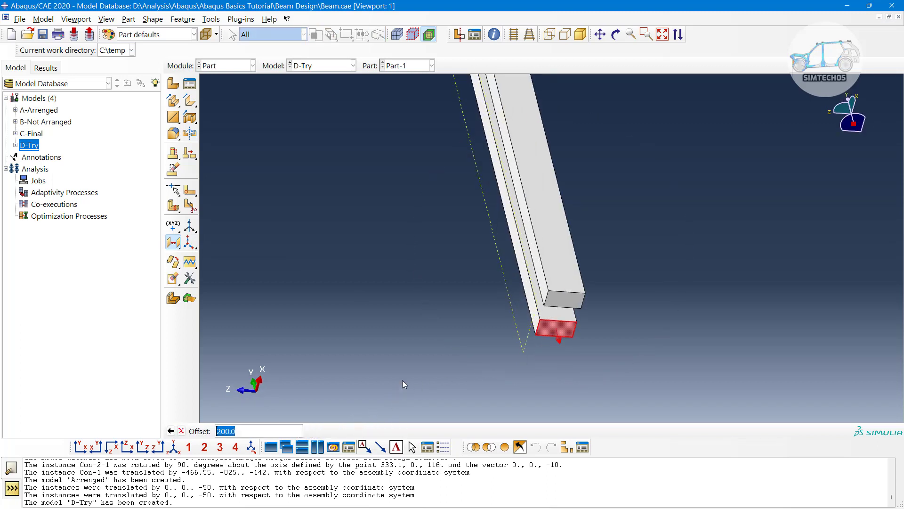
{"action": "key", "text": "Return"}
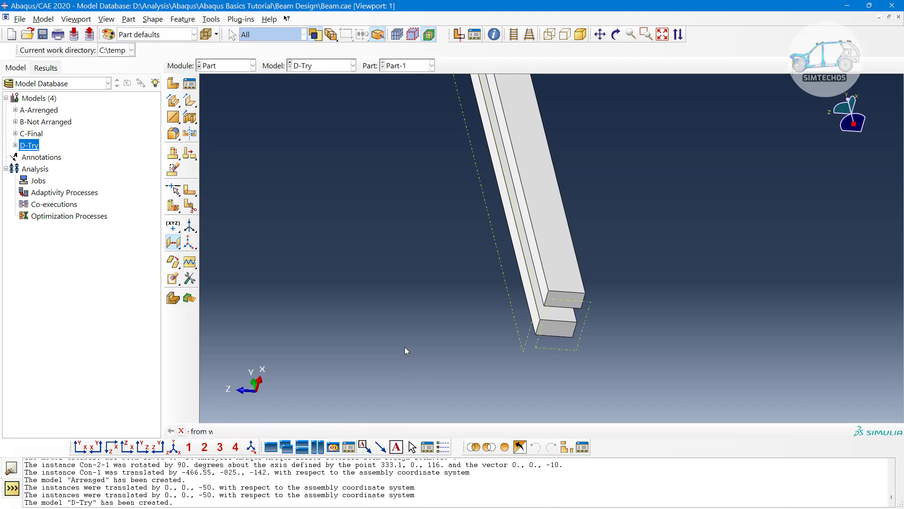
Create a datum plane offset 200 outward from the columns' upper end face.
{"action": "scroll", "coordinate": [448, 304], "scroll_direction": "up", "scroll_amount": 1}
{"action": "left_click_drag", "start_coordinate": [526, 191], "coordinate": [580, 372], "text": "ctrl+alt"}
{"action": "left_click", "coordinate": [485, 241]}
{"action": "key", "text": "Return"}
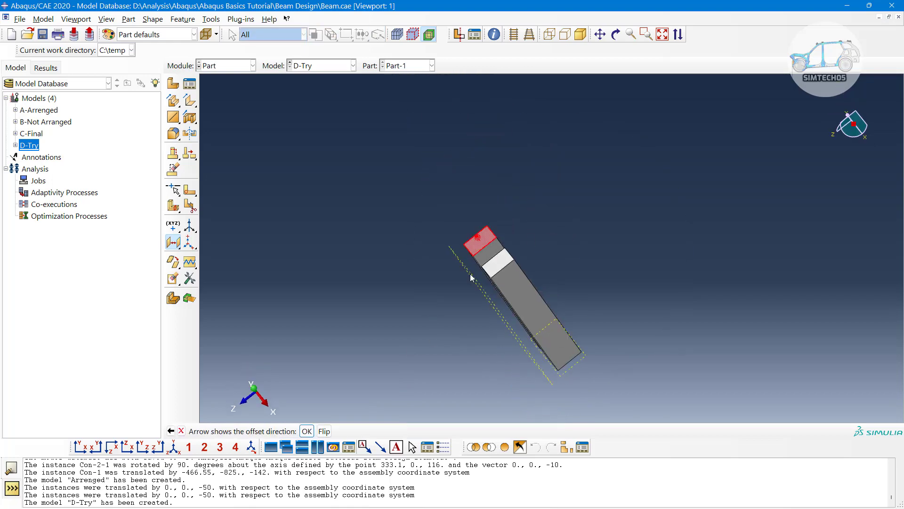
{"action": "key", "text": "Return"}
{"action": "key", "text": "Return"}
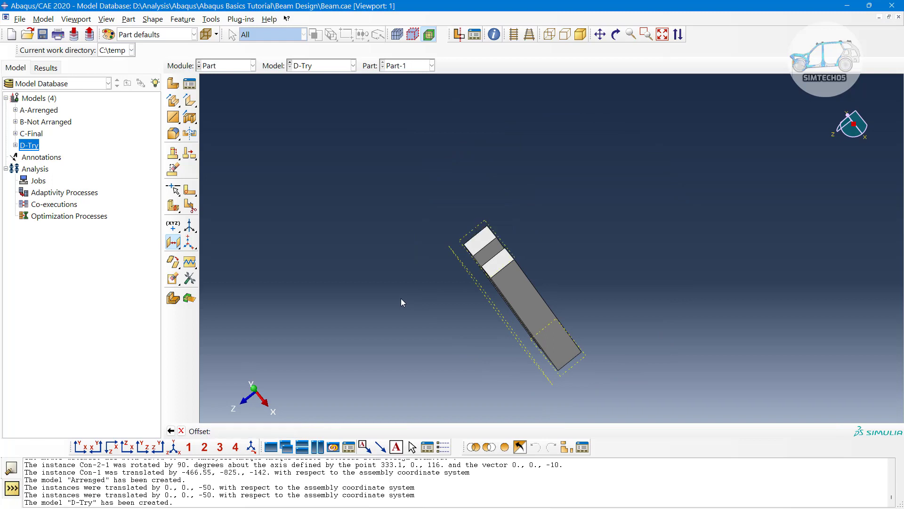
Create a datum plane offset 200 outward from the outer side face of the column on the +X side.
{"action": "left_click_drag", "start_coordinate": [607, 308], "coordinate": [522, 297], "text": "ctrl+alt"}
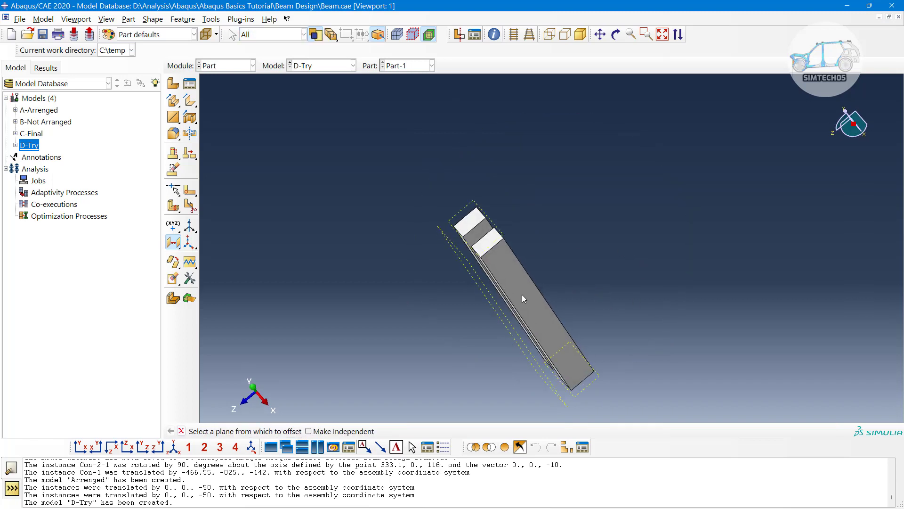
{"action": "left_click", "coordinate": [522, 296]}
{"action": "key", "text": "Return"}
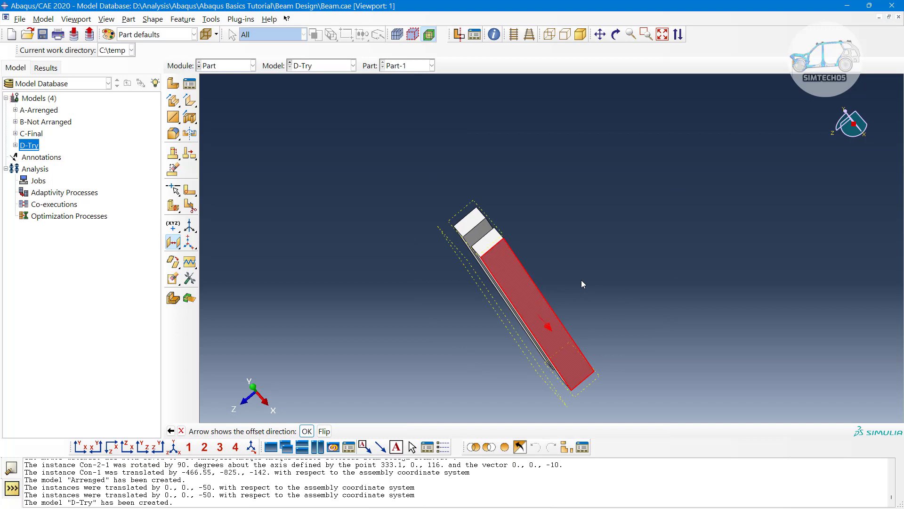
{"action": "key", "text": "Return"}
{"action": "key", "text": "Return"}
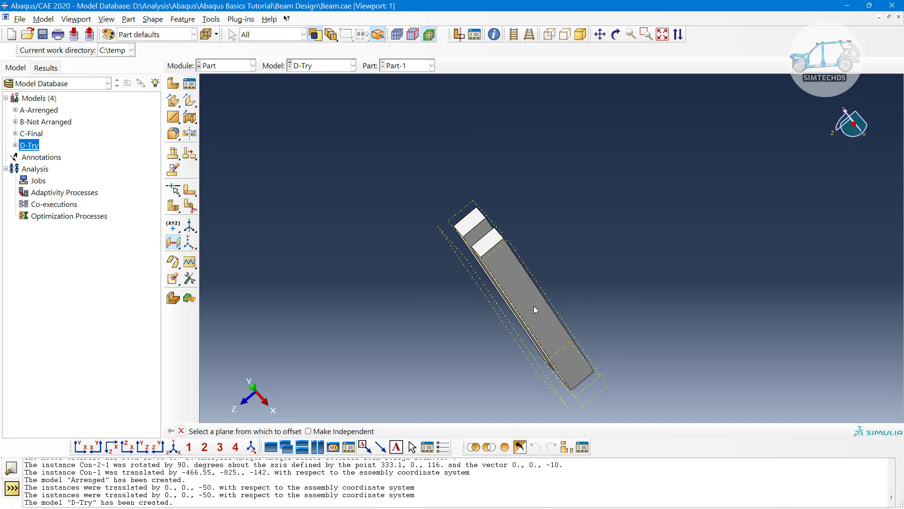
Create a datum plane offset 200 outward from the outer side face of the column on the -X side.
{"action": "left_click_drag", "start_coordinate": [536, 309], "coordinate": [575, 269], "text": "ctrl+alt"}
{"action": "left_click_drag", "start_coordinate": [541, 308], "coordinate": [559, 305], "text": "ctrl+alt"}
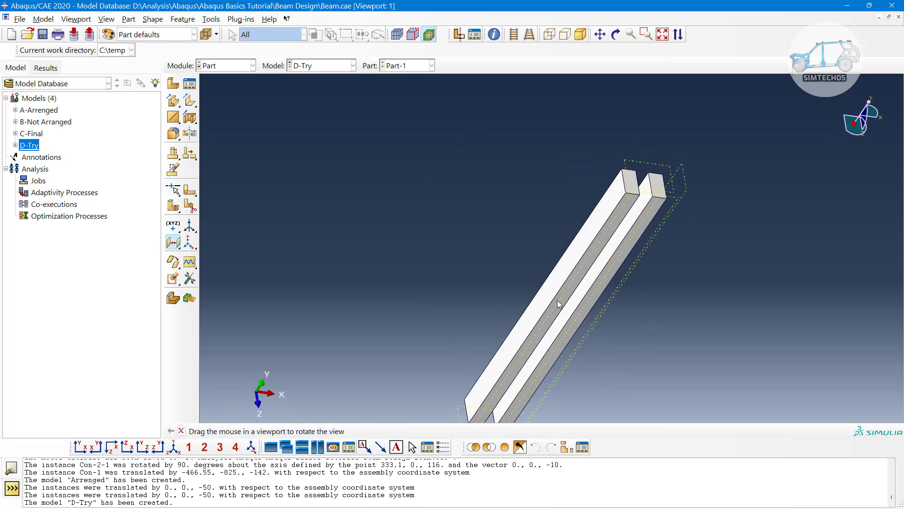
{"action": "left_click", "coordinate": [559, 304]}
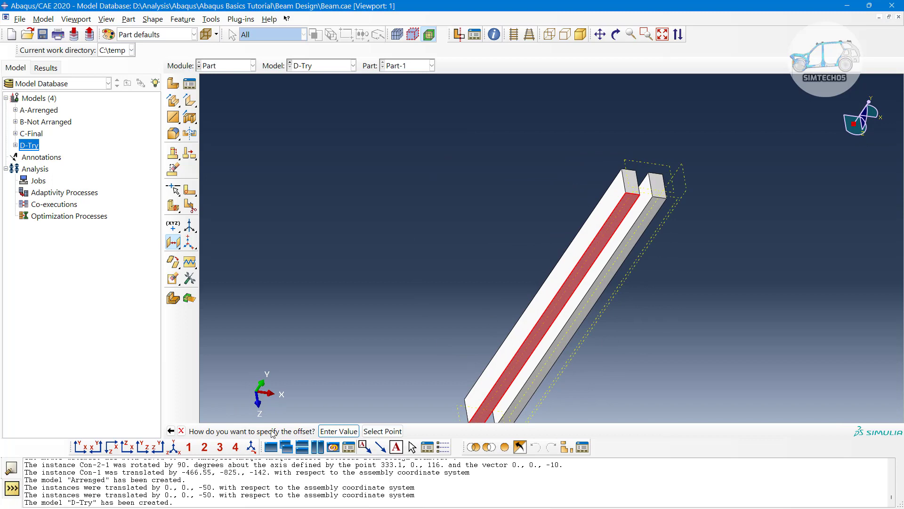
{"action": "key", "text": "Return"}
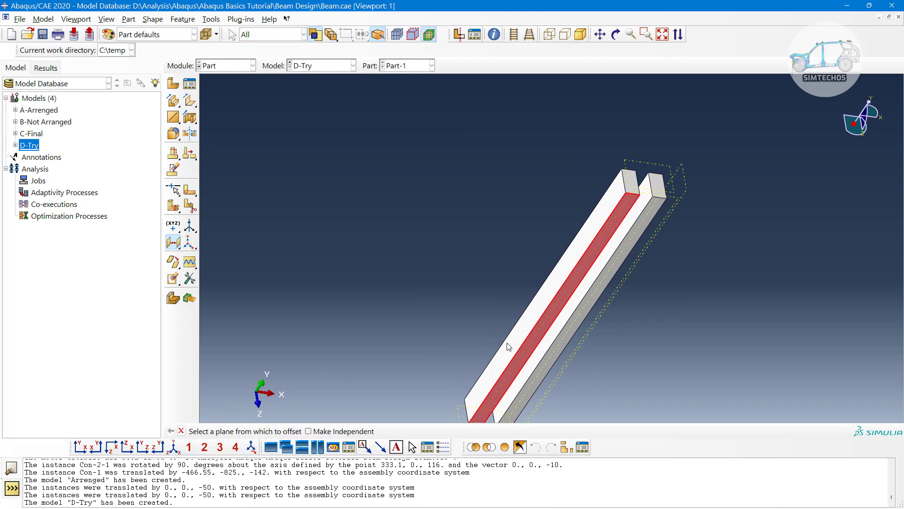
{"action": "left_click", "coordinate": [505, 343]}
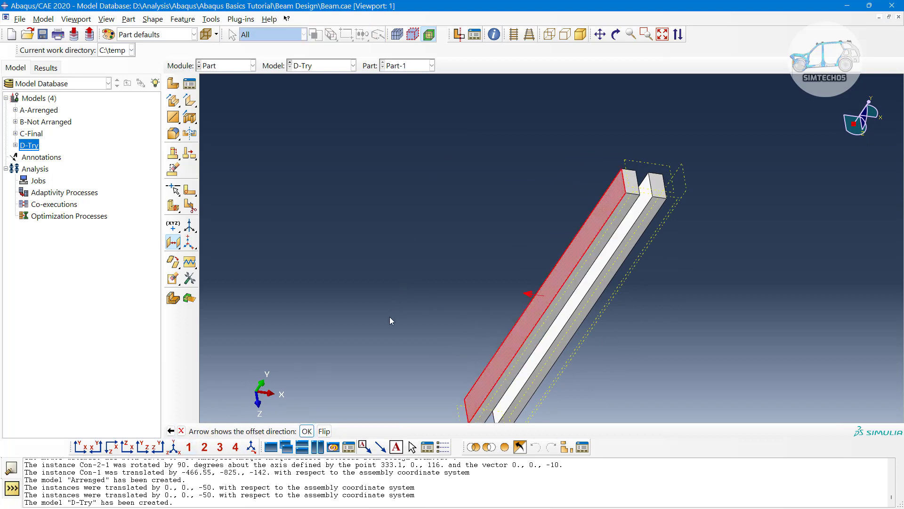
{"action": "key", "text": "Return"}
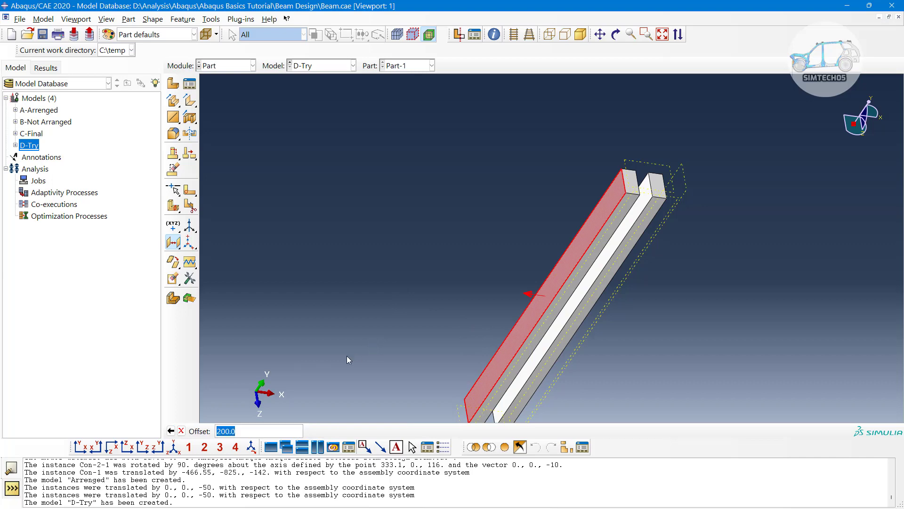
{"action": "key", "text": "Return"}
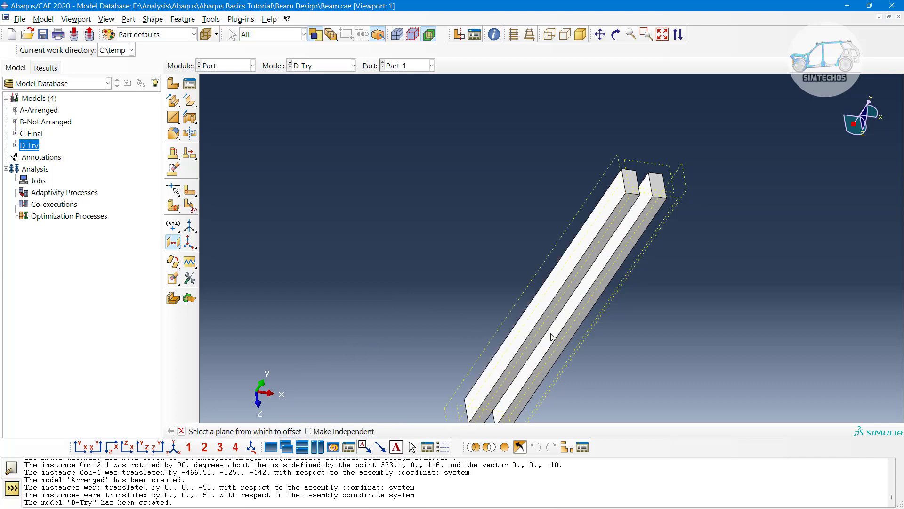
Start a solid extrusion sketch on the datum plane at the columns' +Z side, with a long column edge vertical and on the right.
{"action": "left_click_drag", "start_coordinate": [554, 337], "coordinate": [489, 275], "text": "ctrl+alt"}
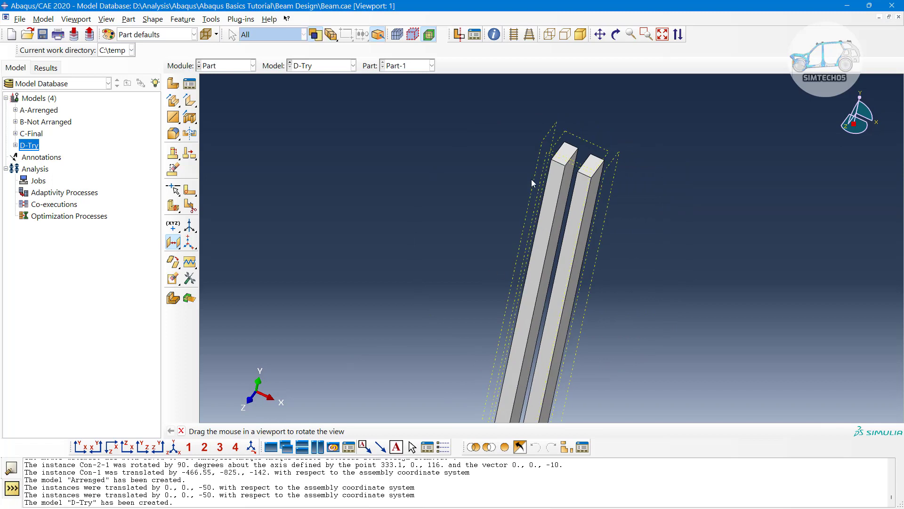
{"action": "scroll", "coordinate": [535, 286], "scroll_direction": "up", "scroll_amount": 3}
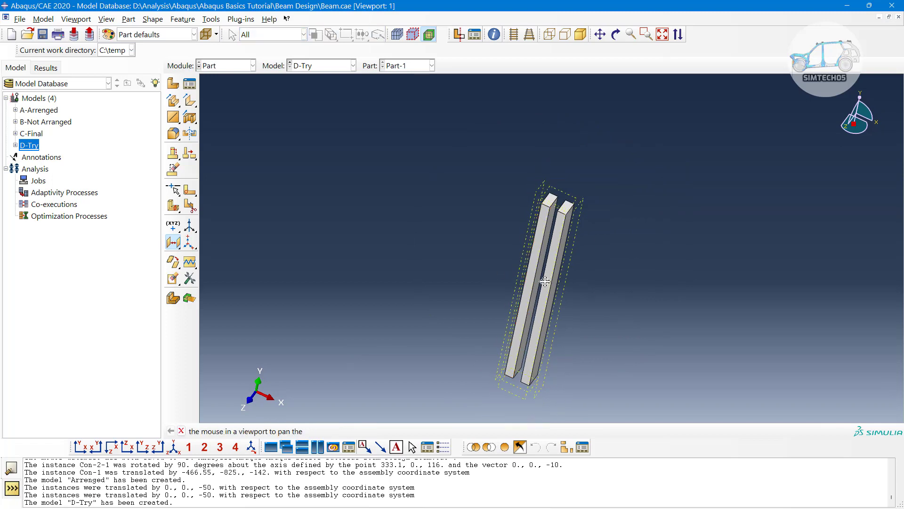
{"action": "middle_click_drag", "start_coordinate": [540, 280], "coordinate": [524, 250], "text": "ctrl+alt"}
{"action": "left_click_drag", "start_coordinate": [570, 252], "coordinate": [547, 266], "text": "ctrl+alt"}
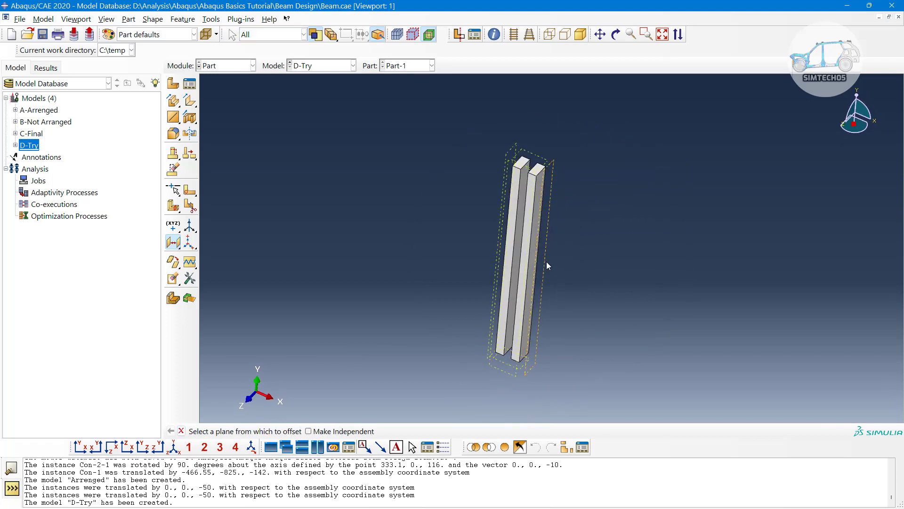
{"action": "scroll", "coordinate": [546, 264], "scroll_direction": "down", "scroll_amount": 4}
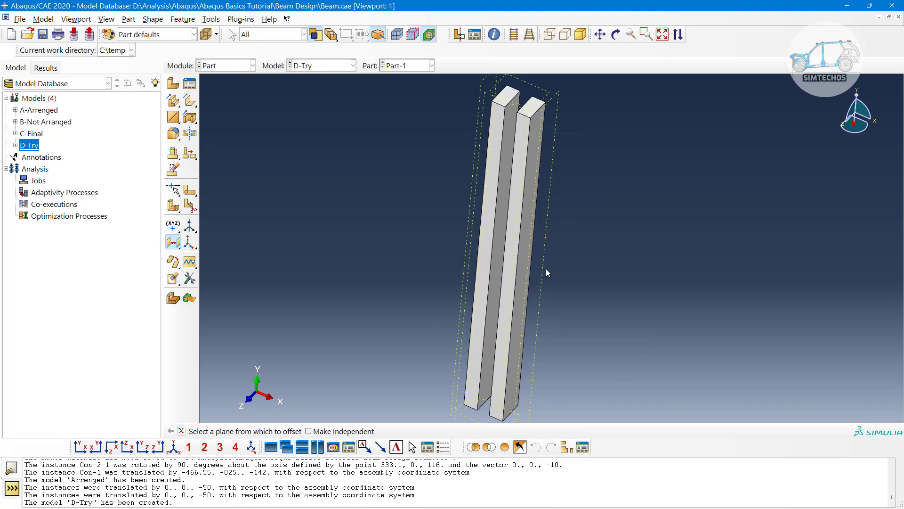
{"action": "middle_click_drag", "start_coordinate": [546, 269], "coordinate": [559, 271], "text": "ctrl+alt"}
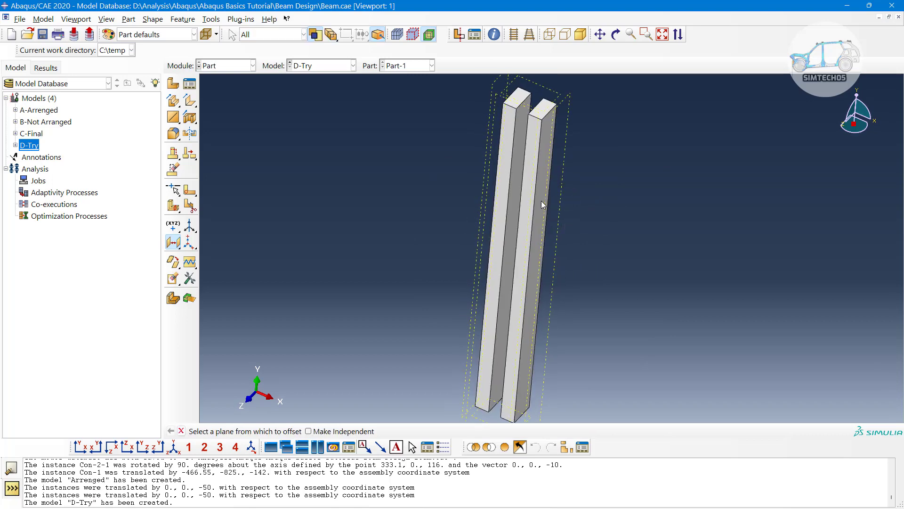
{"action": "left_click_drag", "start_coordinate": [646, 253], "coordinate": [503, 219], "text": "ctrl+alt"}
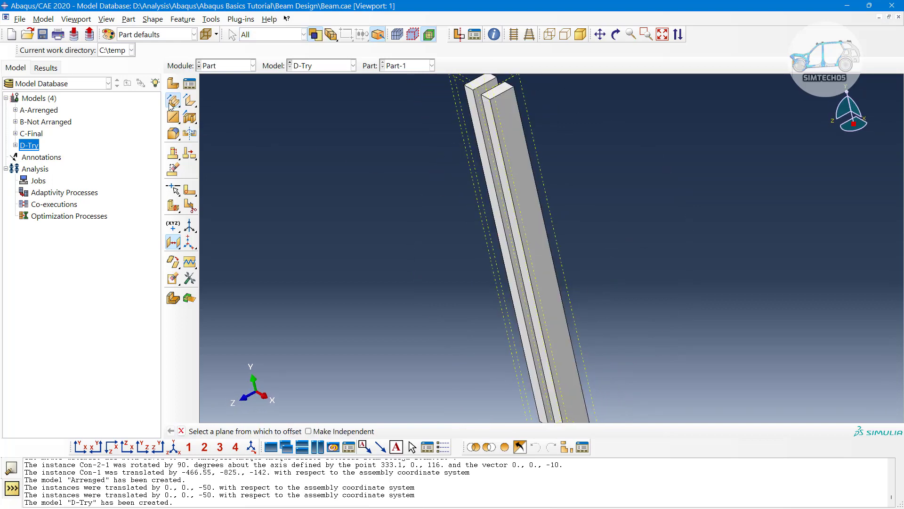
{"action": "middle_click_drag", "start_coordinate": [500, 330], "coordinate": [503, 214], "text": "ctrl+alt"}
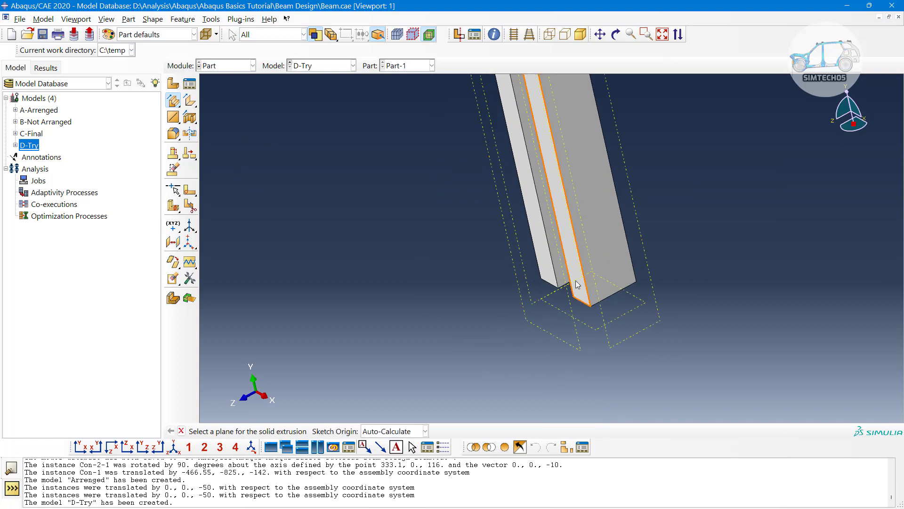
{"action": "left_click", "coordinate": [548, 331]}
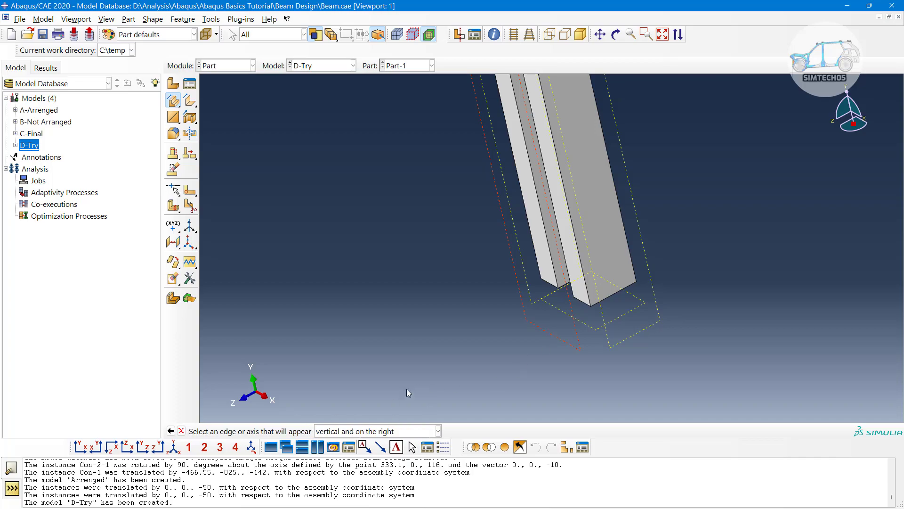
{"action": "left_click", "coordinate": [578, 259]}
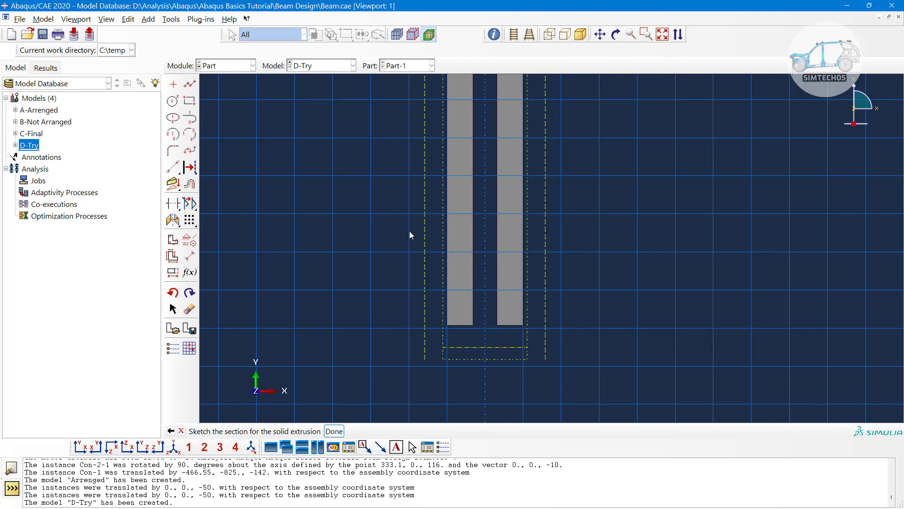
Project the edges of both columns onto the sketch, keeping them constrained to the background.
{"action": "left_click", "coordinate": [174, 184]}
{"action": "left_click_drag", "start_coordinate": [355, 241], "coordinate": [691, 377]}
{"action": "scroll", "coordinate": [570, 349], "scroll_direction": "down", "scroll_amount": 6}
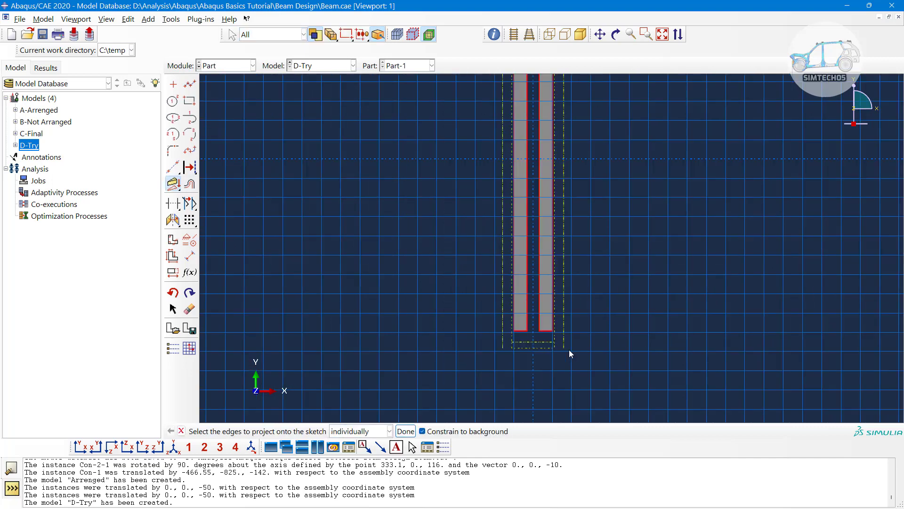
{"action": "left_click_drag", "start_coordinate": [499, 90], "coordinate": [669, 284]}
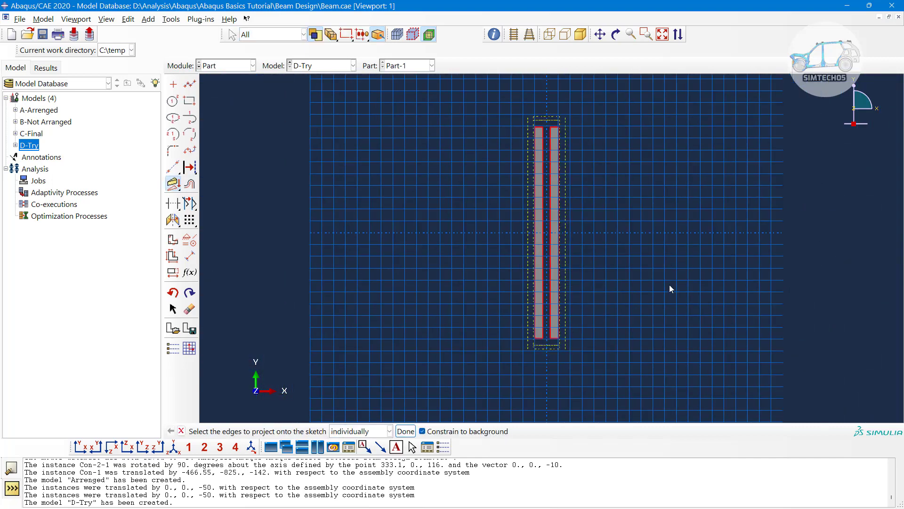
{"action": "middle_click", "coordinate": [669, 285]}
{"action": "scroll", "coordinate": [589, 325], "scroll_direction": "up", "scroll_amount": 3}
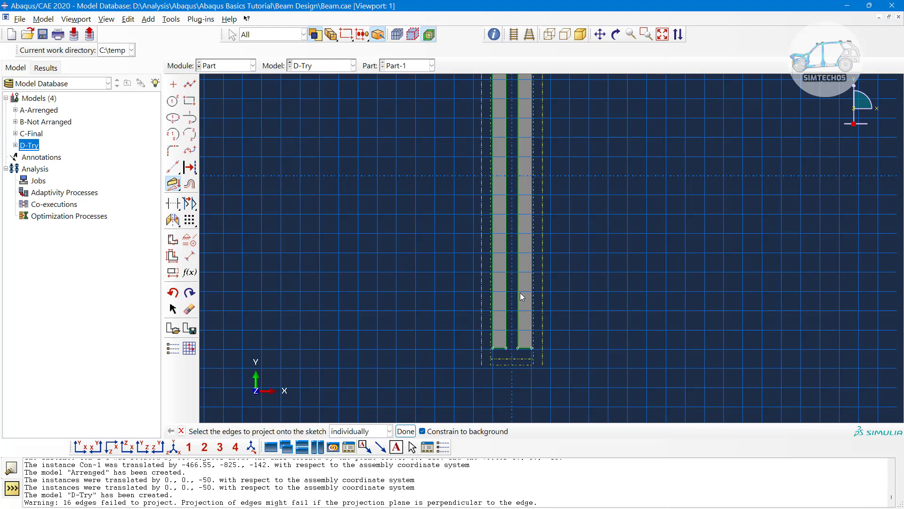
Set all the projected column edges as construction geometry.
{"action": "left_click", "coordinate": [190, 168]}
{"action": "scroll", "coordinate": [413, 293], "scroll_direction": "down", "scroll_amount": 2}
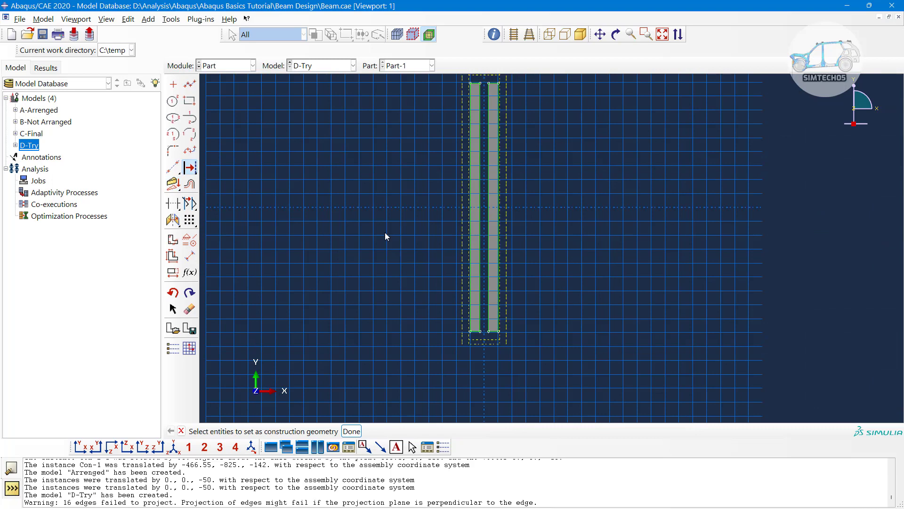
{"action": "left_click_drag", "start_coordinate": [385, 233], "coordinate": [556, 375]}
{"action": "scroll", "coordinate": [504, 232], "scroll_direction": "down", "scroll_amount": 1}
{"action": "mouse_move", "coordinate": [443, 115]}
{"action": "left_mouse_down"}
{"action": "mouse_move", "coordinate": [535, 203]}
{"action": "mouse_move", "coordinate": [623, 353]}
{"action": "left_mouse_up"}
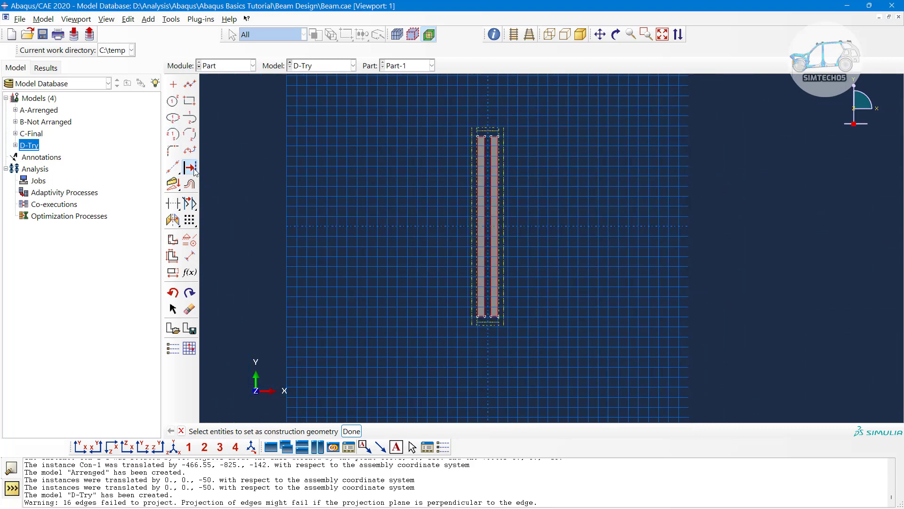
{"action": "middle_click", "coordinate": [531, 253]}
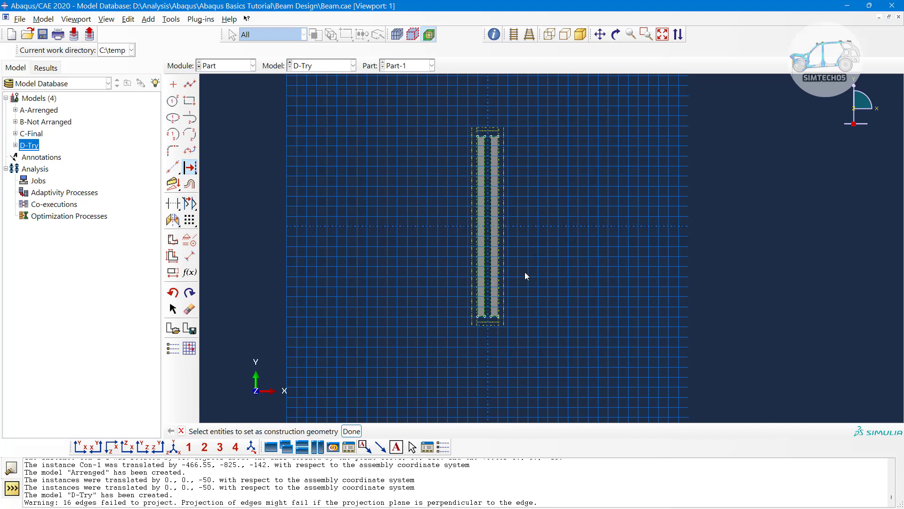
Sketch a closed six-sided plate outline with two slanted upper corners, about 564 wide and 369 high, around the columns' lower ends.
{"action": "scroll", "coordinate": [478, 310], "scroll_direction": "up", "scroll_amount": 4}
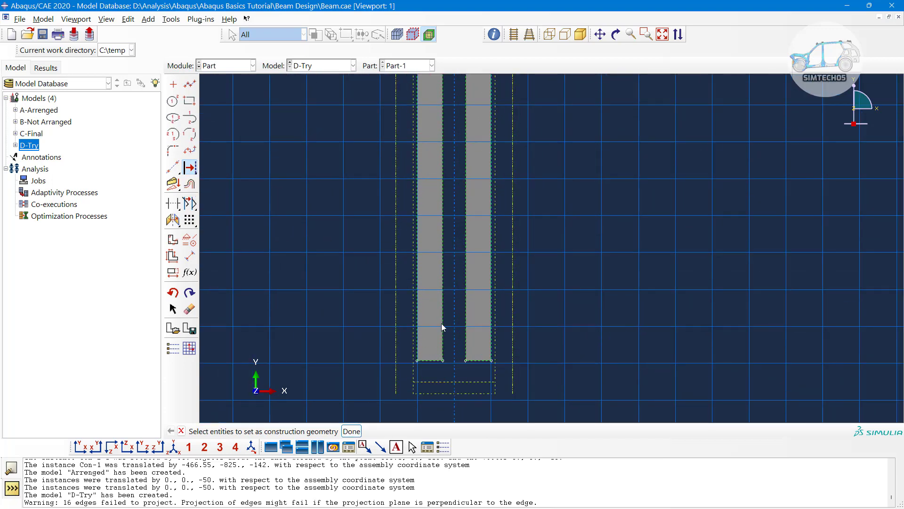
{"action": "scroll", "coordinate": [515, 335], "scroll_direction": "up", "scroll_amount": 2}
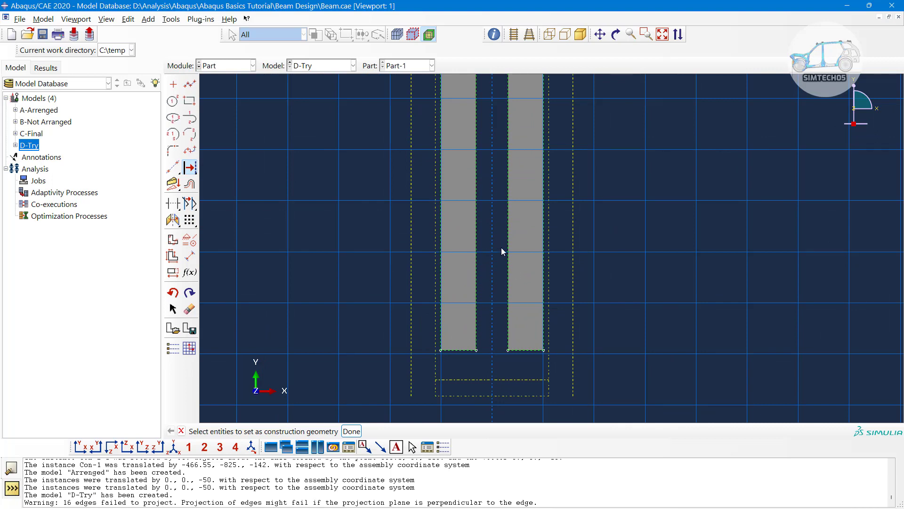
{"action": "scroll", "coordinate": [492, 284], "scroll_direction": "down", "scroll_amount": 1}
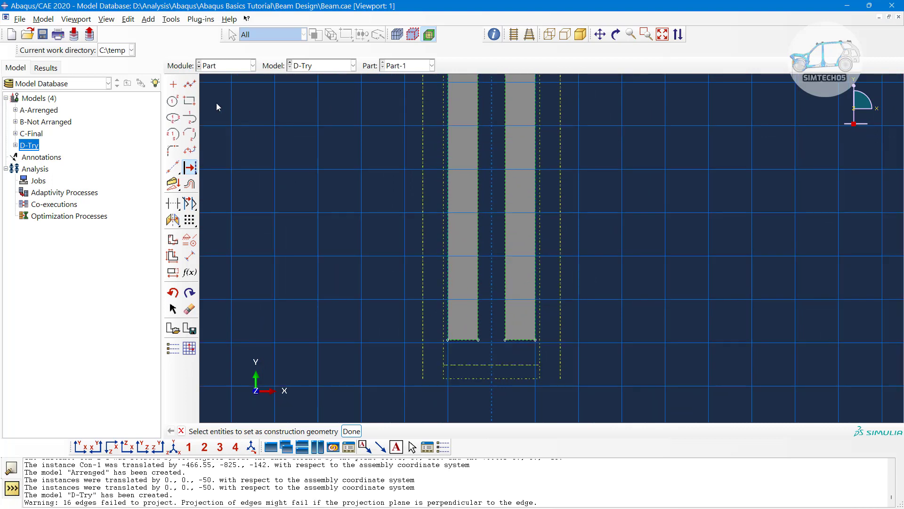
{"action": "left_click", "coordinate": [190, 84]}
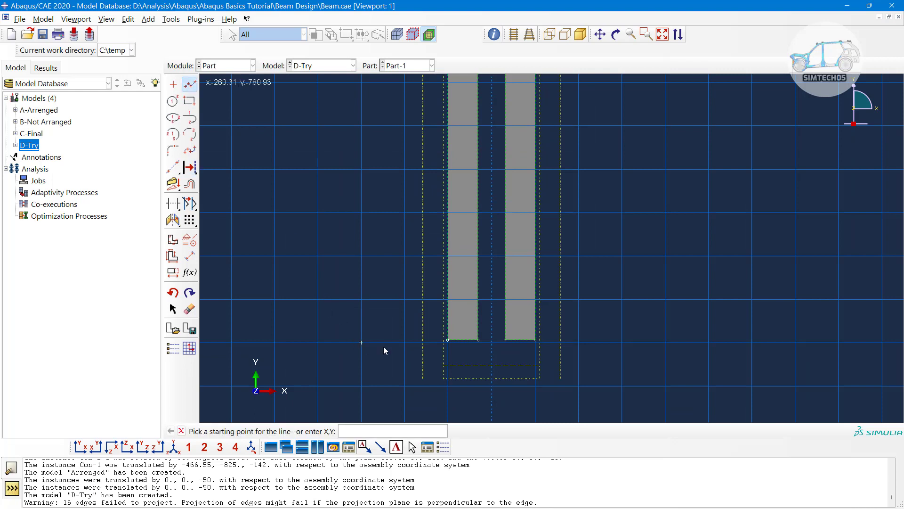
{"action": "left_click", "coordinate": [361, 343]}
{"action": "left_click", "coordinate": [643, 342]}
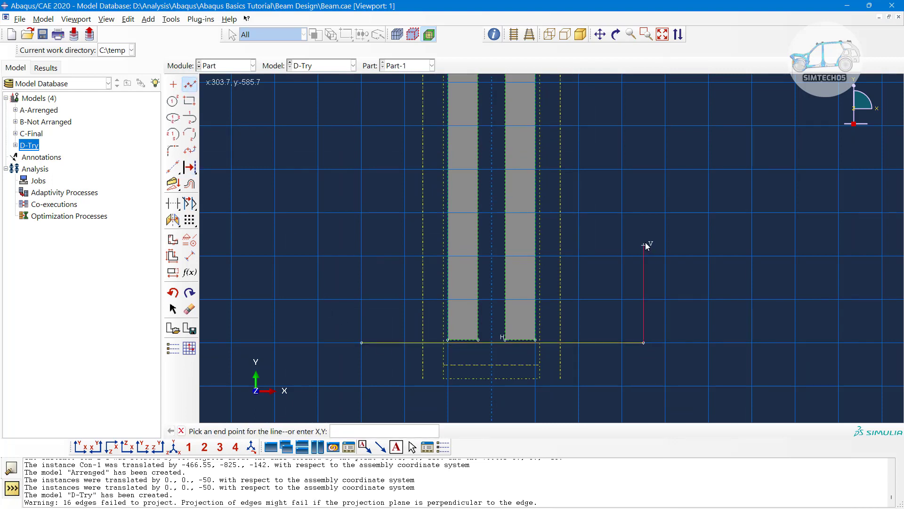
{"action": "left_click", "coordinate": [644, 245]}
{"action": "left_click", "coordinate": [578, 159]}
{"action": "left_click", "coordinate": [416, 158]}
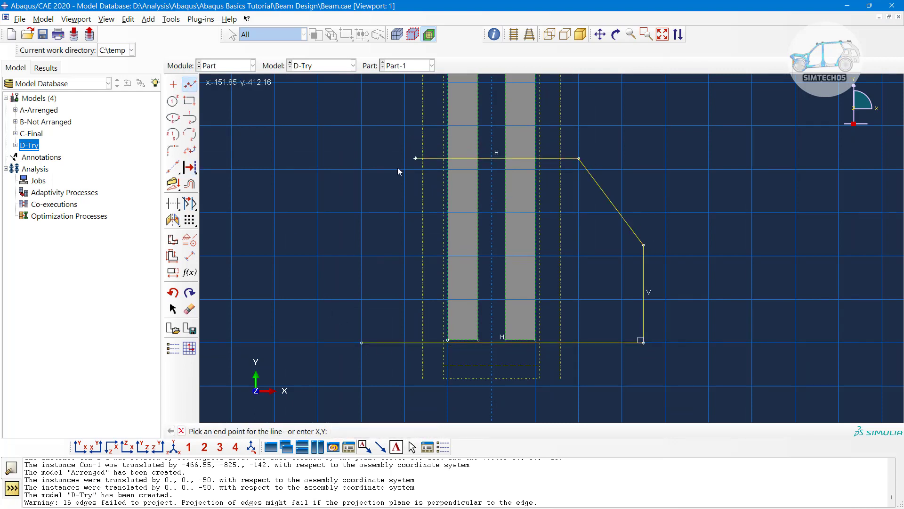
{"action": "left_click", "coordinate": [373, 202]}
{"action": "left_click", "coordinate": [361, 342]}
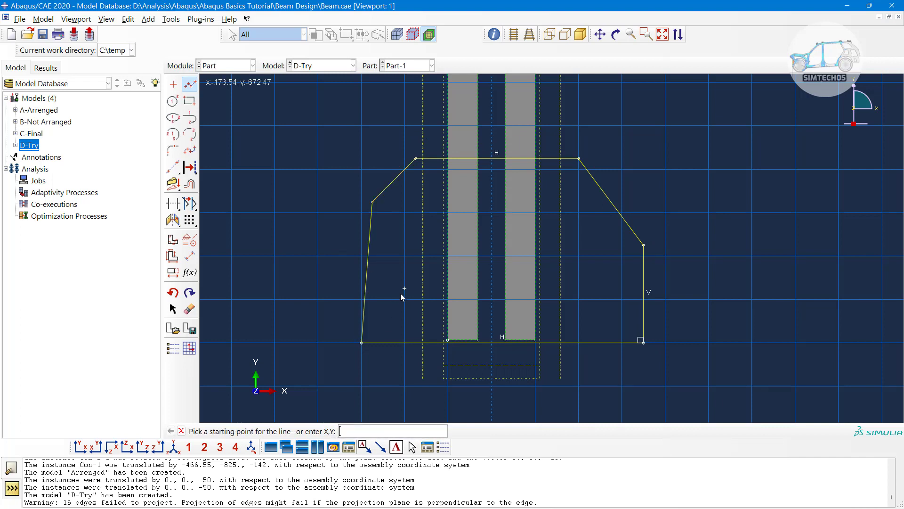
Apply a vertical constraint to the slightly slanted side line of the plate outline on the -X side.
{"action": "left_click", "coordinate": [189, 238]}
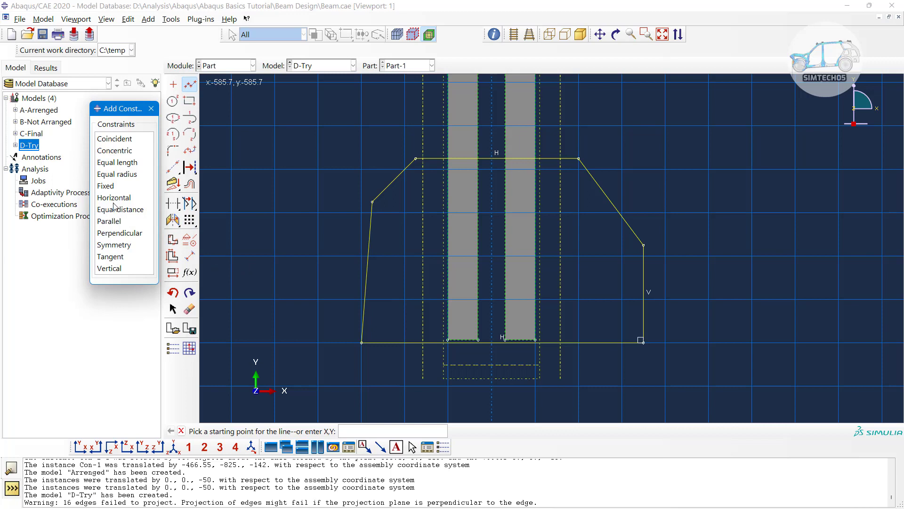
{"action": "left_click", "coordinate": [117, 268]}
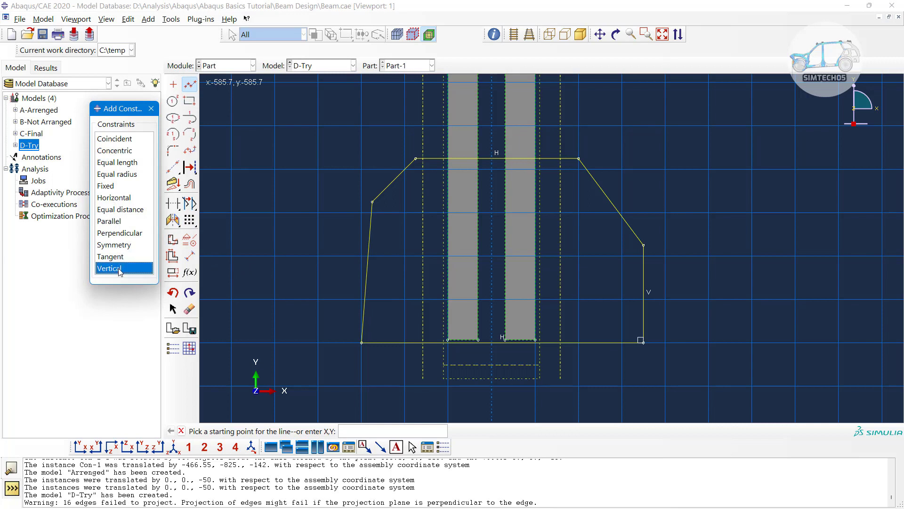
{"action": "left_click", "coordinate": [366, 266]}
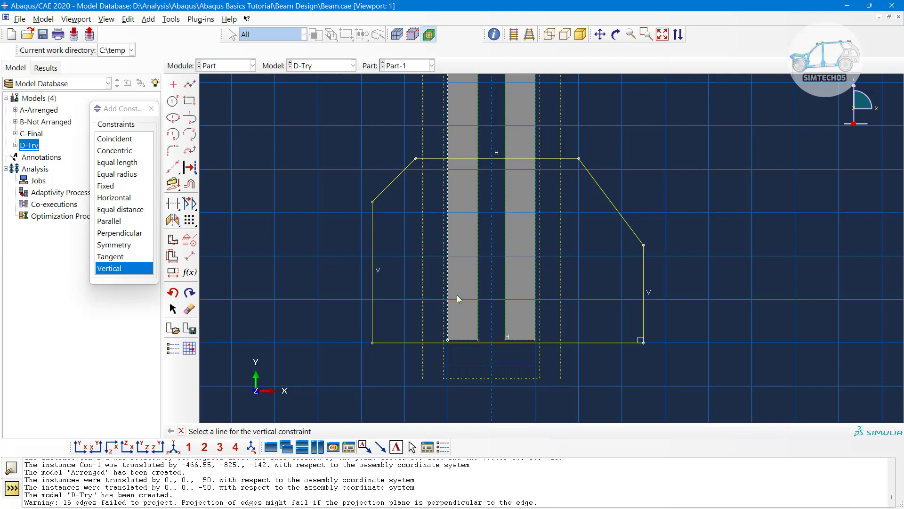
{"action": "scroll", "coordinate": [484, 304], "scroll_direction": "down", "scroll_amount": 2}
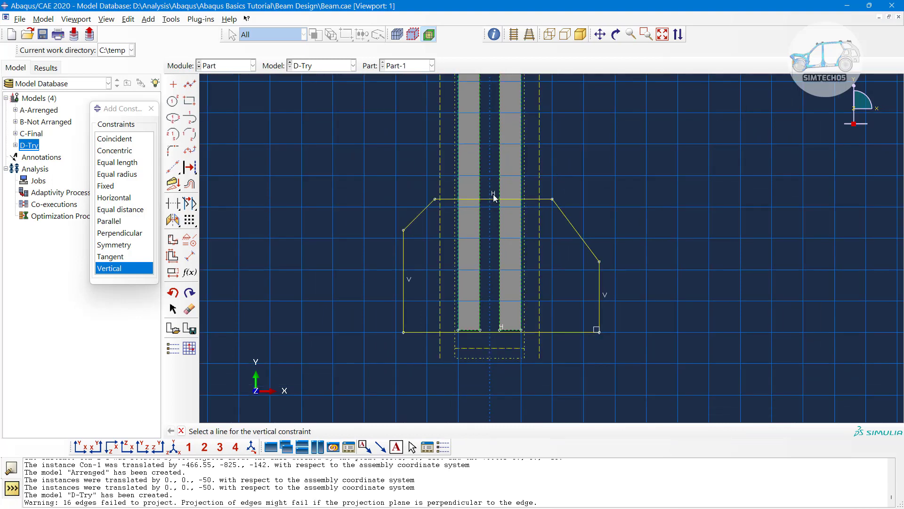
Draw a vertical construction line along the centreline midway between the two columns.
{"action": "left_click", "coordinate": [173, 167]}
{"action": "scroll", "coordinate": [490, 317], "scroll_direction": "up", "scroll_amount": 2}
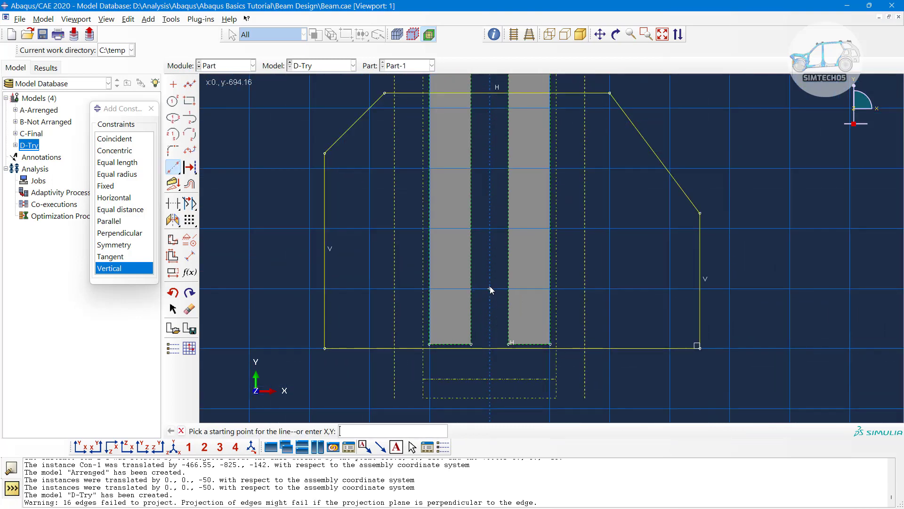
{"action": "scroll", "coordinate": [490, 285], "scroll_direction": "down", "scroll_amount": 5}
{"action": "scroll", "coordinate": [489, 221], "scroll_direction": "up", "scroll_amount": 3}
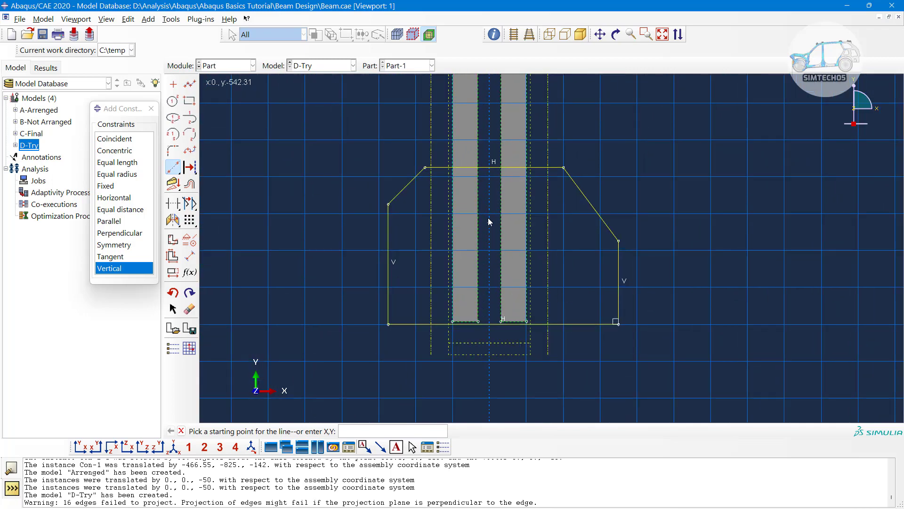
{"action": "left_click", "coordinate": [491, 178]}
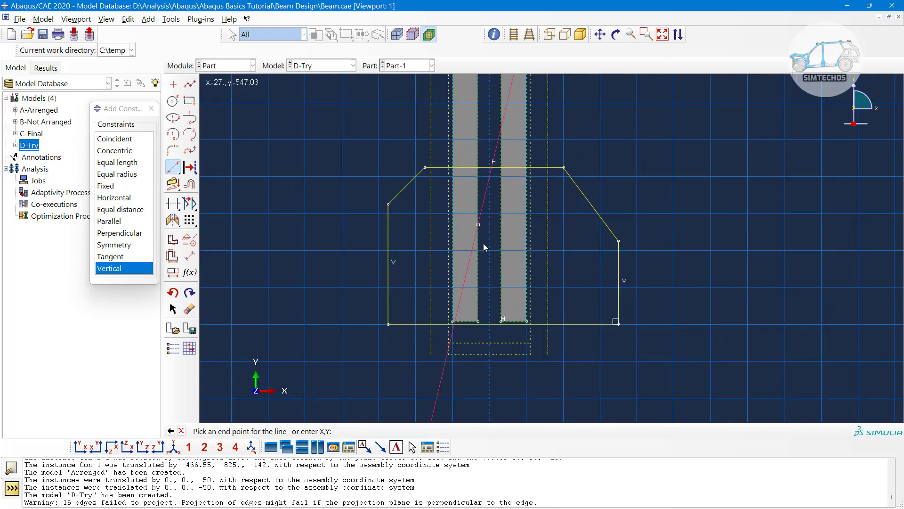
{"action": "left_click", "coordinate": [485, 259]}
{"action": "middle_click", "coordinate": [484, 259]}
{"action": "scroll", "coordinate": [398, 311], "scroll_direction": "down", "scroll_amount": 4}
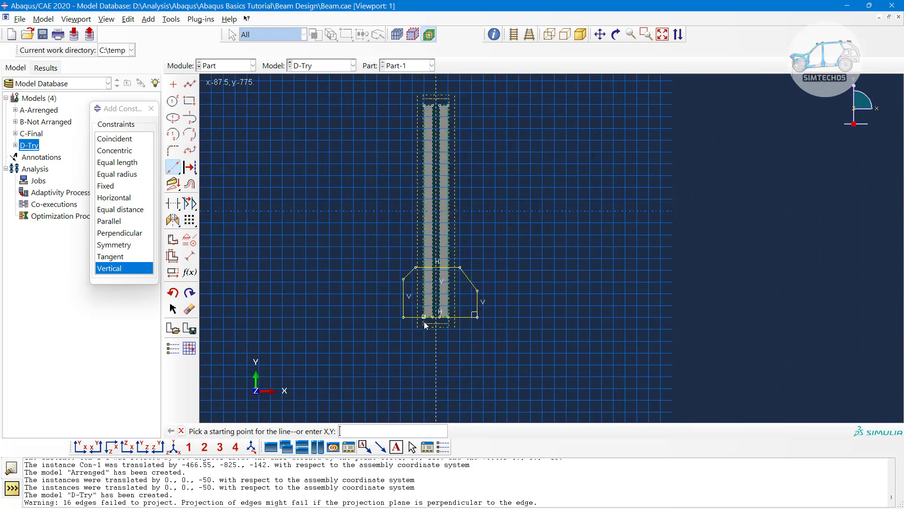
Apply a fixed constraint to the vertical construction line between the columns.
{"action": "scroll", "coordinate": [445, 232], "scroll_direction": "up", "scroll_amount": 3}
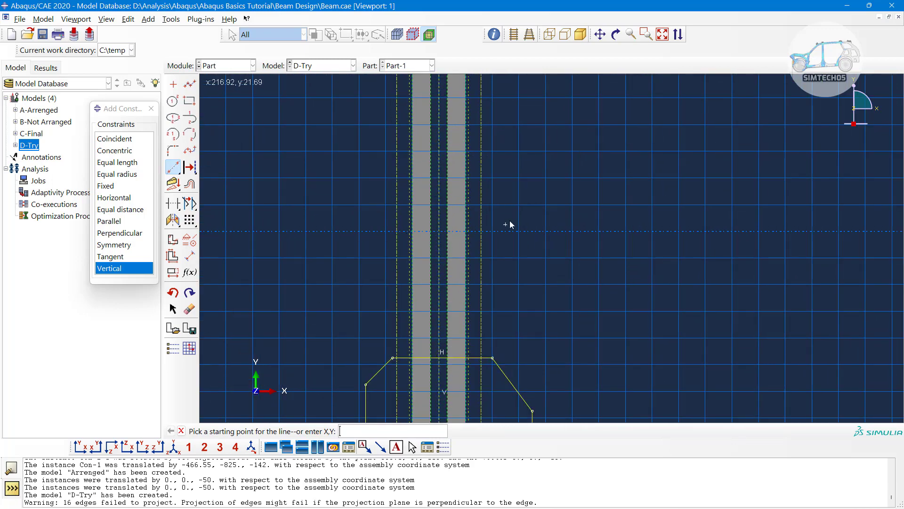
{"action": "scroll", "coordinate": [511, 224], "scroll_direction": "down", "scroll_amount": 2}
{"action": "scroll", "coordinate": [495, 355], "scroll_direction": "up", "scroll_amount": 5}
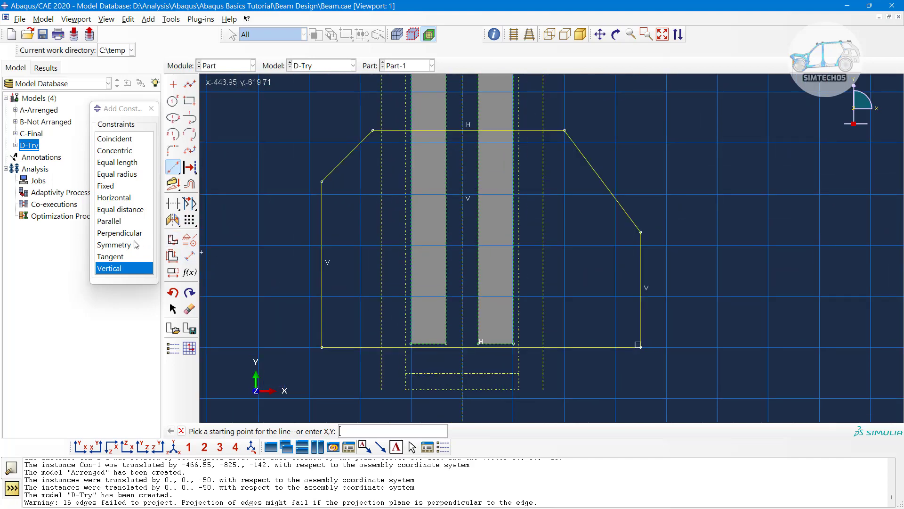
{"action": "left_click", "coordinate": [112, 188]}
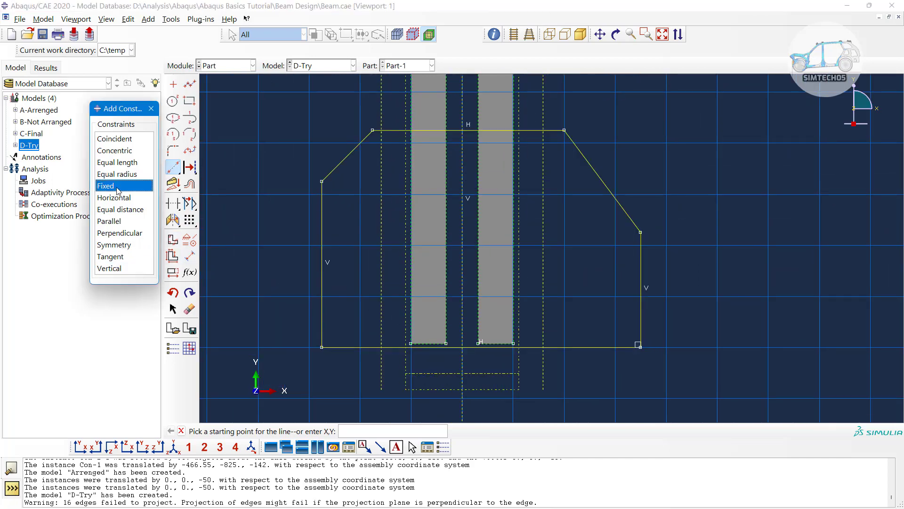
{"action": "left_click", "coordinate": [463, 298]}
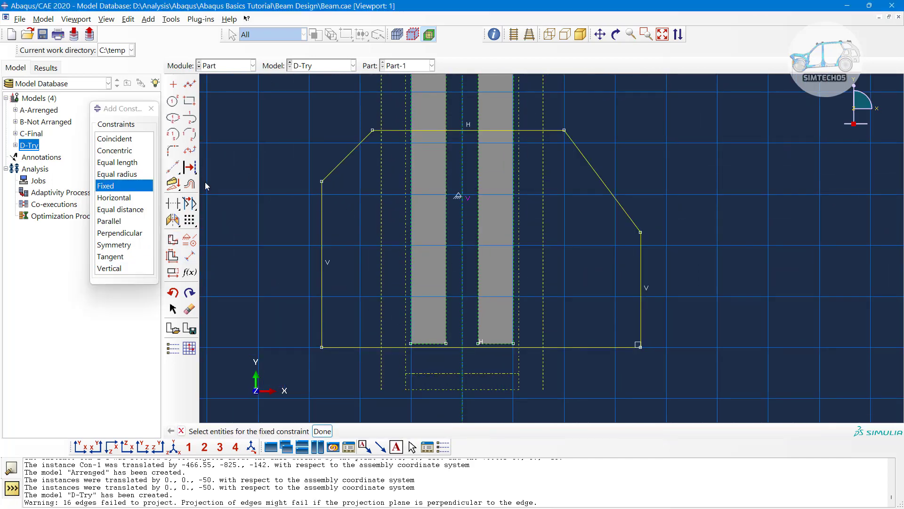
Make the plate outline's two vertical sides and its two slanted edges symmetric about the vertical construction line.
{"action": "left_click", "coordinate": [114, 245]}
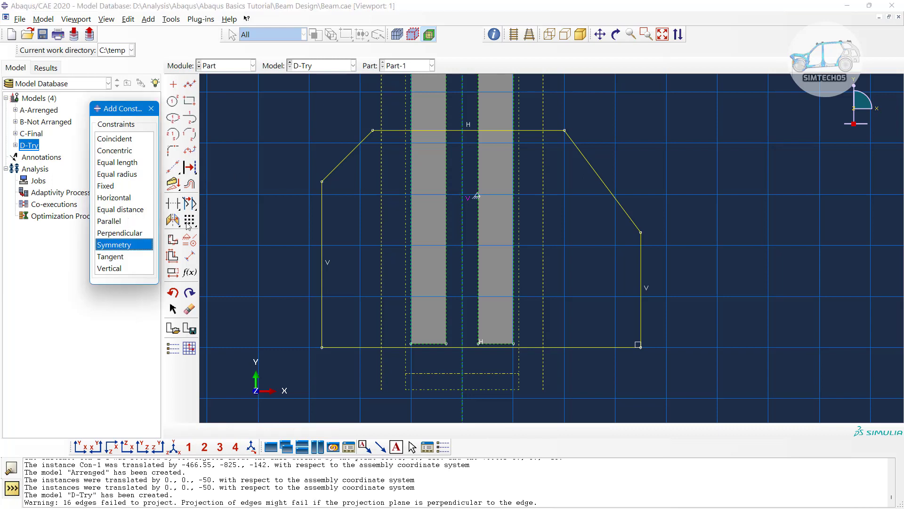
{"action": "left_click", "coordinate": [462, 165]}
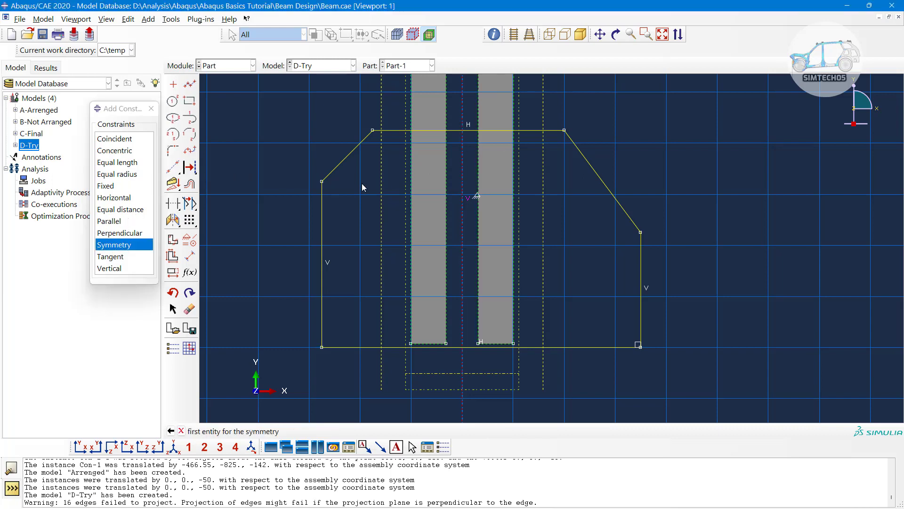
{"action": "left_click", "coordinate": [321, 206]}
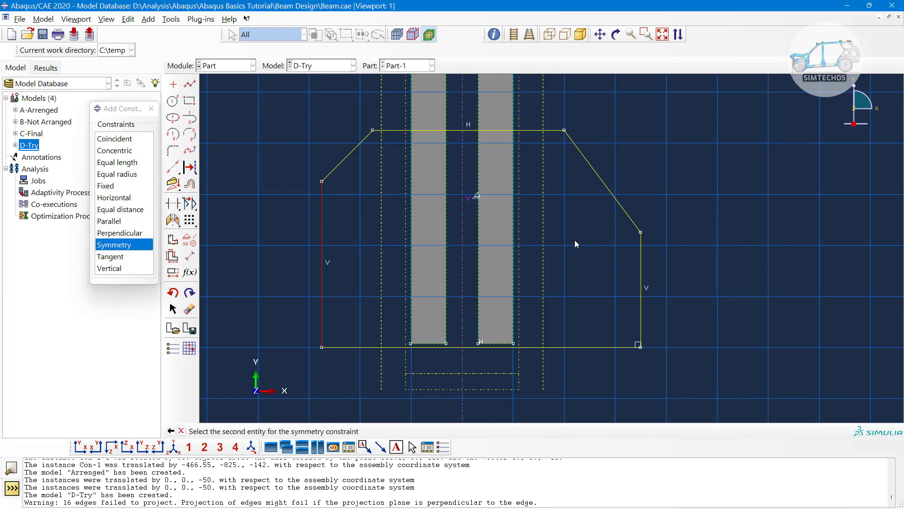
{"action": "left_click", "coordinate": [638, 258]}
{"action": "left_click", "coordinate": [617, 200]}
{"action": "left_click", "coordinate": [337, 175]}
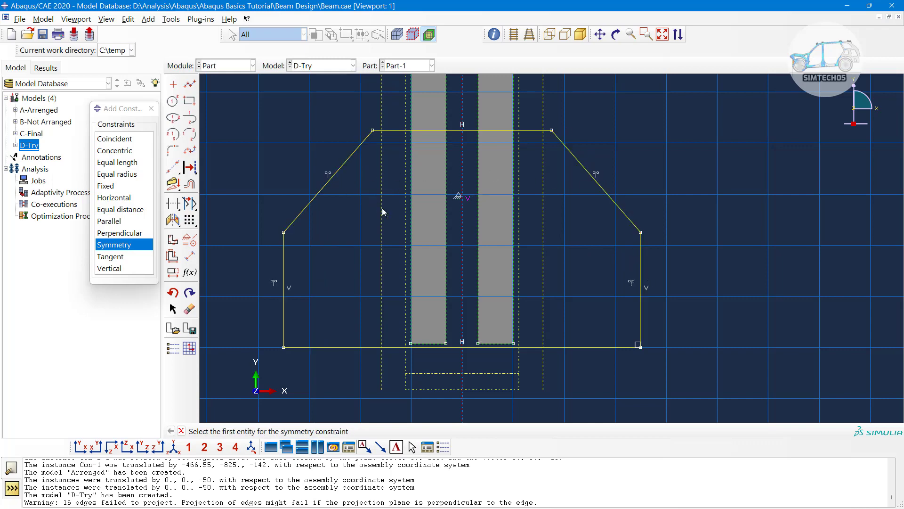
Make the plate outline's bottom edge coincident with the lower outer corner of the -X column.
{"action": "left_click", "coordinate": [114, 139]}
{"action": "scroll", "coordinate": [358, 358], "scroll_direction": "up", "scroll_amount": 2}
{"action": "left_click", "coordinate": [446, 335]}
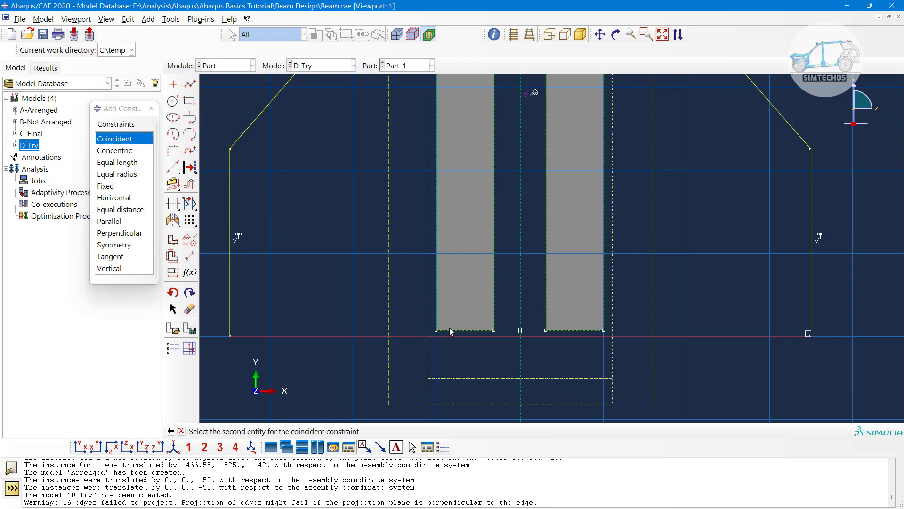
{"action": "scroll", "coordinate": [448, 330], "scroll_direction": "up", "scroll_amount": 2}
{"action": "left_click", "coordinate": [437, 332]}
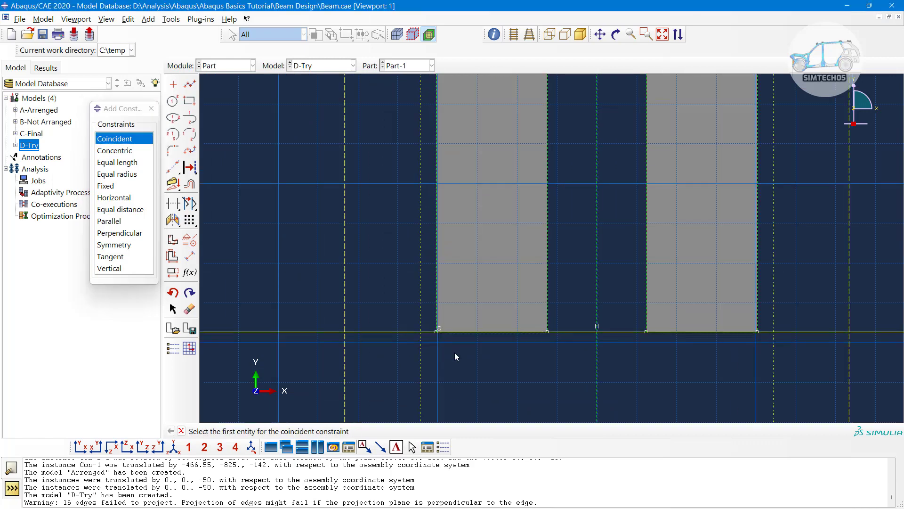
Dimension the plate outline's bottom edge to a width of 165*2 (330).
{"action": "scroll", "coordinate": [457, 354], "scroll_direction": "down", "scroll_amount": 3}
{"action": "left_click", "coordinate": [190, 256]}
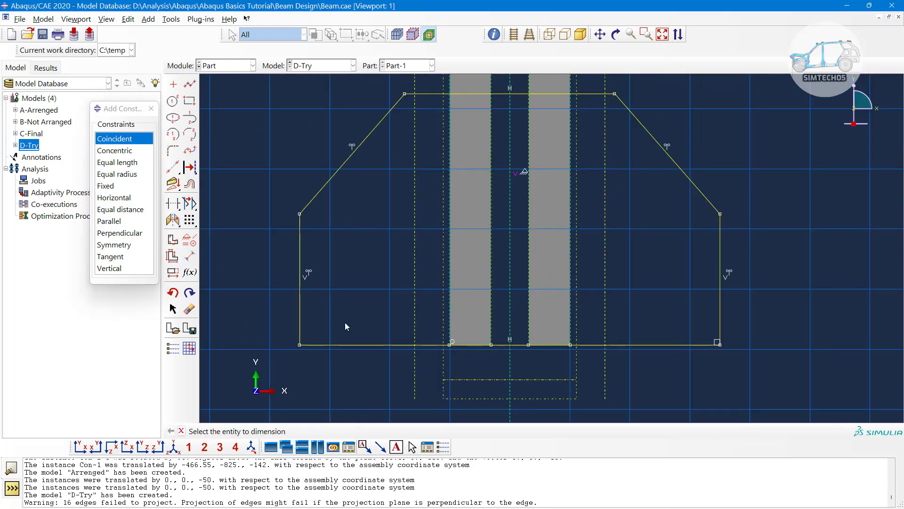
{"action": "left_click", "coordinate": [354, 343]}
{"action": "left_click", "coordinate": [363, 369]}
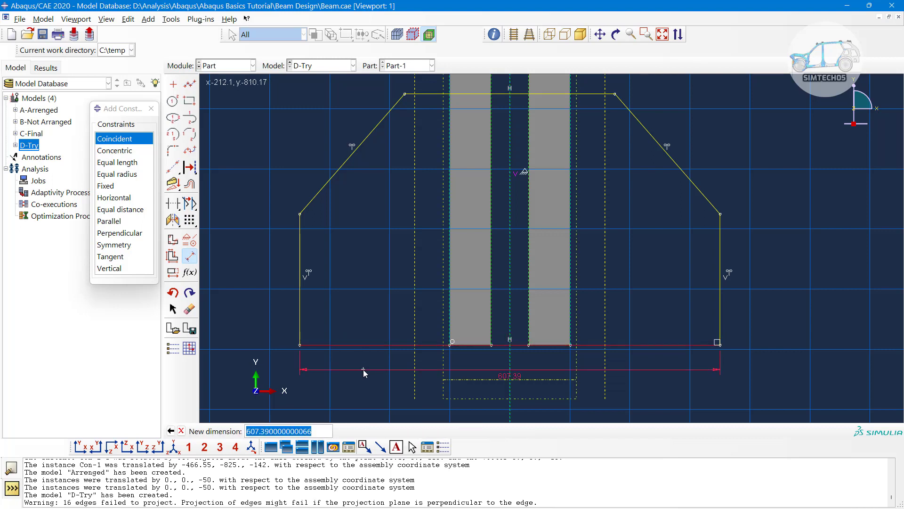
{"action": "type", "text": "165"}
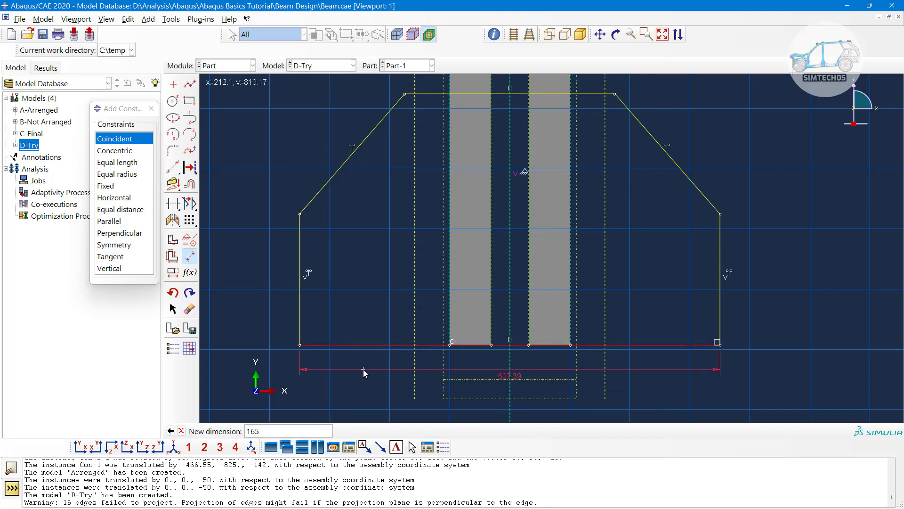
{"action": "type", "text": "*2"}
{"action": "key", "text": "Return"}
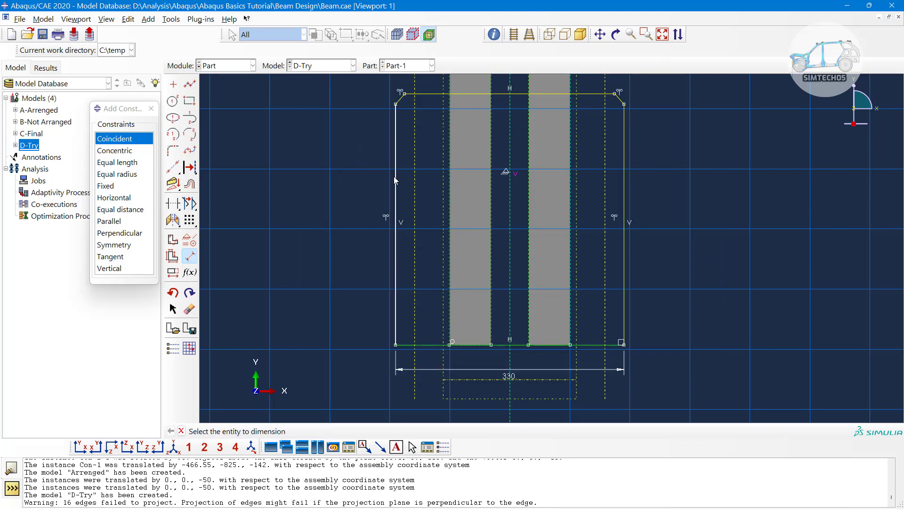
Dimension the plate outline's vertical side on the -X side to a length of 50.
{"action": "left_click", "coordinate": [396, 215]}
{"action": "left_click", "coordinate": [335, 212]}
{"action": "type", "text": "50"}
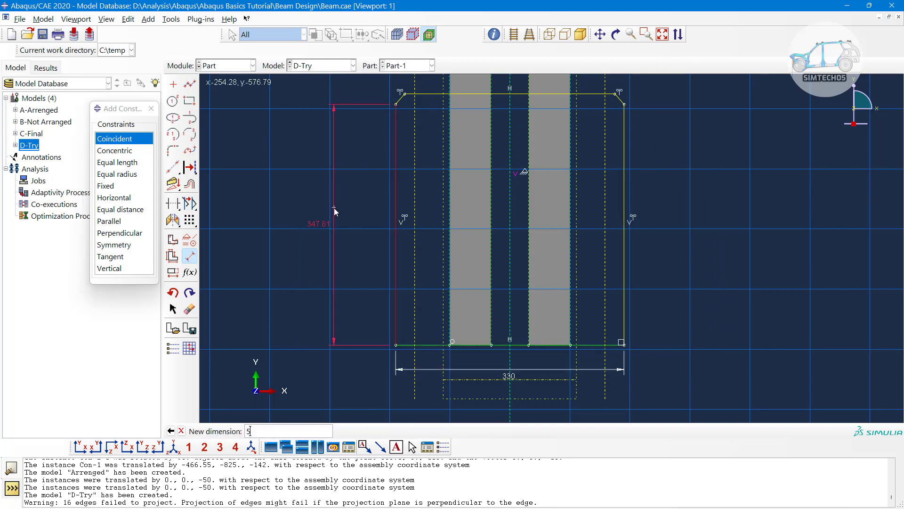
{"action": "key", "text": "Return"}
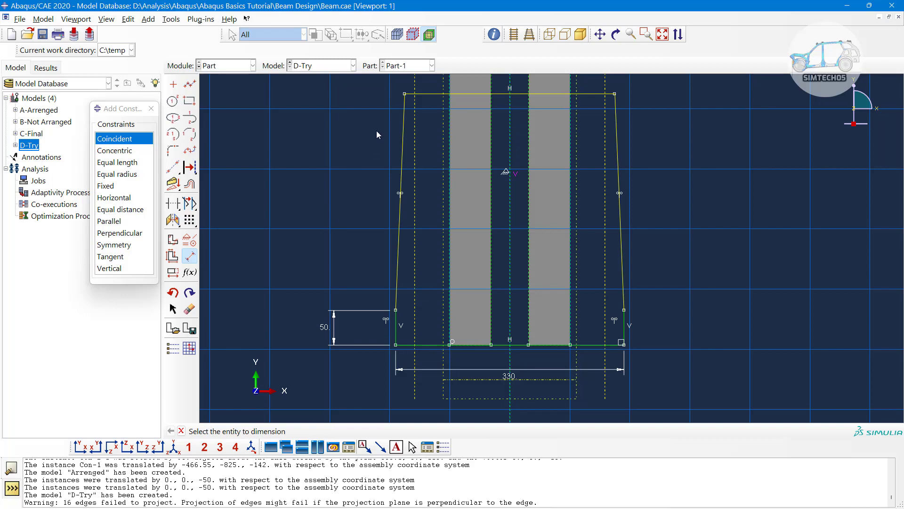
Dimension the plate outline's top edge to a width of 230.
{"action": "left_click", "coordinate": [455, 95]}
{"action": "scroll", "coordinate": [479, 195], "scroll_direction": "down", "scroll_amount": 3}
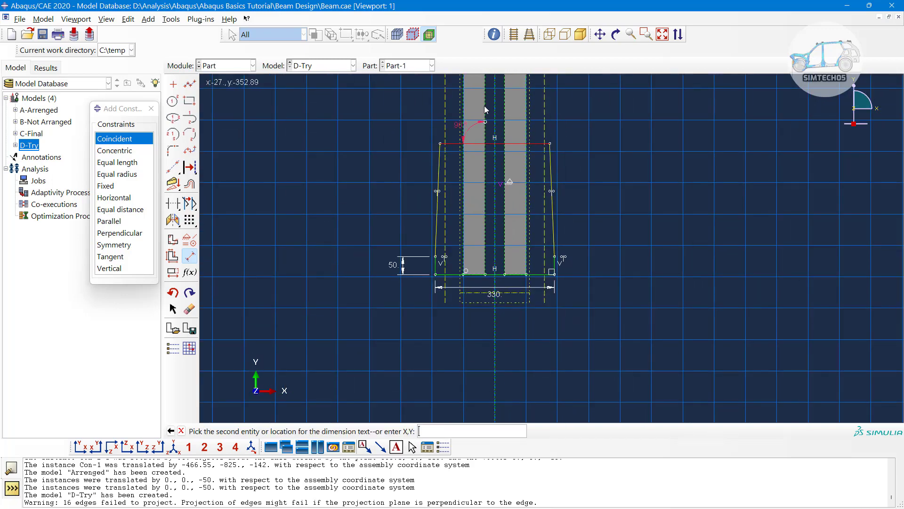
{"action": "left_click", "coordinate": [383, 131]}
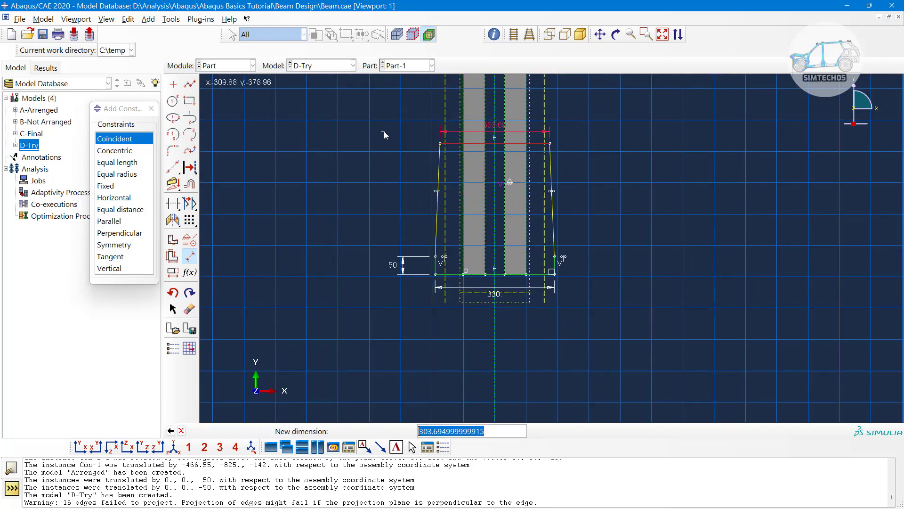
{"action": "type", "text": "230"}
{"action": "key", "text": "Return"}
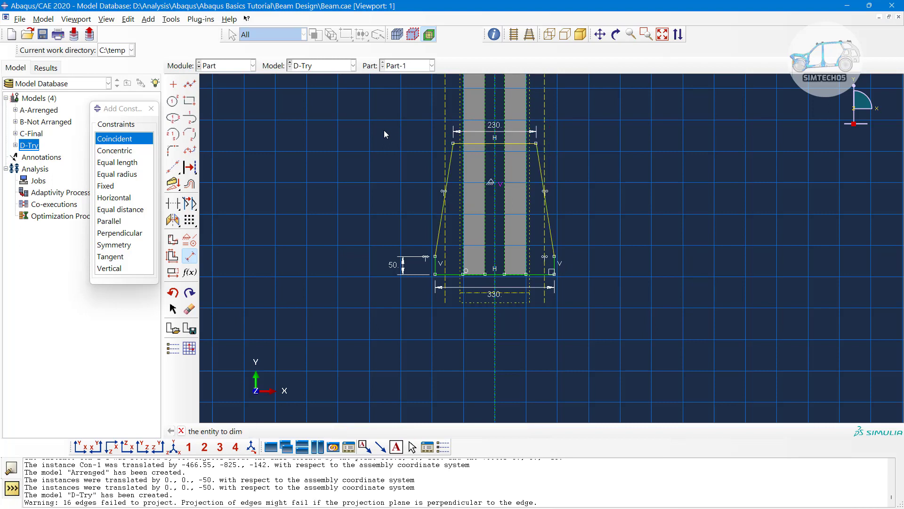
Dimension the distance between the plate outline's top and bottom edges to 200 and end dimensioning.
{"action": "left_click", "coordinate": [485, 143]}
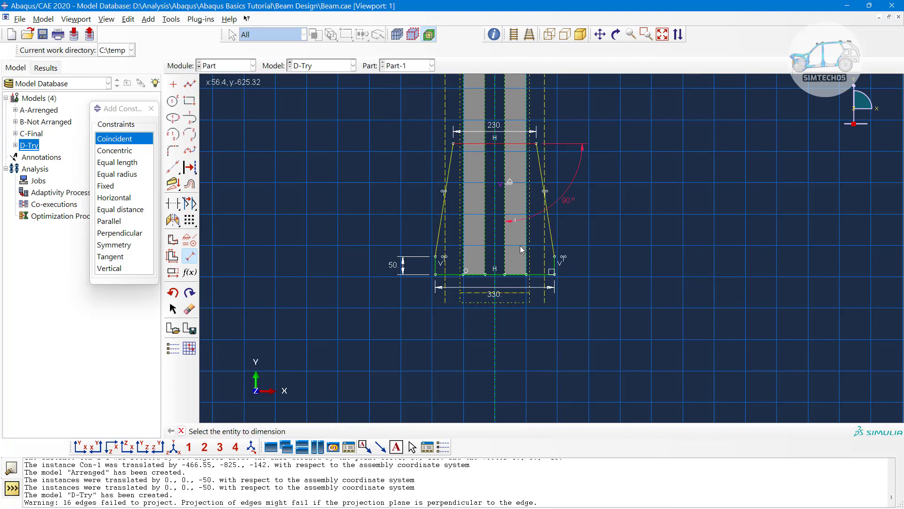
{"action": "left_click", "coordinate": [516, 273]}
{"action": "left_click", "coordinate": [608, 271]}
{"action": "type", "text": "200"}
{"action": "key", "text": "Return"}
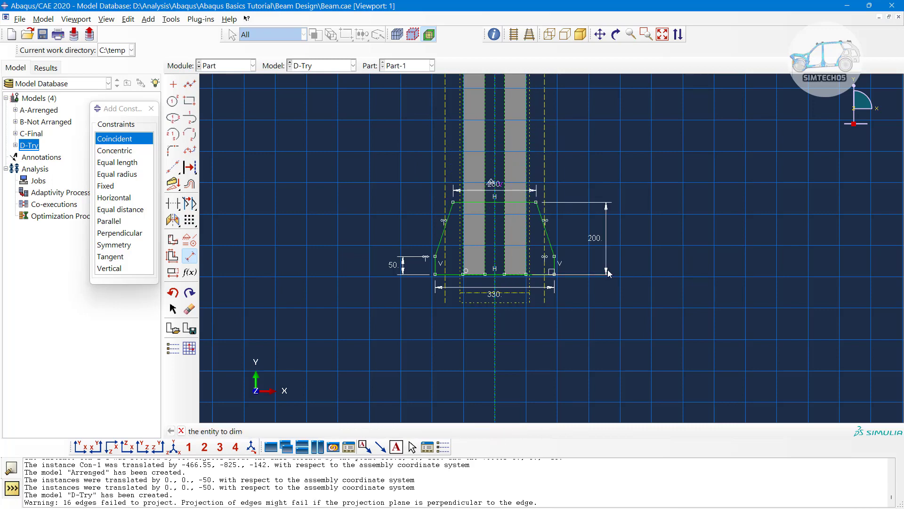
{"action": "scroll", "coordinate": [539, 179], "scroll_direction": "up", "scroll_amount": 1}
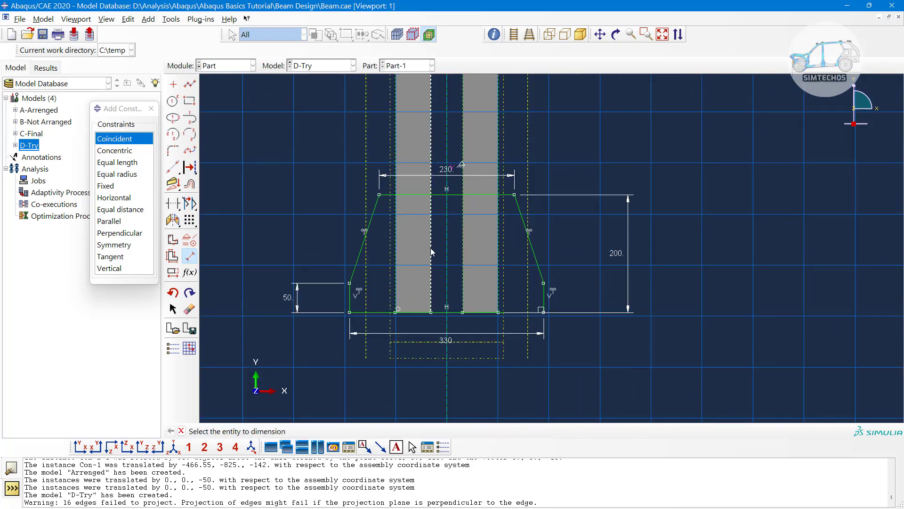
{"action": "key", "text": "Escape"}
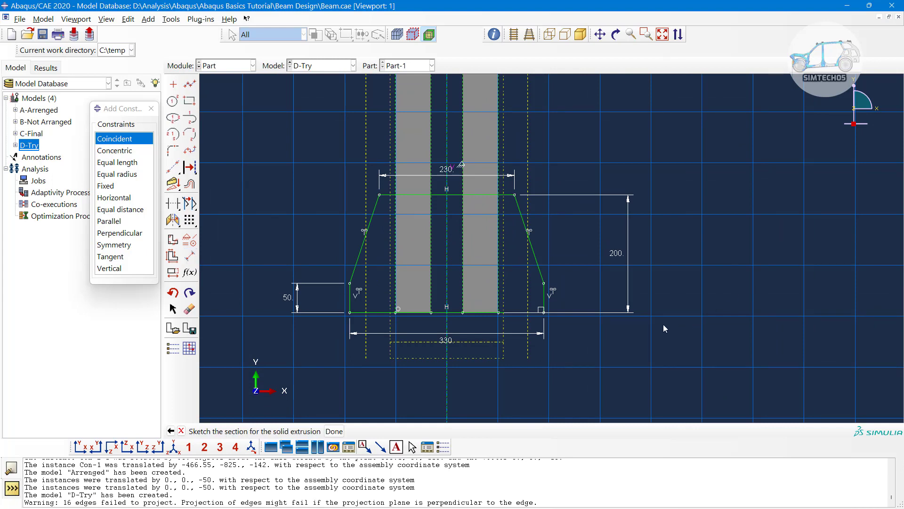
Sketch a rectangle about 130 wide and 108 high across both columns, above the plate outline.
{"action": "middle_click_drag", "start_coordinate": [549, 240], "coordinate": [567, 363], "text": "ctrl+alt"}
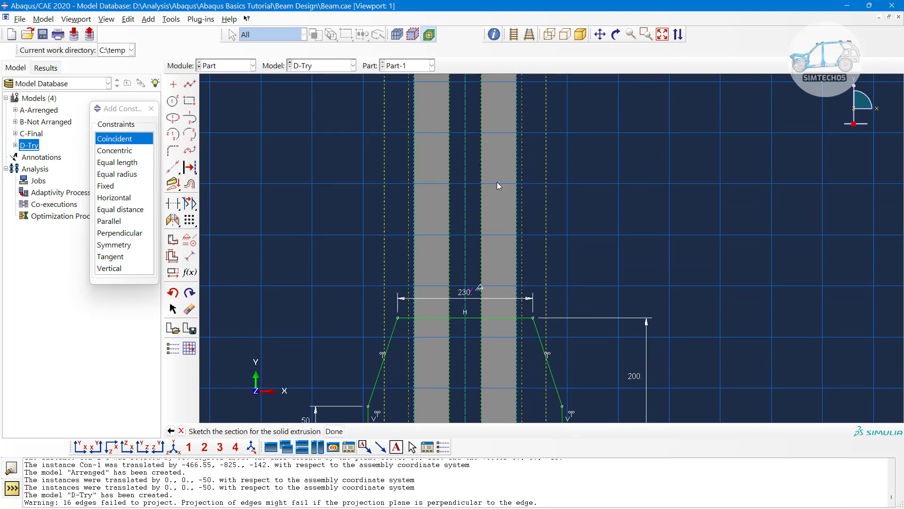
{"action": "middle_click_drag", "start_coordinate": [497, 182], "coordinate": [485, 235], "text": "ctrl+alt"}
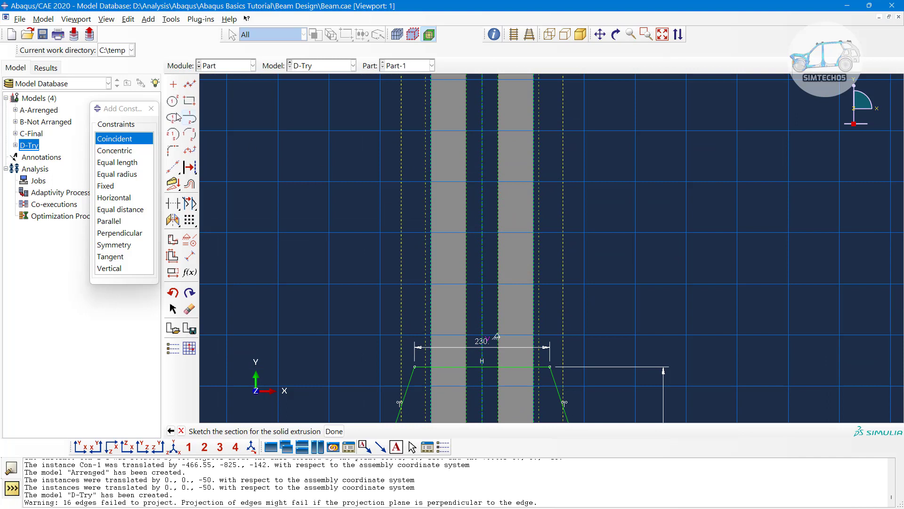
{"action": "left_click", "coordinate": [189, 101]}
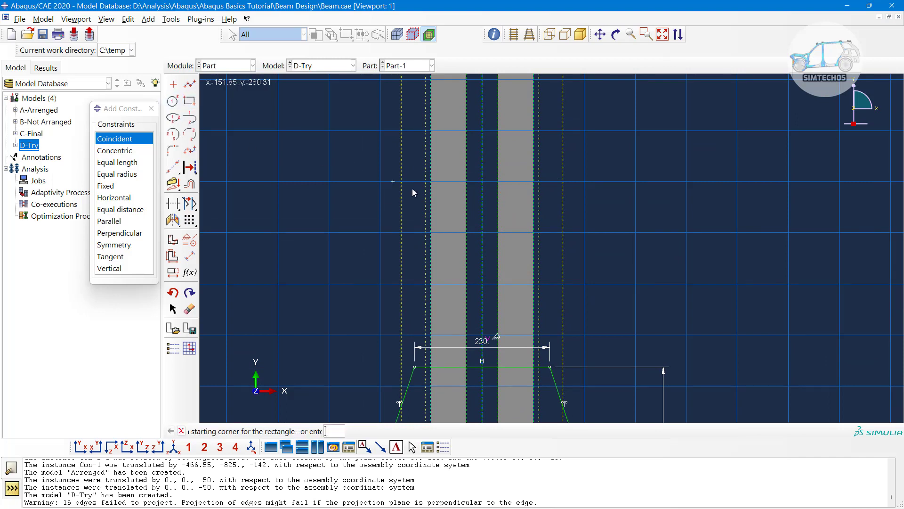
{"action": "left_click", "coordinate": [444, 182]}
{"action": "left_click", "coordinate": [522, 251]}
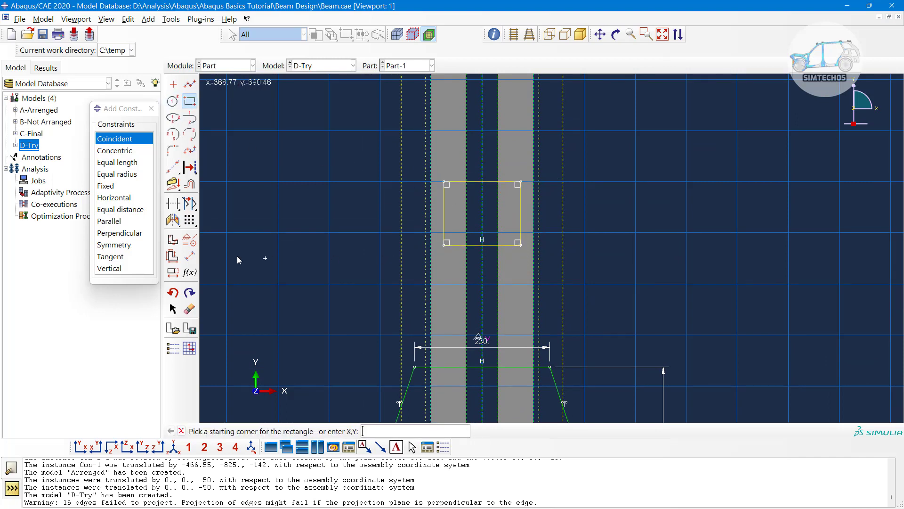
Make the rectangle's two vertical sides symmetric about the vertical construction line.
{"action": "left_click", "coordinate": [115, 245]}
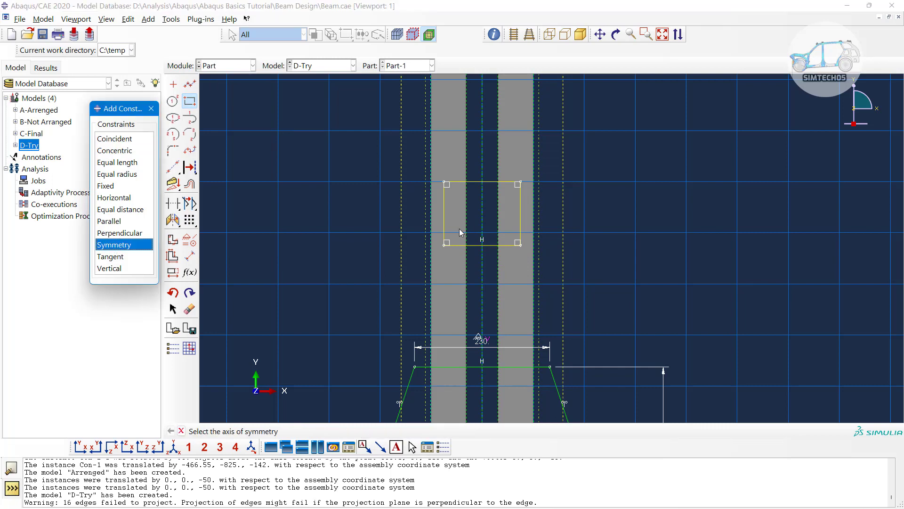
{"action": "left_click", "coordinate": [482, 200]}
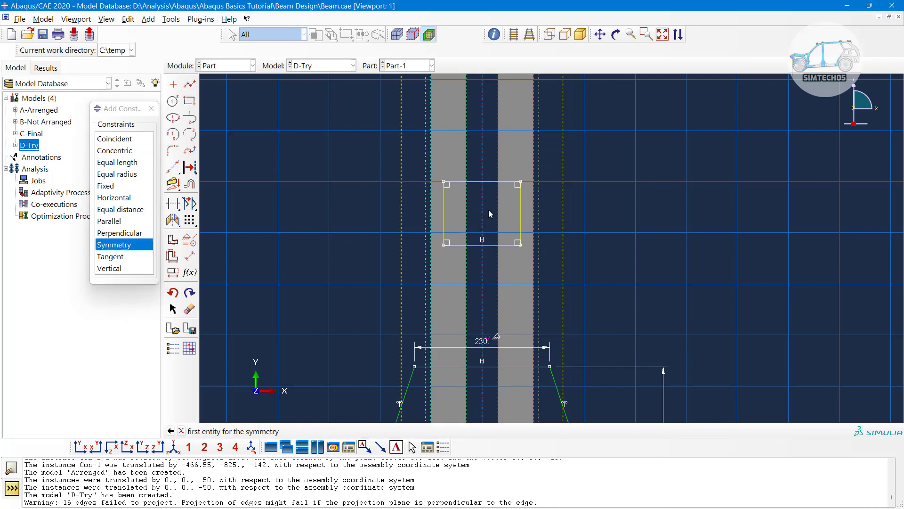
{"action": "left_click", "coordinate": [445, 211]}
{"action": "left_click", "coordinate": [523, 213]}
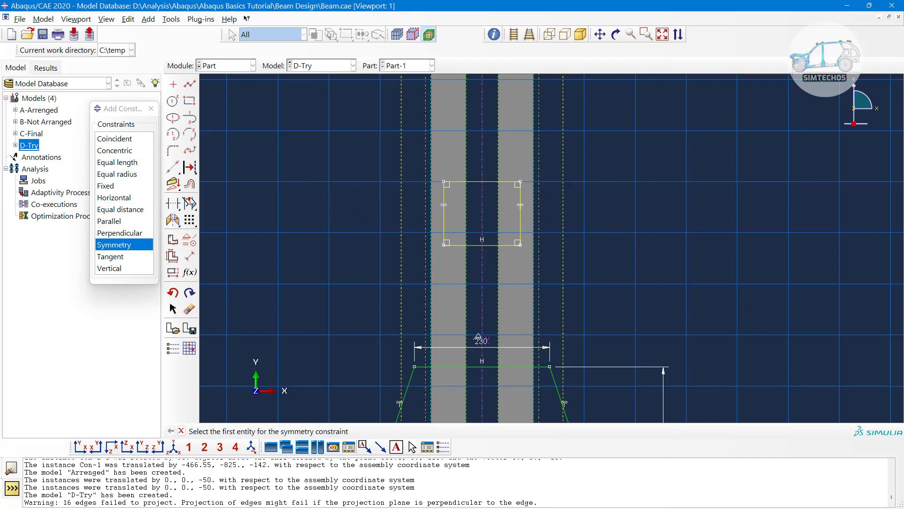
Dimension the rectangle across the columns to 120 wide and 100 high.
{"action": "left_click", "coordinate": [190, 257]}
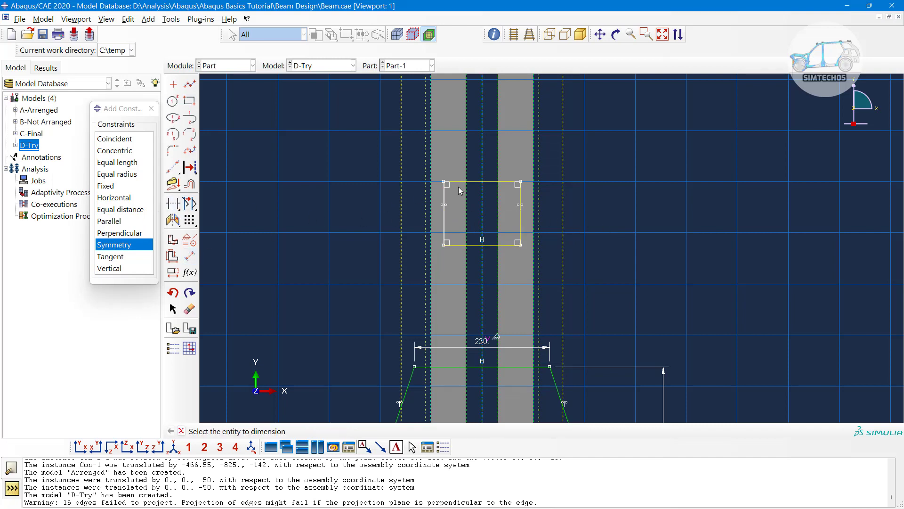
{"action": "left_click", "coordinate": [458, 245]}
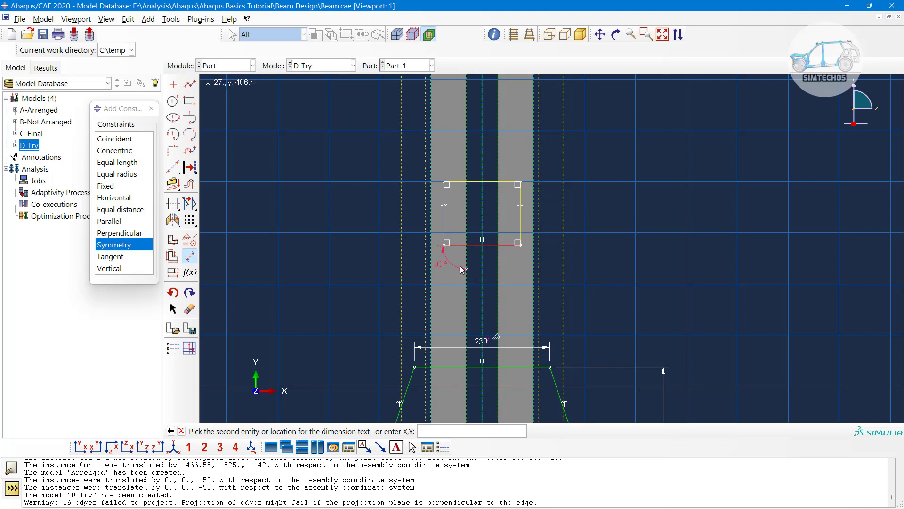
{"action": "left_click", "coordinate": [345, 284]}
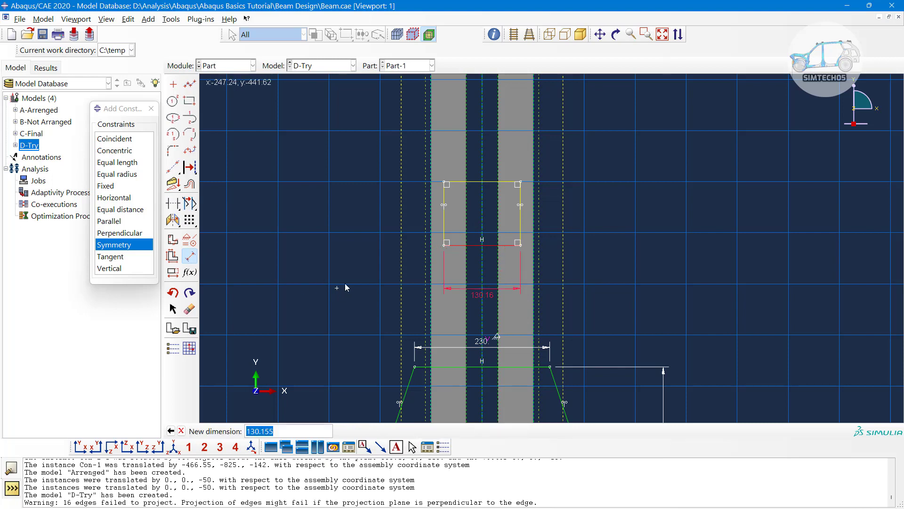
{"action": "type", "text": "120"}
{"action": "key", "text": "Return"}
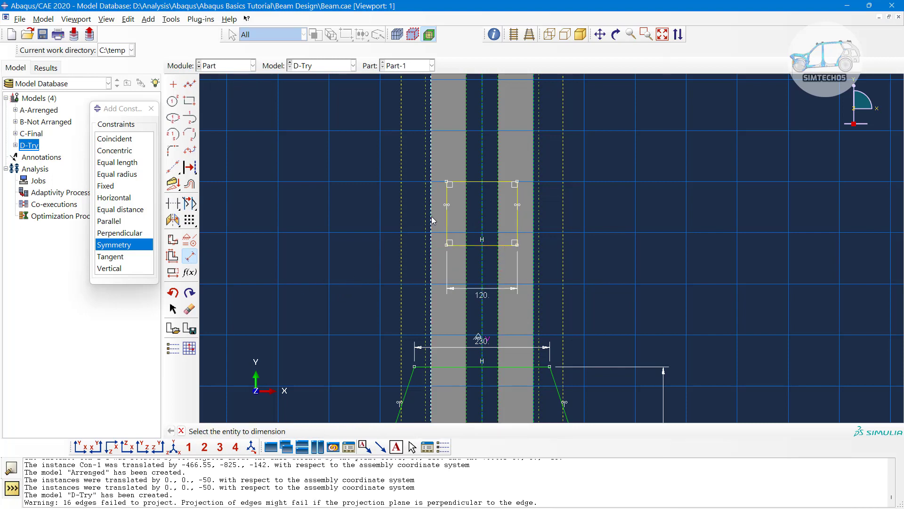
{"action": "left_click", "coordinate": [447, 219]}
{"action": "left_click", "coordinate": [375, 225]}
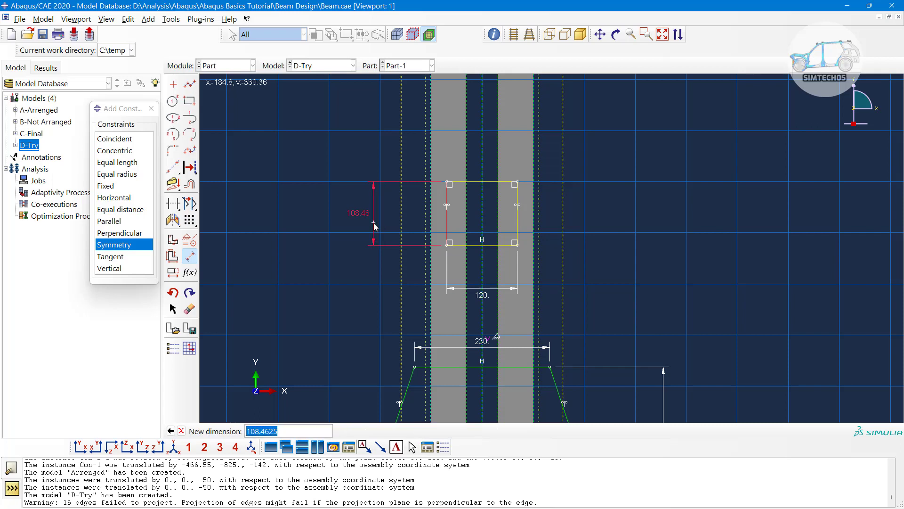
{"action": "type", "text": "100"}
{"action": "key", "text": "Return"}
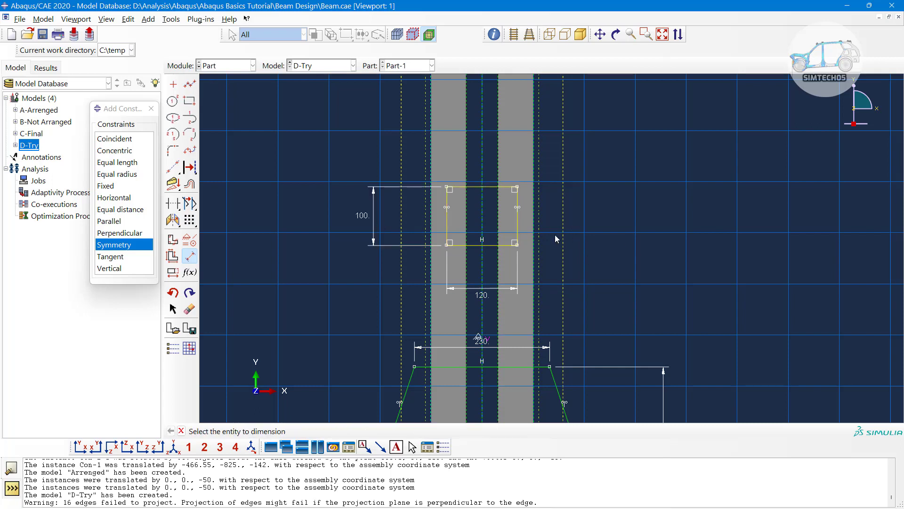
{"action": "scroll", "coordinate": [521, 179], "scroll_direction": "down", "scroll_amount": 2}
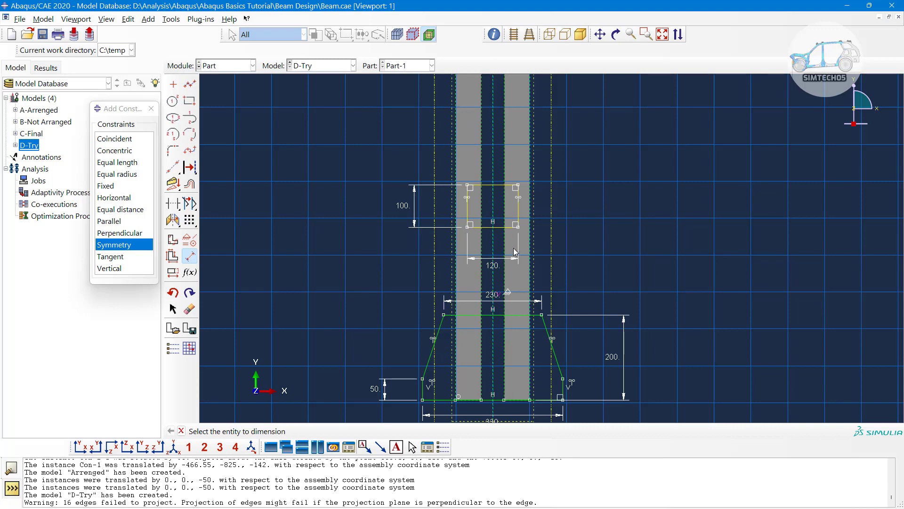
{"action": "scroll", "coordinate": [613, 225], "scroll_direction": "down", "scroll_amount": 3}
{"action": "scroll", "coordinate": [586, 264], "scroll_direction": "down", "scroll_amount": 4}
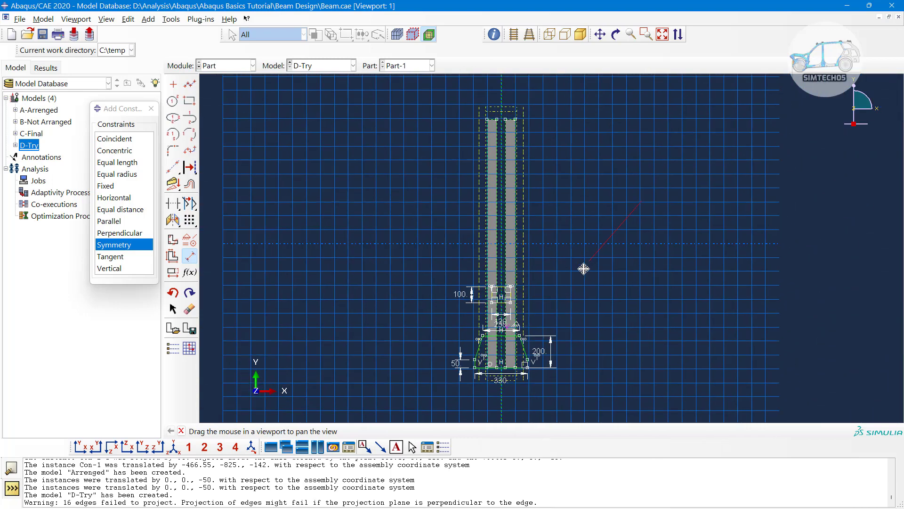
{"action": "scroll", "coordinate": [529, 313], "scroll_direction": "up", "scroll_amount": 6}
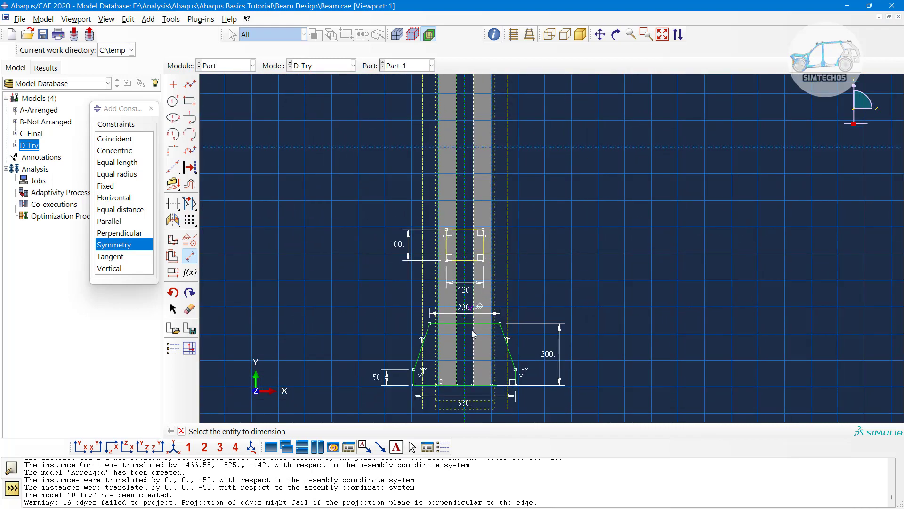
Dimension the distance from the 120 by 100 rectangle's bottom edge to the base plate outline's top edge to 200 and end dimensioning.
{"action": "left_click", "coordinate": [471, 202]}
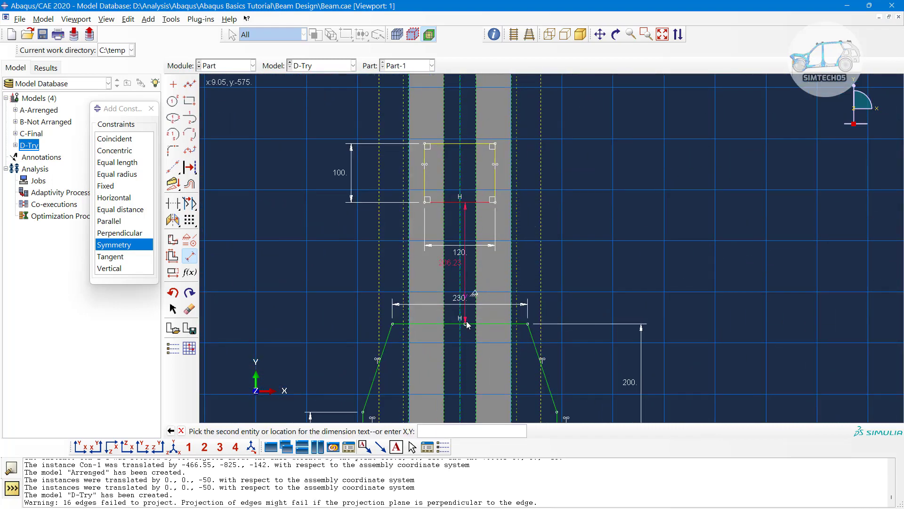
{"action": "left_click", "coordinate": [523, 323]}
{"action": "left_click", "coordinate": [668, 302]}
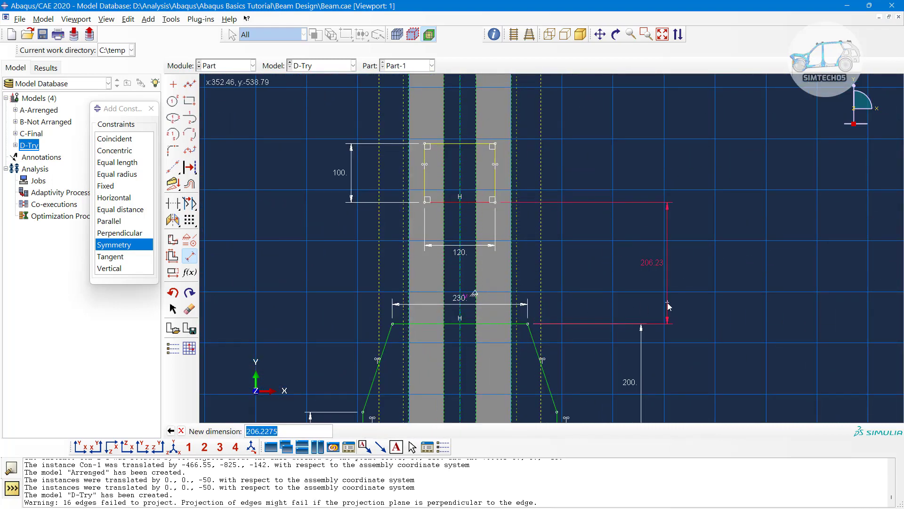
{"action": "type", "text": "200"}
{"action": "key", "text": "Return"}
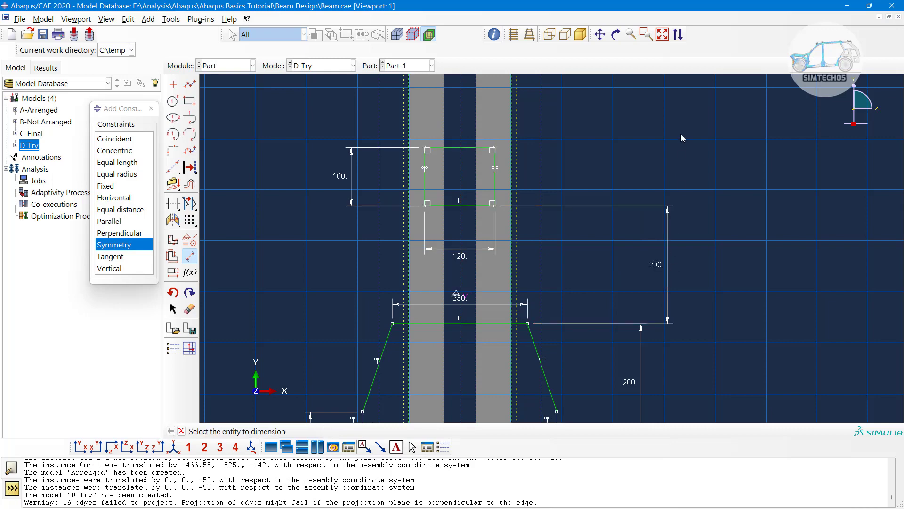
{"action": "middle_click", "coordinate": [669, 145]}
Finish the sketch and extrude both plate profiles as a blind solid with a depth of 10.
{"action": "middle_click", "coordinate": [669, 145]}
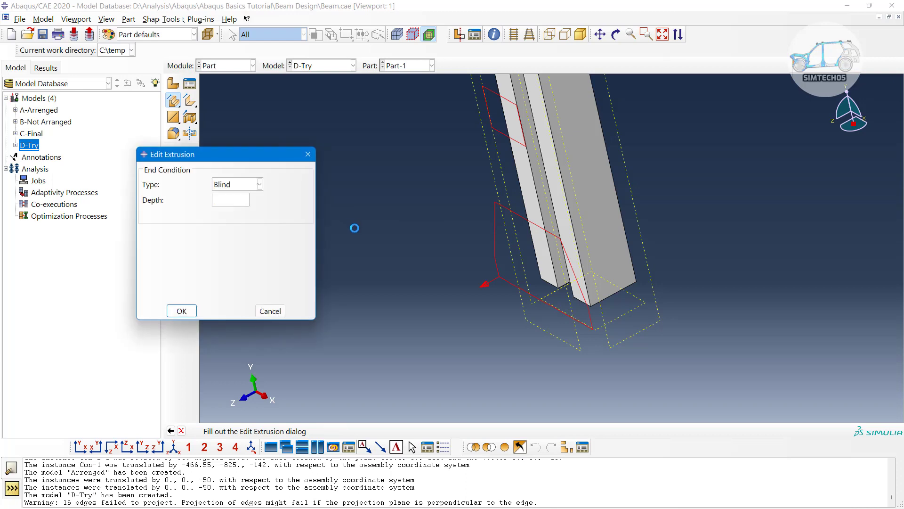
{"action": "left_click_drag", "start_coordinate": [242, 157], "coordinate": [273, 152]}
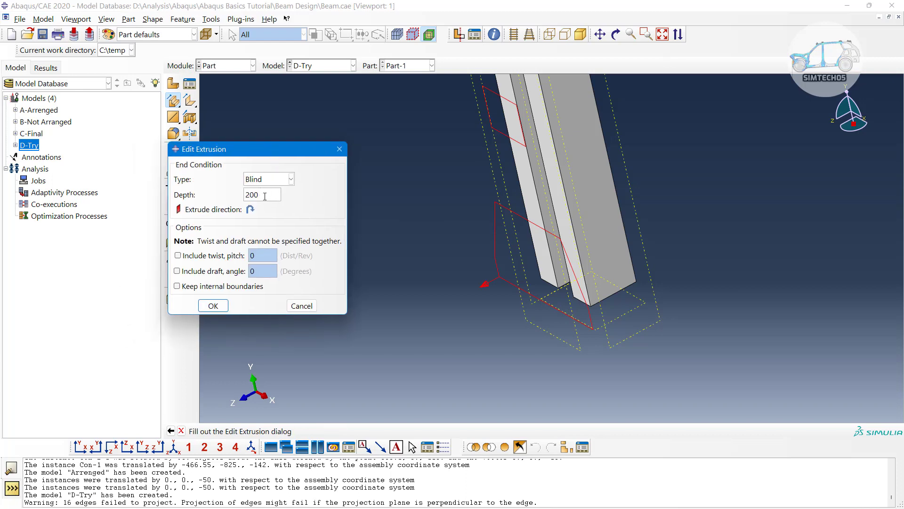
{"action": "double_click", "coordinate": [261, 194]}
{"action": "type", "text": "10"}
{"action": "left_click", "coordinate": [212, 305]}
Expand the D-Try model in the model tree down to its list of parts.
{"action": "scroll", "coordinate": [524, 286], "scroll_direction": "down", "scroll_amount": 3}
{"action": "middle_click_drag", "start_coordinate": [565, 257], "coordinate": [550, 309], "text": "ctrl+alt"}
{"action": "left_click_drag", "start_coordinate": [549, 309], "coordinate": [533, 282], "text": "ctrl+alt"}
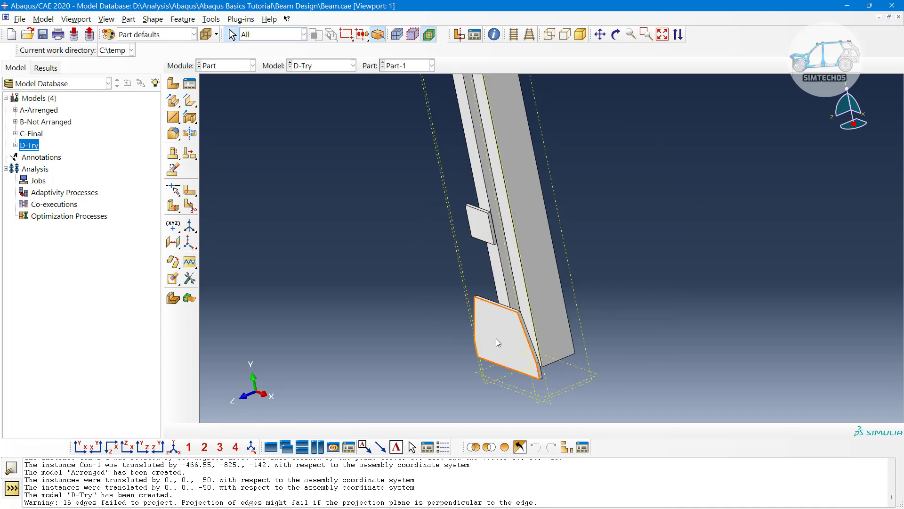
{"action": "scroll", "coordinate": [513, 344], "scroll_direction": "up", "scroll_amount": 2}
{"action": "middle_click_drag", "start_coordinate": [510, 333], "coordinate": [538, 320], "text": "ctrl+alt"}
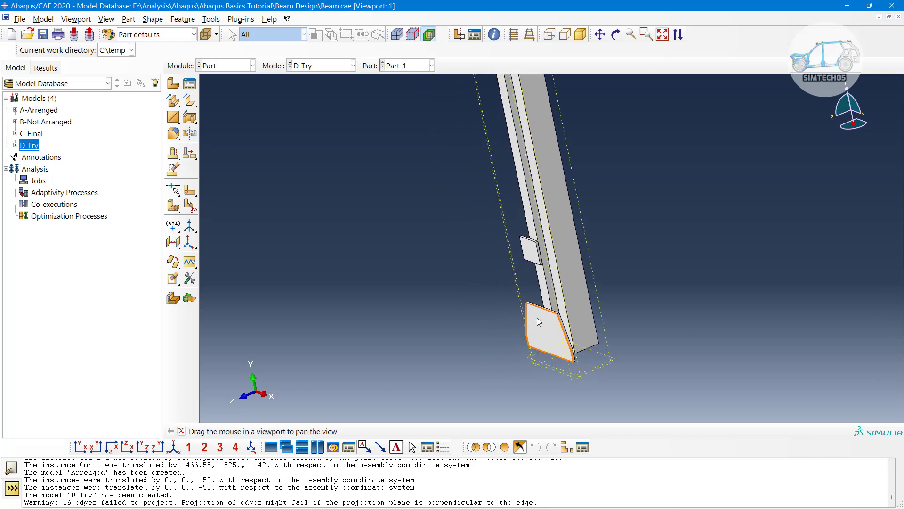
{"action": "left_click_drag", "start_coordinate": [537, 317], "coordinate": [528, 294], "text": "ctrl+alt"}
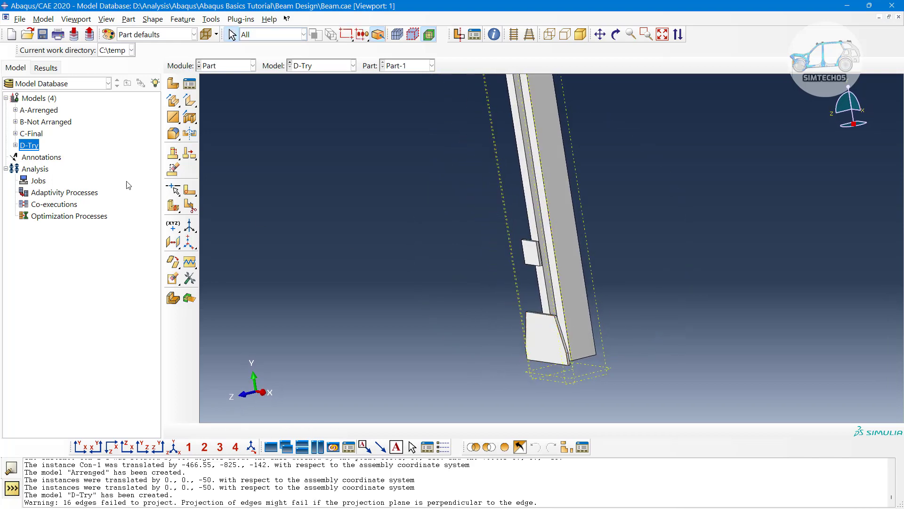
{"action": "left_click", "coordinate": [16, 148]}
{"action": "left_click", "coordinate": [15, 145]}
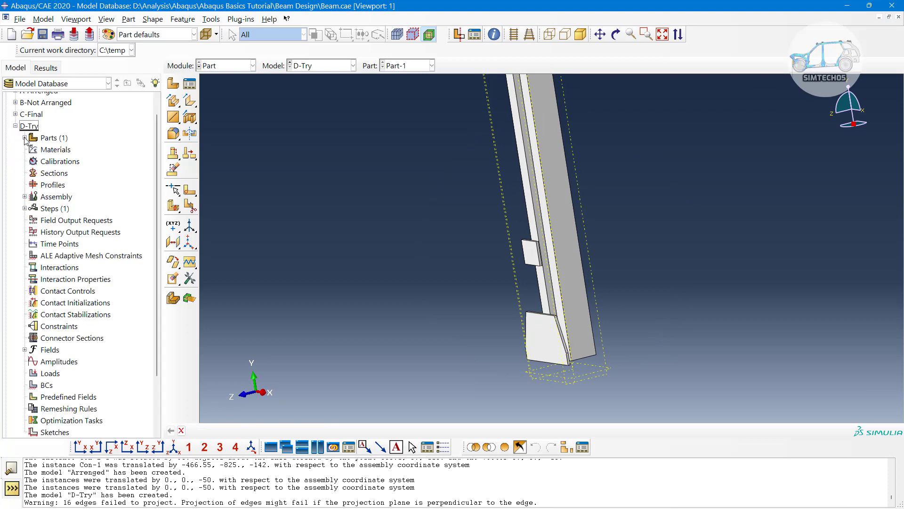
{"action": "left_click", "coordinate": [25, 138]}
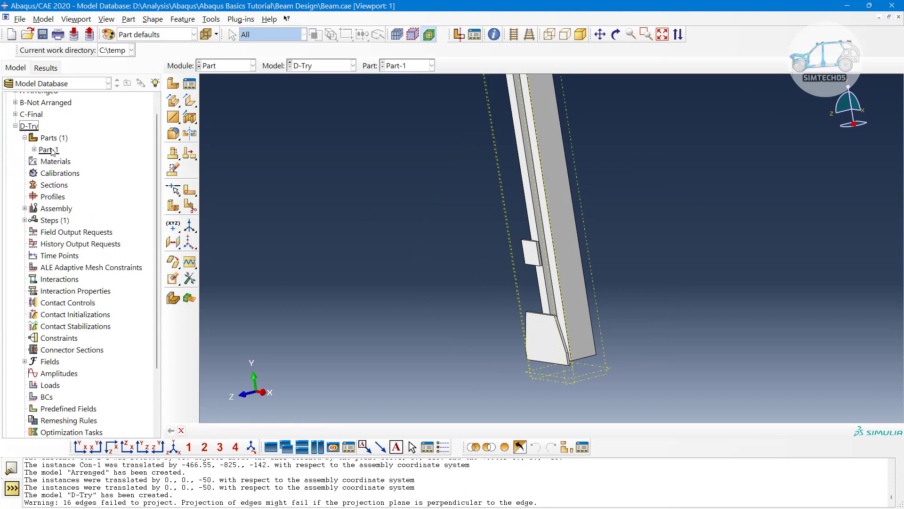
Start a solid extrusion sketch on the horizontal datum plane below the columns, using a column edge for orientation.
{"action": "scroll", "coordinate": [593, 373], "scroll_direction": "down", "scroll_amount": 4}
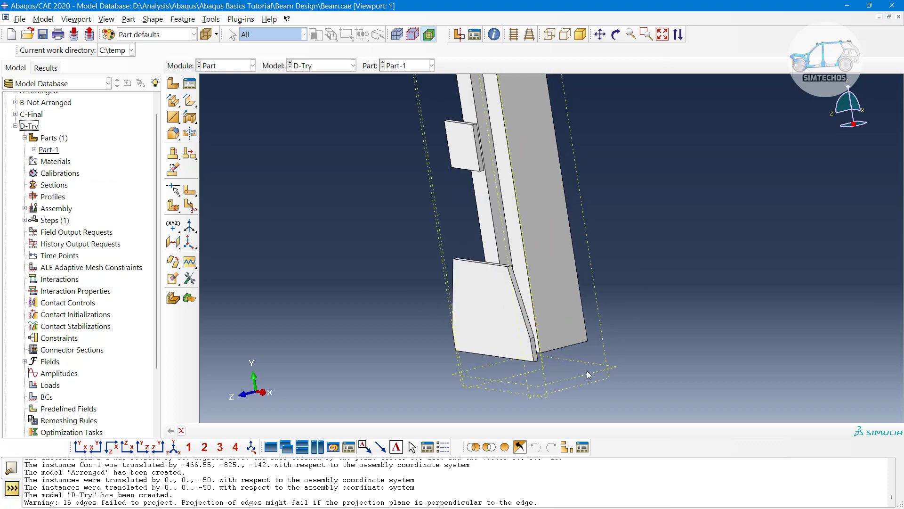
{"action": "middle_click_drag", "start_coordinate": [588, 375], "coordinate": [582, 343], "text": "ctrl+alt"}
{"action": "left_click_drag", "start_coordinate": [581, 343], "coordinate": [571, 329], "text": "ctrl+alt"}
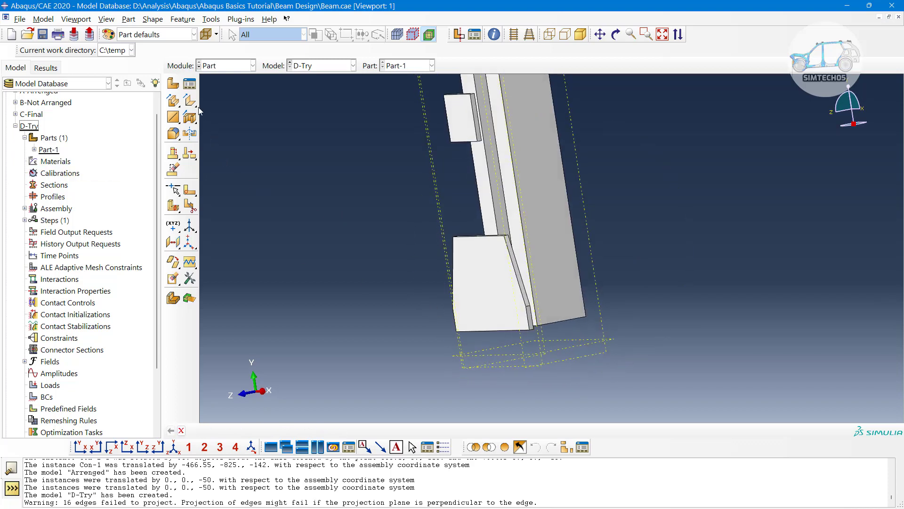
{"action": "left_click", "coordinate": [173, 100]}
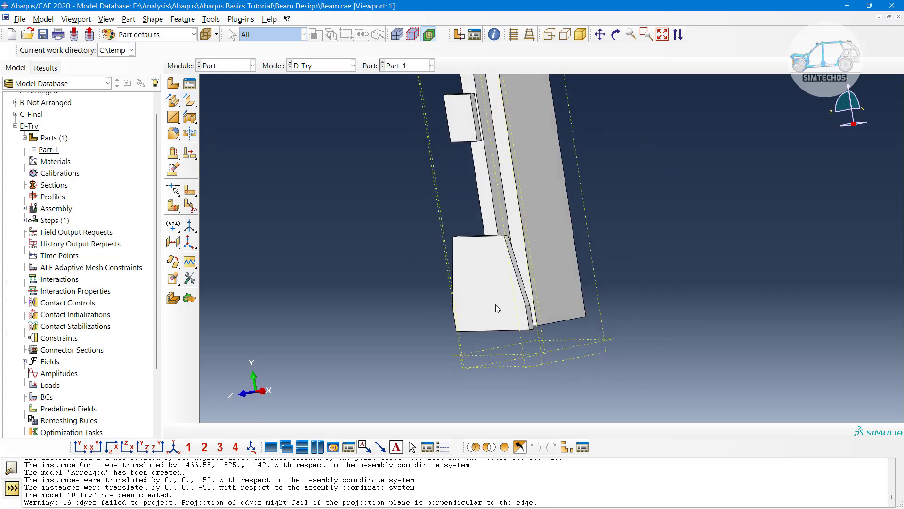
{"action": "left_click", "coordinate": [567, 346]}
{"action": "left_click", "coordinate": [563, 321]}
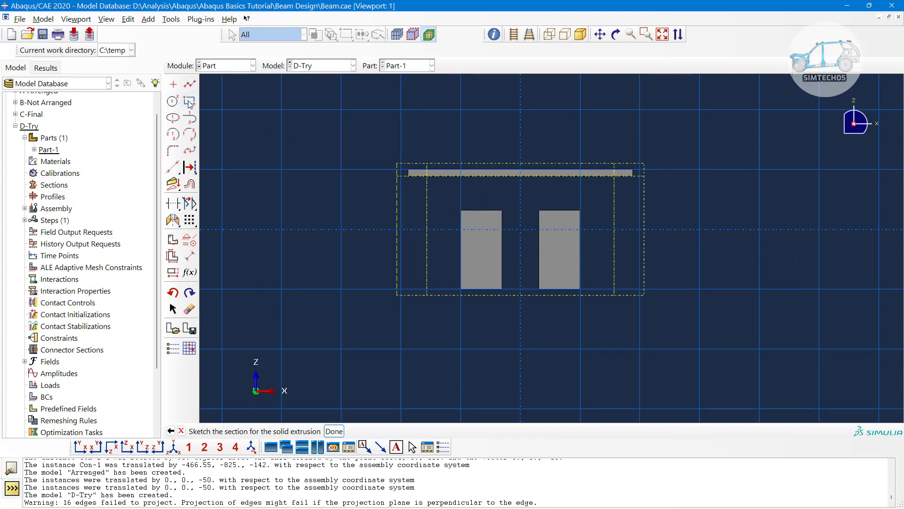
Sketch a rectangle about 298 high enclosing both column sections and the thin front plate.
{"action": "left_click", "coordinate": [189, 101]}
{"action": "left_click", "coordinate": [373, 132]}
{"action": "left_click", "coordinate": [668, 332]}
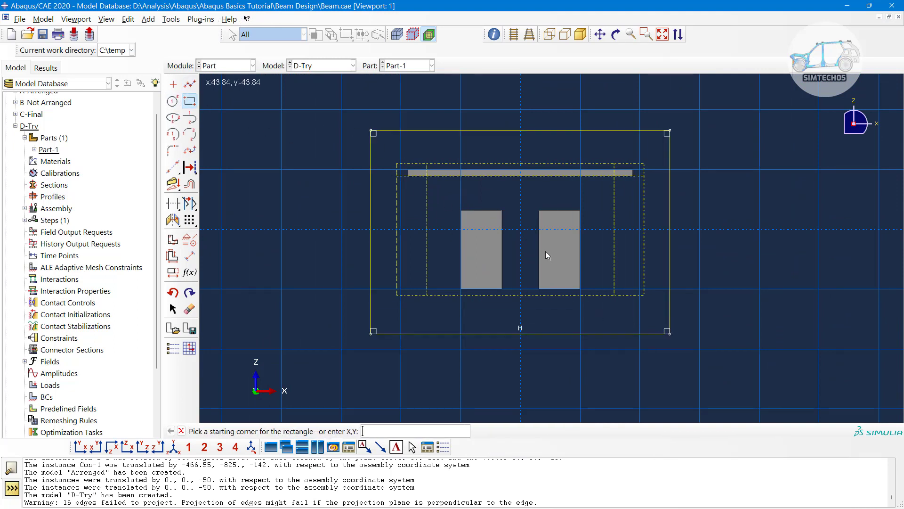
Add vertical and horizontal construction lines through the origin and fix both of them.
{"action": "left_click", "coordinate": [173, 167]}
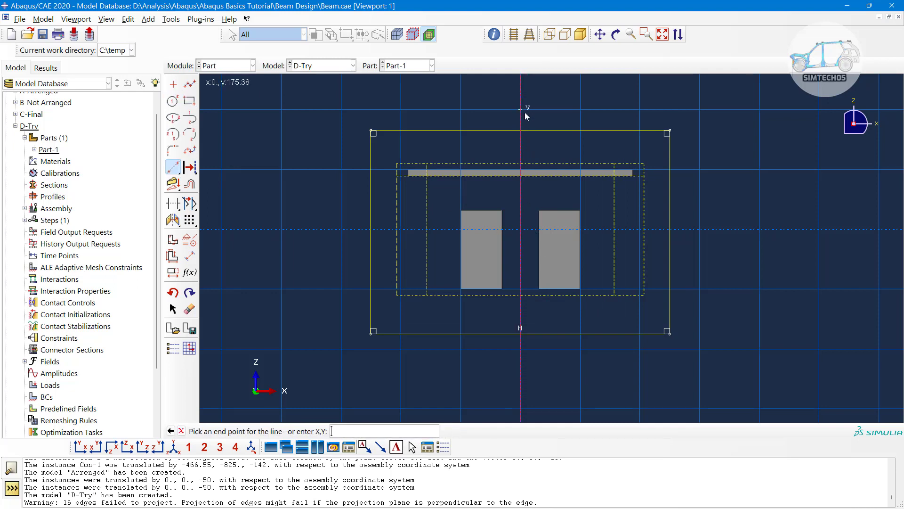
{"action": "left_click", "coordinate": [517, 233]}
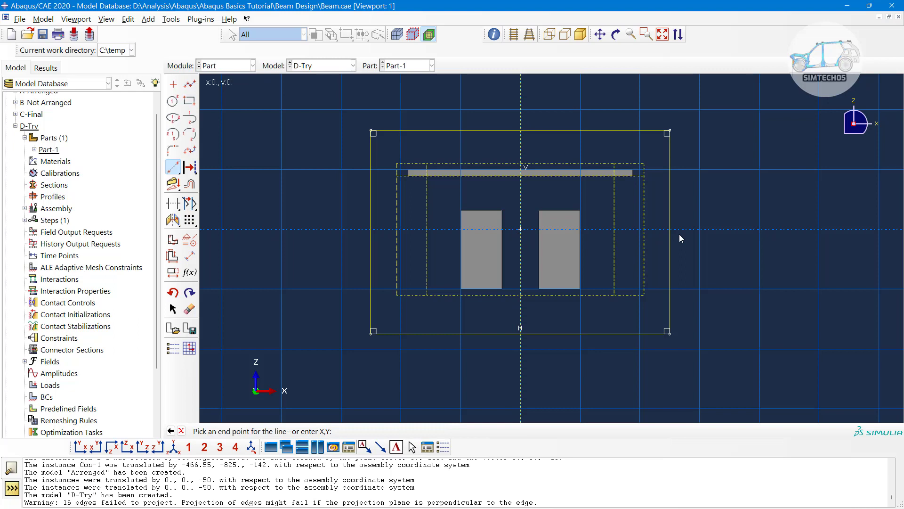
{"action": "left_click", "coordinate": [715, 234]}
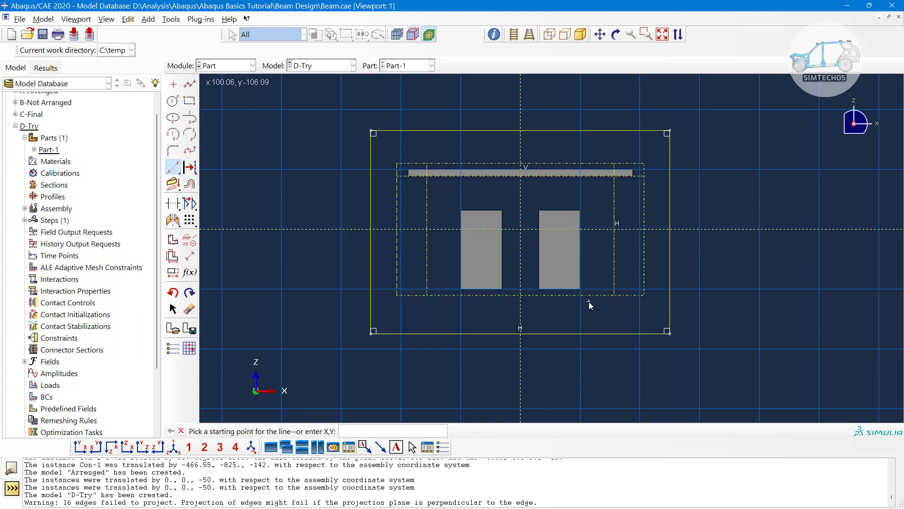
{"action": "left_click", "coordinate": [173, 203]}
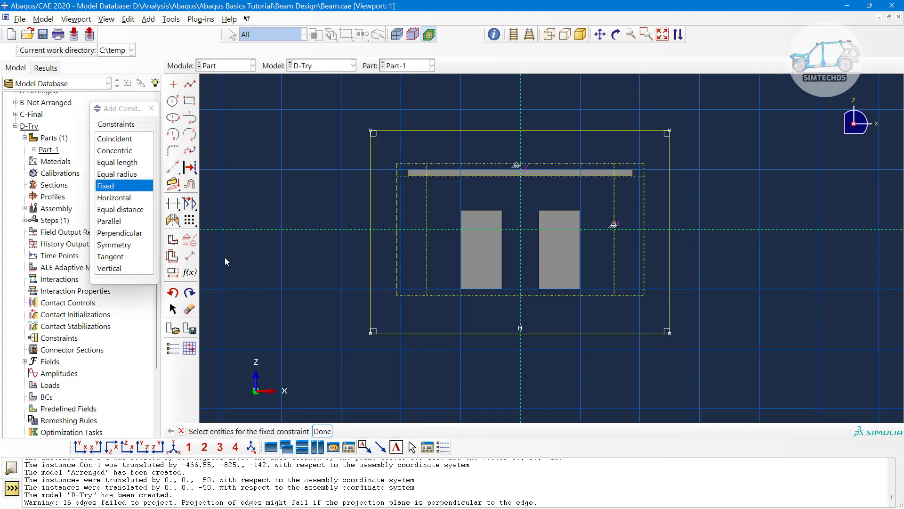
Make the enclosing rectangle's two vertical sides symmetric about the vertical construction line.
{"action": "left_click", "coordinate": [113, 246]}
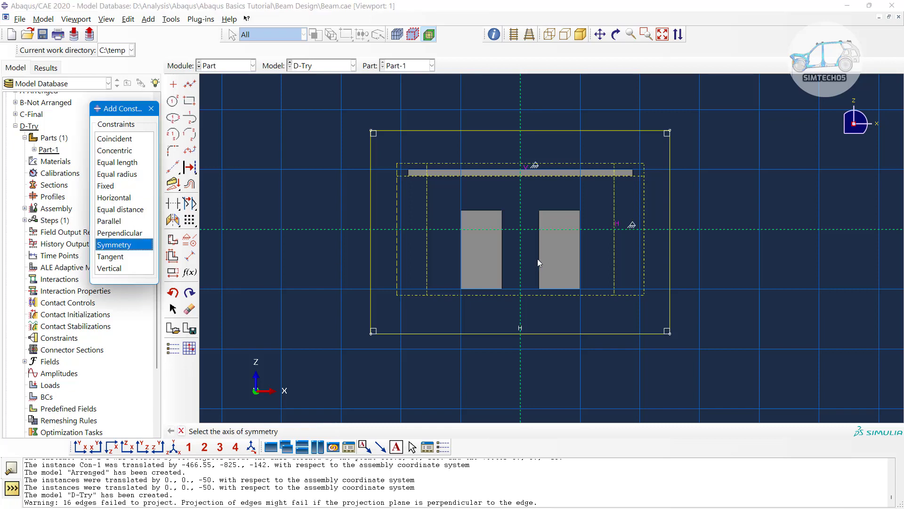
{"action": "left_click", "coordinate": [523, 255]}
{"action": "left_click", "coordinate": [373, 252]}
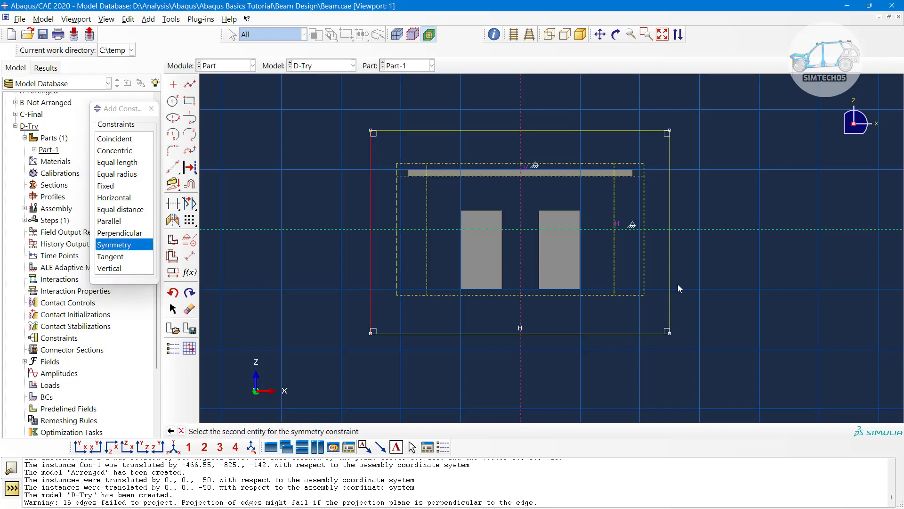
{"action": "left_click", "coordinate": [670, 271]}
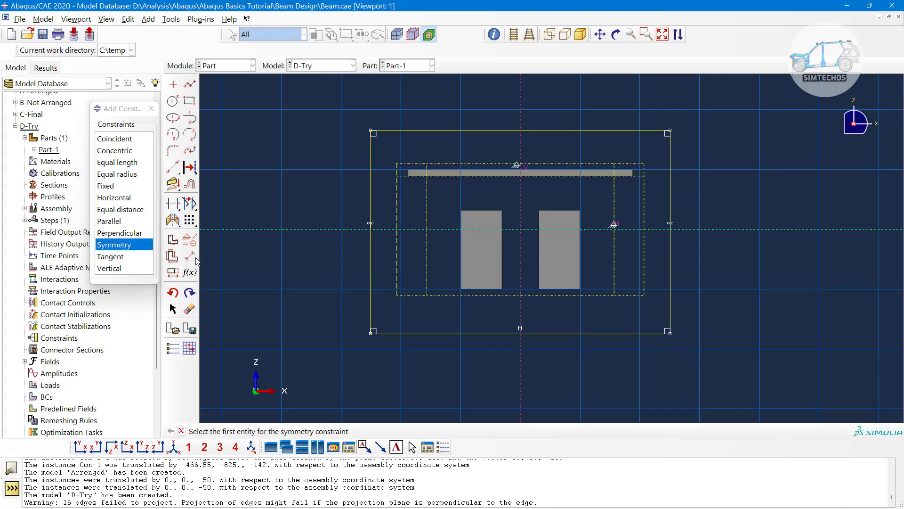
Make the rectangle's top and bottom edges symmetric about the horizontal construction line and end the constraint command.
{"action": "left_click", "coordinate": [140, 247]}
{"action": "left_click", "coordinate": [541, 229]}
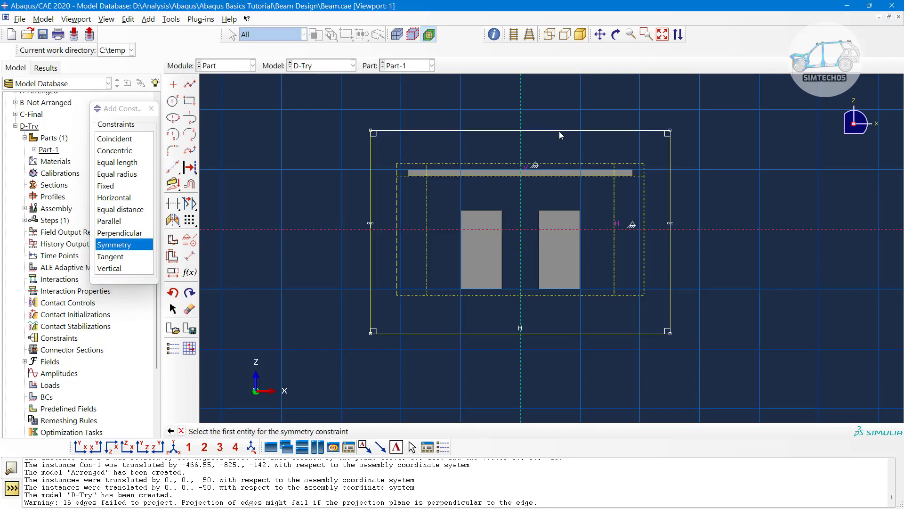
{"action": "left_click", "coordinate": [559, 132]}
{"action": "left_click", "coordinate": [581, 334]}
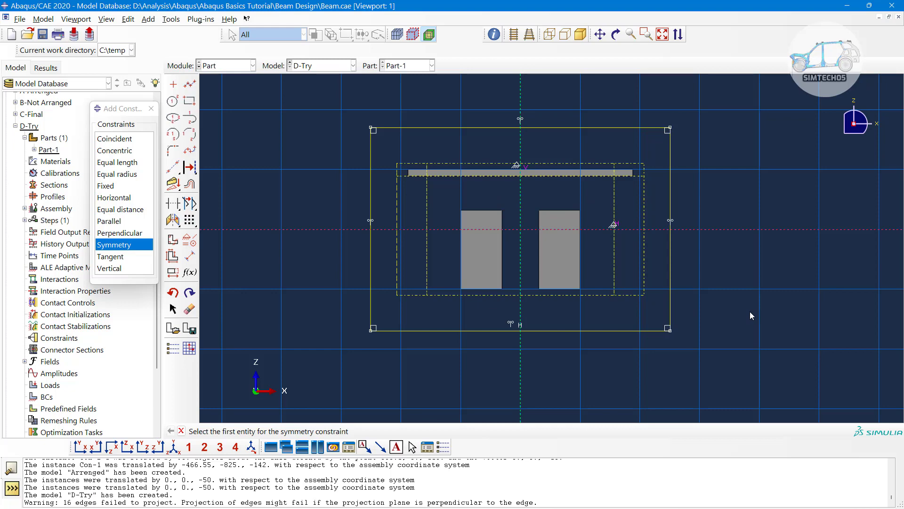
{"action": "key", "text": "Escape"}
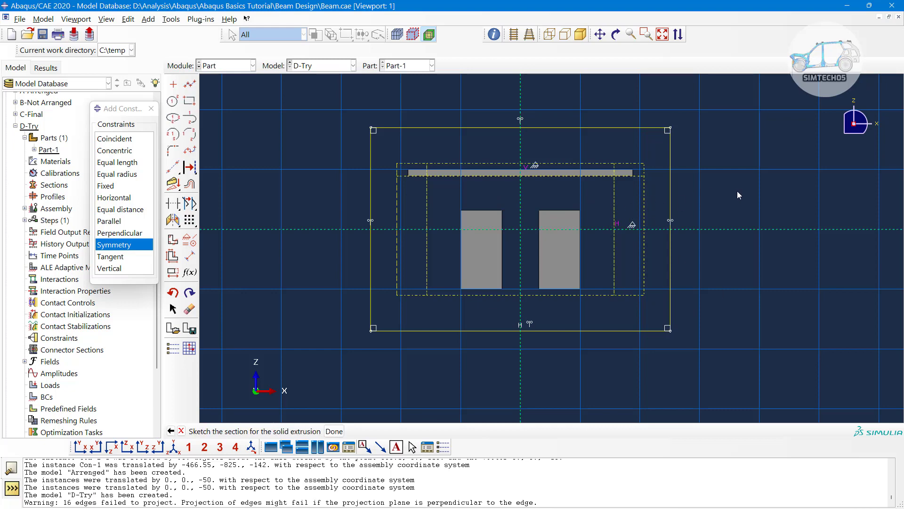
Finish the sketch and extrude the rectangle as a blind solid with a depth of 25.
{"action": "middle_click", "coordinate": [738, 192]}
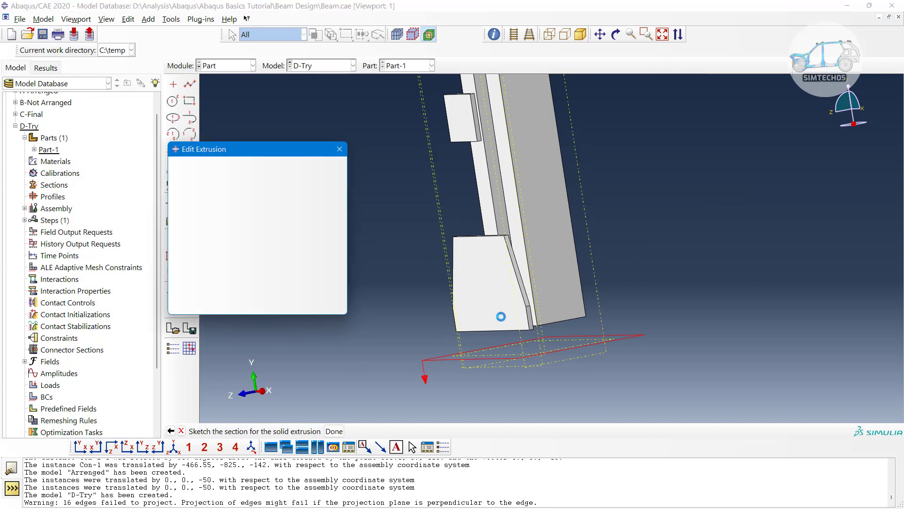
{"action": "left_click", "coordinate": [265, 195]}
{"action": "type", "text": "200"}
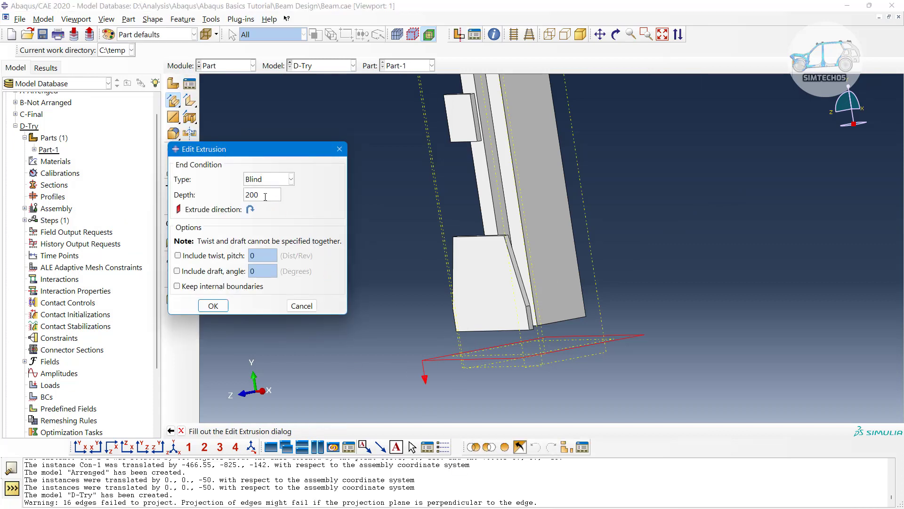
{"action": "double_click", "coordinate": [266, 195]}
{"action": "type", "text": "25"}
{"action": "left_click", "coordinate": [214, 306]}
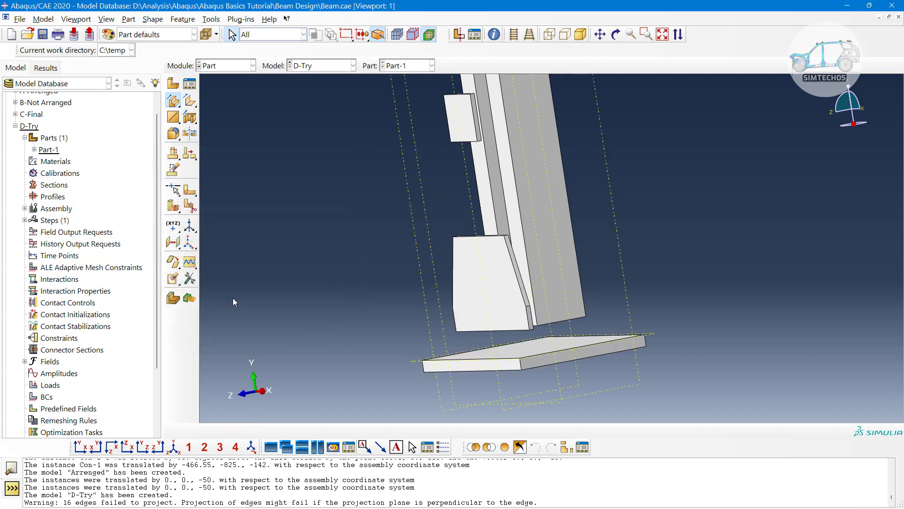
Open the section sketch of Solid extrude-3 in Part-1 for editing.
{"action": "left_click", "coordinate": [34, 150]}
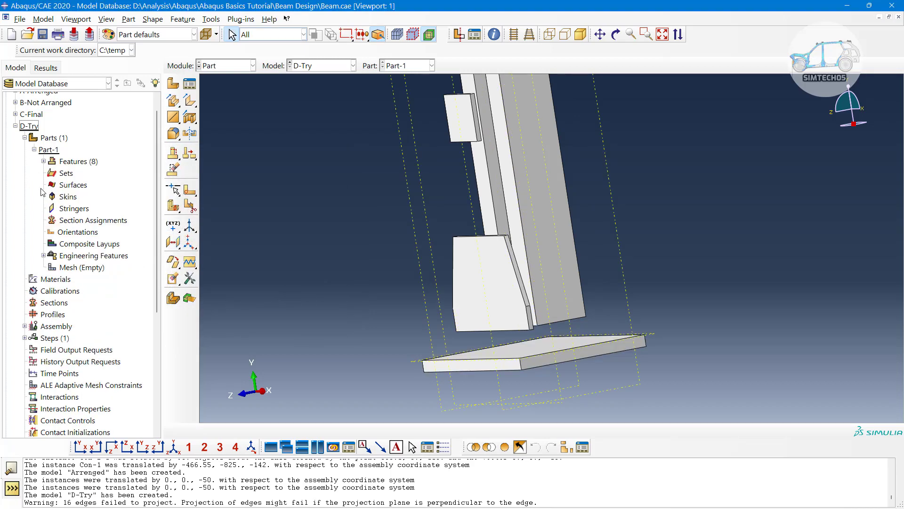
{"action": "left_click", "coordinate": [44, 161]}
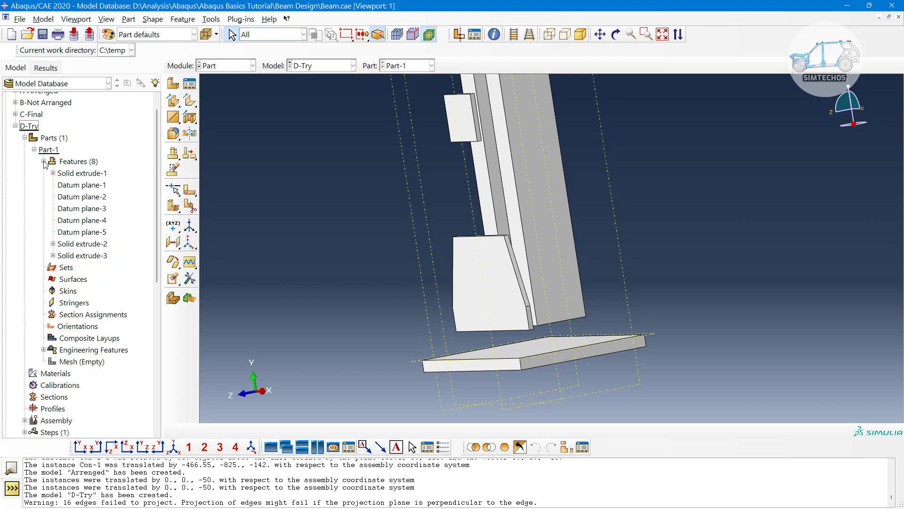
{"action": "left_click", "coordinate": [53, 255]}
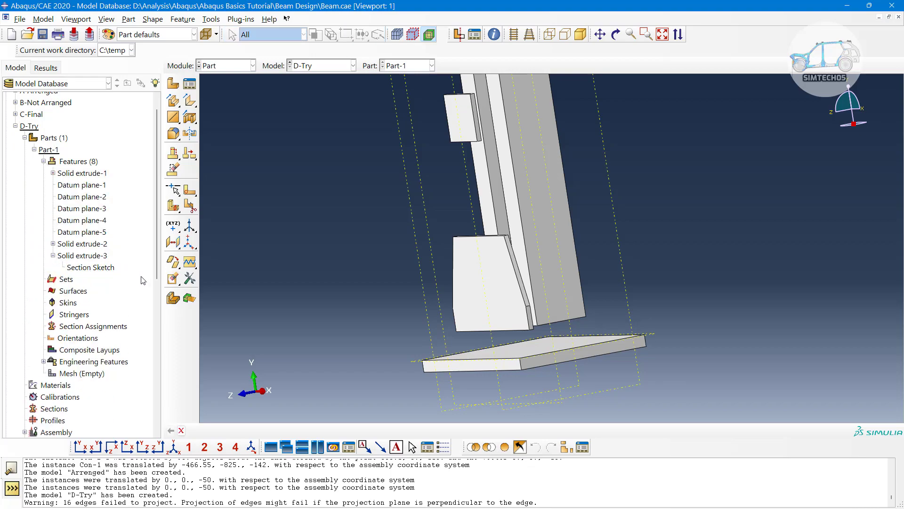
{"action": "double_click", "coordinate": [101, 270]}
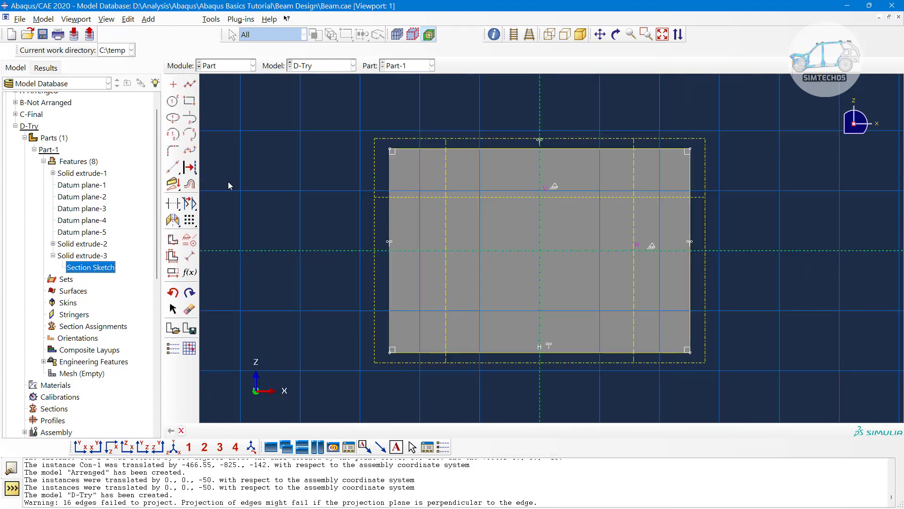
Dimension the vertical side of the bottom plate's rectangle to 400.
{"action": "left_click", "coordinate": [190, 256]}
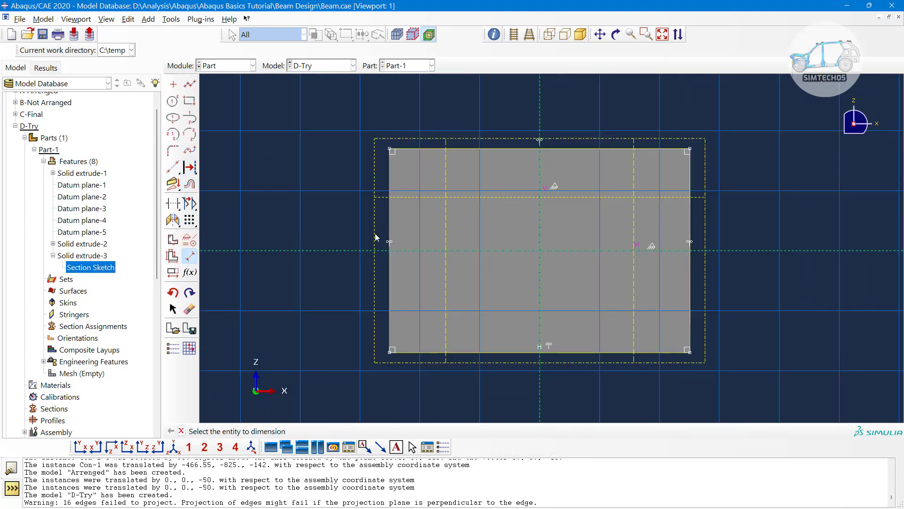
{"action": "left_click", "coordinate": [389, 225]}
{"action": "left_click", "coordinate": [329, 225]}
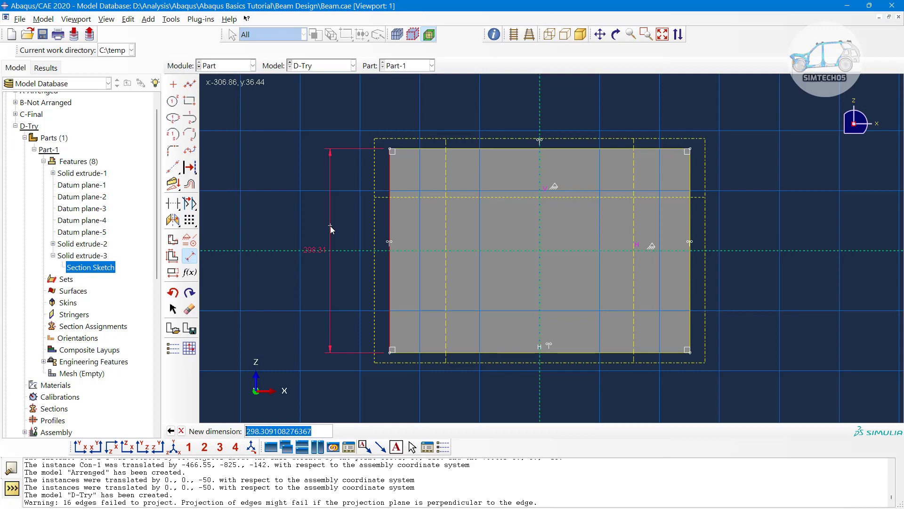
{"action": "type", "text": "400"}
{"action": "key", "text": "Return"}
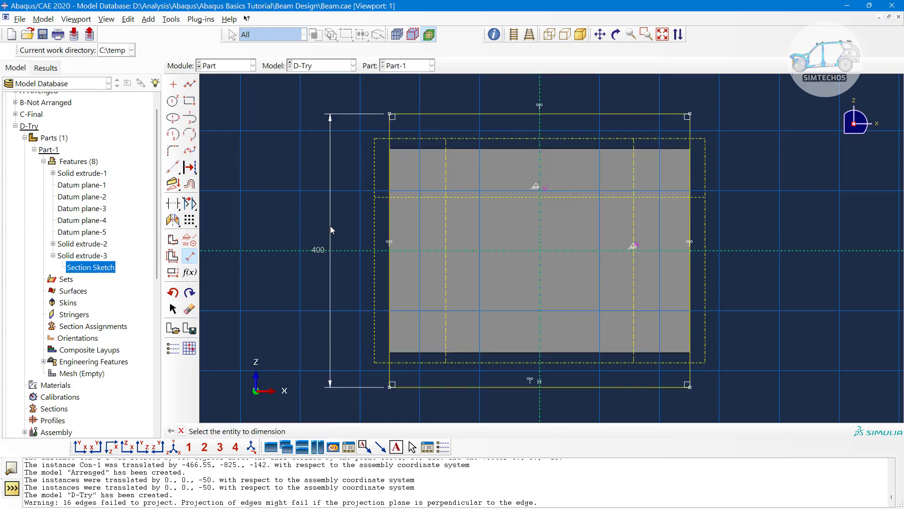
Dimension the horizontal side of the bottom plate's rectangle to 400 and end the dimension command.
{"action": "scroll", "coordinate": [402, 240], "scroll_direction": "down", "scroll_amount": 2}
{"action": "left_click", "coordinate": [448, 151]}
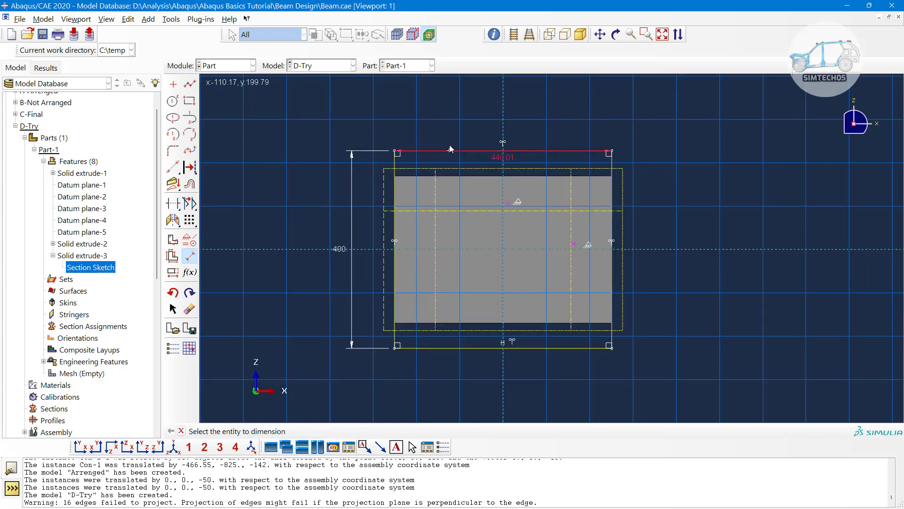
{"action": "left_click", "coordinate": [450, 128]}
{"action": "type", "text": "400"}
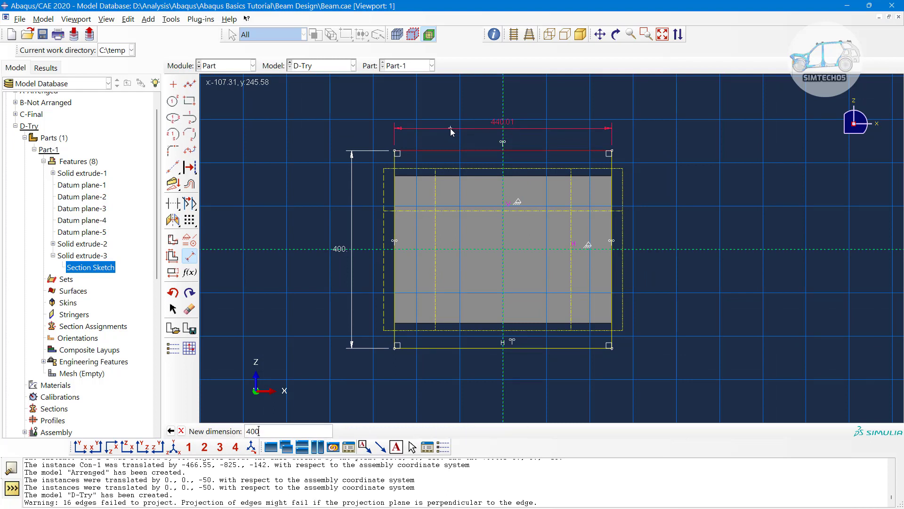
{"action": "key", "text": "Return"}
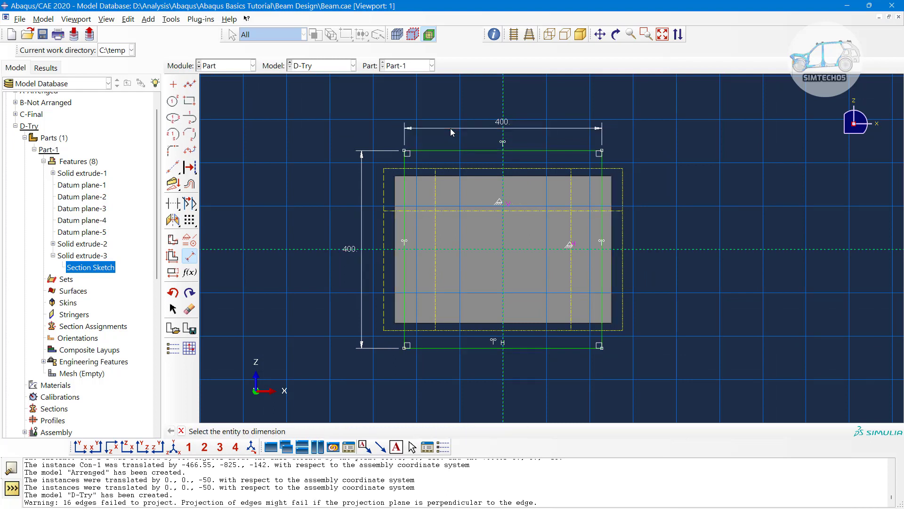
{"action": "middle_click", "coordinate": [700, 185]}
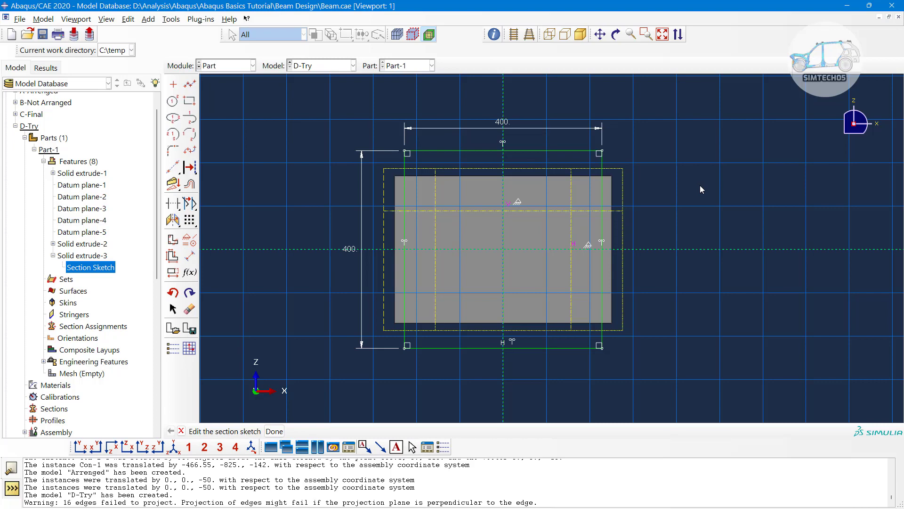
Finish editing the section sketch and regenerate the features of Part-1.
{"action": "middle_click", "coordinate": [700, 185]}
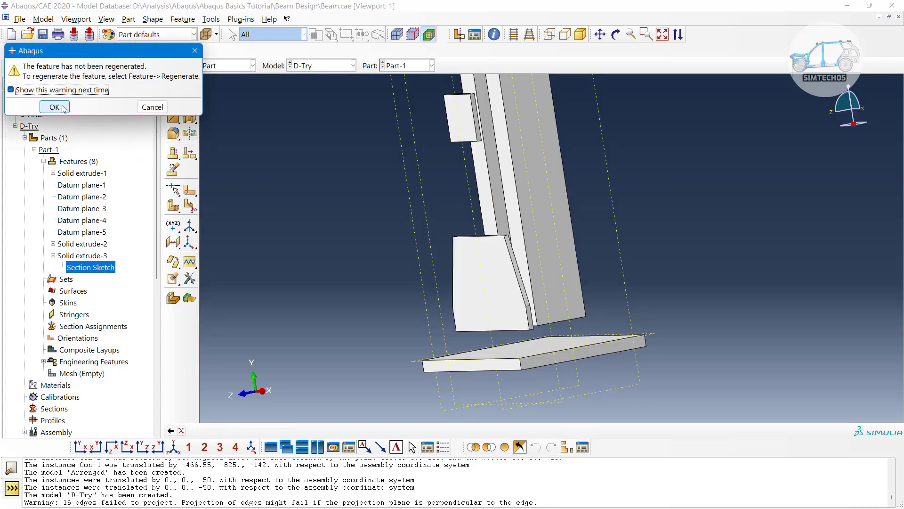
{"action": "left_click", "coordinate": [54, 106]}
{"action": "right_click", "coordinate": [71, 162]}
{"action": "left_click", "coordinate": [94, 179]}
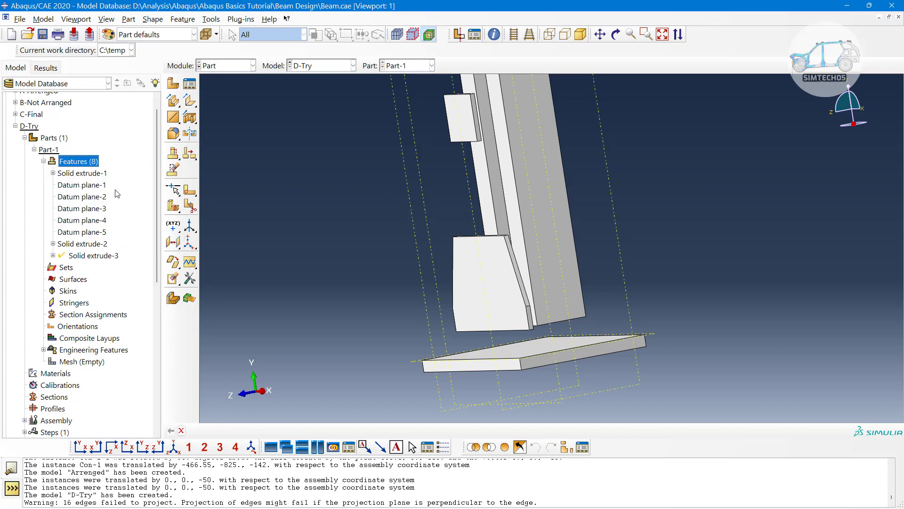
Start a planar wire sketch on the horizontal datum plane above the columns, orienting a column's top edge vertical and on the right.
{"action": "left_click", "coordinate": [616, 34]}
{"action": "left_click_drag", "start_coordinate": [537, 284], "coordinate": [586, 323]}
{"action": "scroll", "coordinate": [586, 323], "scroll_direction": "up", "scroll_amount": 3}
{"action": "middle_click_drag", "start_coordinate": [558, 295], "coordinate": [515, 341], "text": "ctrl+alt"}
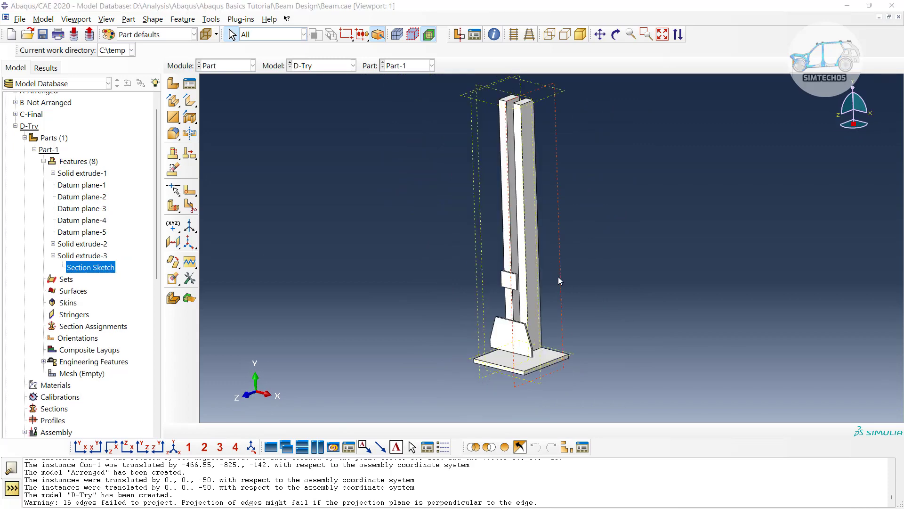
{"action": "middle_click_drag", "start_coordinate": [568, 274], "coordinate": [551, 262], "text": "ctrl+alt"}
{"action": "scroll", "coordinate": [543, 245], "scroll_direction": "up", "scroll_amount": 1}
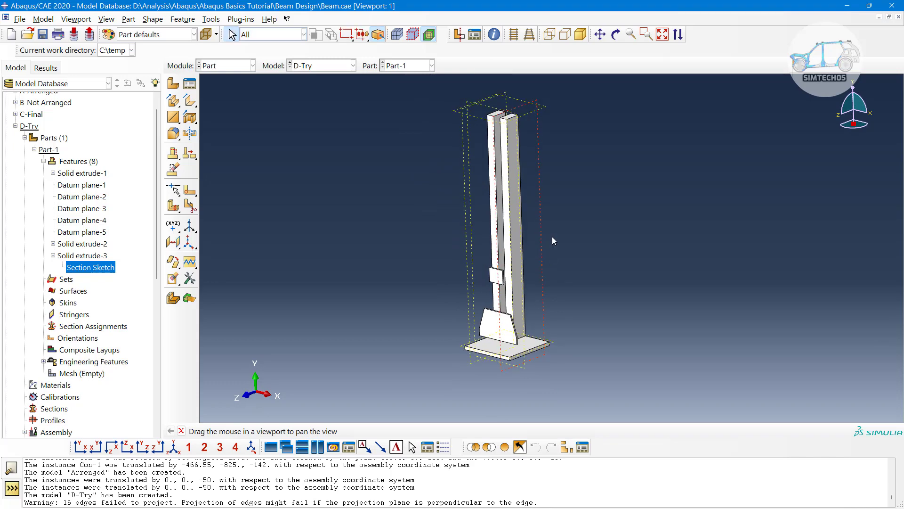
{"action": "scroll", "coordinate": [544, 176], "scroll_direction": "down", "scroll_amount": 1}
{"action": "middle_click_drag", "start_coordinate": [545, 194], "coordinate": [551, 217], "text": "ctrl+alt"}
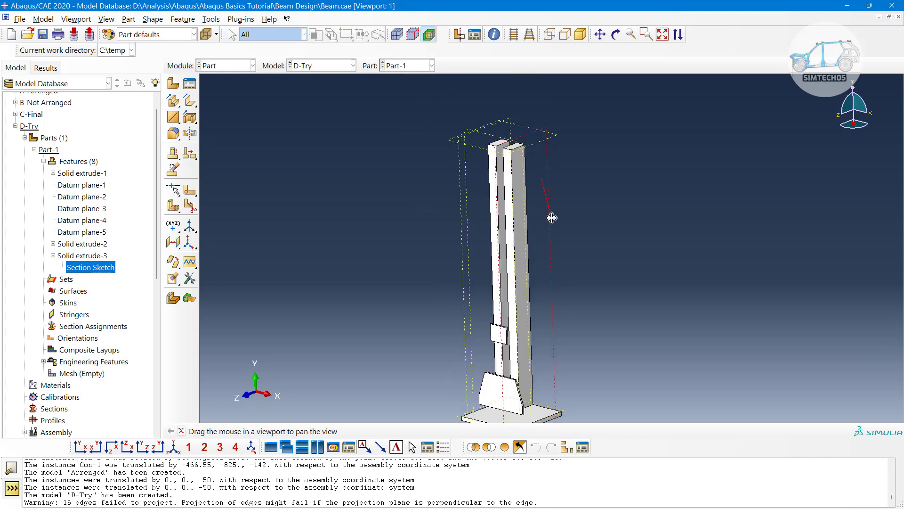
{"action": "left_click", "coordinate": [173, 118]}
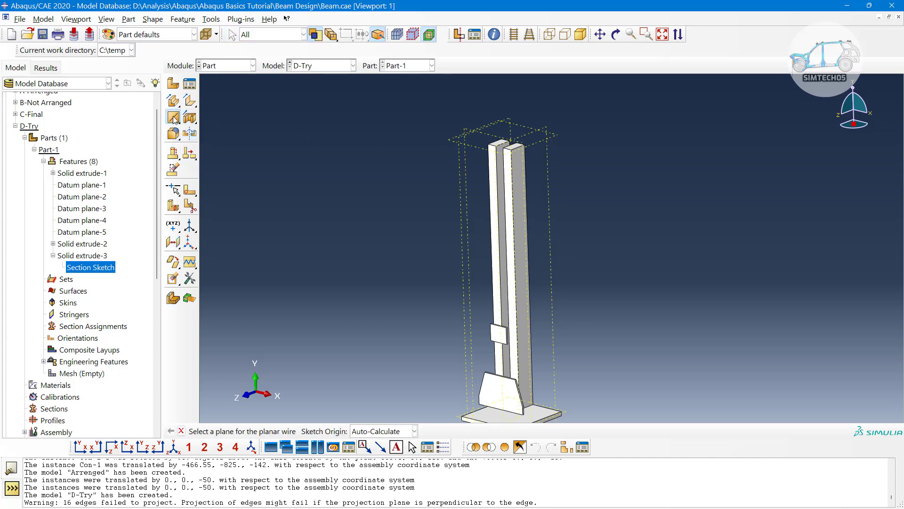
{"action": "mouse_move", "coordinate": [174, 119]}
{"action": "left_mouse_down"}
{"action": "mouse_move", "coordinate": [237, 122]}
{"action": "mouse_move", "coordinate": [178, 120]}
{"action": "left_mouse_up"}
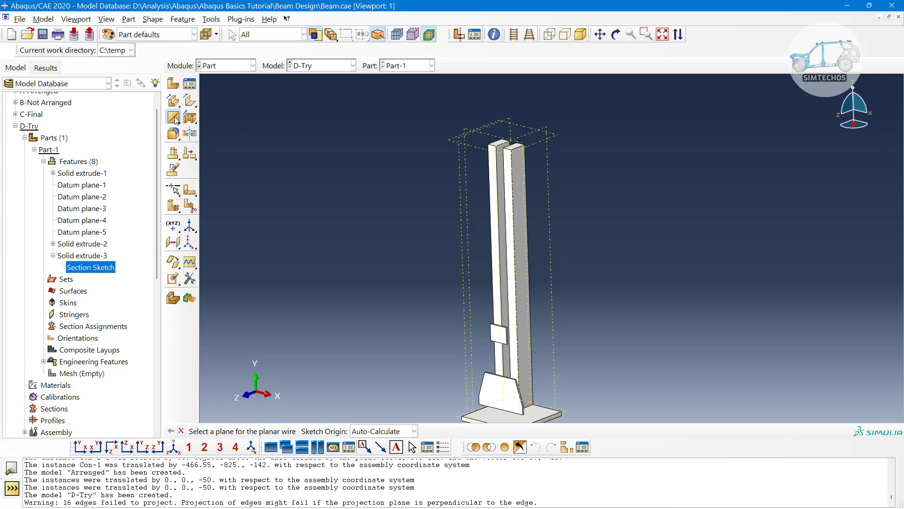
{"action": "left_click", "coordinate": [553, 139]}
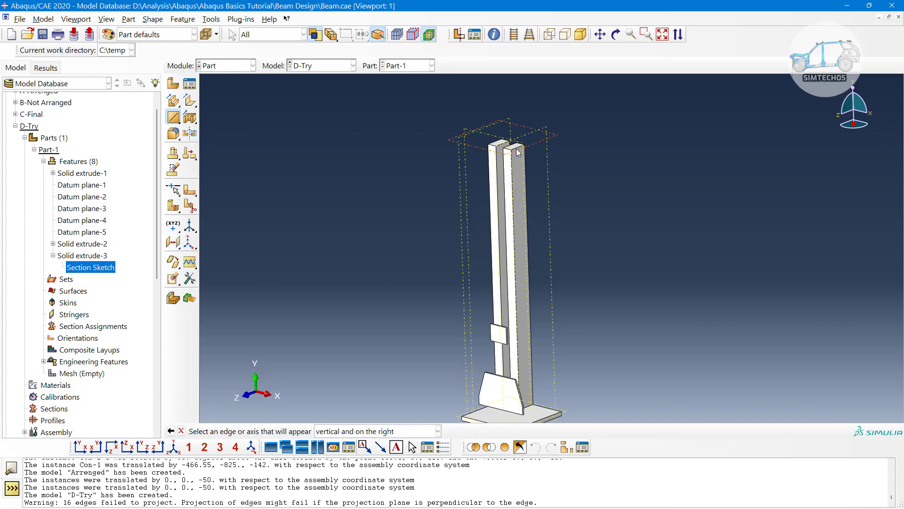
{"action": "left_click", "coordinate": [517, 148]}
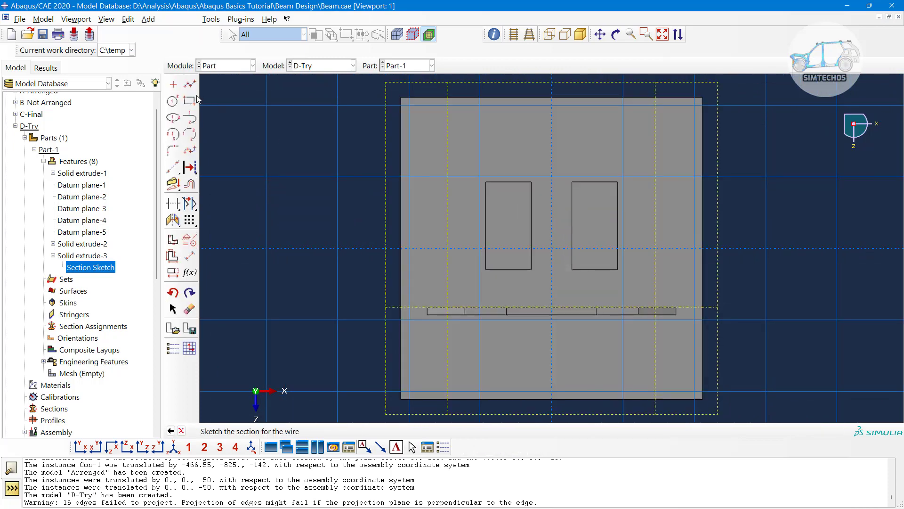
Draw a rectangle inside the left column's outline in the wire sketch.
{"action": "left_click", "coordinate": [189, 101]}
{"action": "scroll", "coordinate": [588, 236], "scroll_direction": "up", "scroll_amount": 3}
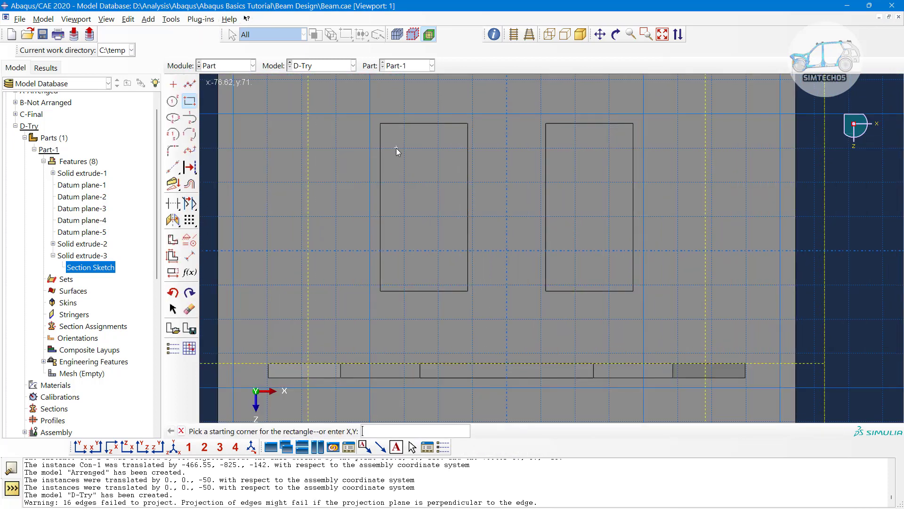
{"action": "left_click", "coordinate": [397, 147]}
{"action": "left_click", "coordinate": [449, 265]}
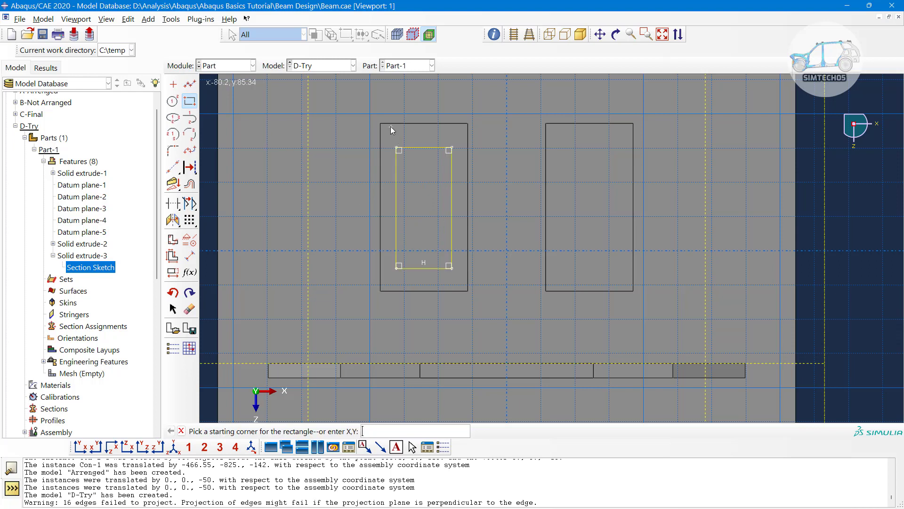
Project the left column's four outline edges onto the sketch and set them as construction geometry.
{"action": "left_click", "coordinate": [188, 181]}
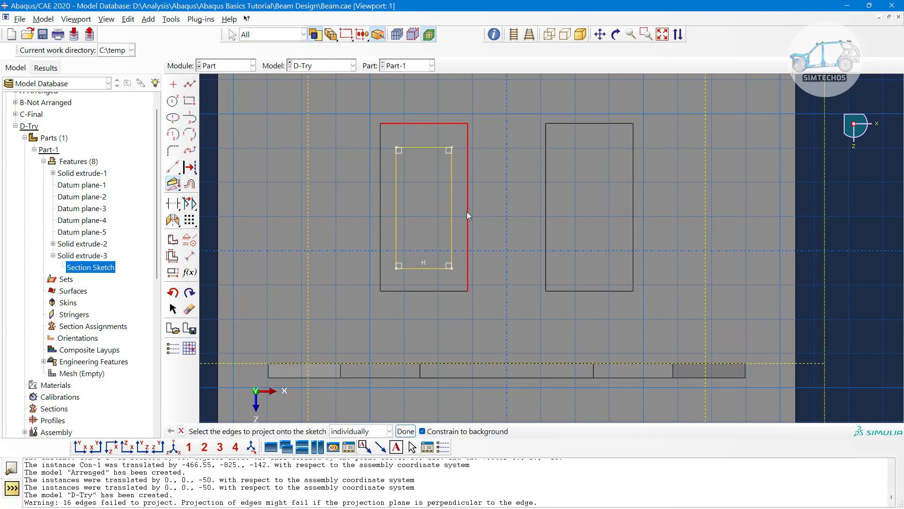
{"action": "left_click_drag", "start_coordinate": [390, 304], "coordinate": [389, 306], "text": "shift"}
{"action": "middle_click", "coordinate": [389, 306]}
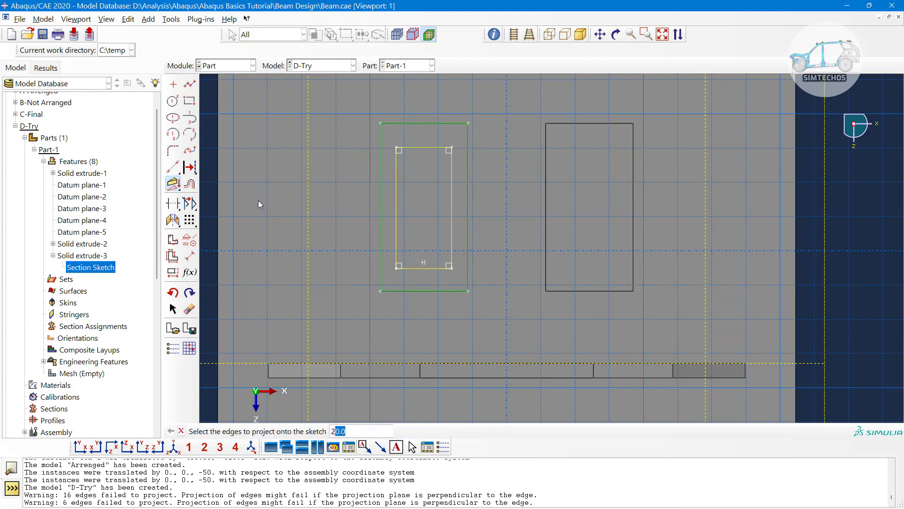
{"action": "left_click", "coordinate": [190, 167]}
{"action": "left_click_drag", "start_coordinate": [347, 90], "coordinate": [390, 132]}
{"action": "left_click_drag", "start_coordinate": [461, 284], "coordinate": [483, 308], "text": "shift"}
{"action": "middle_click", "coordinate": [474, 312]}
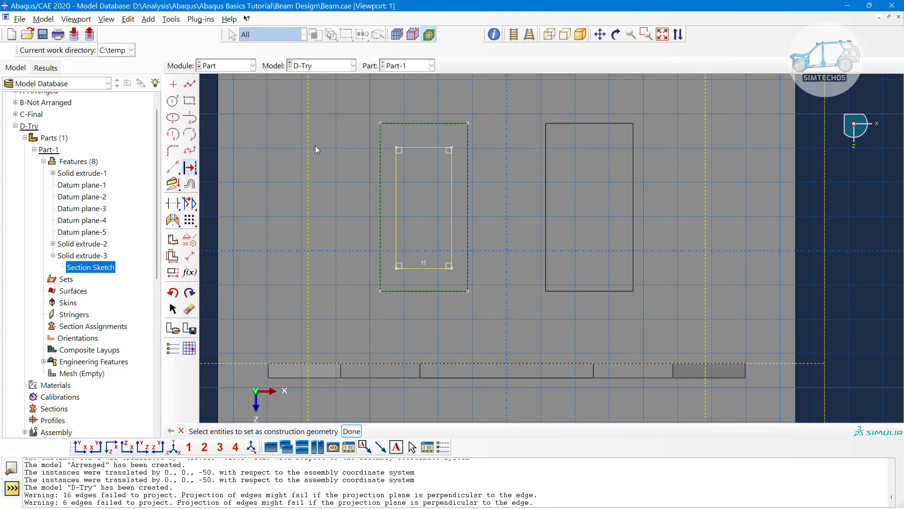
Dimension the gap between the top edges of the inner rectangle and the column outline to 10.
{"action": "left_click", "coordinate": [190, 256]}
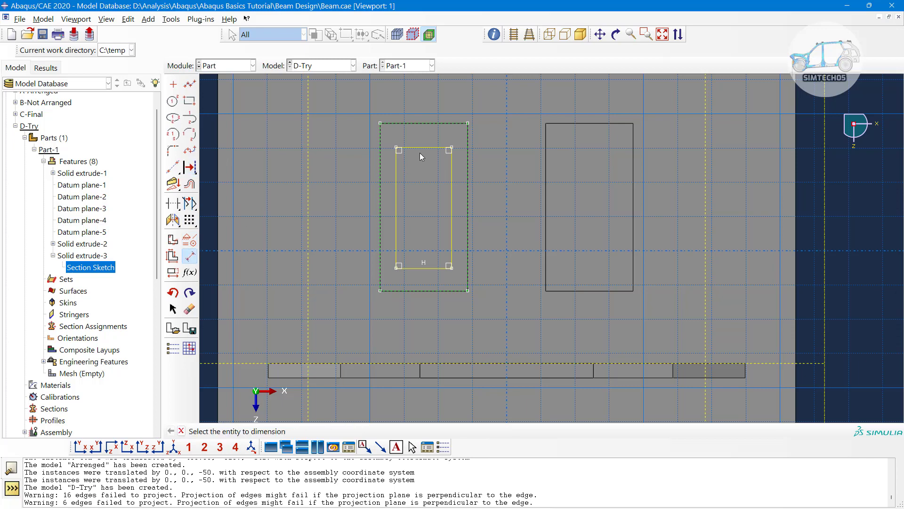
{"action": "left_click", "coordinate": [421, 121]}
{"action": "left_click", "coordinate": [420, 121]}
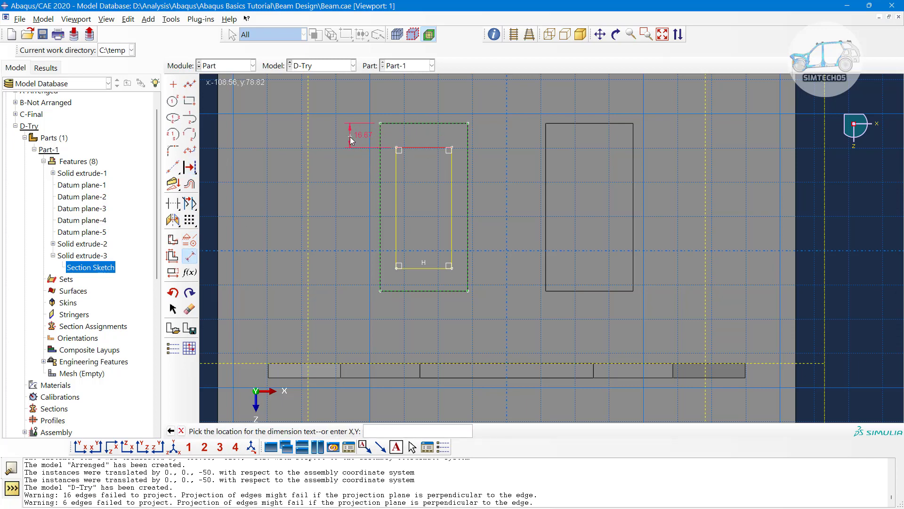
{"action": "left_click", "coordinate": [350, 136]}
{"action": "type", "text": "10"}
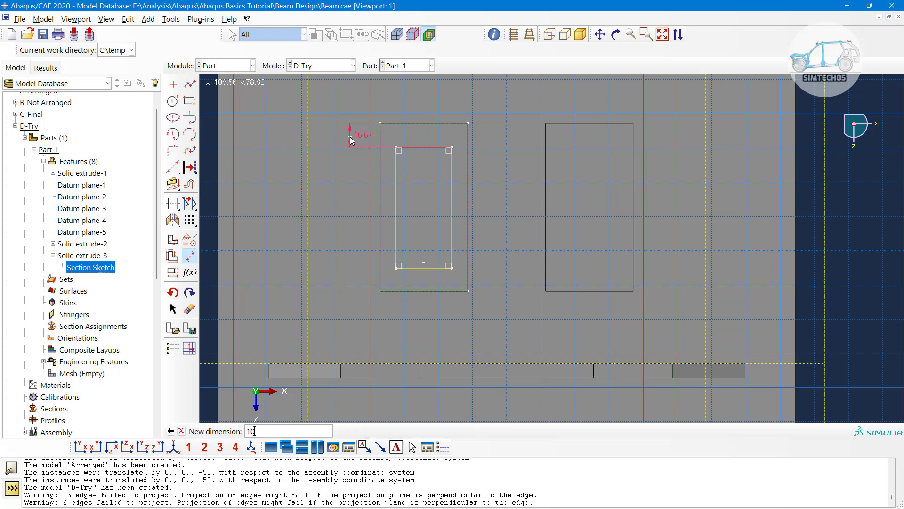
{"action": "key", "text": "Return"}
Dimension the gap between the left edges of the inner rectangle and the column outline to 10.
{"action": "left_click", "coordinate": [396, 202]}
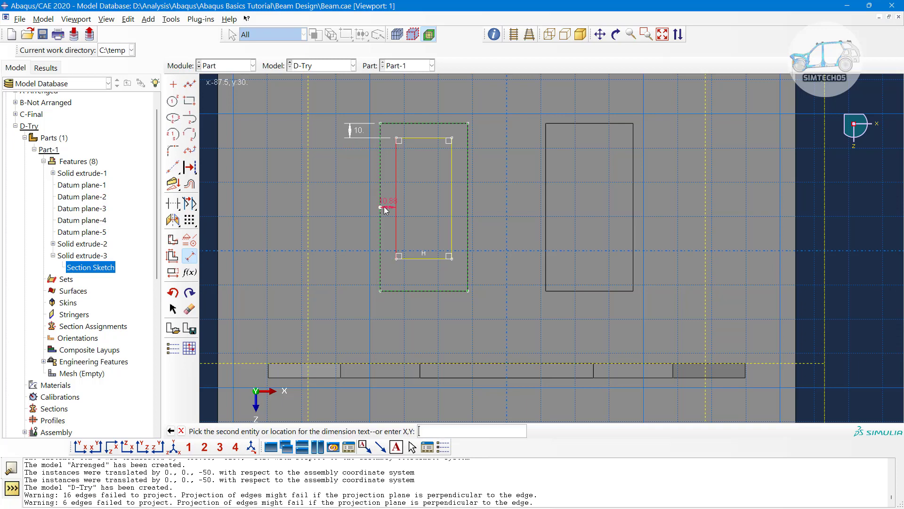
{"action": "left_click", "coordinate": [381, 207]}
{"action": "left_click", "coordinate": [360, 269]}
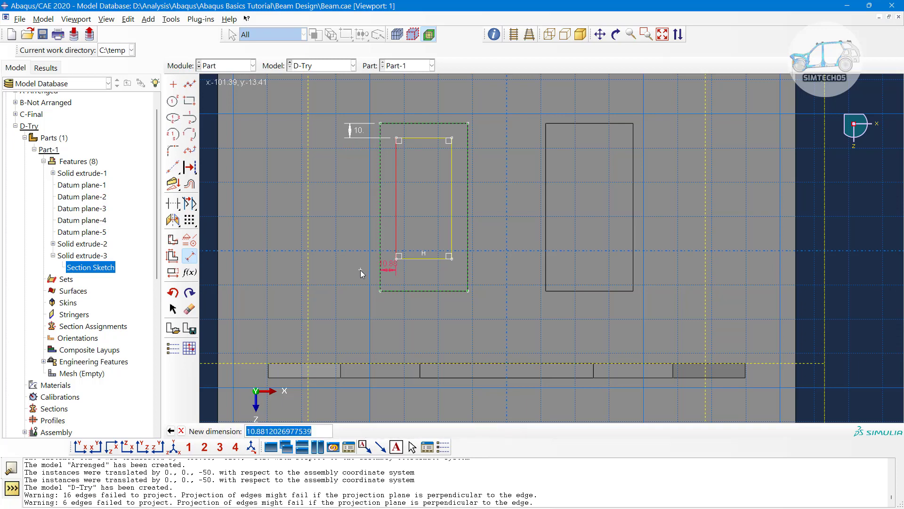
{"action": "type", "text": "10"}
{"action": "key", "text": "Return"}
Dimension the gap between the bottom edges of the inner rectangle and the column outline to 10.
{"action": "left_click", "coordinate": [437, 256]}
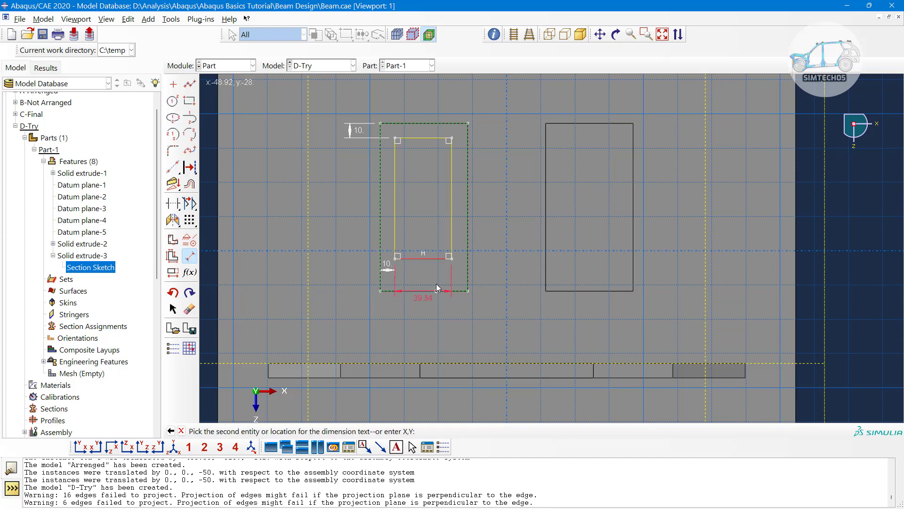
{"action": "left_click", "coordinate": [382, 290]}
{"action": "left_click", "coordinate": [352, 293]}
{"action": "type", "text": "1"}
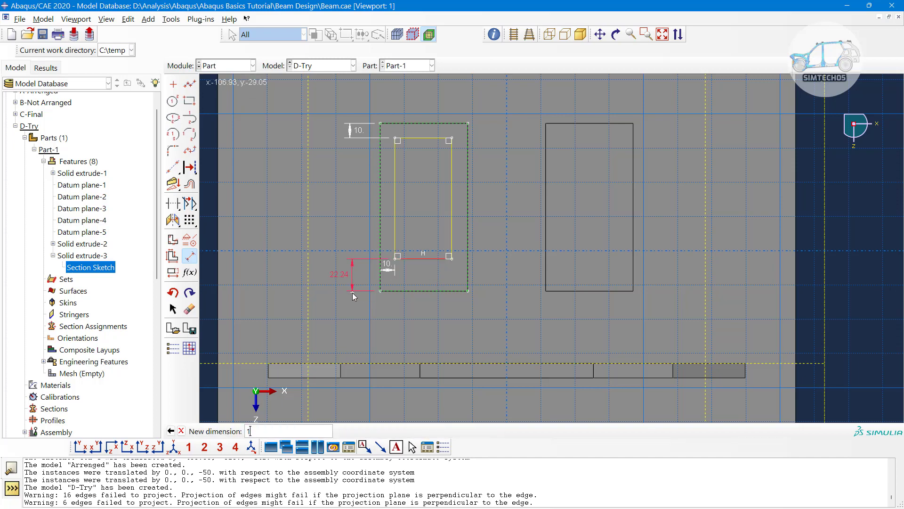
{"action": "type", "text": "0"}
{"action": "key", "text": "Return"}
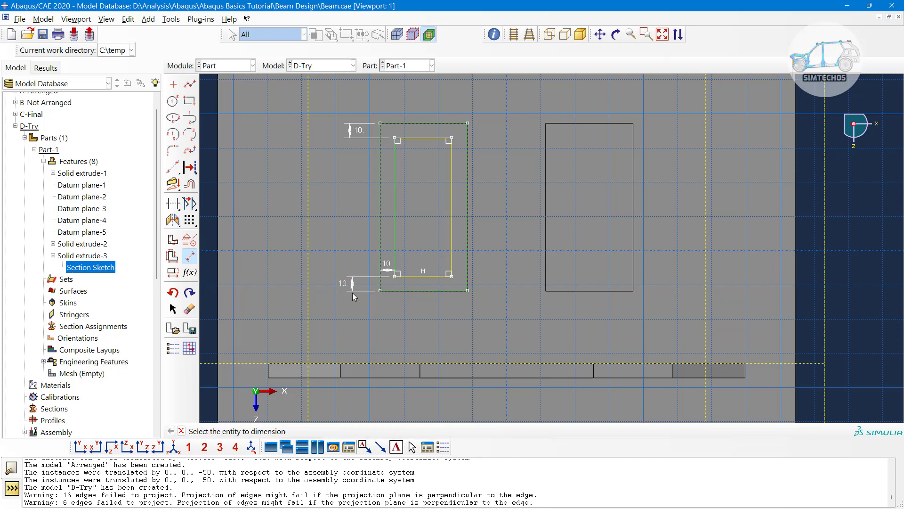
Dimension the gap between the right edges of the inner rectangle and column outline to 10, and finish the wire sketch.
{"action": "left_click", "coordinate": [458, 233]}
{"action": "left_click", "coordinate": [468, 238]}
{"action": "left_click", "coordinate": [464, 315]}
{"action": "type", "text": "1"}
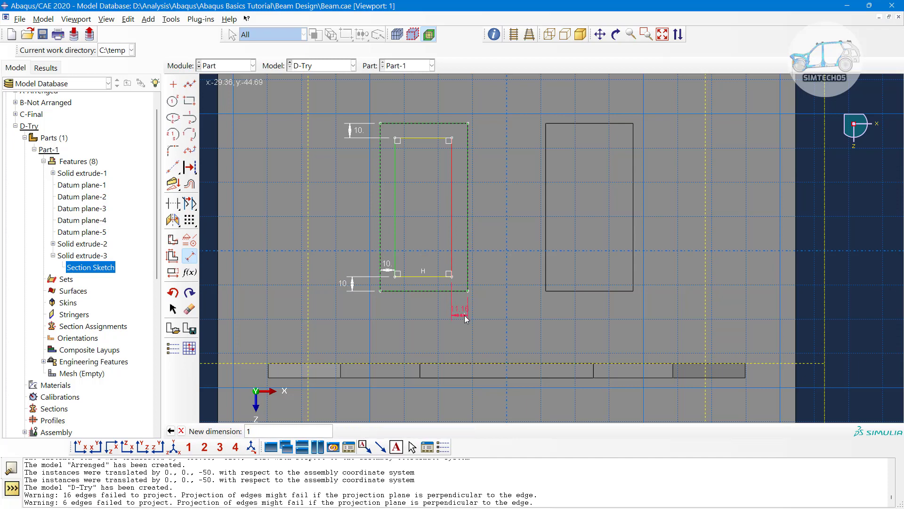
{"action": "type", "text": "0"}
{"action": "key", "text": "Return"}
{"action": "middle_click", "coordinate": [517, 244]}
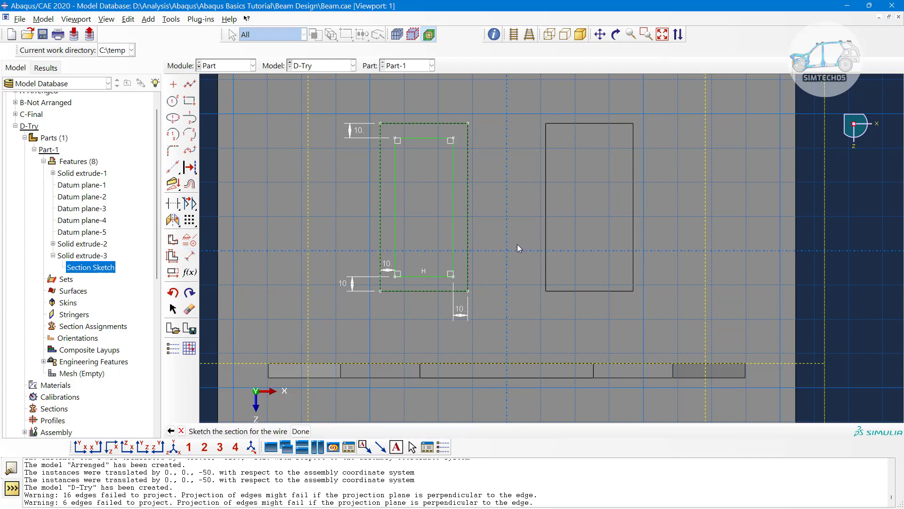
{"action": "middle_click", "coordinate": [517, 244]}
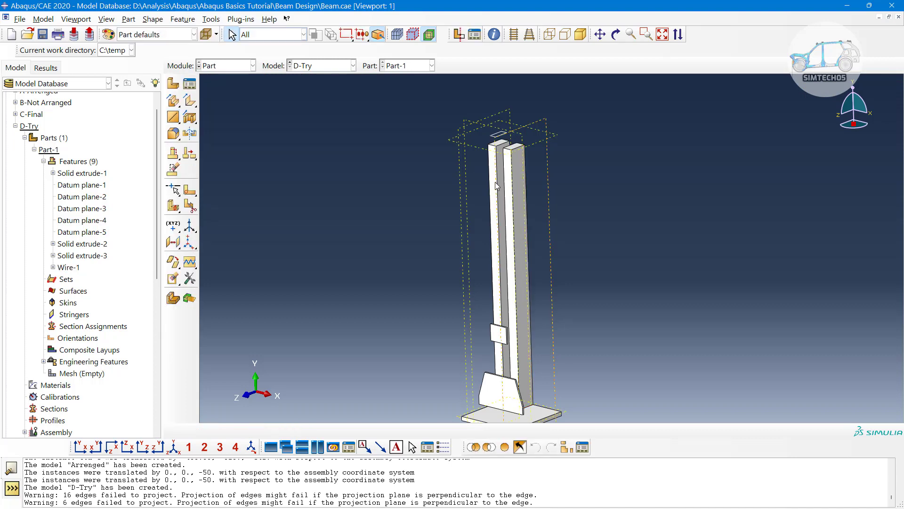
Start a planar wire sketch on the YZ-parallel datum plane at the columns' +X side, with a column's long edge vertical and on the right.
{"action": "left_click", "coordinate": [173, 117]}
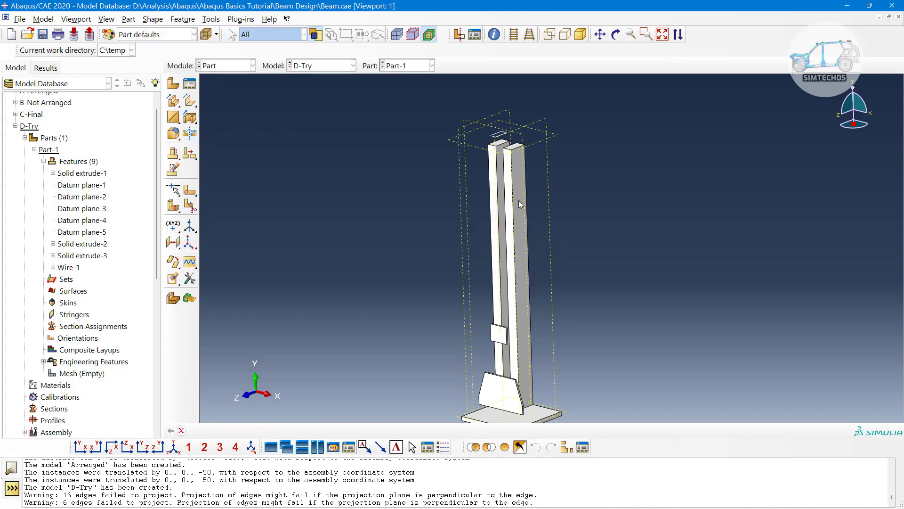
{"action": "left_click_drag", "start_coordinate": [520, 245], "coordinate": [464, 247], "text": "ctrl+alt"}
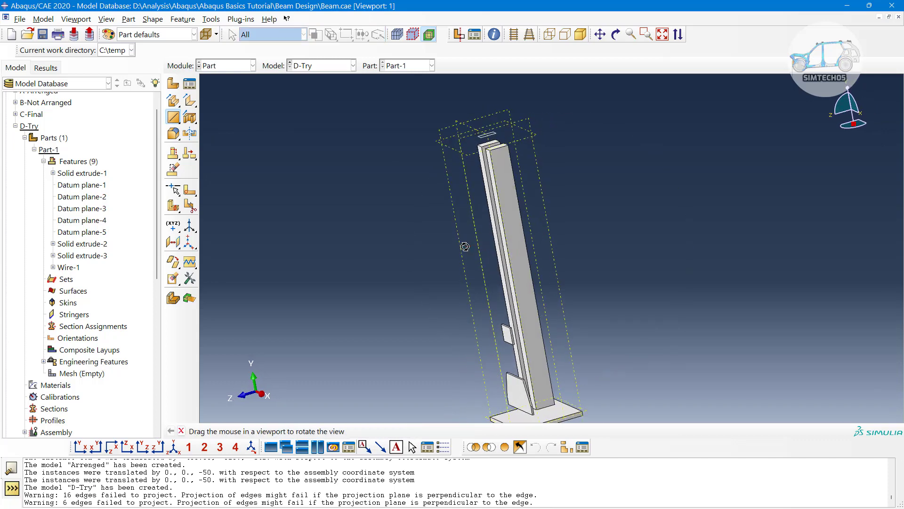
{"action": "middle_click_drag", "start_coordinate": [559, 303], "coordinate": [548, 276], "text": "ctrl+alt"}
{"action": "left_click_drag", "start_coordinate": [556, 294], "coordinate": [521, 303], "text": "ctrl+alt"}
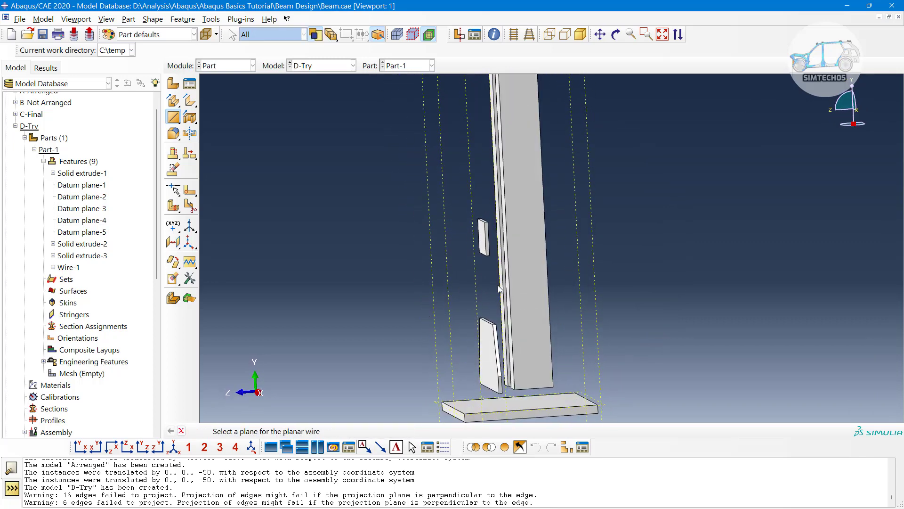
{"action": "left_click_drag", "start_coordinate": [542, 259], "coordinate": [561, 268], "text": "ctrl+alt"}
{"action": "scroll", "coordinate": [562, 269], "scroll_direction": "up", "scroll_amount": 4}
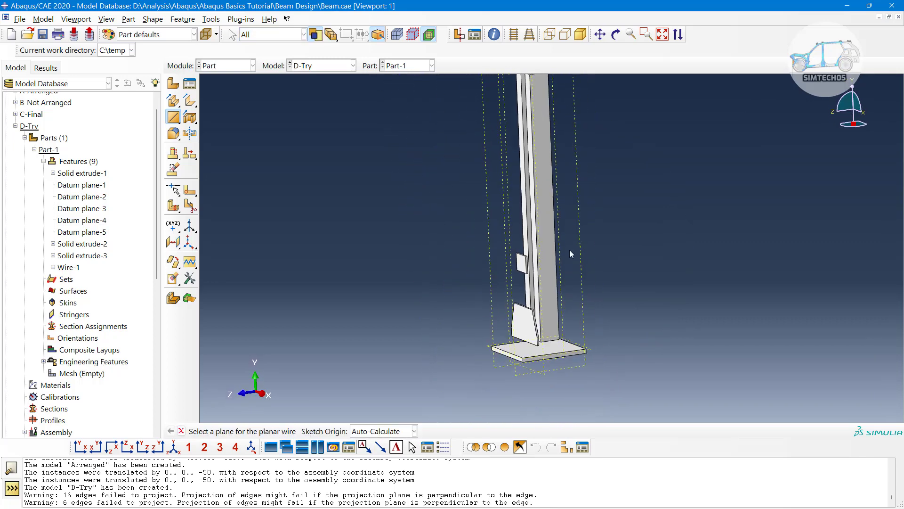
{"action": "middle_click_drag", "start_coordinate": [569, 228], "coordinate": [566, 307], "text": "ctrl+alt"}
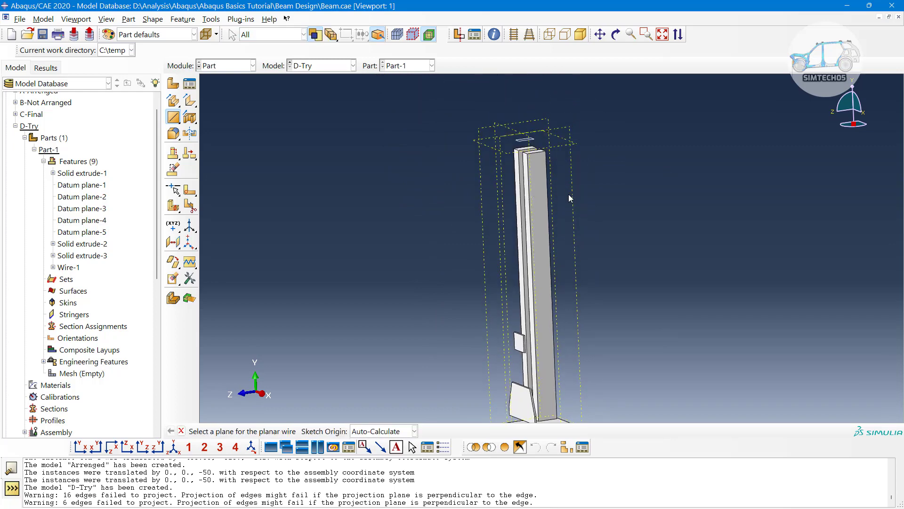
{"action": "scroll", "coordinate": [569, 198], "scroll_direction": "up", "scroll_amount": 2}
{"action": "left_click_drag", "start_coordinate": [569, 205], "coordinate": [580, 272], "text": "ctrl+alt"}
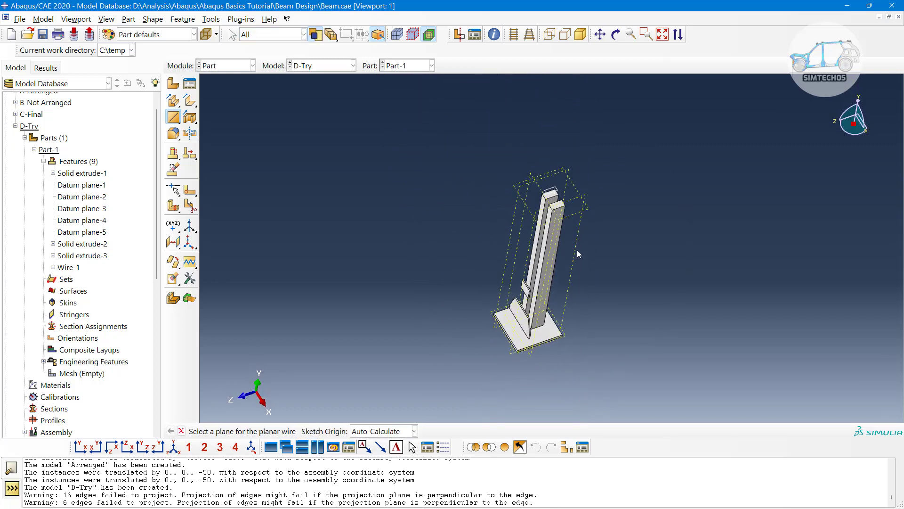
{"action": "left_click", "coordinate": [577, 250]}
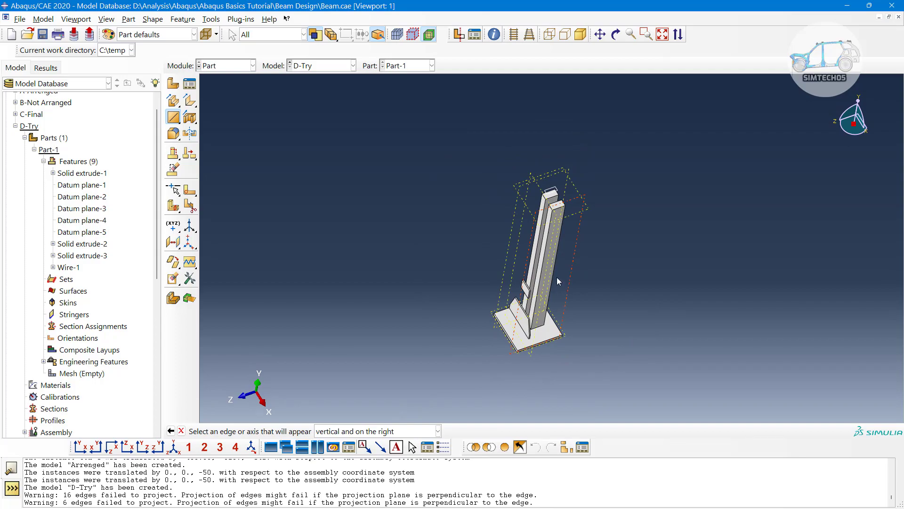
{"action": "left_click", "coordinate": [555, 274]}
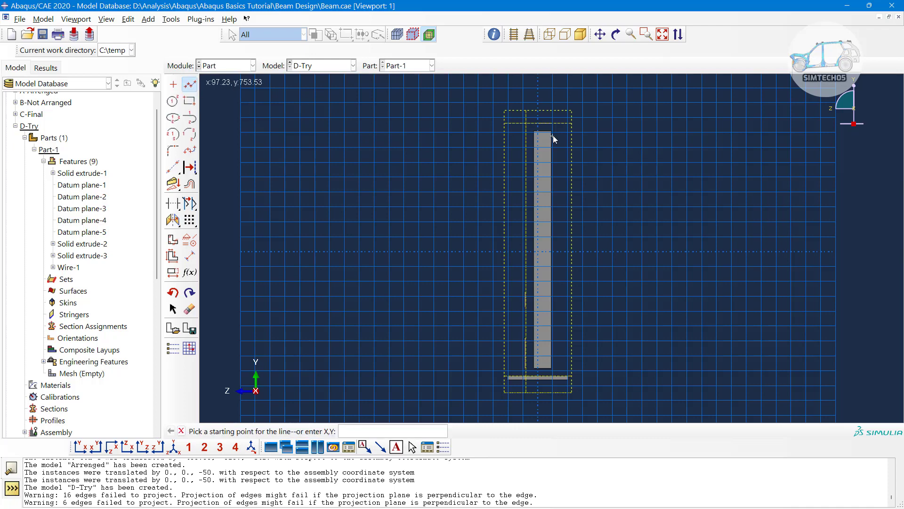
Sketch a vertical line beside the column, from near the column's top end to just above the base plate.
{"action": "scroll", "coordinate": [551, 135], "scroll_direction": "up", "scroll_amount": 5}
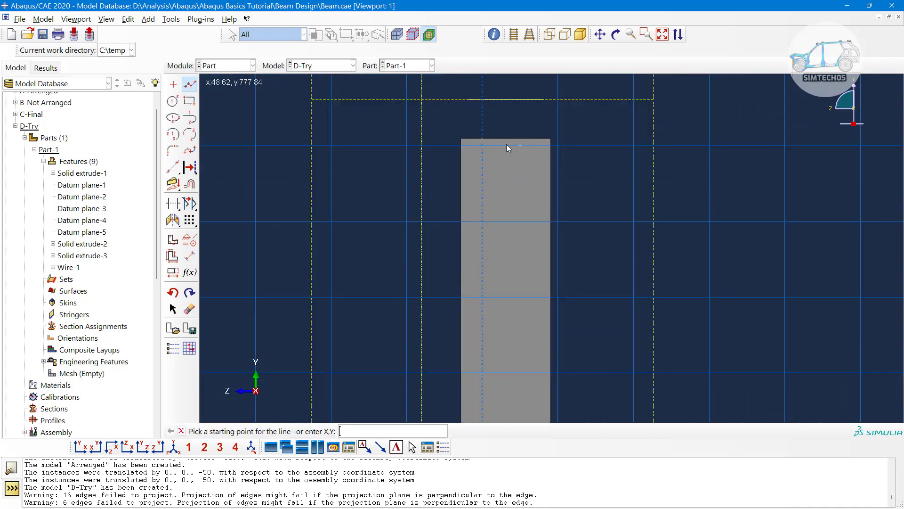
{"action": "scroll", "coordinate": [438, 143], "scroll_direction": "down", "scroll_amount": 1}
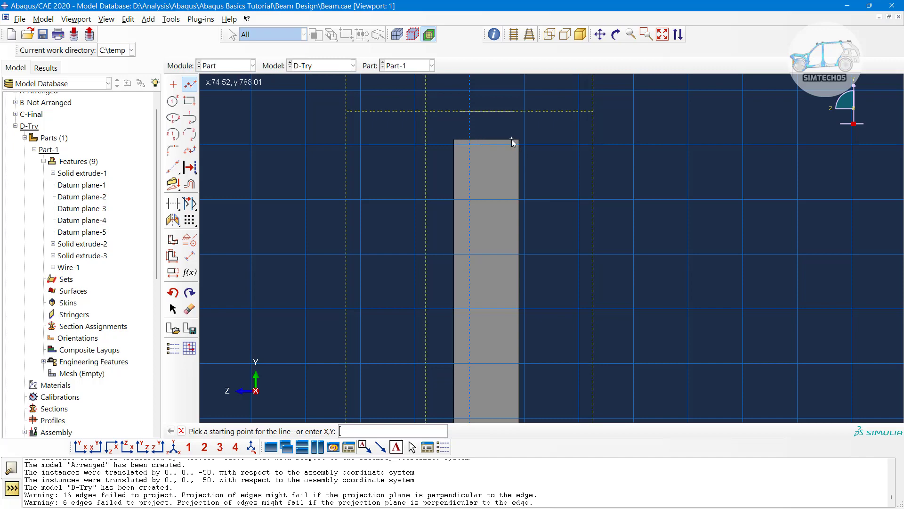
{"action": "left_click", "coordinate": [552, 144]}
{"action": "scroll", "coordinate": [549, 238], "scroll_direction": "down", "scroll_amount": 4}
{"action": "scroll", "coordinate": [556, 334], "scroll_direction": "up", "scroll_amount": 3}
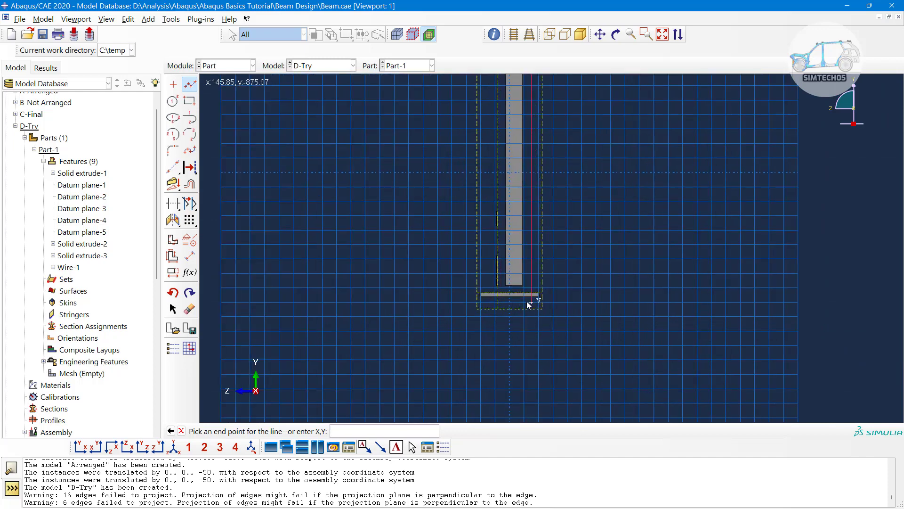
{"action": "scroll", "coordinate": [528, 284], "scroll_direction": "up", "scroll_amount": 3}
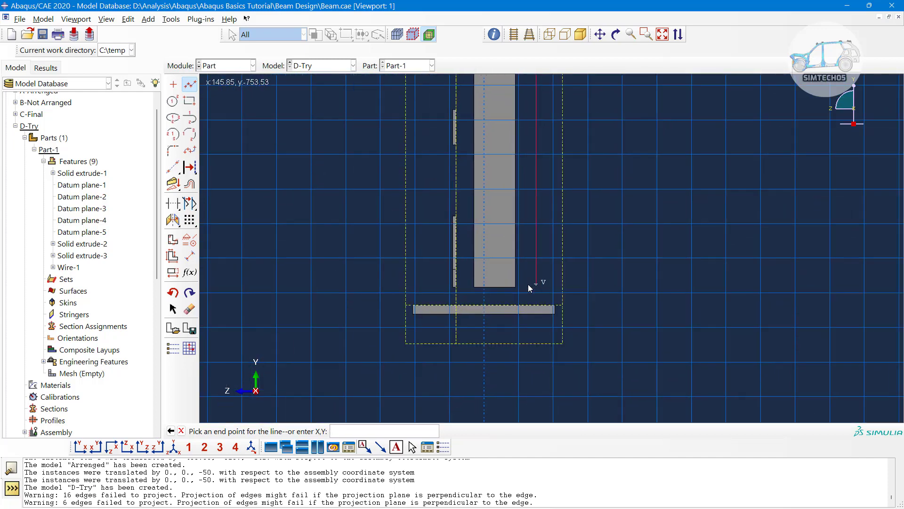
{"action": "left_click", "coordinate": [537, 293]}
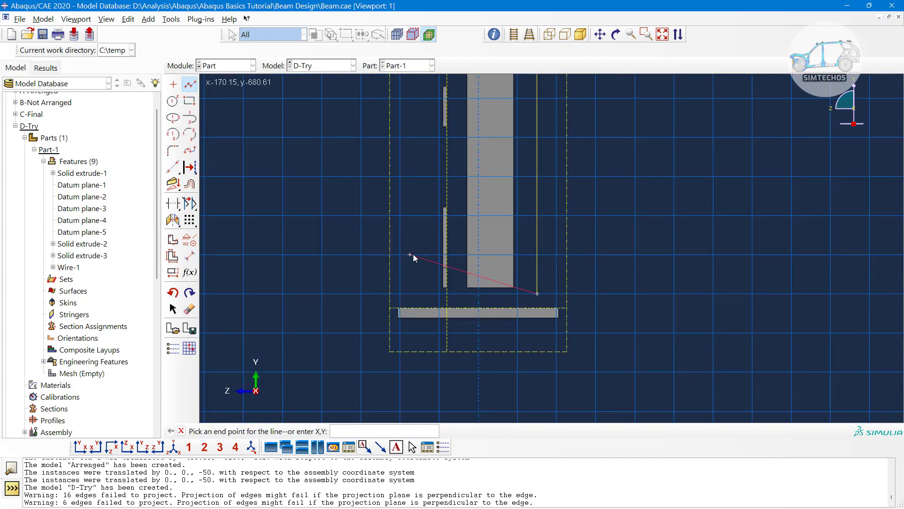
{"action": "middle_click", "coordinate": [325, 253]}
Dimension the vertical line's length to 1550 and finish the wire sketch.
{"action": "left_click", "coordinate": [191, 256]}
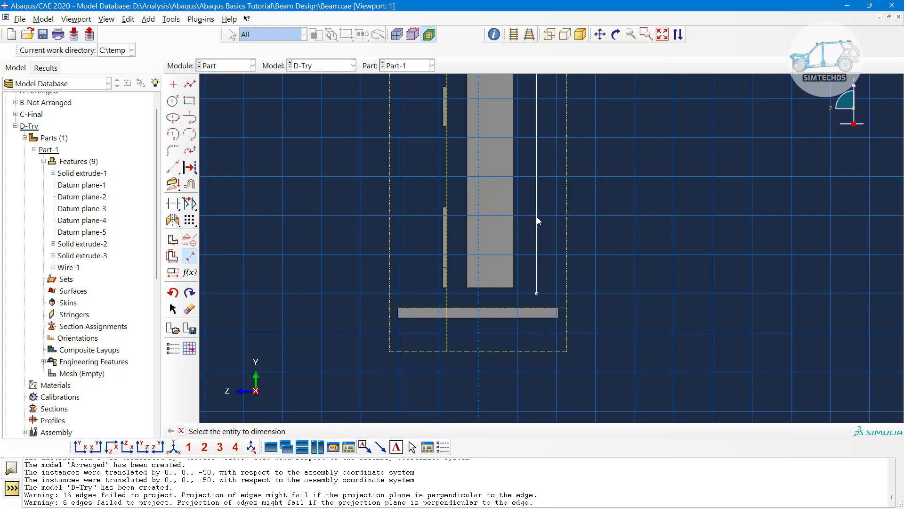
{"action": "left_click", "coordinate": [537, 221]}
{"action": "left_click", "coordinate": [609, 216]}
{"action": "type", "text": "1550"}
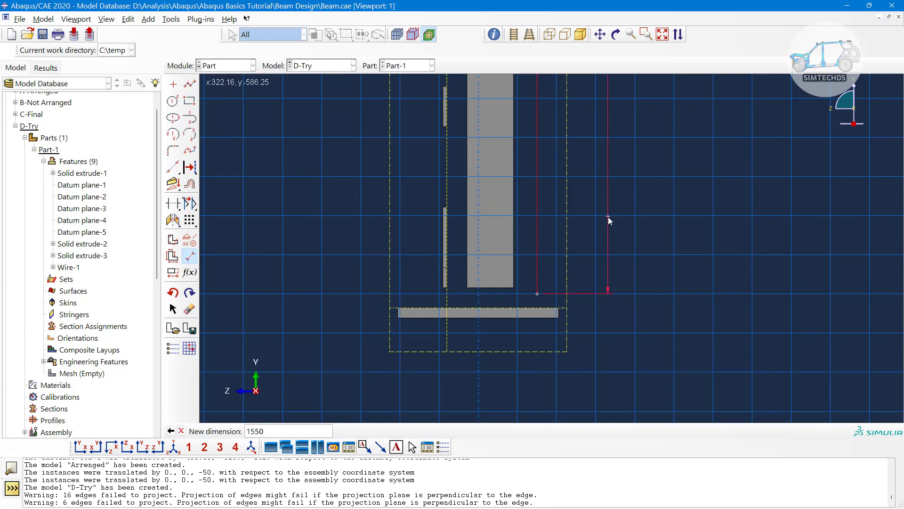
{"action": "key", "text": "Return"}
{"action": "scroll", "coordinate": [598, 182], "scroll_direction": "down", "scroll_amount": 3}
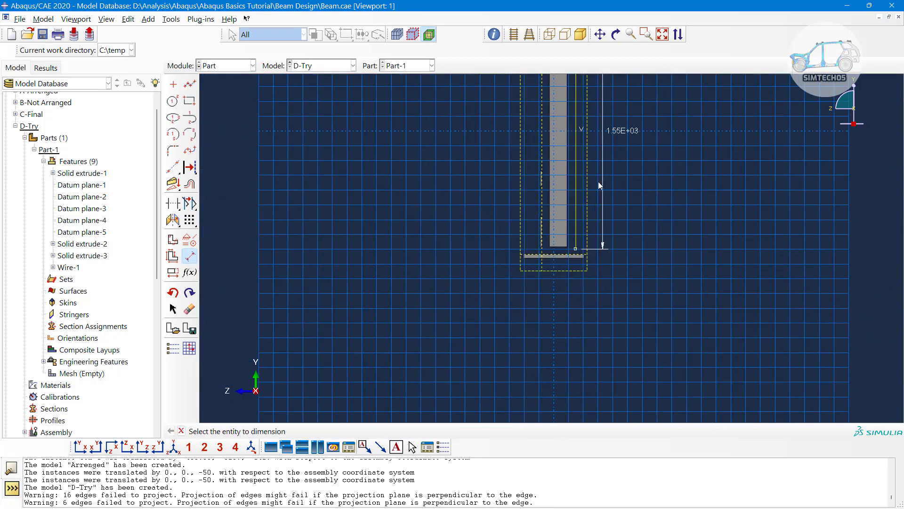
{"action": "middle_click_drag", "start_coordinate": [607, 171], "coordinate": [546, 343], "text": "ctrl+alt"}
{"action": "middle_click", "coordinate": [589, 222]}
{"action": "middle_click", "coordinate": [589, 222]}
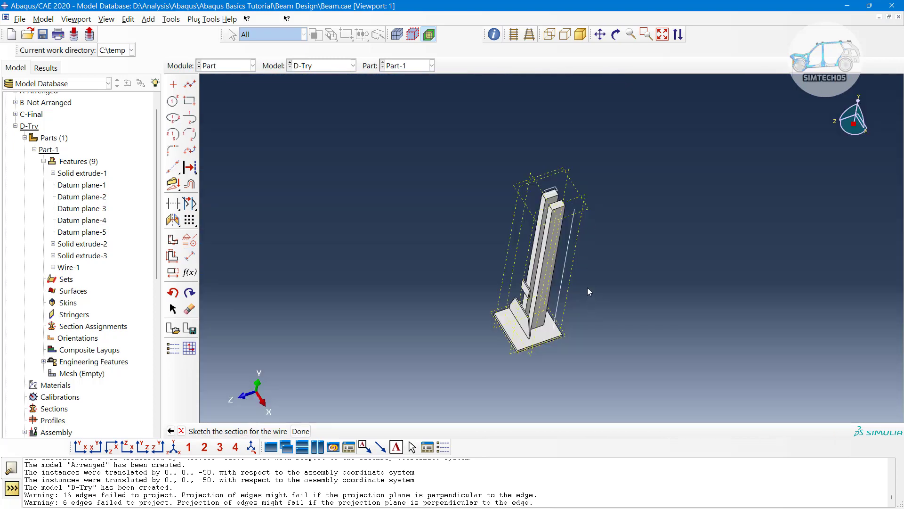
{"action": "left_click_drag", "start_coordinate": [601, 303], "coordinate": [587, 260], "text": "ctrl+alt"}
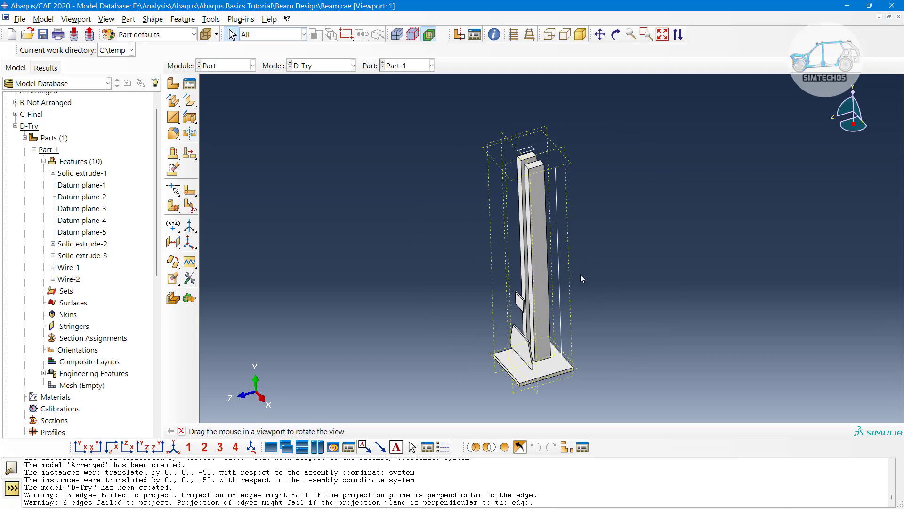
{"action": "scroll", "coordinate": [580, 278], "scroll_direction": "down", "scroll_amount": 1}
{"action": "middle_click_drag", "start_coordinate": [586, 302], "coordinate": [597, 316], "text": "ctrl+alt"}
{"action": "scroll", "coordinate": [536, 349], "scroll_direction": "down", "scroll_amount": 2}
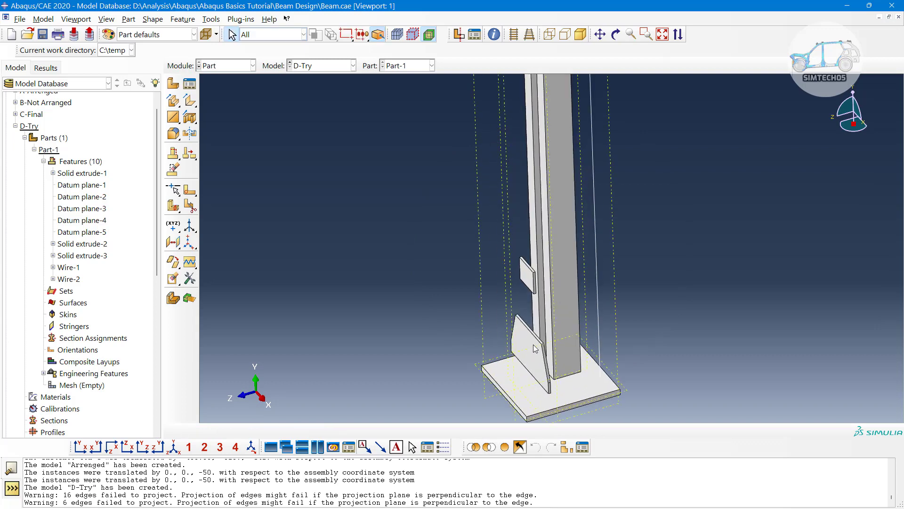
{"action": "scroll", "coordinate": [528, 368], "scroll_direction": "up", "scroll_amount": 2}
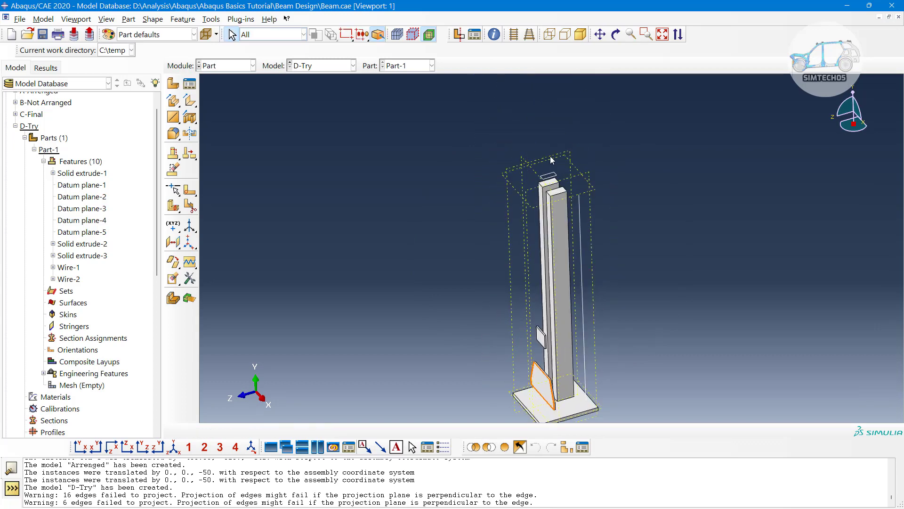
{"action": "scroll", "coordinate": [612, 236], "scroll_direction": "down", "scroll_amount": 1}
{"action": "left_click_drag", "start_coordinate": [658, 264], "coordinate": [641, 258], "text": "ctrl+alt"}
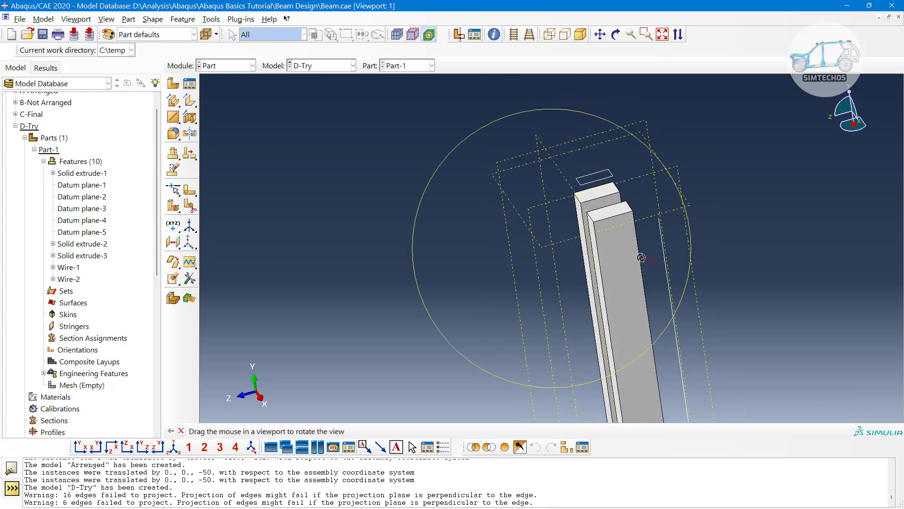
{"action": "left_click", "coordinate": [171, 102]}
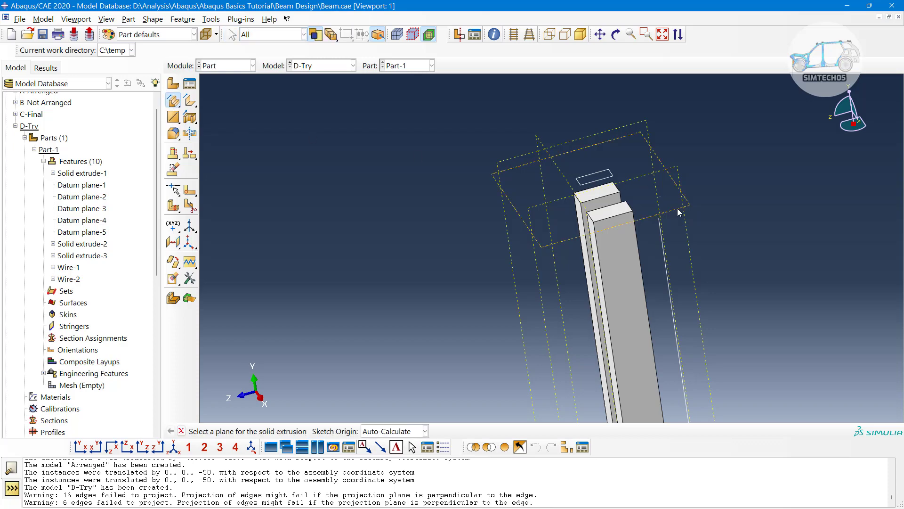
{"action": "left_click", "coordinate": [679, 211]}
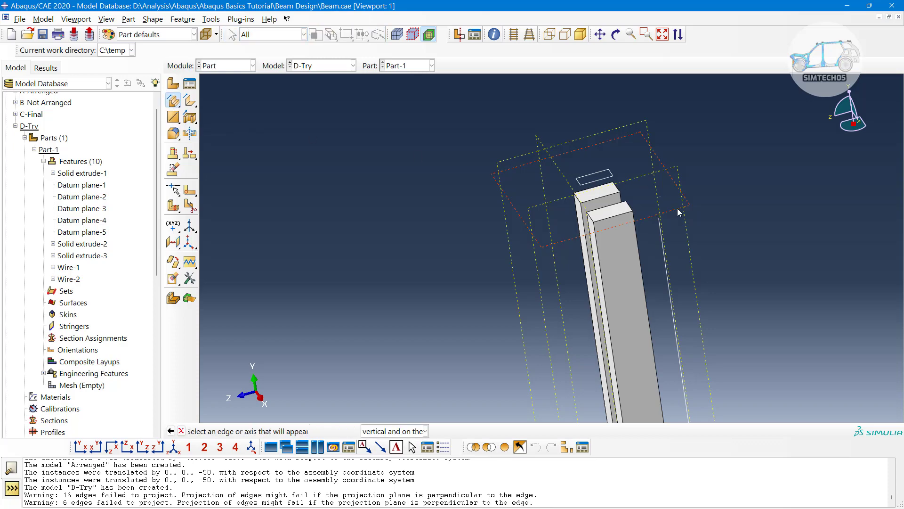
{"action": "left_click", "coordinate": [629, 205]}
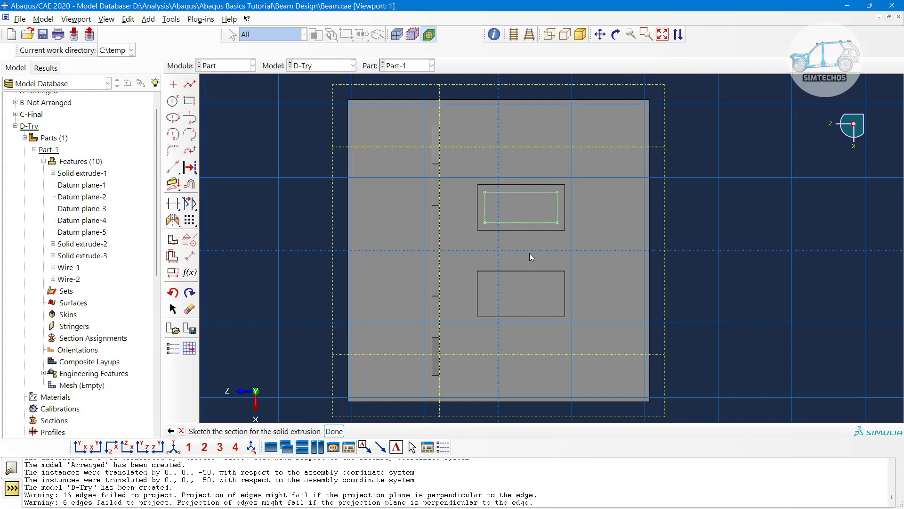
{"action": "left_click", "coordinate": [189, 101]}
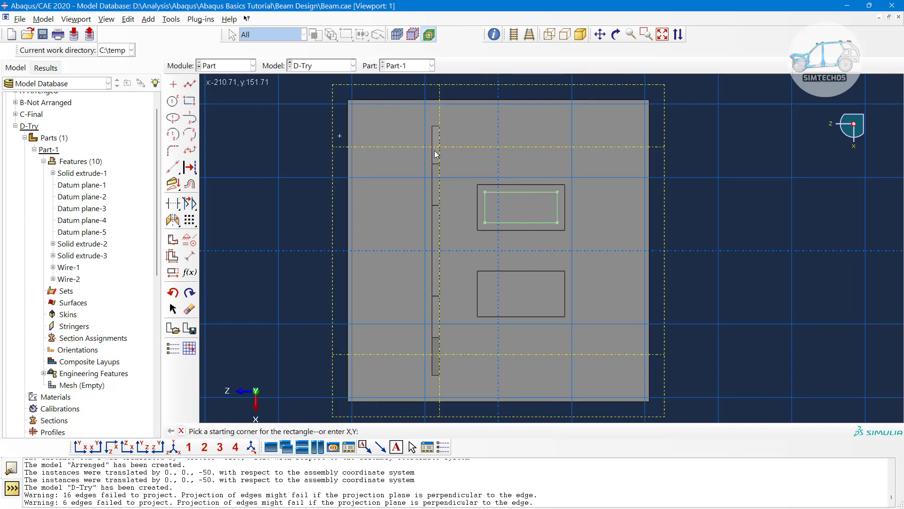
{"action": "left_click", "coordinate": [718, 178]}
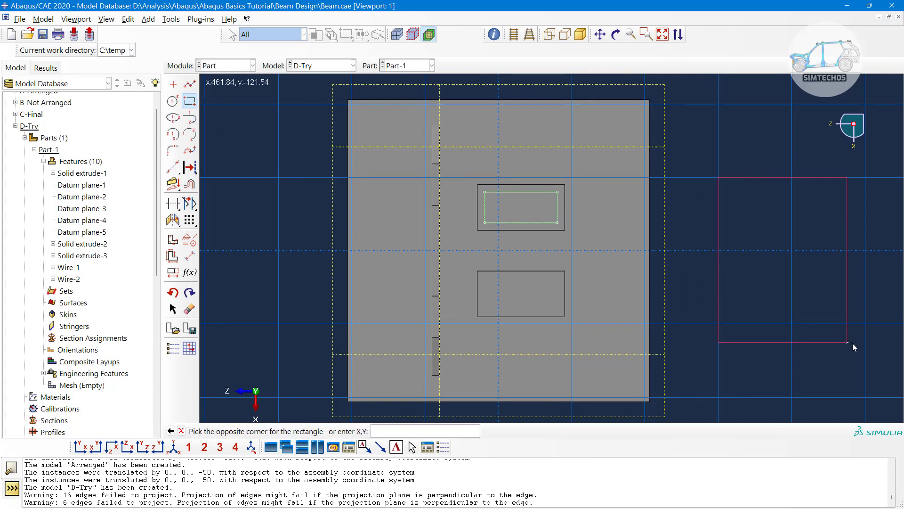
{"action": "left_click", "coordinate": [865, 342]}
{"action": "middle_click_drag", "start_coordinate": [788, 332], "coordinate": [686, 317], "text": "ctrl+alt"}
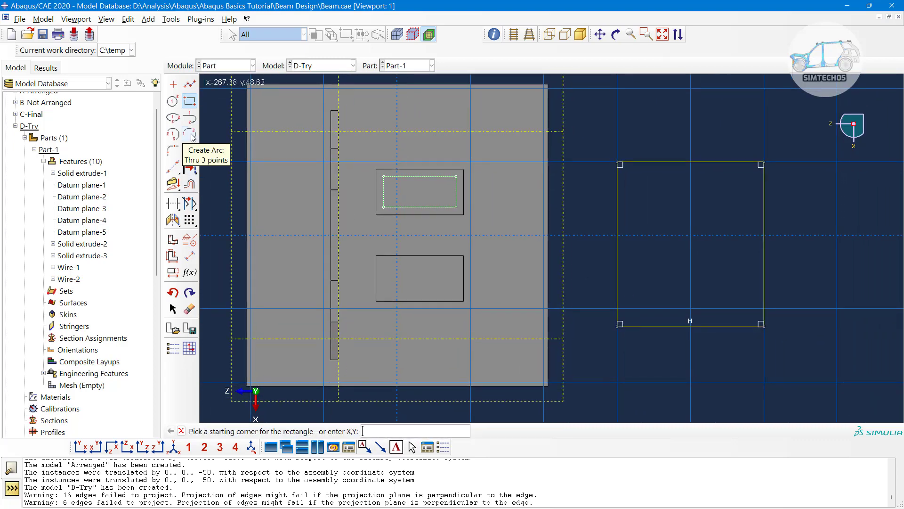
{"action": "left_click", "coordinate": [182, 431]}
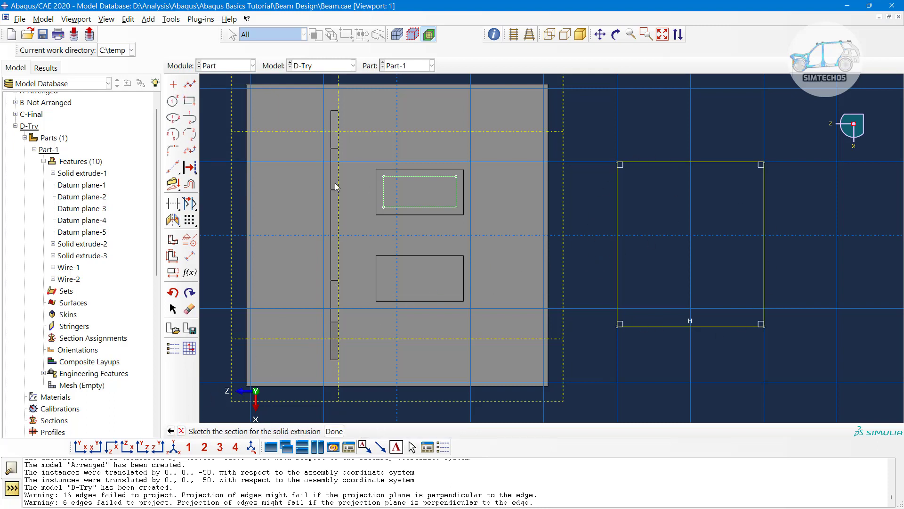
{"action": "left_click", "coordinate": [182, 431]}
{"action": "left_click", "coordinate": [410, 283]}
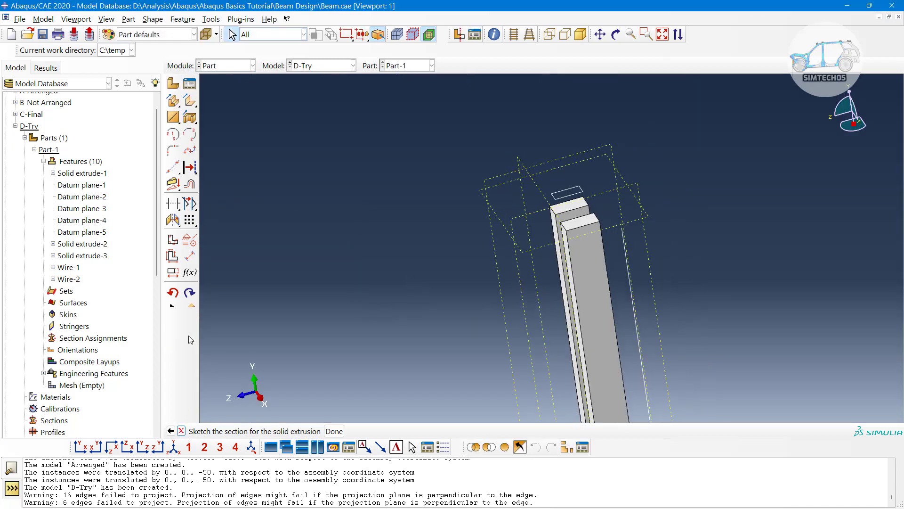
Create an independent datum plane offset 50 upward from the horizontal datum plane above the columns.
{"action": "left_click", "coordinate": [176, 243]}
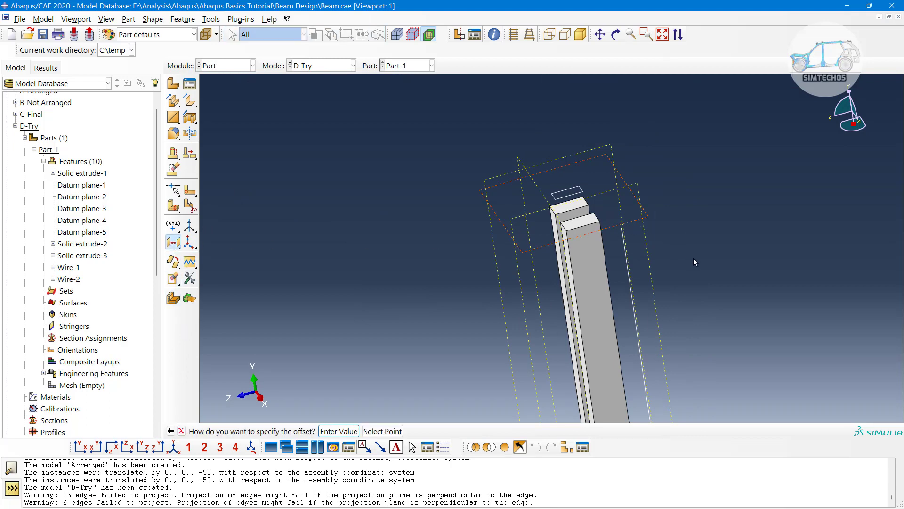
{"action": "left_click", "coordinate": [172, 431]}
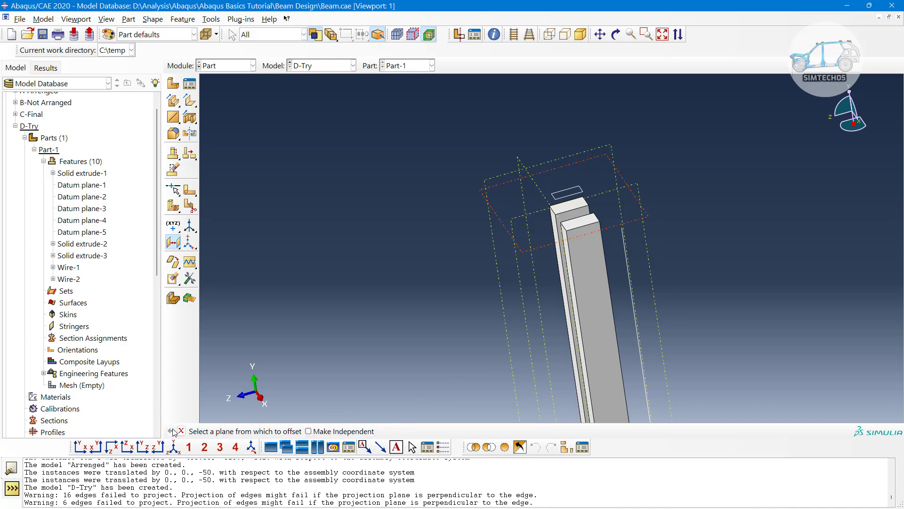
{"action": "left_click", "coordinate": [308, 431]}
{"action": "left_click", "coordinate": [683, 222]}
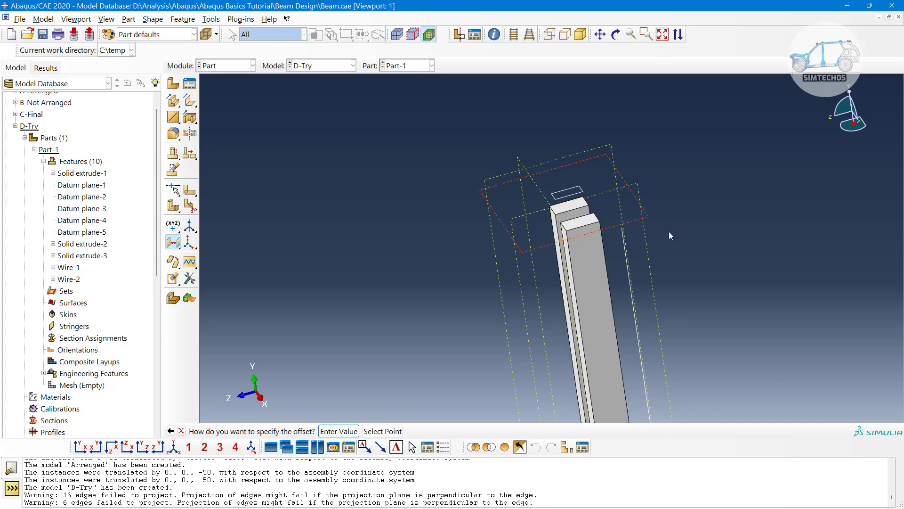
{"action": "middle_click", "coordinate": [388, 303]}
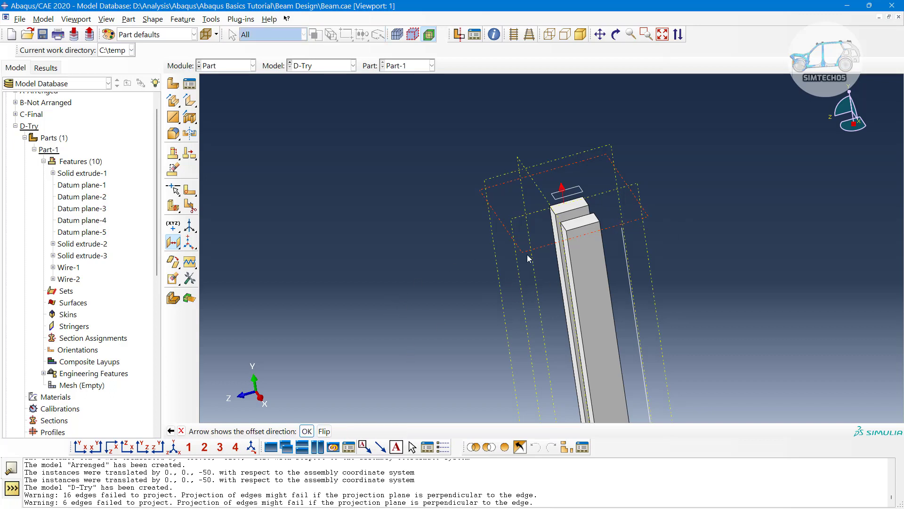
{"action": "left_click", "coordinate": [304, 435]}
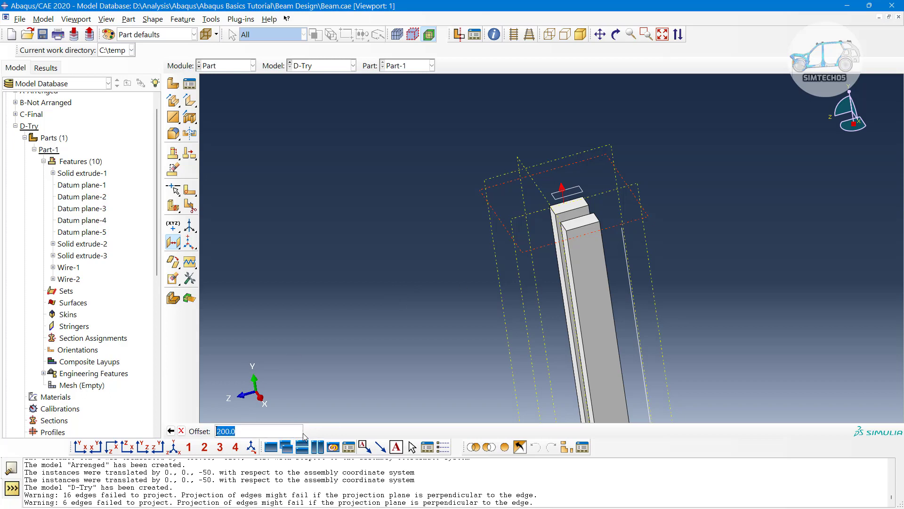
{"action": "type", "text": "50"}
{"action": "key", "text": "Return"}
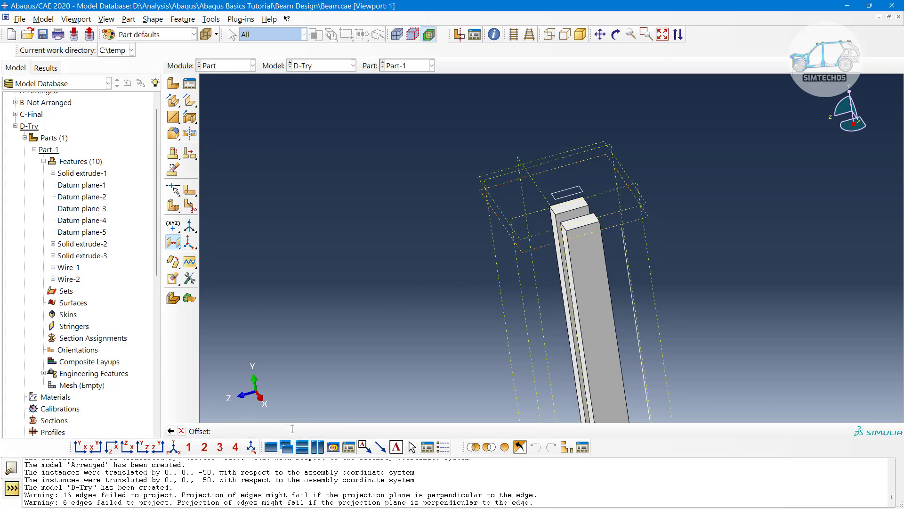
Start a solid extrusion sketch on the new offset datum plane above the columns, with a column's long top edge vertical and on the right.
{"action": "middle_click_drag", "start_coordinate": [613, 247], "coordinate": [617, 284], "text": "ctrl+alt"}
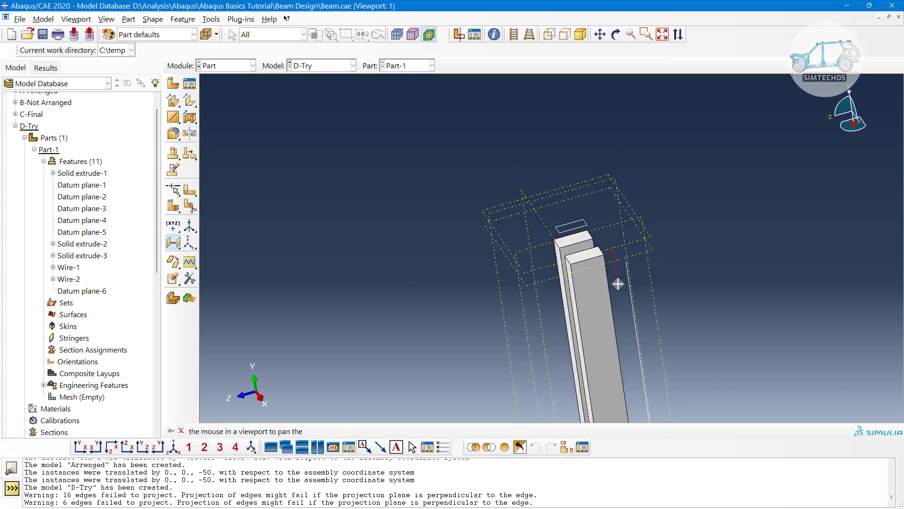
{"action": "left_click_drag", "start_coordinate": [617, 284], "coordinate": [617, 277], "text": "ctrl+alt"}
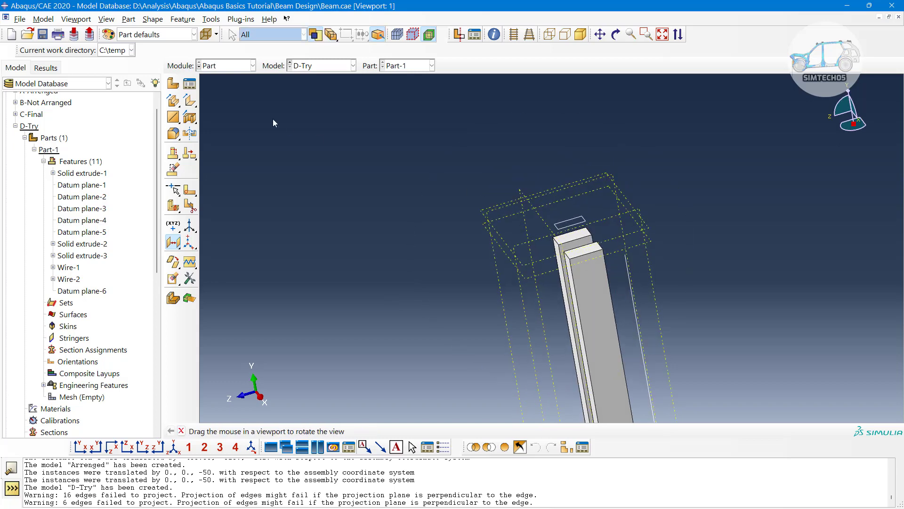
{"action": "left_click", "coordinate": [173, 101]}
{"action": "scroll", "coordinate": [488, 214], "scroll_direction": "up", "scroll_amount": 5}
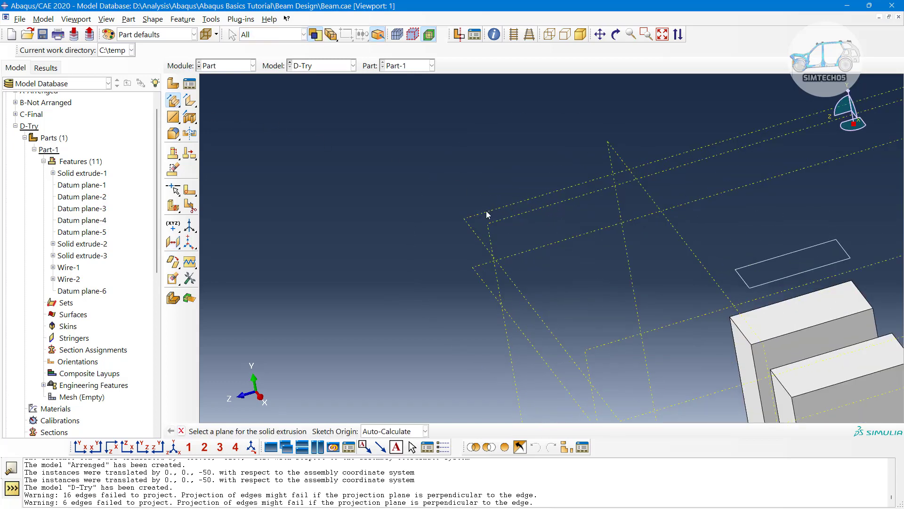
{"action": "left_click", "coordinate": [487, 214]}
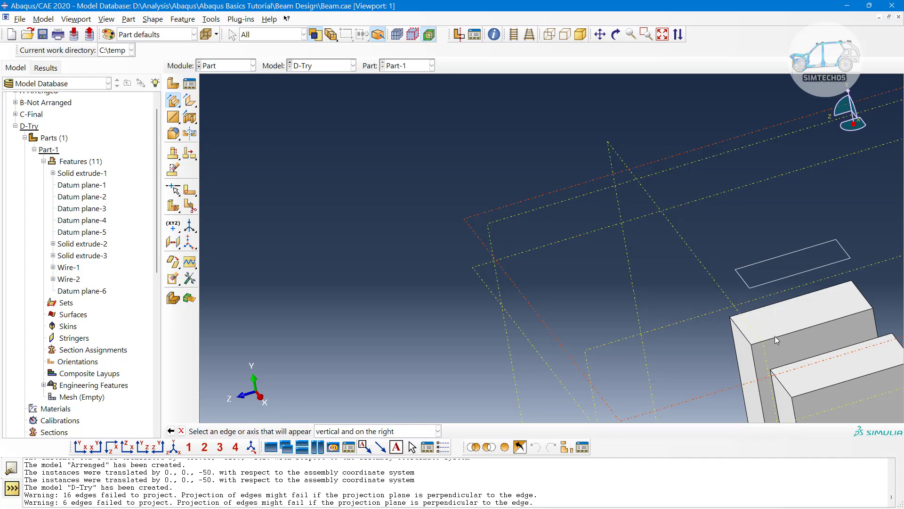
{"action": "left_click", "coordinate": [776, 337]}
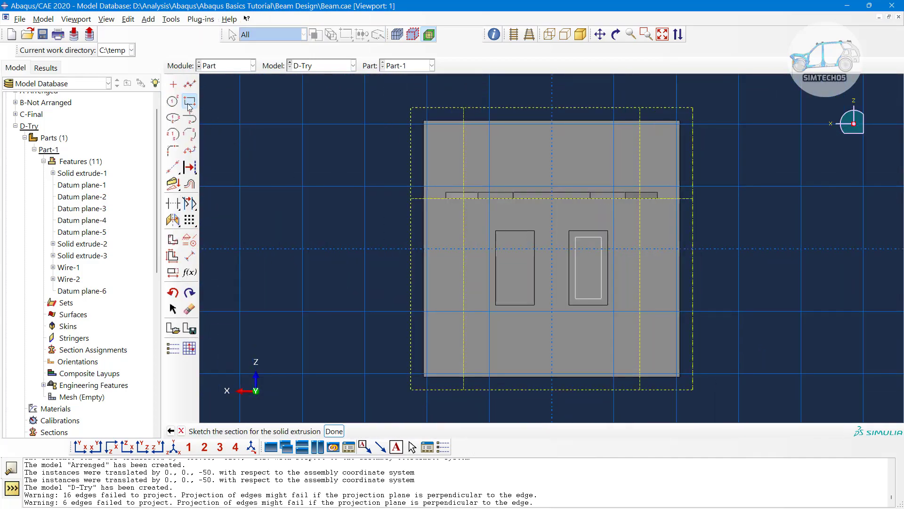
Sketch a rectangle that encloses the outlines of both columns with a margin on all sides.
{"action": "left_click", "coordinate": [189, 101]}
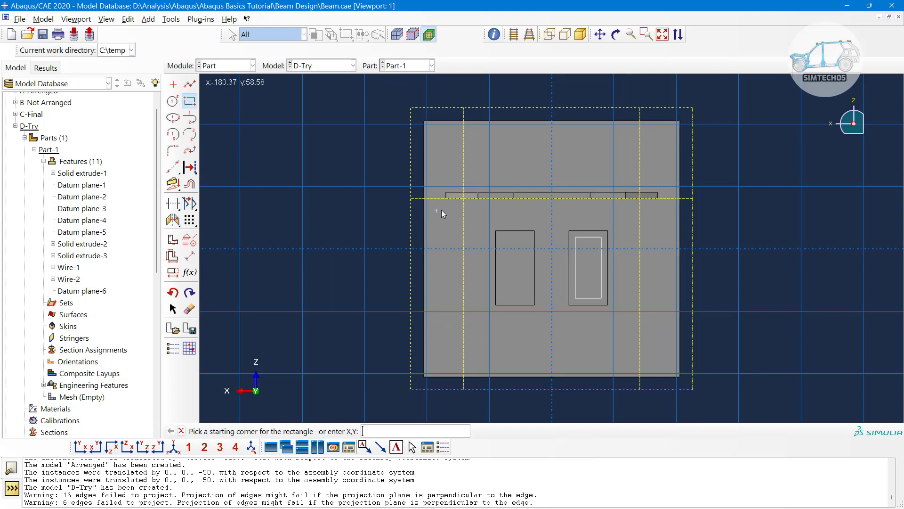
{"action": "left_click", "coordinate": [471, 213]}
{"action": "left_click", "coordinate": [643, 332]}
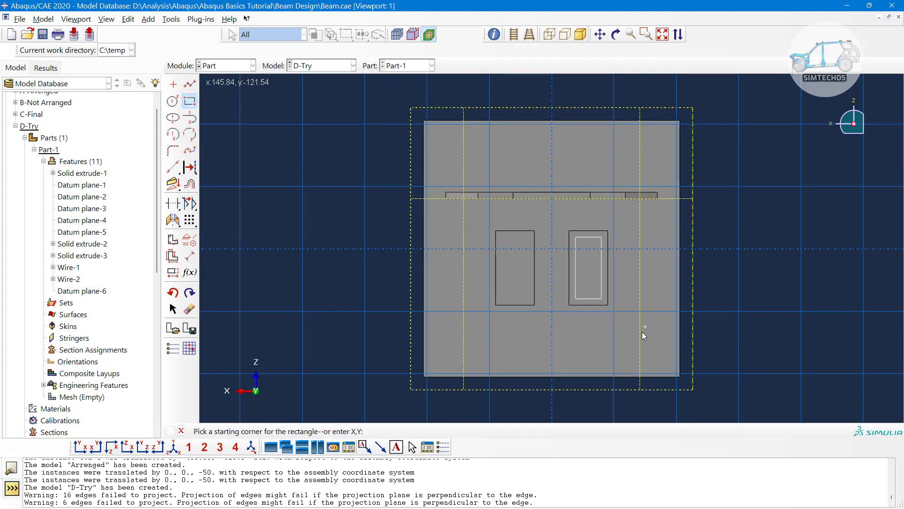
{"action": "scroll", "coordinate": [593, 338], "scroll_direction": "up", "scroll_amount": 3}
{"action": "middle_click_drag", "start_coordinate": [582, 332], "coordinate": [596, 321], "text": "ctrl+alt"}
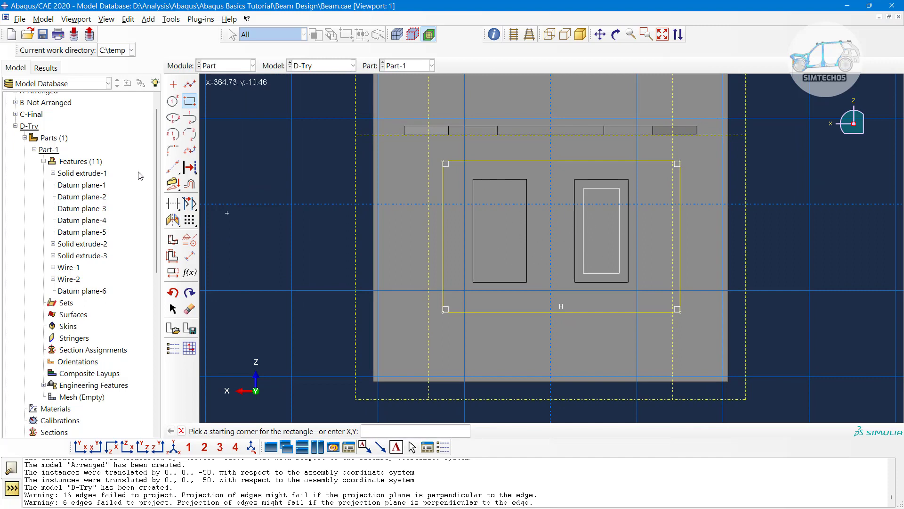
Project the edges of both column outlines onto the sketch, constrained to the background geometry.
{"action": "left_click", "coordinate": [175, 183]}
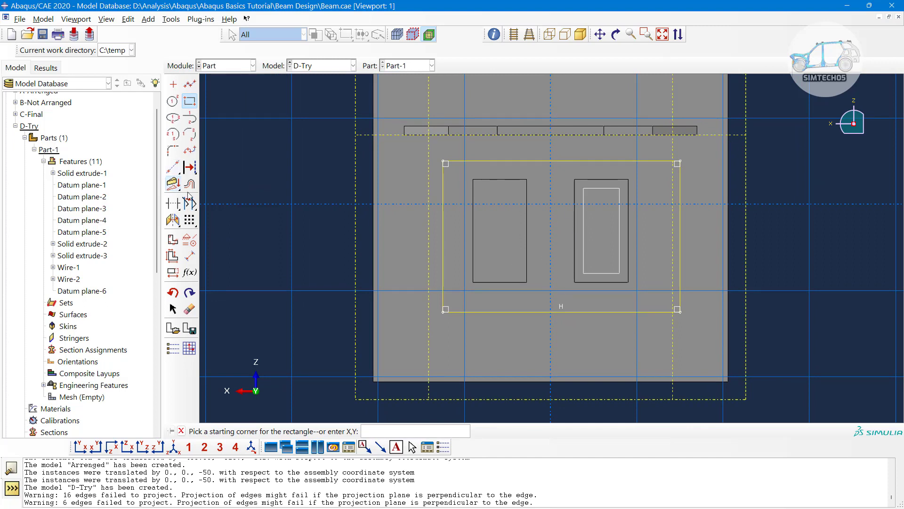
{"action": "left_click", "coordinate": [473, 217]}
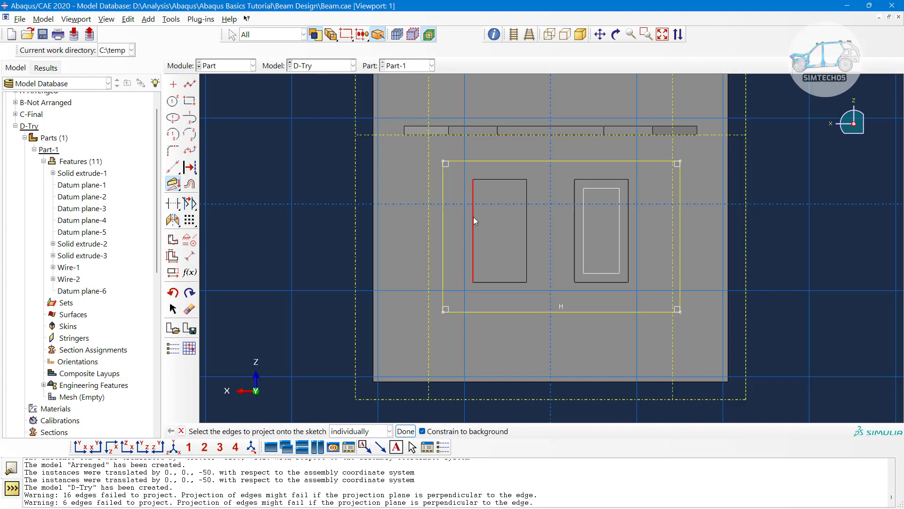
{"action": "left_click", "coordinate": [629, 220]}
{"action": "left_click", "coordinate": [603, 180]}
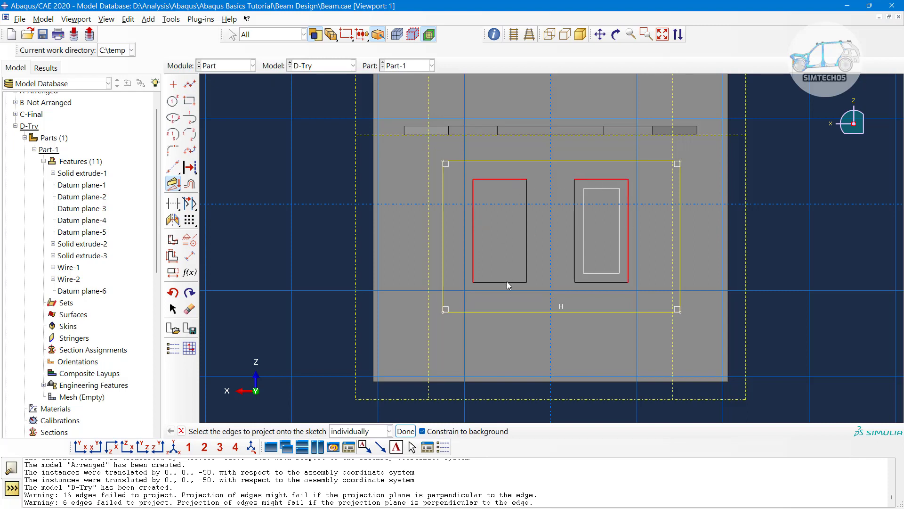
{"action": "left_click", "coordinate": [574, 262]}
{"action": "left_click", "coordinate": [528, 247]}
{"action": "middle_click", "coordinate": [474, 239]}
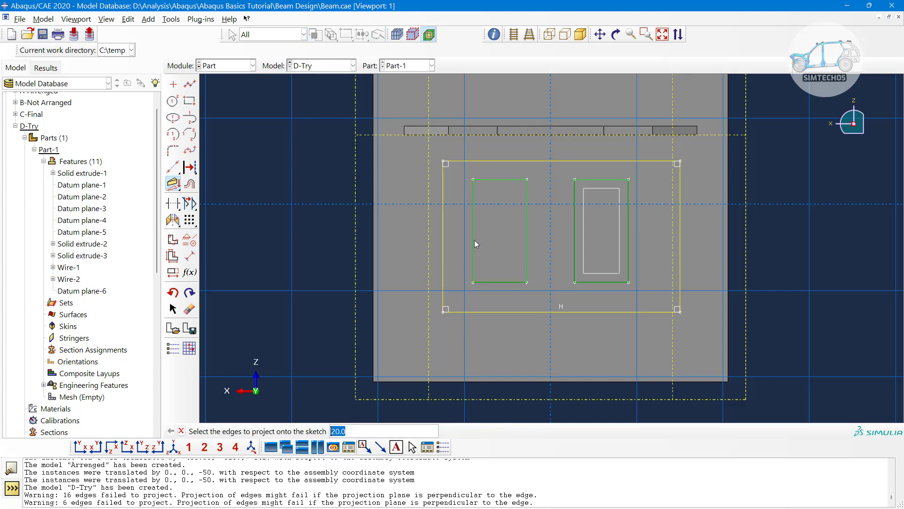
Convert all the projected column edges to construction geometry.
{"action": "left_click", "coordinate": [192, 166]}
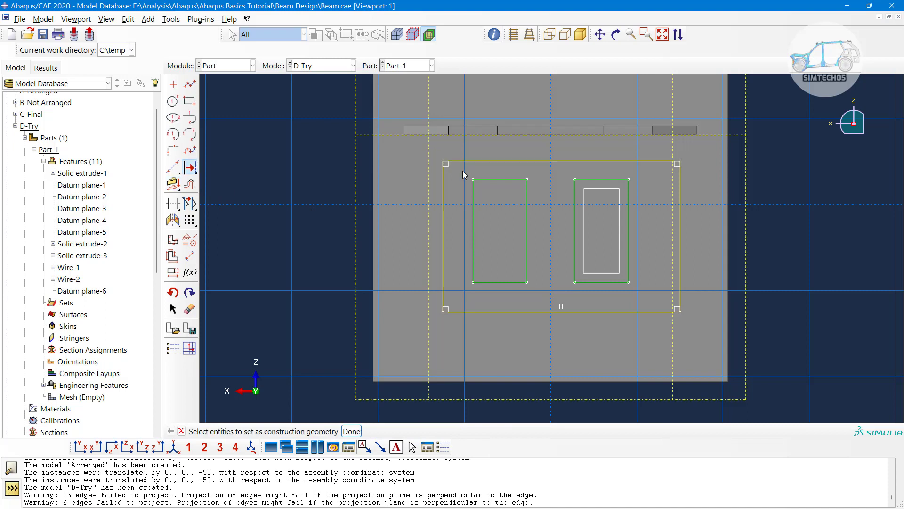
{"action": "mouse_move", "coordinate": [463, 171]}
{"action": "left_mouse_down"}
{"action": "mouse_move", "coordinate": [619, 287]}
{"action": "mouse_move", "coordinate": [645, 293]}
{"action": "left_mouse_up"}
{"action": "middle_click", "coordinate": [779, 285]}
Dimension the gap between the rectangle's +Z side and the column outline's matching edge to 20.
{"action": "left_click", "coordinate": [190, 256]}
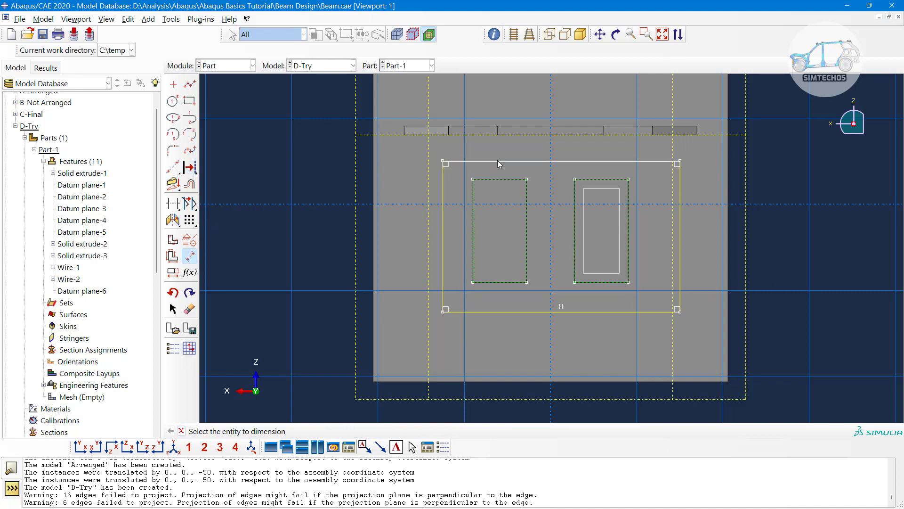
{"action": "left_click", "coordinate": [498, 161]}
{"action": "left_click", "coordinate": [499, 182]}
{"action": "left_click", "coordinate": [327, 185]}
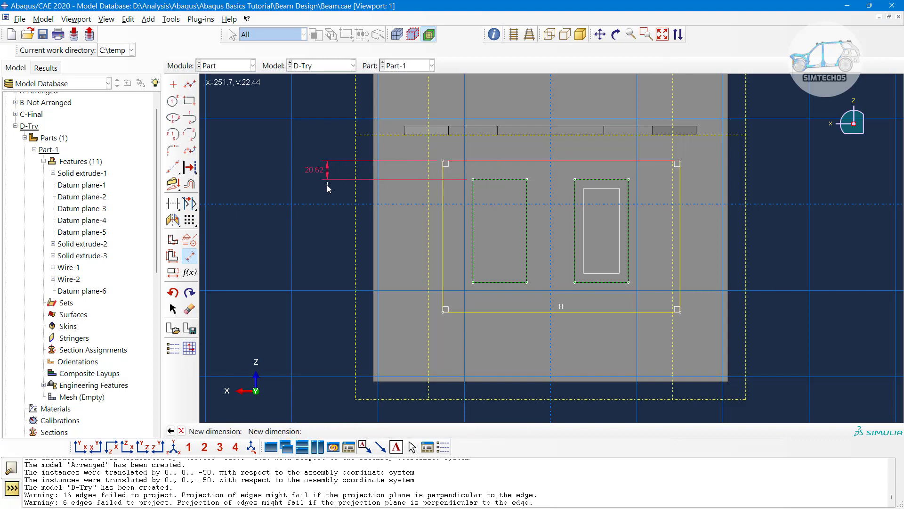
{"action": "type", "text": "20"}
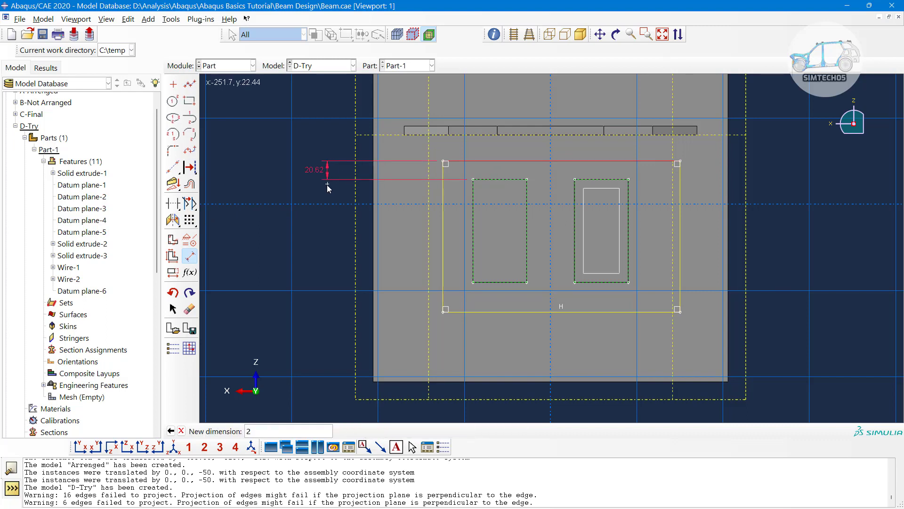
{"action": "key", "text": "Return"}
Dimension the gaps between the rectangle's two X-facing sides and the outer edges of the column outlines to 30 each.
{"action": "left_click", "coordinate": [473, 258]}
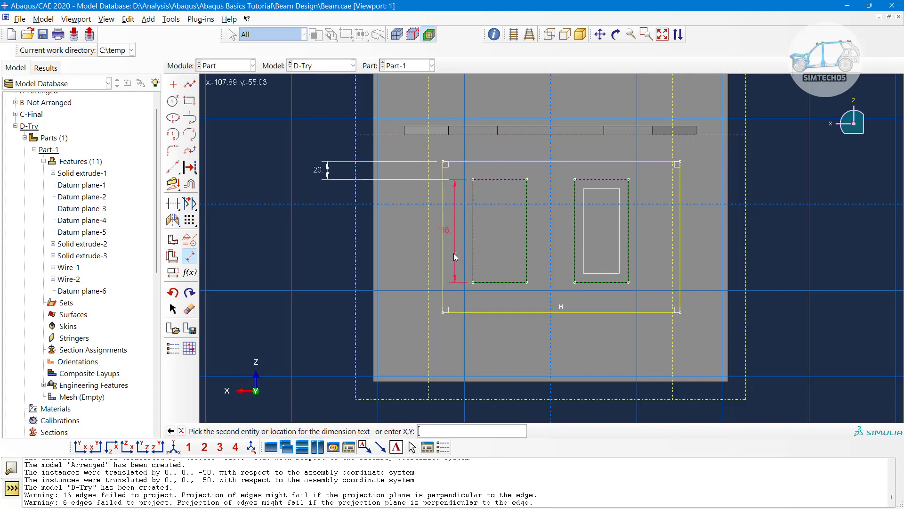
{"action": "left_click", "coordinate": [443, 253]}
{"action": "left_click", "coordinate": [461, 362]}
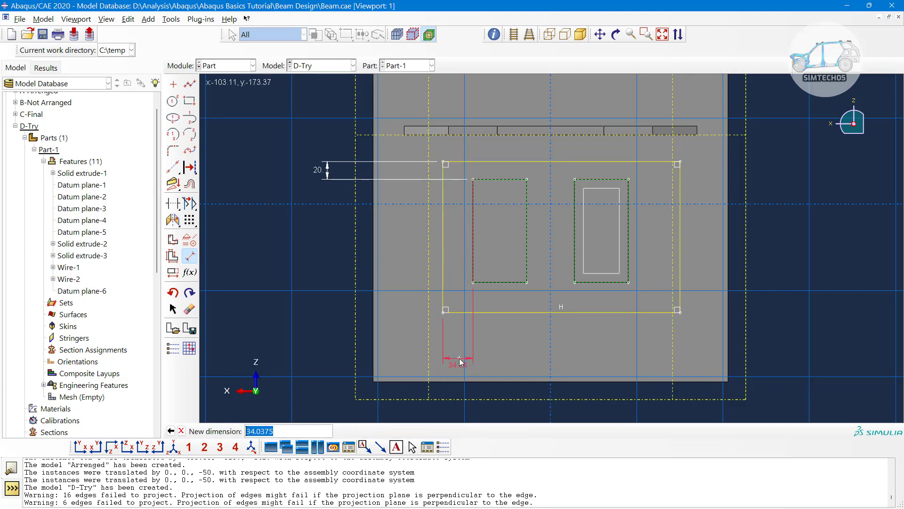
{"action": "type", "text": "30"}
{"action": "key", "text": "Return"}
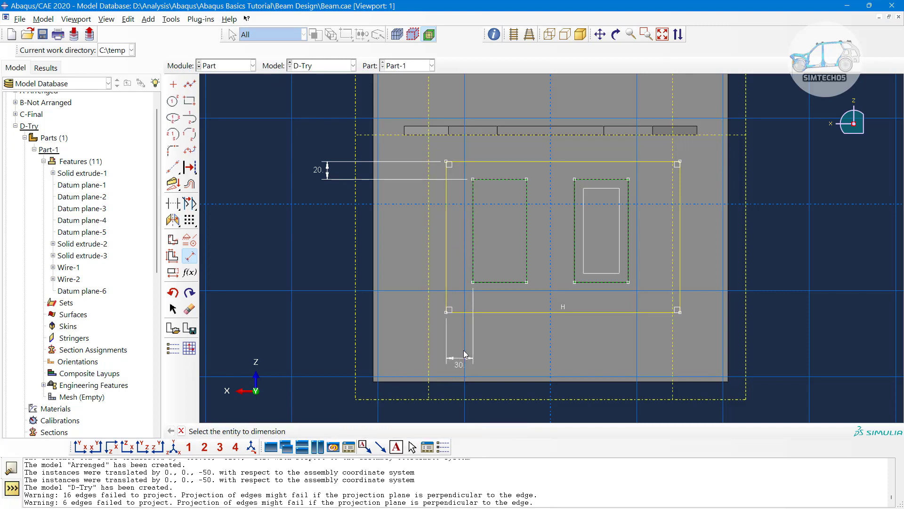
{"action": "left_click", "coordinate": [629, 277]}
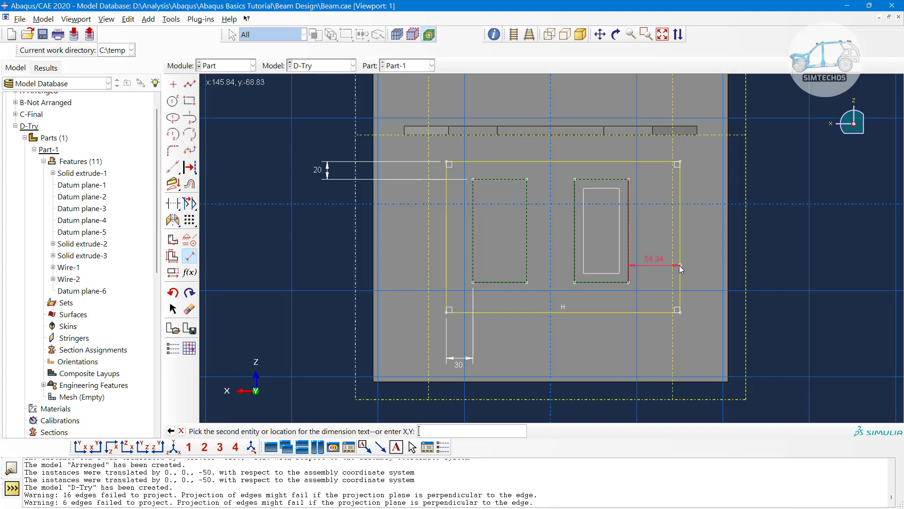
{"action": "left_click", "coordinate": [681, 269]}
{"action": "left_click", "coordinate": [654, 351]}
{"action": "type", "text": "30"}
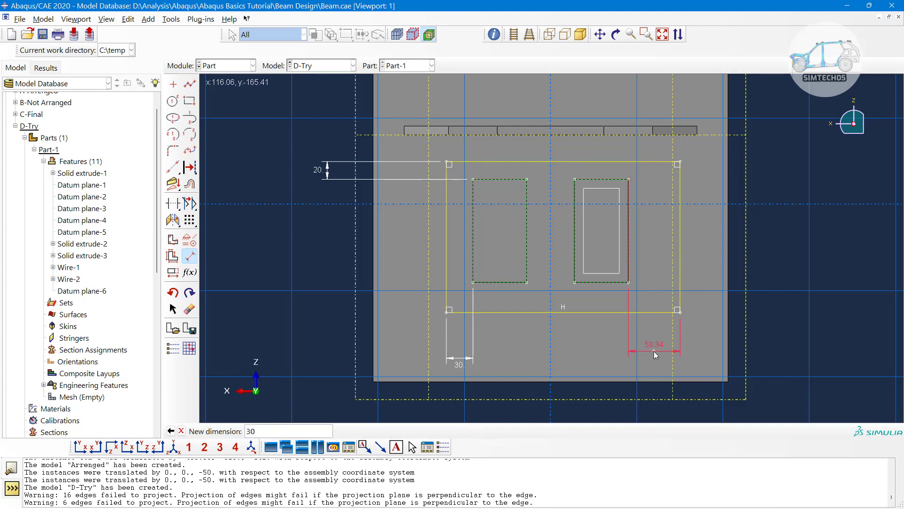
{"action": "key", "text": "Return"}
{"action": "left_click", "coordinate": [606, 181]}
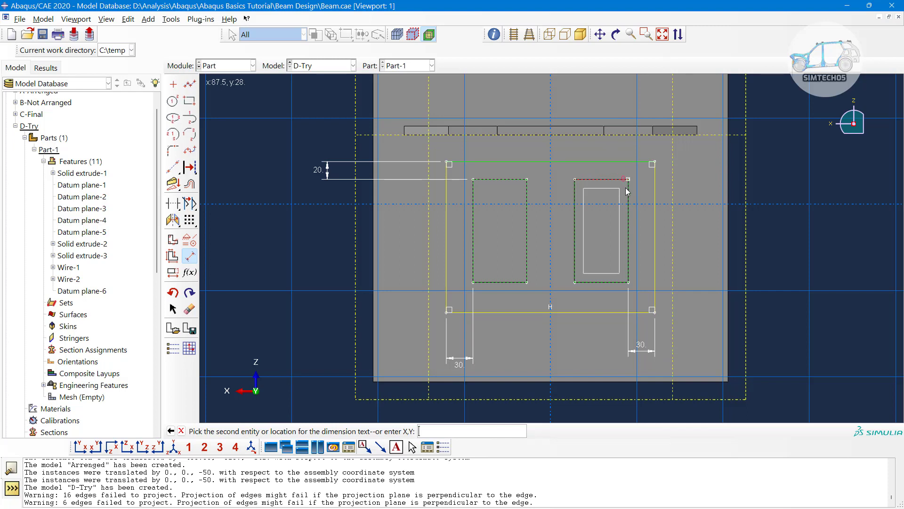
{"action": "key", "text": "Escape"}
{"action": "key", "text": "Escape"}
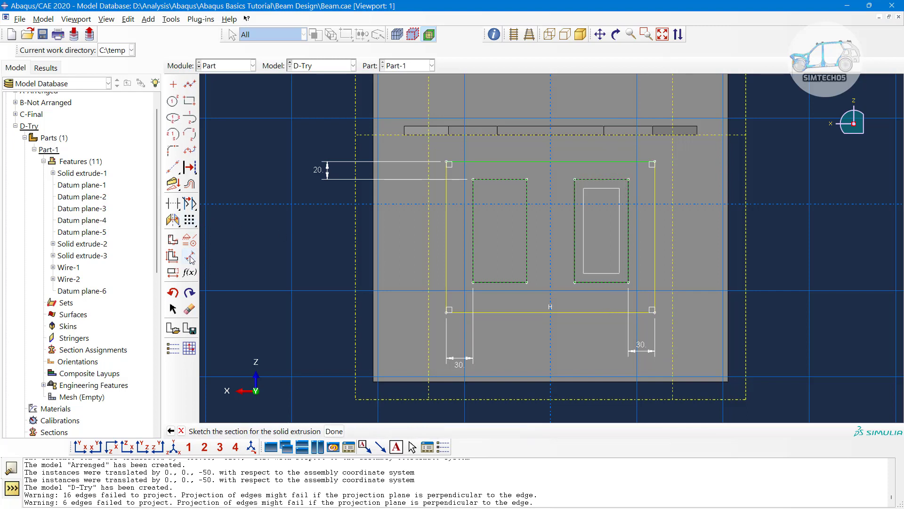
Dimension the gap between the rectangle's -Z side and the column outline's matching edge to 20.
{"action": "left_click", "coordinate": [190, 257]}
{"action": "left_click", "coordinate": [603, 311]}
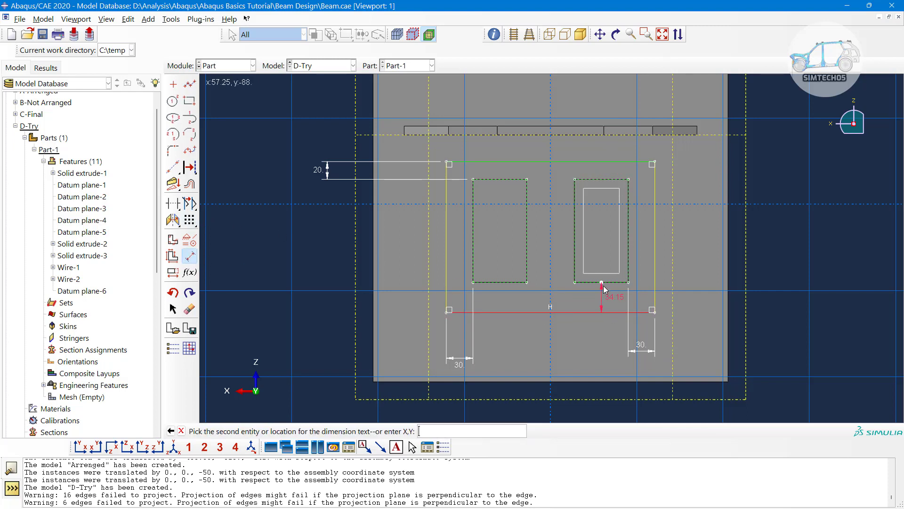
{"action": "left_click", "coordinate": [603, 284]}
{"action": "left_click", "coordinate": [739, 299]}
{"action": "type", "text": "20"}
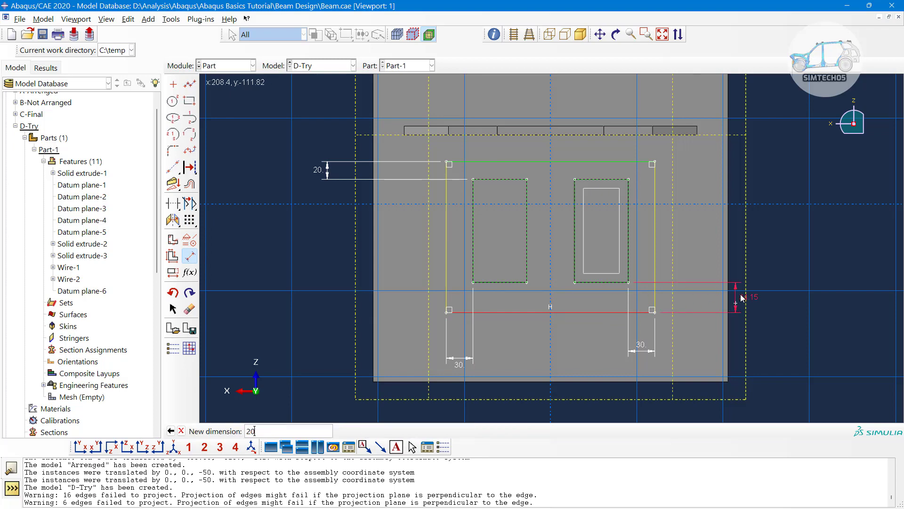
{"action": "key", "text": "Return"}
Finish the section sketch and extrude it upward as a blind solid with a depth of 20.
{"action": "middle_click", "coordinate": [794, 244]}
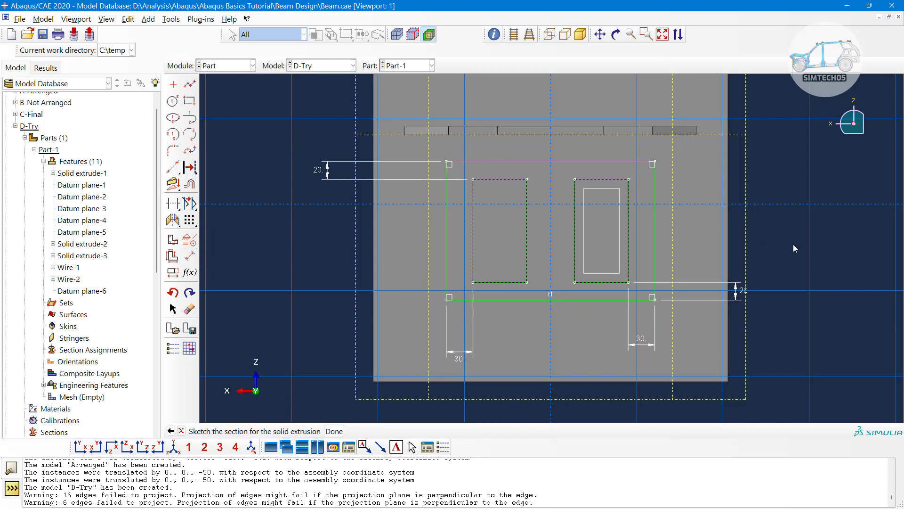
{"action": "middle_click", "coordinate": [794, 245]}
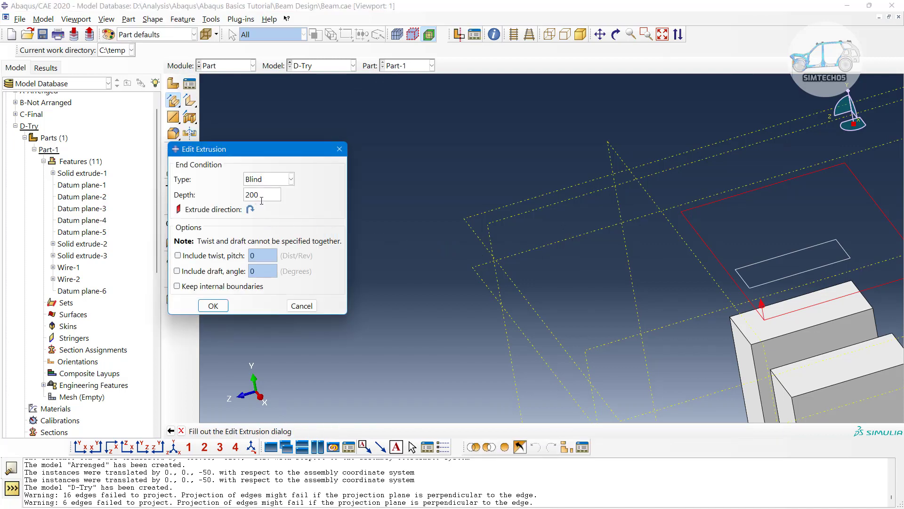
{"action": "type", "text": "20"}
{"action": "left_click", "coordinate": [213, 306]}
Examine the part from the new plate above the columns down to the column feet, side plates and base plate.
{"action": "scroll", "coordinate": [324, 255], "scroll_direction": "down", "scroll_amount": 3}
{"action": "left_click_drag", "start_coordinate": [547, 325], "coordinate": [605, 280], "text": "ctrl+alt"}
{"action": "scroll", "coordinate": [528, 232], "scroll_direction": "down", "scroll_amount": 5}
{"action": "left_click_drag", "start_coordinate": [528, 243], "coordinate": [592, 252], "text": "ctrl+alt"}
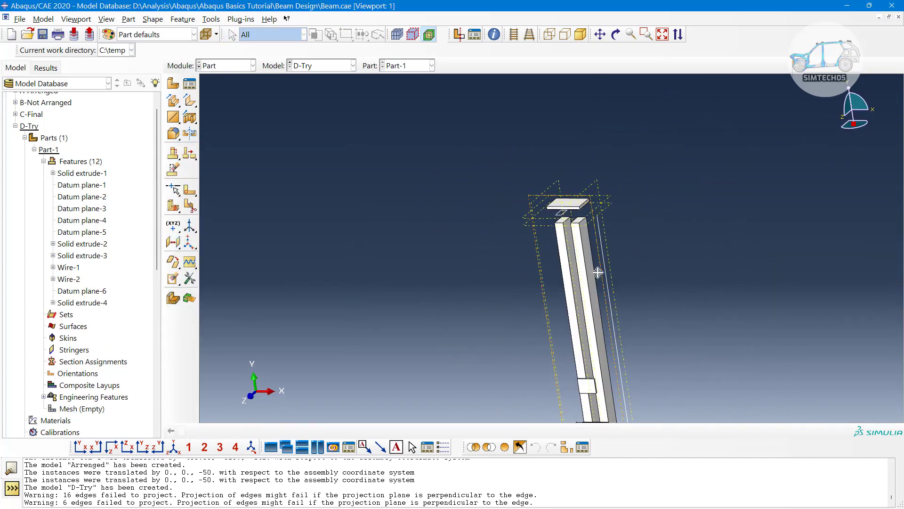
{"action": "middle_click_drag", "start_coordinate": [607, 369], "coordinate": [585, 262], "text": "ctrl+alt"}
{"action": "scroll", "coordinate": [619, 325], "scroll_direction": "up", "scroll_amount": 3}
{"action": "left_click_drag", "start_coordinate": [619, 325], "coordinate": [586, 332], "text": "ctrl+alt"}
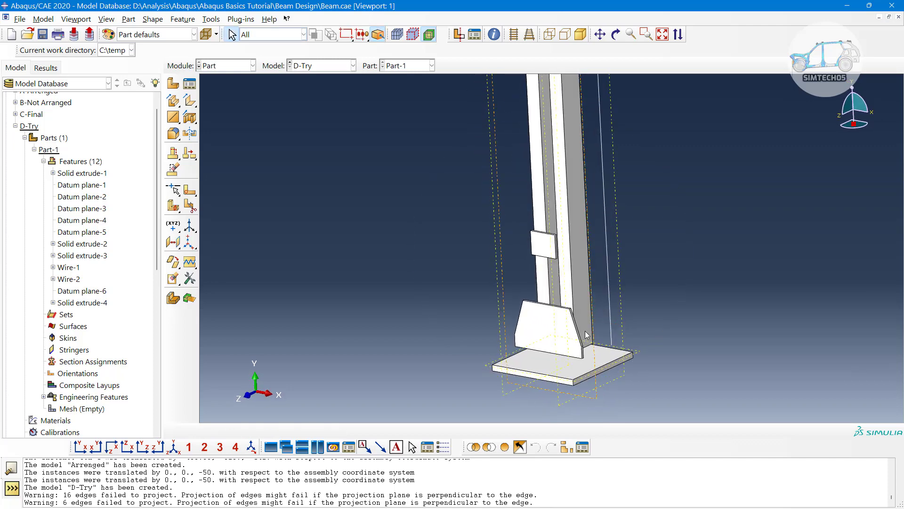
{"action": "middle_click_drag", "start_coordinate": [585, 328], "coordinate": [570, 270], "text": "ctrl+alt"}
{"action": "scroll", "coordinate": [563, 290], "scroll_direction": "up", "scroll_amount": 3}
{"action": "left_click_drag", "start_coordinate": [565, 294], "coordinate": [600, 320], "text": "ctrl+alt"}
{"action": "left_click_drag", "start_coordinate": [607, 320], "coordinate": [646, 313]}
{"action": "key", "text": "Escape"}
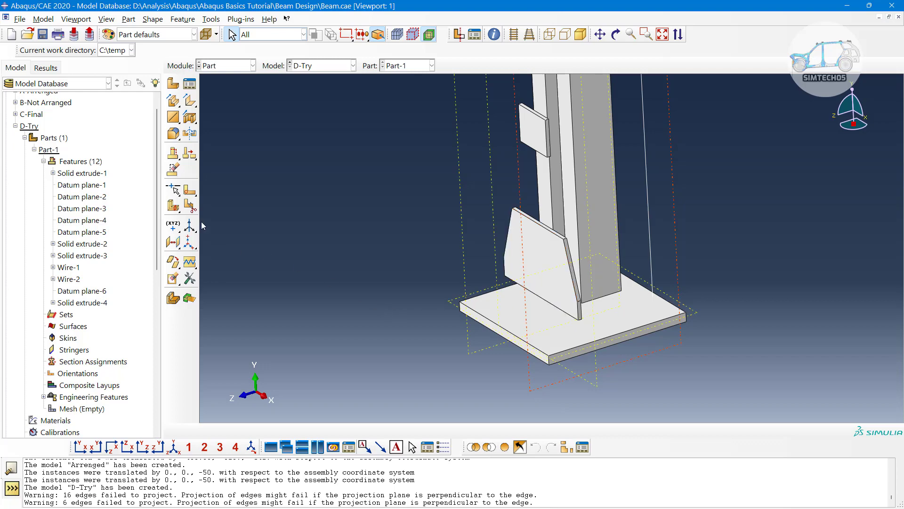
Start a solid extrusion sketch on the YZ-parallel datum plane at the columns' +X side, oriented by a column's long vertical edge.
{"action": "scroll", "coordinate": [518, 293], "scroll_direction": "down", "scroll_amount": 2}
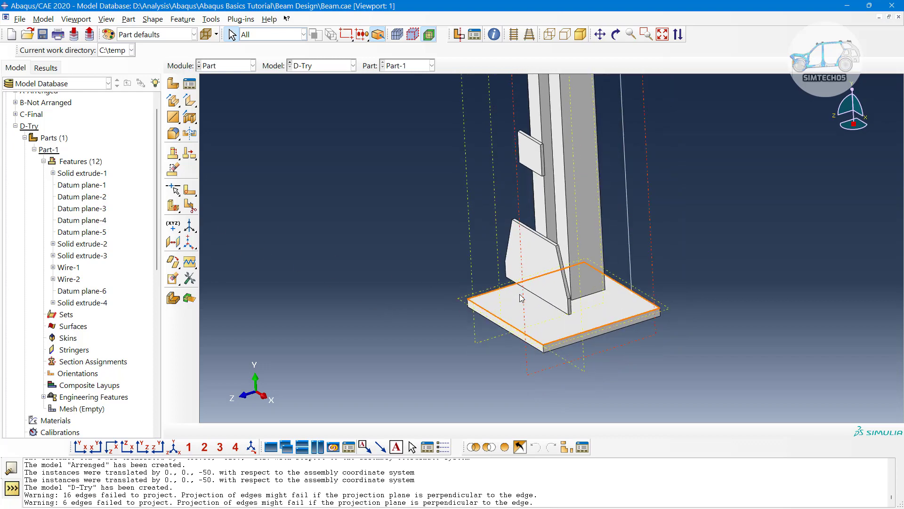
{"action": "scroll", "coordinate": [516, 385], "scroll_direction": "down", "scroll_amount": 2}
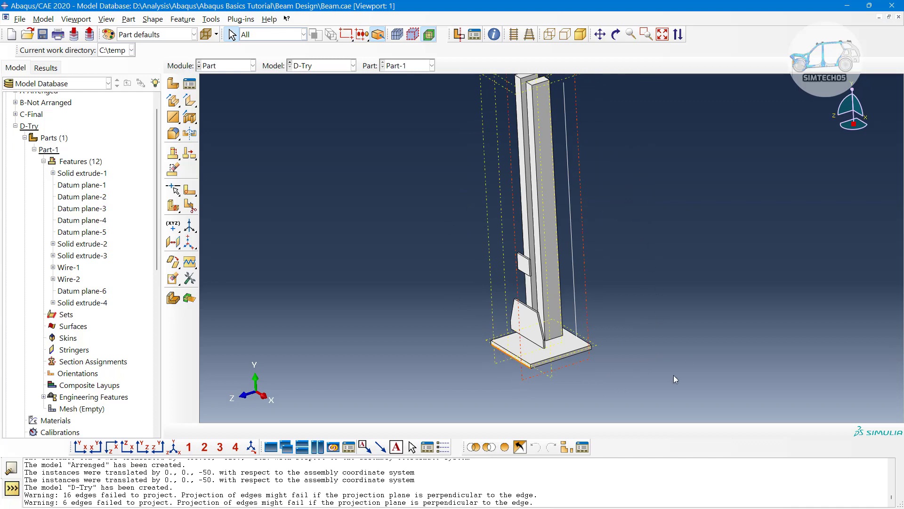
{"action": "scroll", "coordinate": [522, 388], "scroll_direction": "up", "scroll_amount": 5}
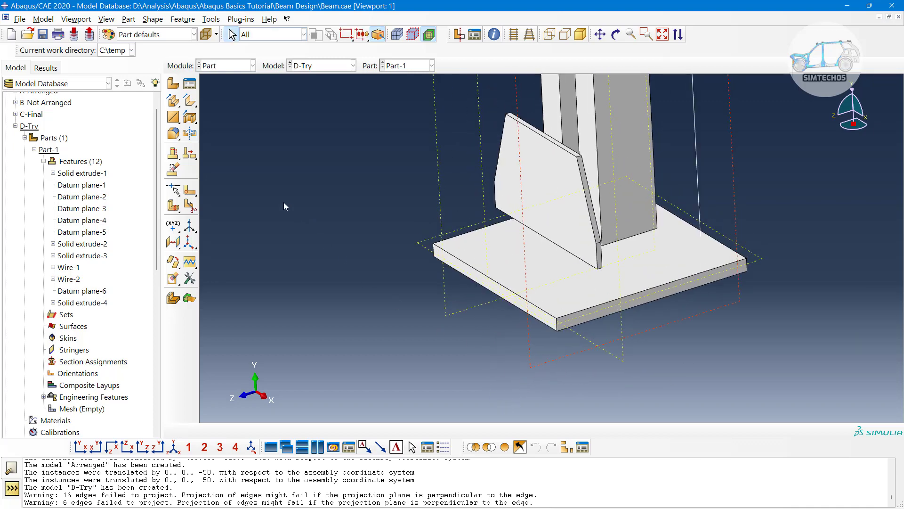
{"action": "left_click", "coordinate": [173, 100]}
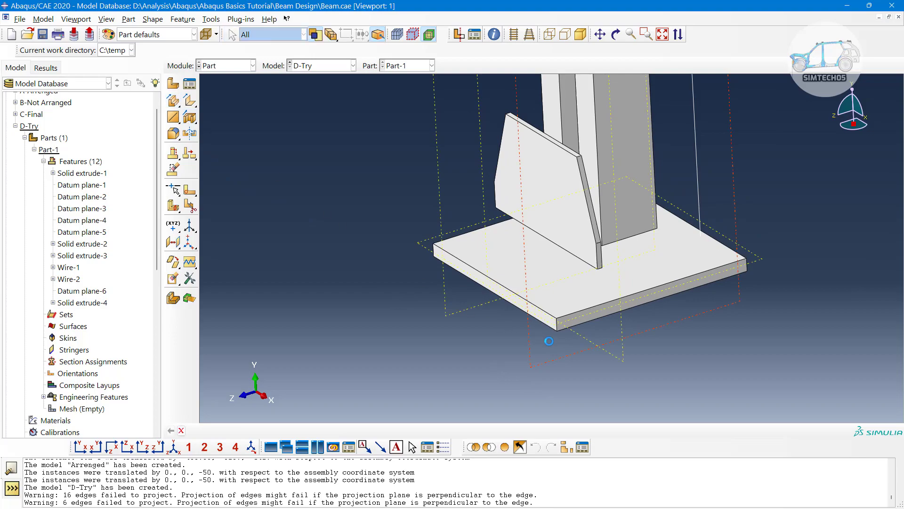
{"action": "left_click", "coordinate": [655, 188]}
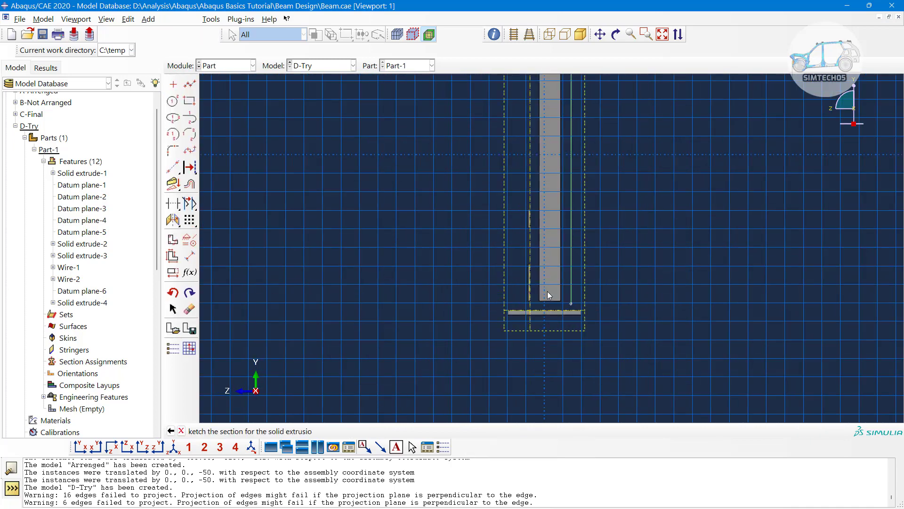
Sketch a closed right triangle about 94 wide and 111 tall on the thin side plate's +Z side, above the base plate.
{"action": "left_click", "coordinate": [190, 85]}
{"action": "left_click", "coordinate": [502, 192]}
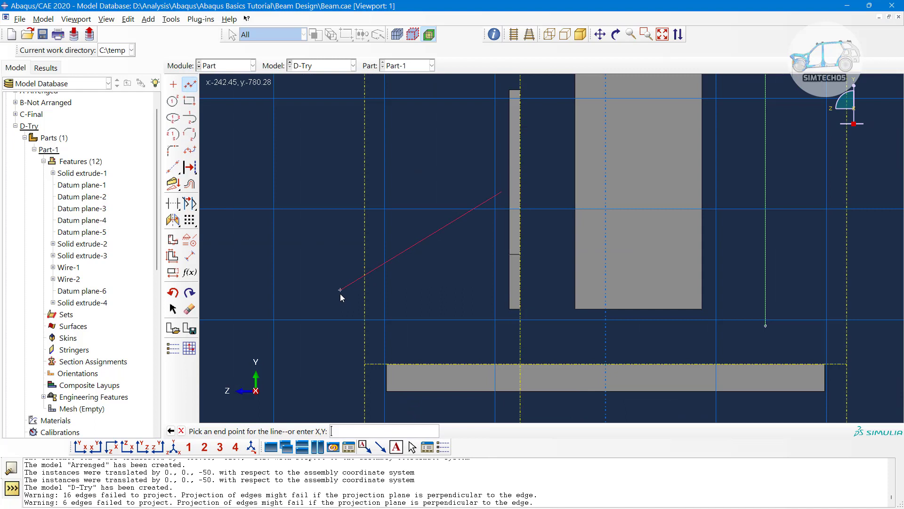
{"action": "left_click", "coordinate": [399, 313]}
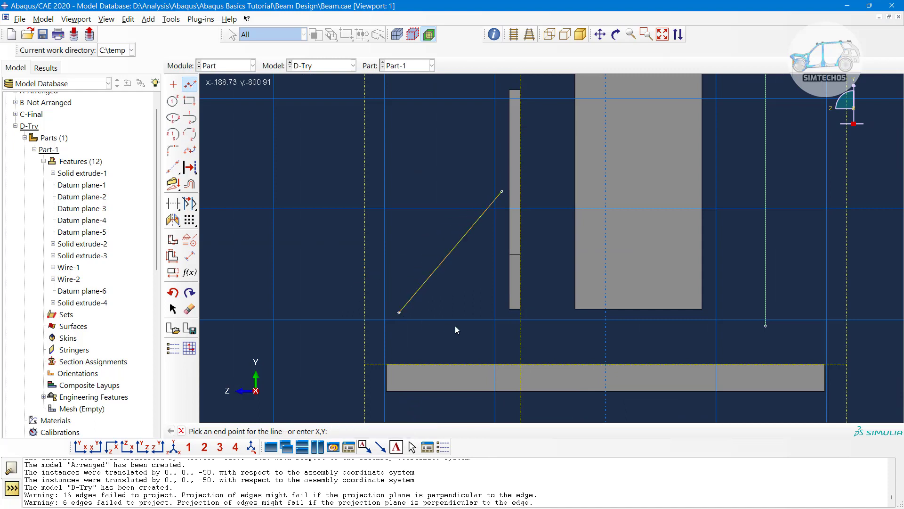
{"action": "left_click", "coordinate": [502, 313]}
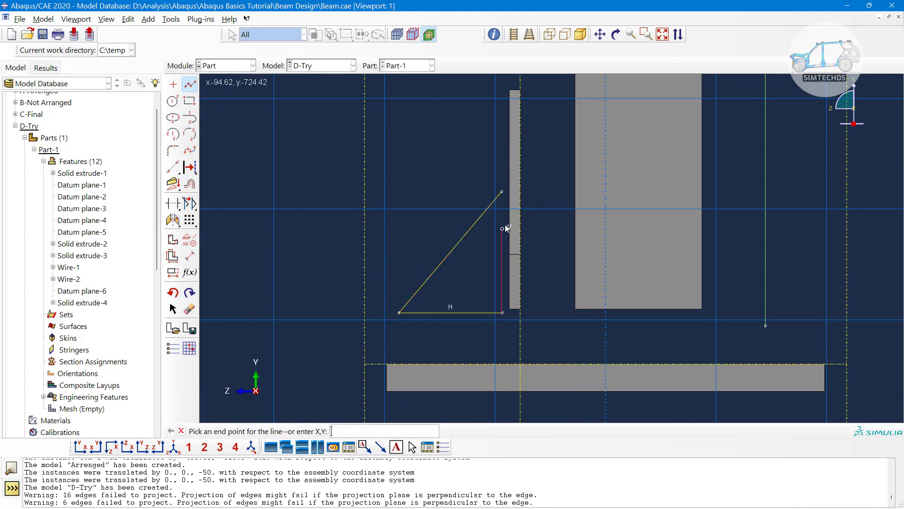
{"action": "left_click", "coordinate": [507, 194]}
{"action": "key", "text": "Escape"}
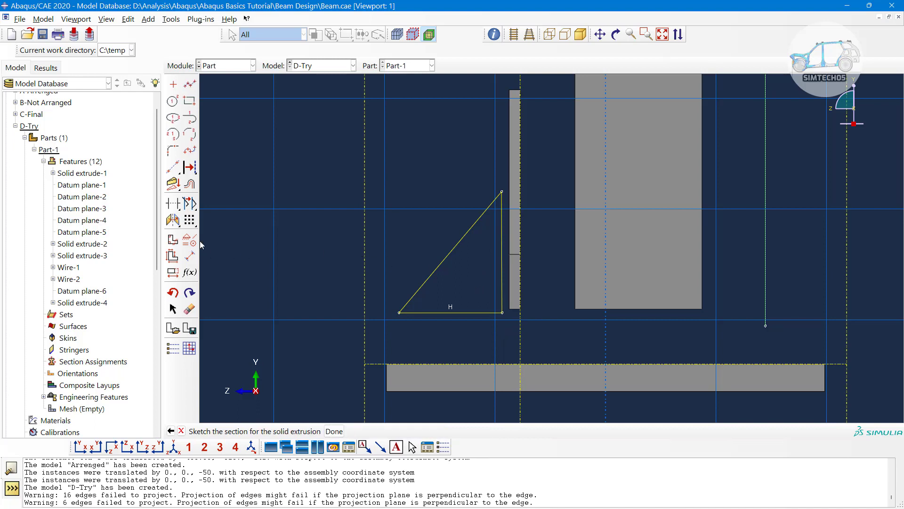
Apply a Vertical constraint to the triangle's upright side next to the thin side plate.
{"action": "left_click", "coordinate": [188, 239]}
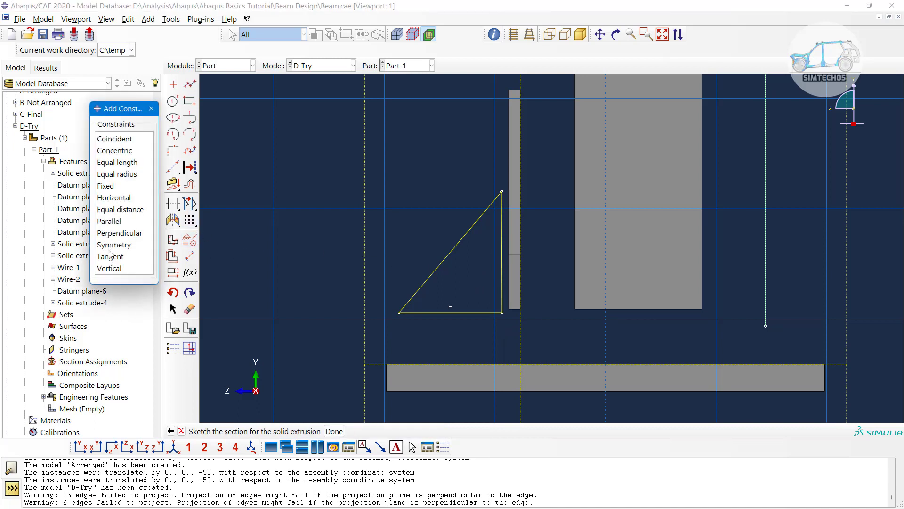
{"action": "left_click", "coordinate": [109, 268]}
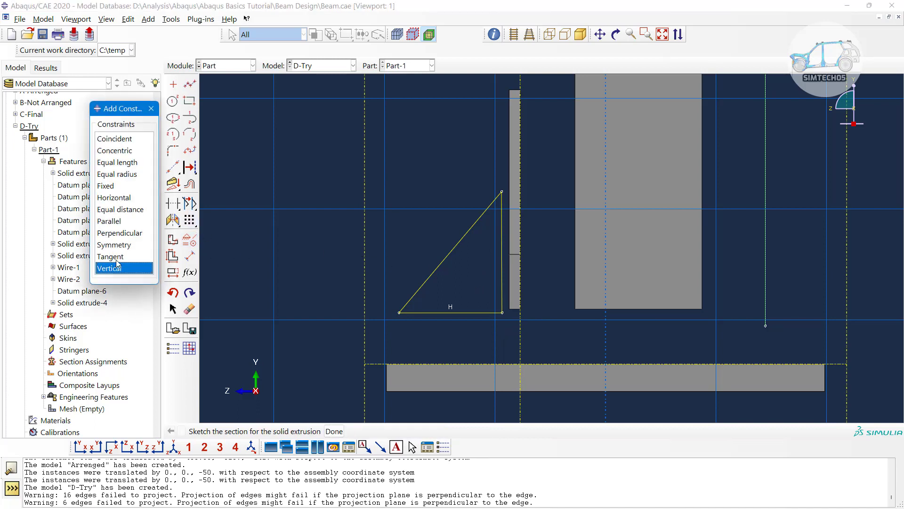
{"action": "left_click", "coordinate": [501, 262]}
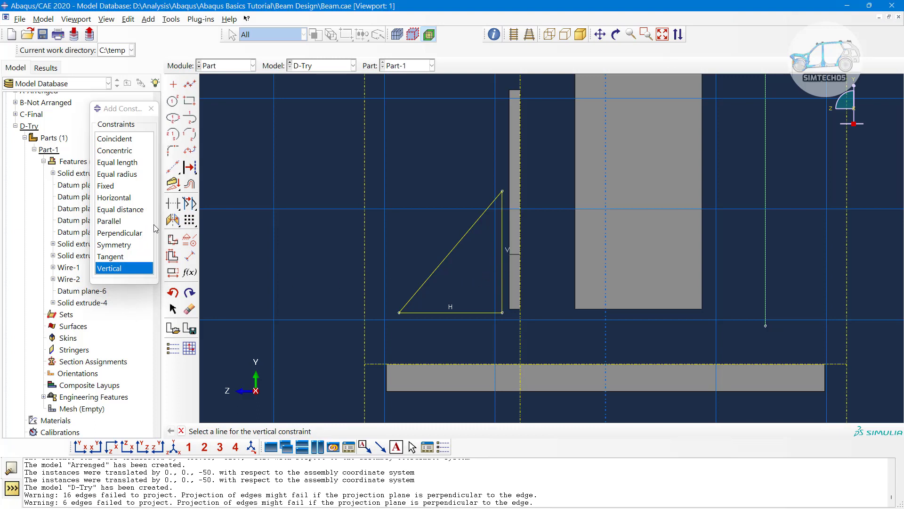
Dimension the triangle's horizontal base to 72 and its vertical side to 60.
{"action": "left_click", "coordinate": [193, 258]}
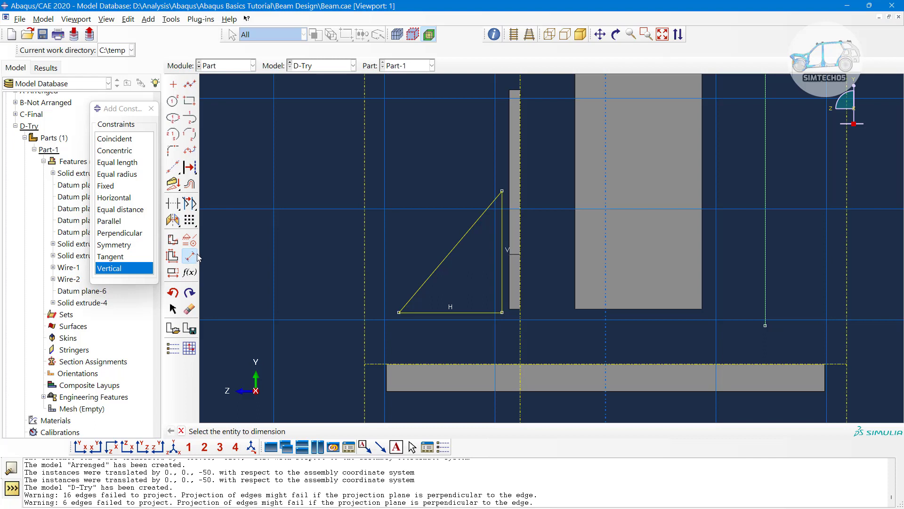
{"action": "left_click", "coordinate": [427, 314]}
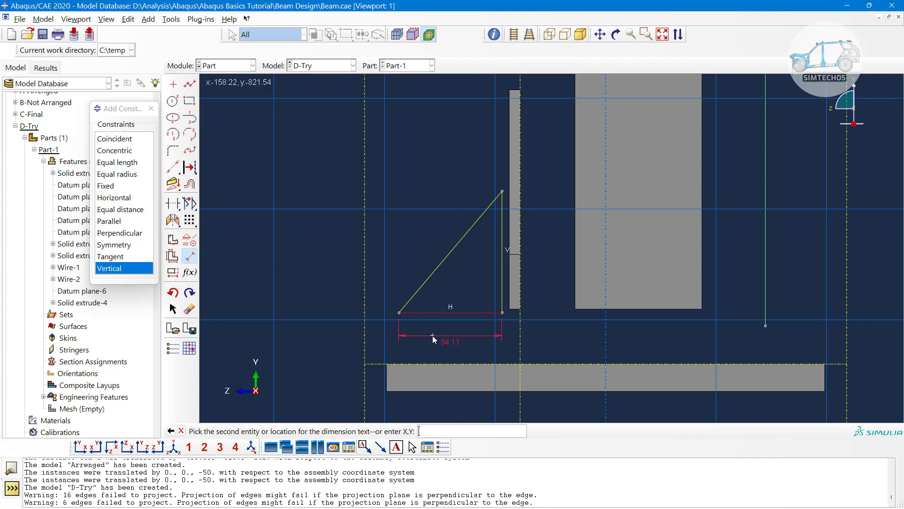
{"action": "left_click", "coordinate": [433, 335]}
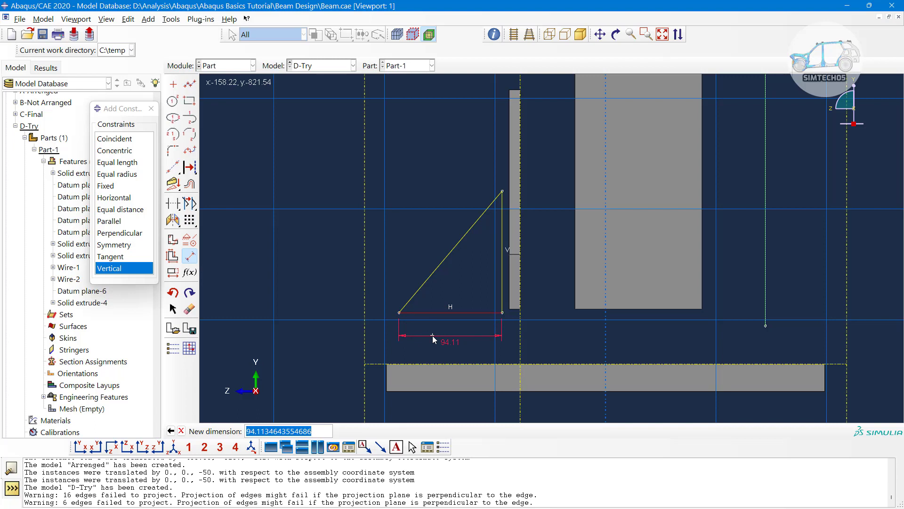
{"action": "type", "text": "72"}
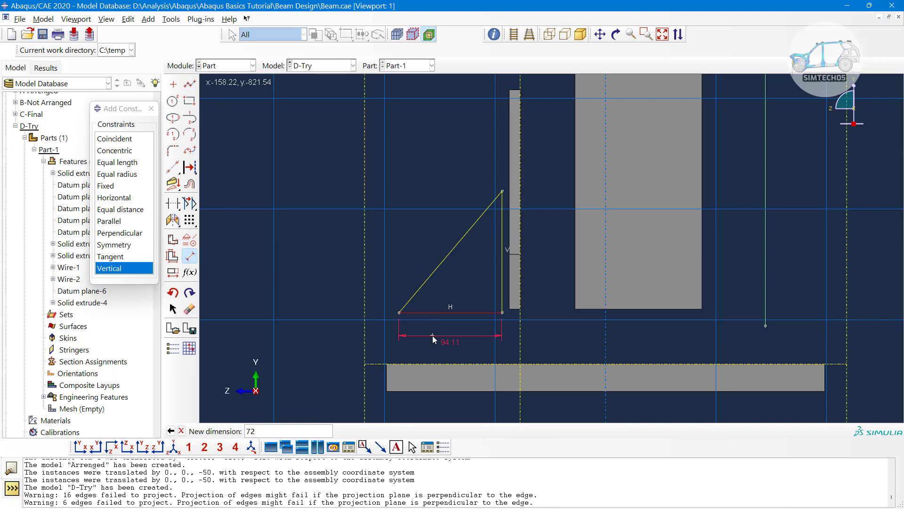
{"action": "key", "text": "Return"}
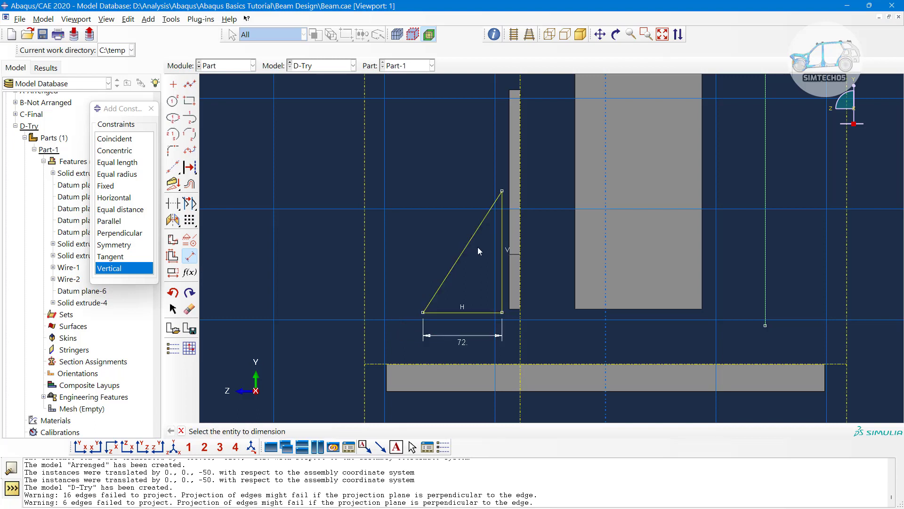
{"action": "left_click", "coordinate": [497, 242]}
{"action": "left_click", "coordinate": [531, 248]}
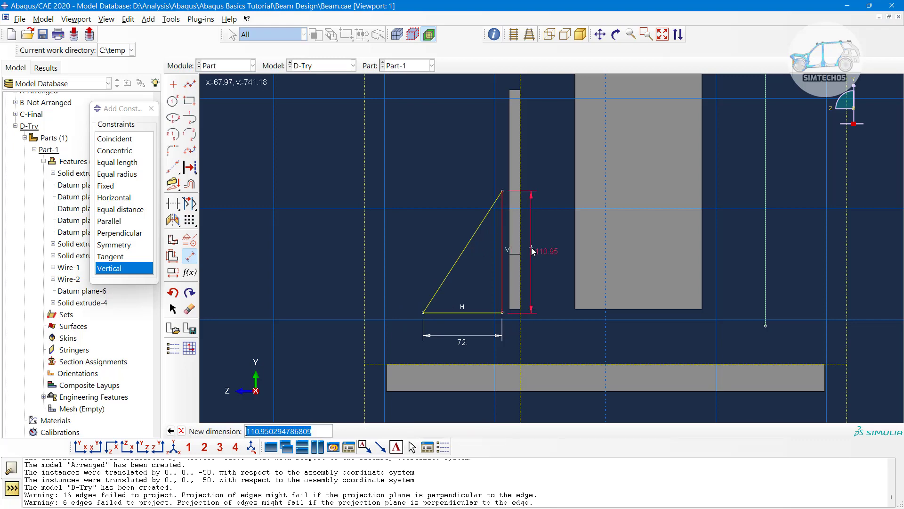
{"action": "type", "text": "60"}
{"action": "key", "text": "Return"}
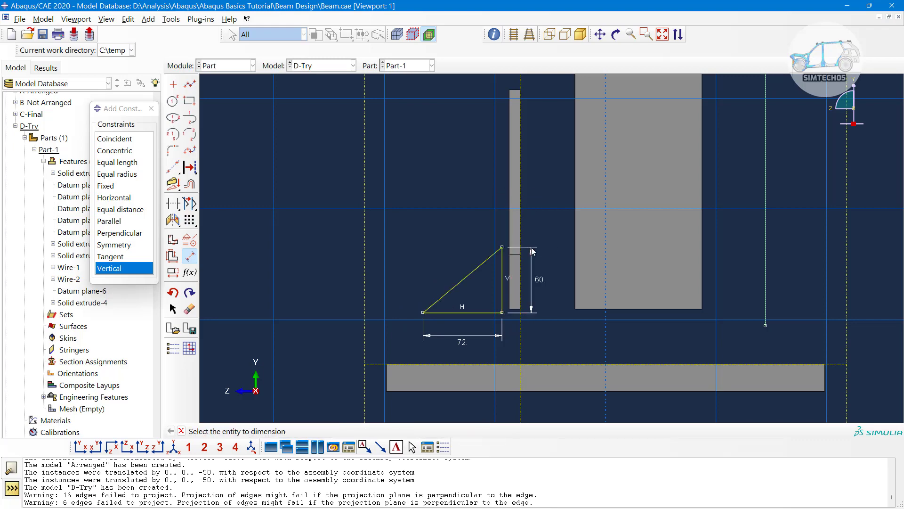
Finish the triangle sketch and extrude it as a blind solid gusset with a depth of 10.
{"action": "middle_click", "coordinate": [531, 248]}
{"action": "middle_click", "coordinate": [531, 249]}
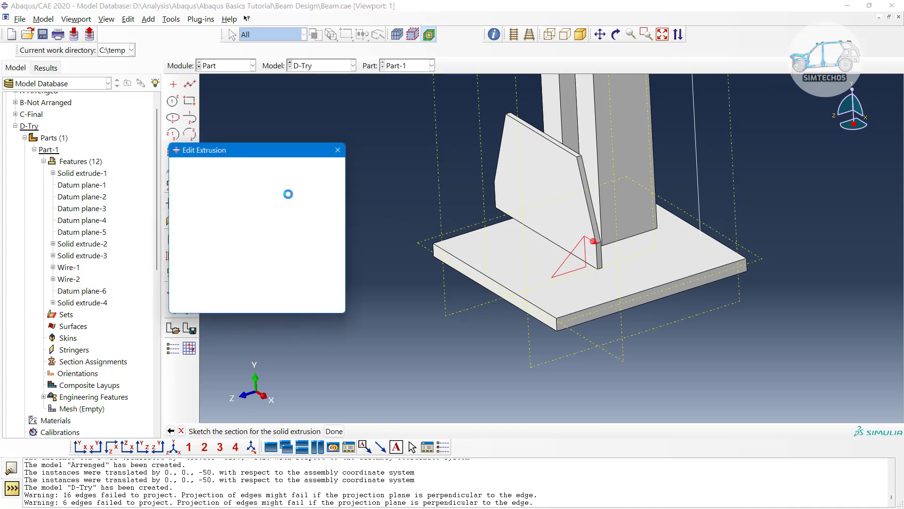
{"action": "double_click", "coordinate": [262, 198]}
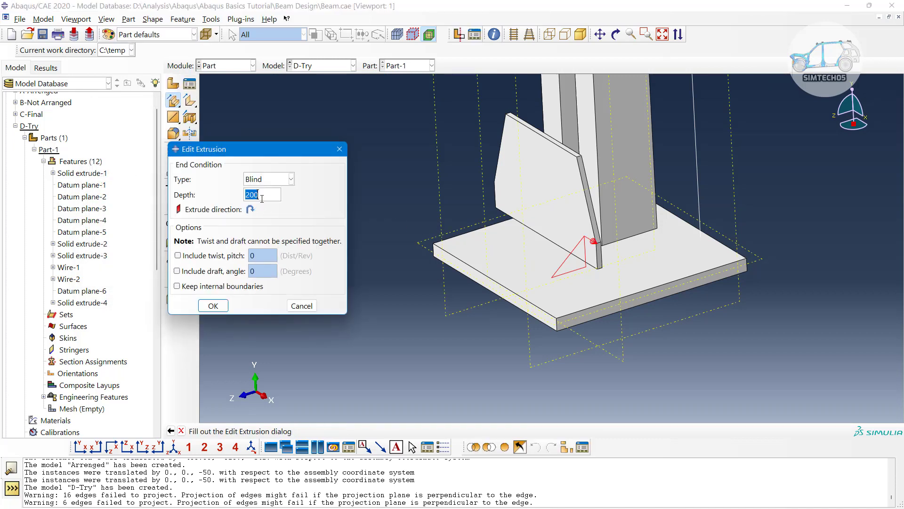
{"action": "type", "text": "10"}
{"action": "left_click", "coordinate": [213, 306]}
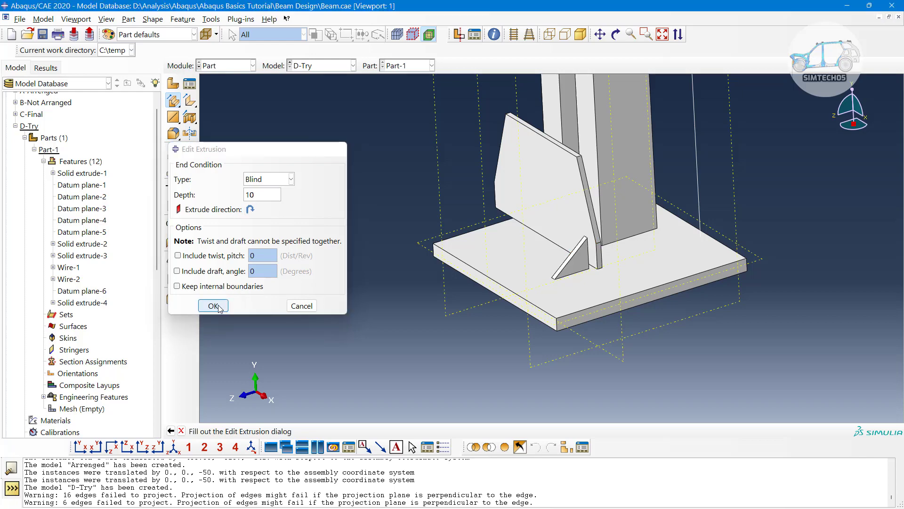
{"action": "scroll", "coordinate": [565, 303], "scroll_direction": "down", "scroll_amount": 2}
{"action": "middle_click_drag", "start_coordinate": [604, 261], "coordinate": [540, 307], "text": "ctrl+alt"}
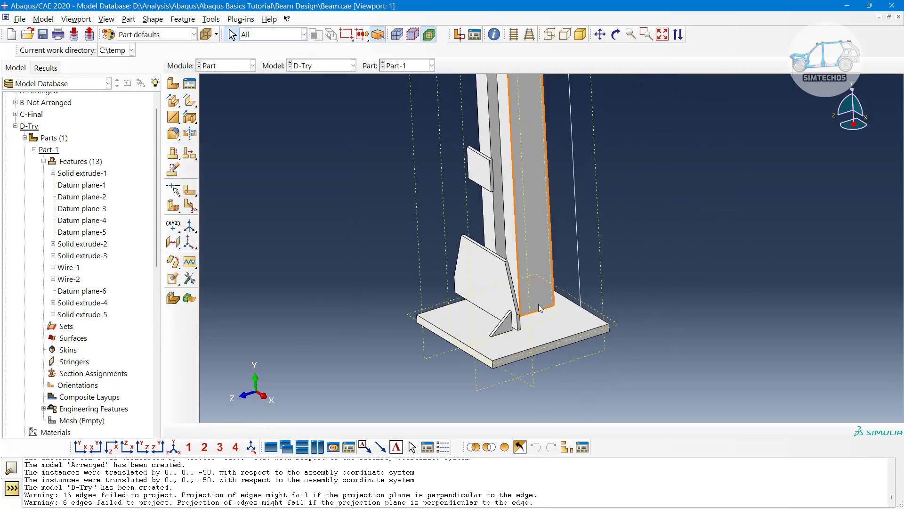
Switch to the Assembly module and create a dependent instance of Part-1.
{"action": "scroll", "coordinate": [541, 307], "scroll_direction": "down", "scroll_amount": 3}
{"action": "scroll", "coordinate": [542, 307], "scroll_direction": "down", "scroll_amount": 1}
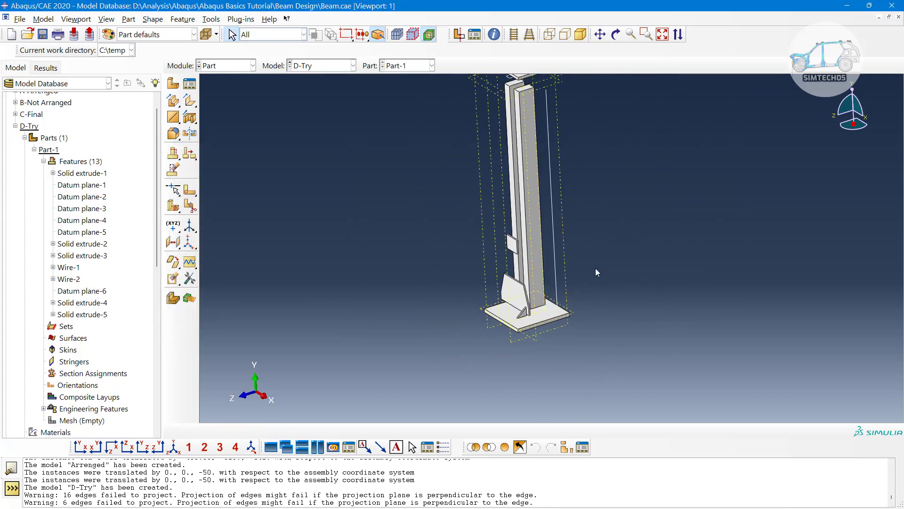
{"action": "left_click", "coordinate": [212, 67]}
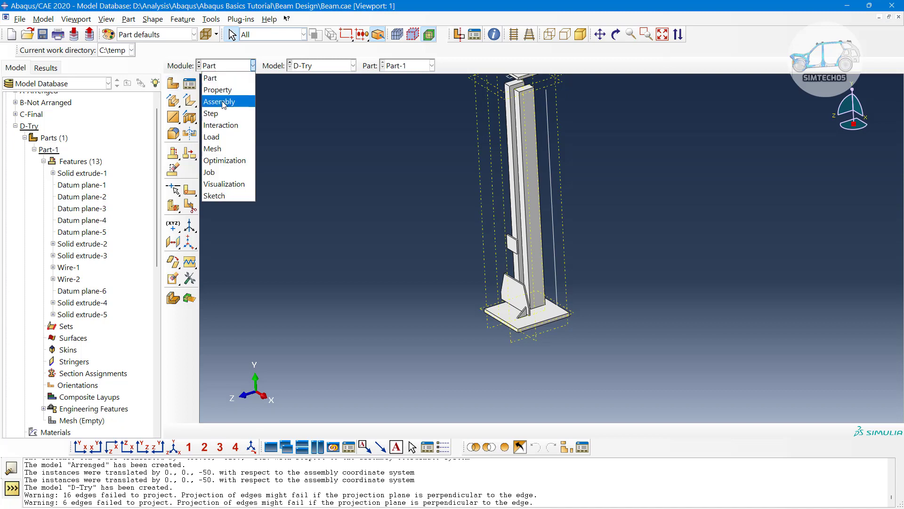
{"action": "left_click", "coordinate": [218, 100]}
{"action": "left_click", "coordinate": [172, 86]}
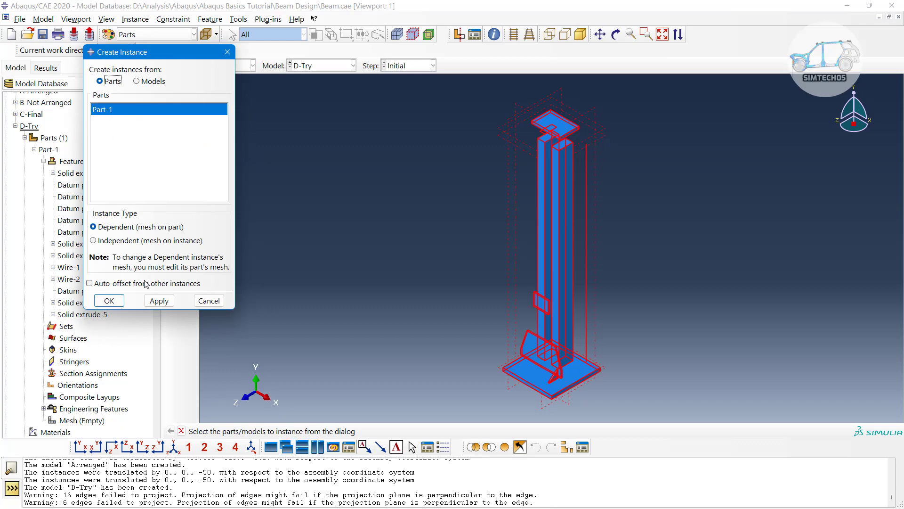
{"action": "left_click", "coordinate": [109, 301]}
{"action": "scroll", "coordinate": [498, 345], "scroll_direction": "down", "scroll_amount": 3}
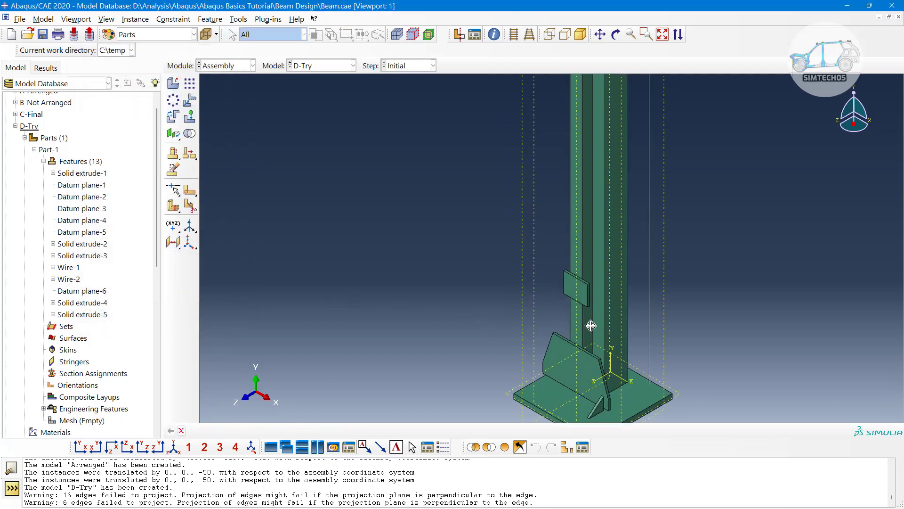
{"action": "middle_click_drag", "start_coordinate": [591, 326], "coordinate": [530, 242], "text": "ctrl+alt"}
{"action": "left_click_drag", "start_coordinate": [600, 278], "coordinate": [568, 266], "text": "ctrl+alt"}
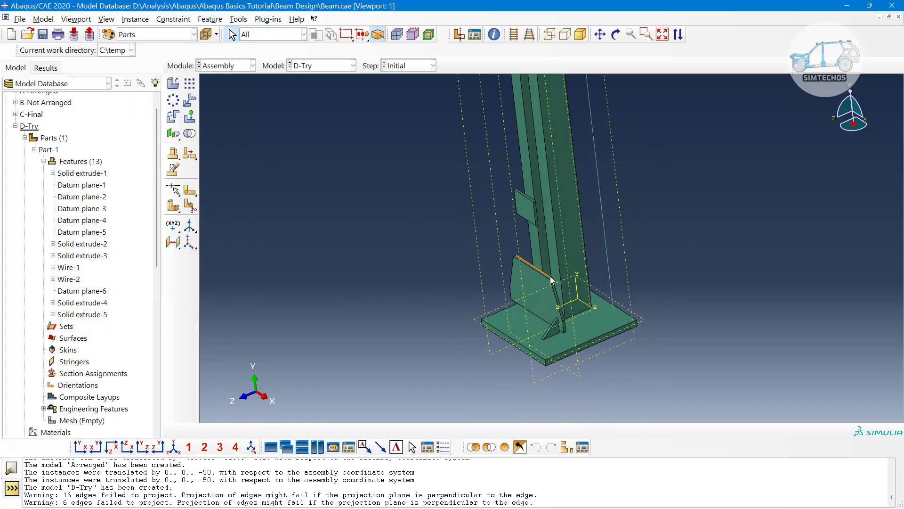
{"action": "left_click", "coordinate": [190, 100]}
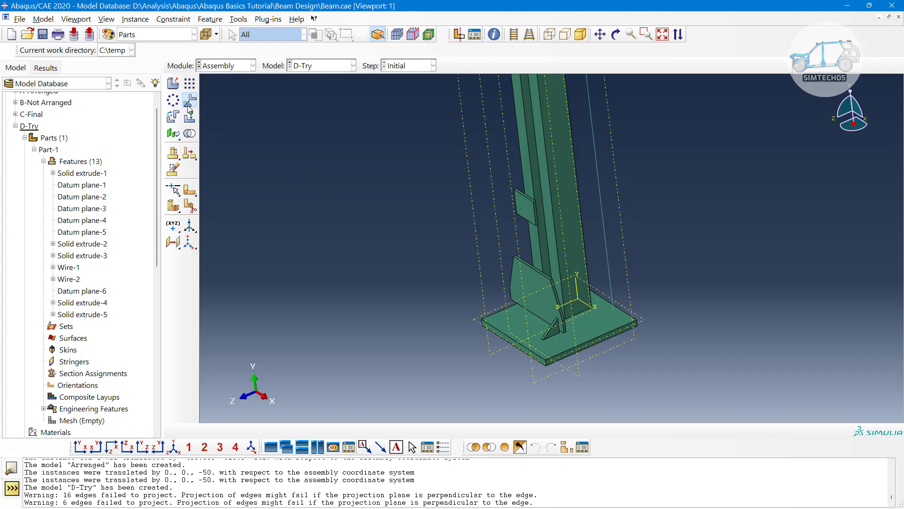
{"action": "left_click", "coordinate": [533, 295]}
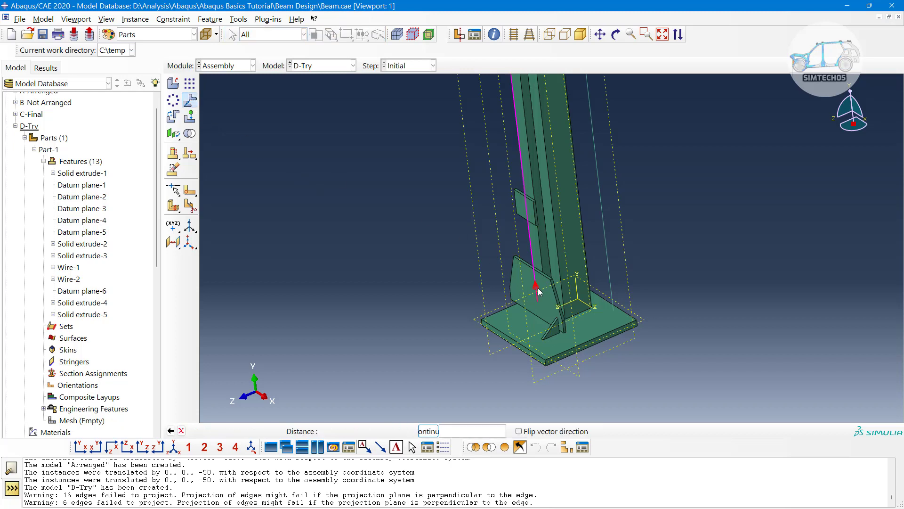
{"action": "left_click", "coordinate": [171, 430]}
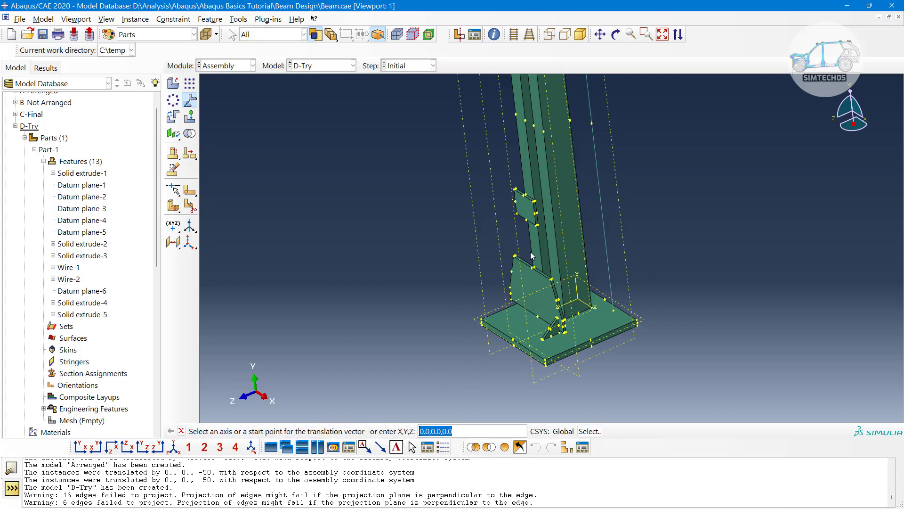
{"action": "key", "text": "Escape"}
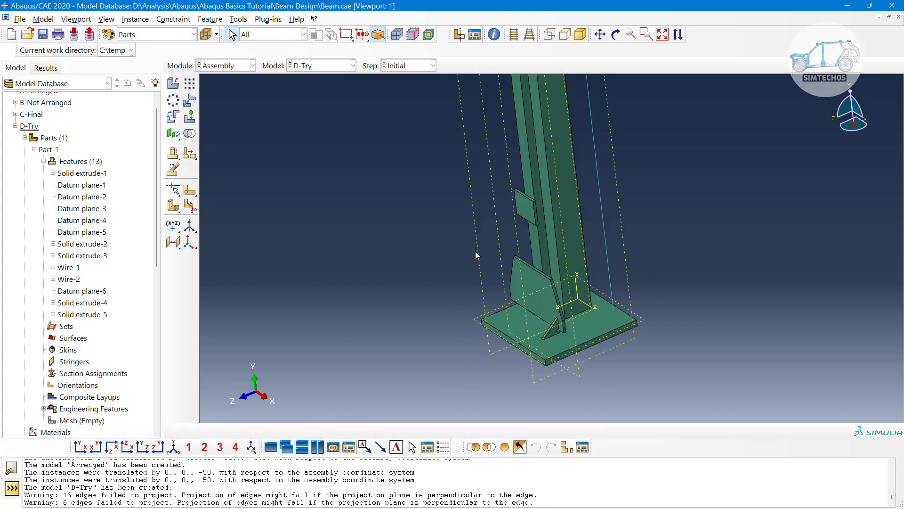
Return to the Part module and open the copy options for Part-1 in model D-Try.
{"action": "left_click", "coordinate": [225, 67]}
{"action": "left_click", "coordinate": [217, 78]}
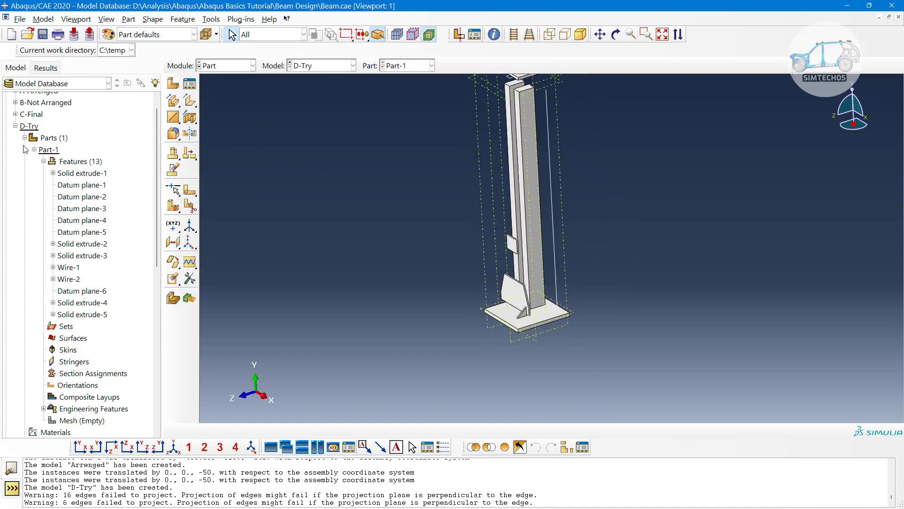
{"action": "scroll", "coordinate": [25, 150], "scroll_direction": "up", "scroll_amount": 1}
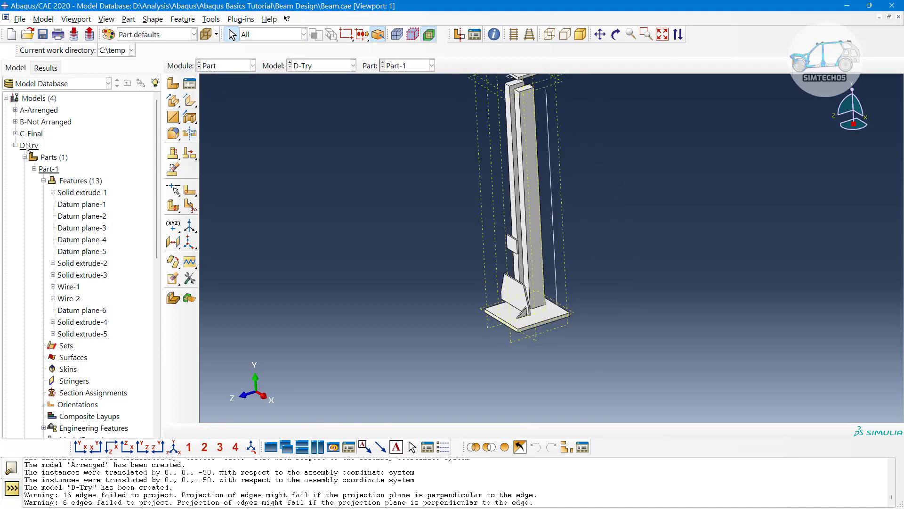
{"action": "left_click", "coordinate": [34, 168]}
{"action": "right_click", "coordinate": [47, 170]}
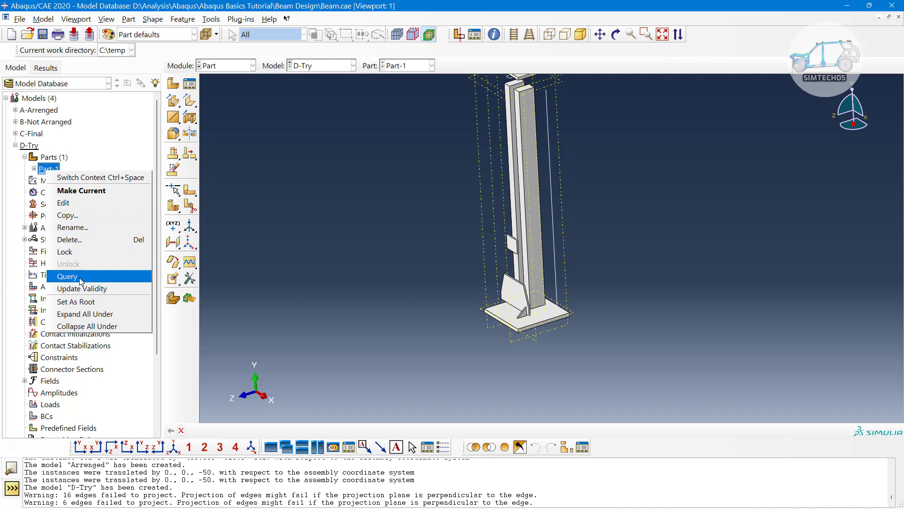
{"action": "left_click", "coordinate": [68, 214]}
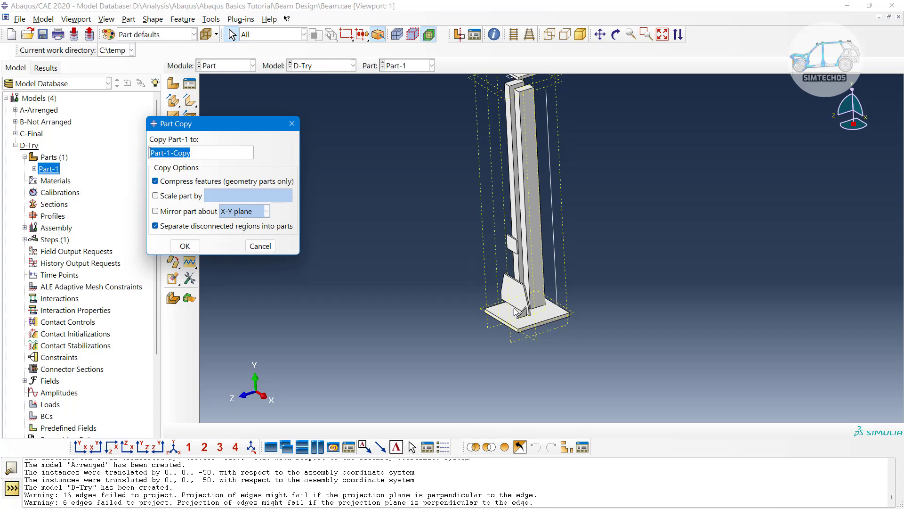
Copy Part-1 under the name Comp, with features compressed and disconnected regions separated into parts.
{"action": "scroll", "coordinate": [519, 325], "scroll_direction": "up", "scroll_amount": 5}
{"action": "left_click_drag", "start_coordinate": [607, 318], "coordinate": [581, 309], "text": "ctrl+alt"}
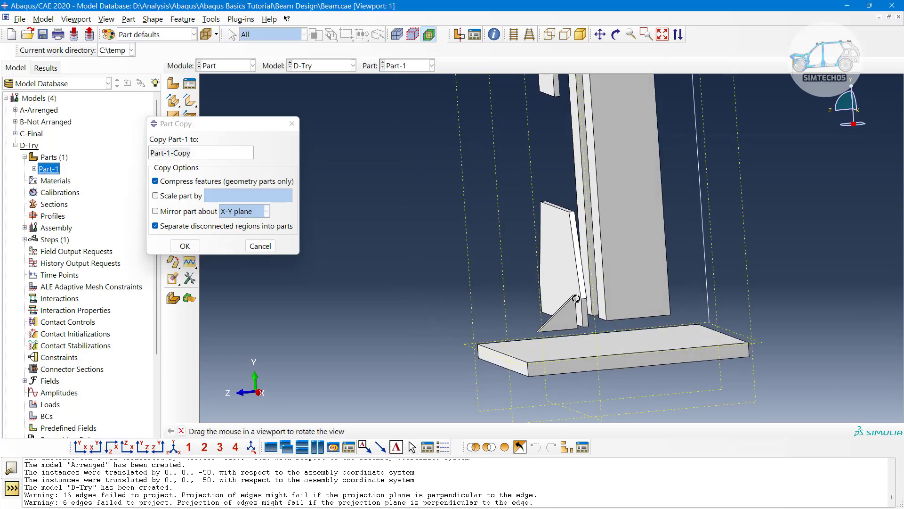
{"action": "scroll", "coordinate": [583, 308], "scroll_direction": "up", "scroll_amount": 3}
{"action": "left_click_drag", "start_coordinate": [650, 315], "coordinate": [543, 341], "text": "ctrl+alt"}
{"action": "scroll", "coordinate": [543, 341], "scroll_direction": "down", "scroll_amount": 4}
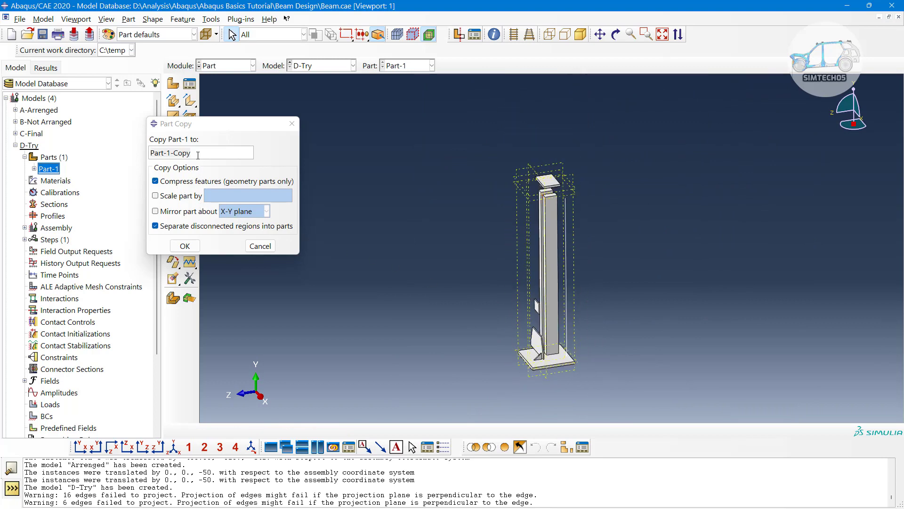
{"action": "left_click_drag", "start_coordinate": [197, 155], "coordinate": [154, 153]}
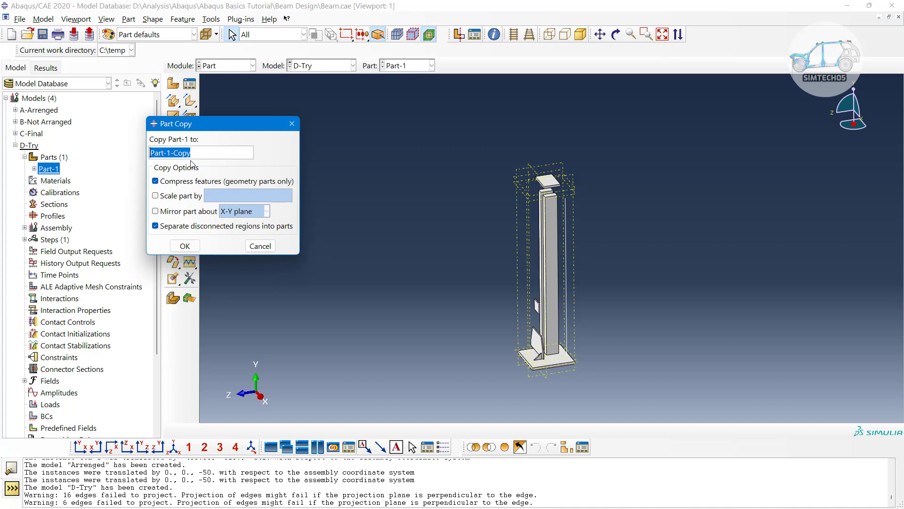
{"action": "type", "text": "Beam"}
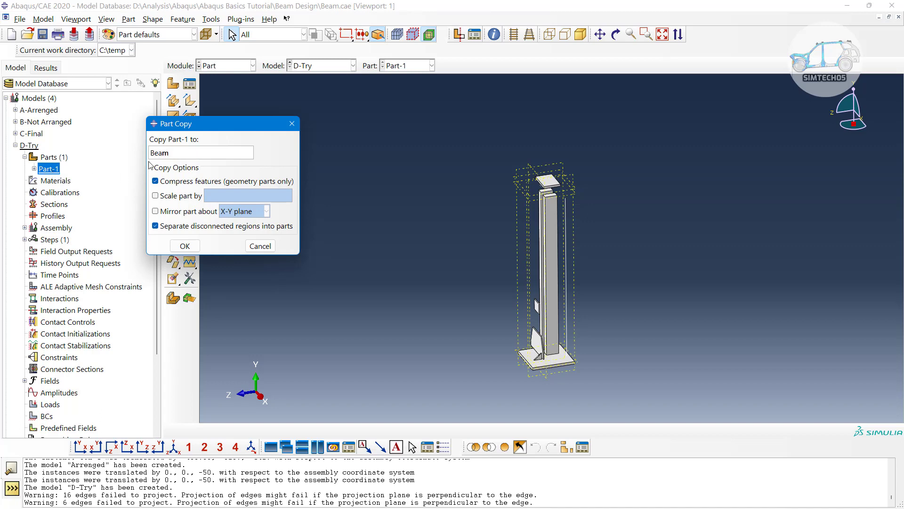
{"action": "double_click", "coordinate": [179, 154]}
{"action": "type", "text": "Comp"}
{"action": "left_click", "coordinate": [182, 246]}
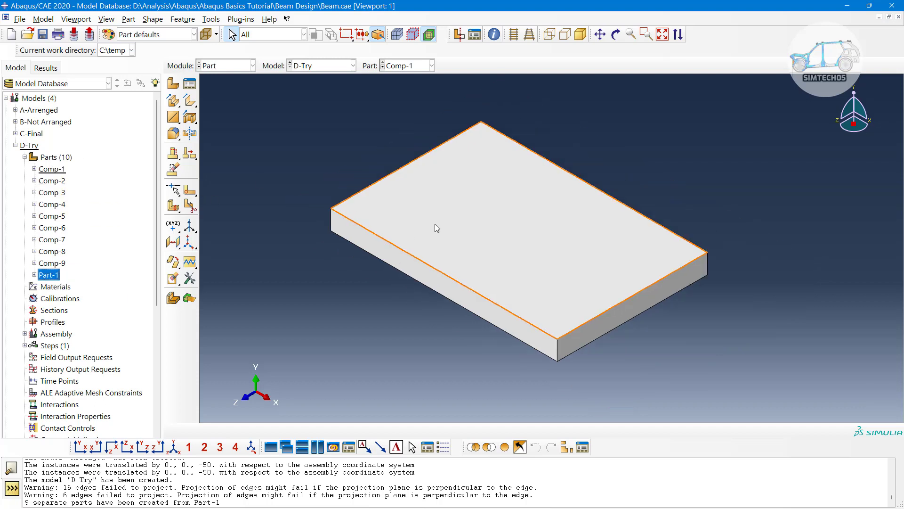
Display several of the separated Comp parts in turn to examine their geometry.
{"action": "scroll", "coordinate": [435, 224], "scroll_direction": "down", "scroll_amount": 2}
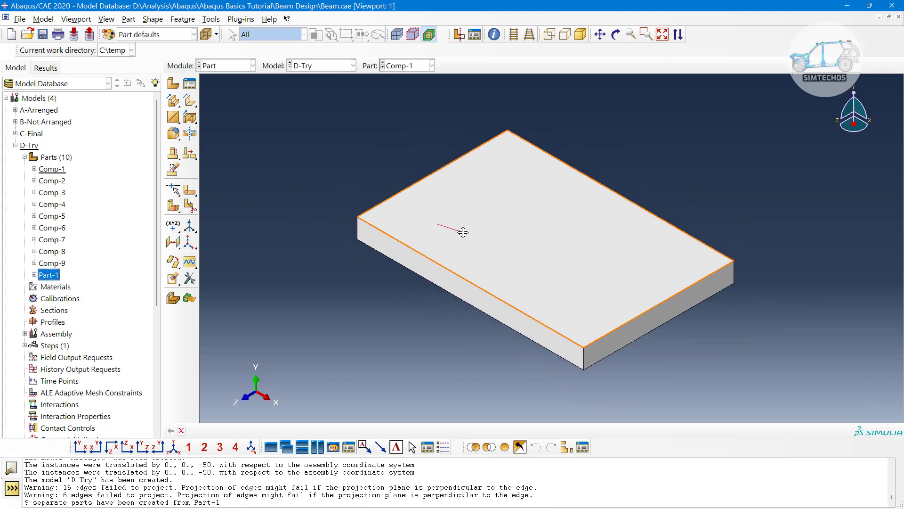
{"action": "double_click", "coordinate": [57, 179]}
{"action": "double_click", "coordinate": [52, 181]}
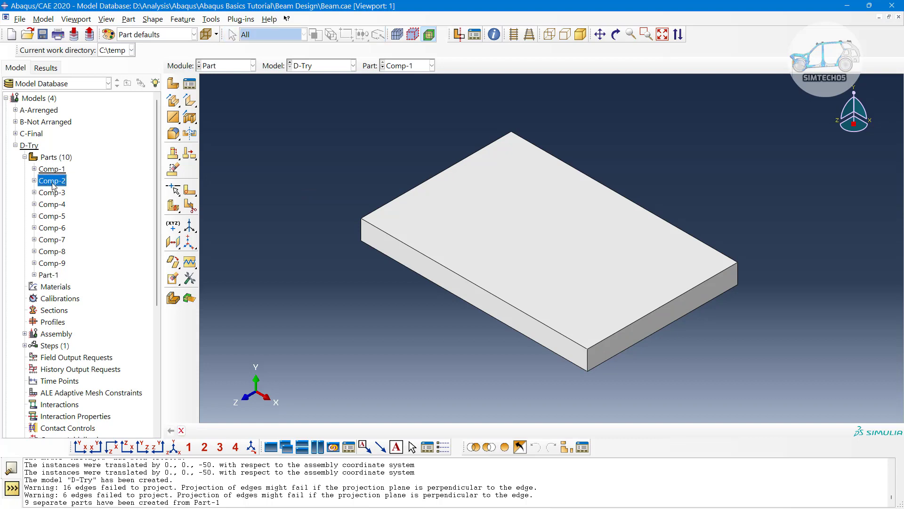
{"action": "left_click", "coordinate": [52, 206]}
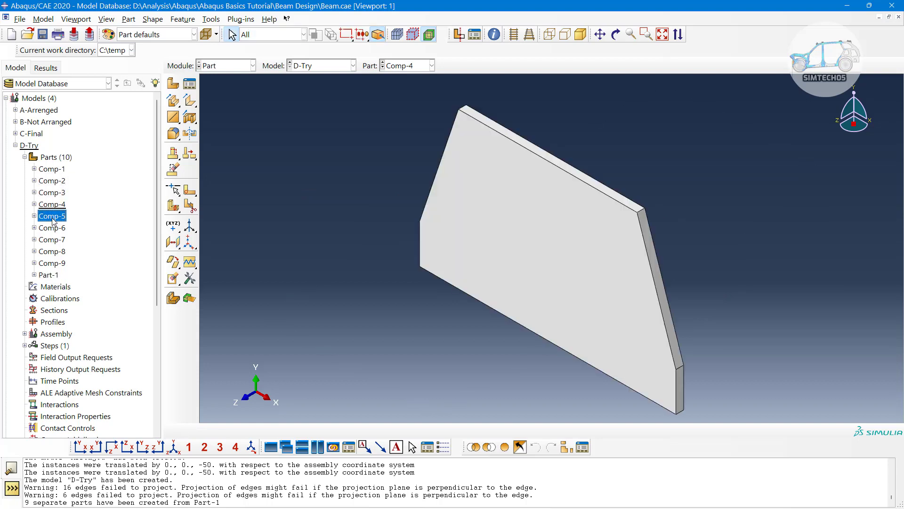
{"action": "double_click", "coordinate": [52, 240]}
{"action": "left_click", "coordinate": [51, 251]}
{"action": "double_click", "coordinate": [53, 257]}
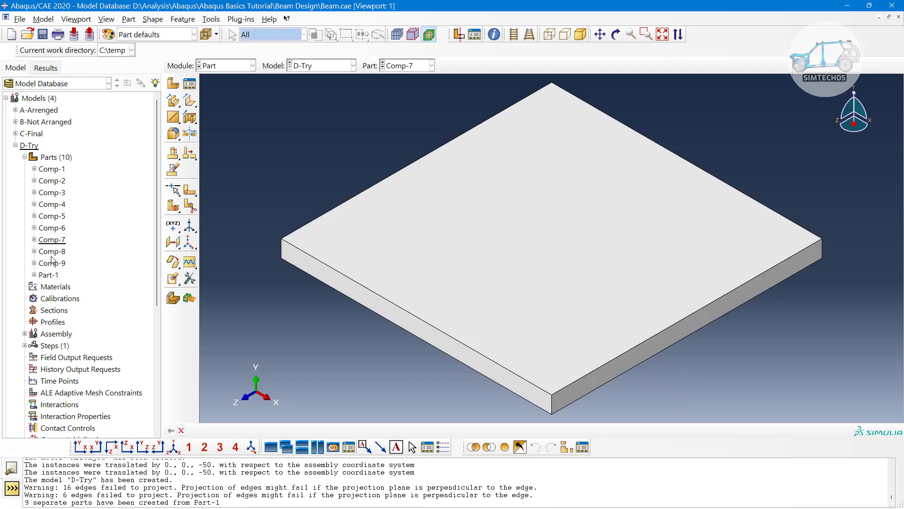
Switch to the Assembly module and delete the Part-1-1 instance from the D-Try assembly.
{"action": "left_click", "coordinate": [216, 69]}
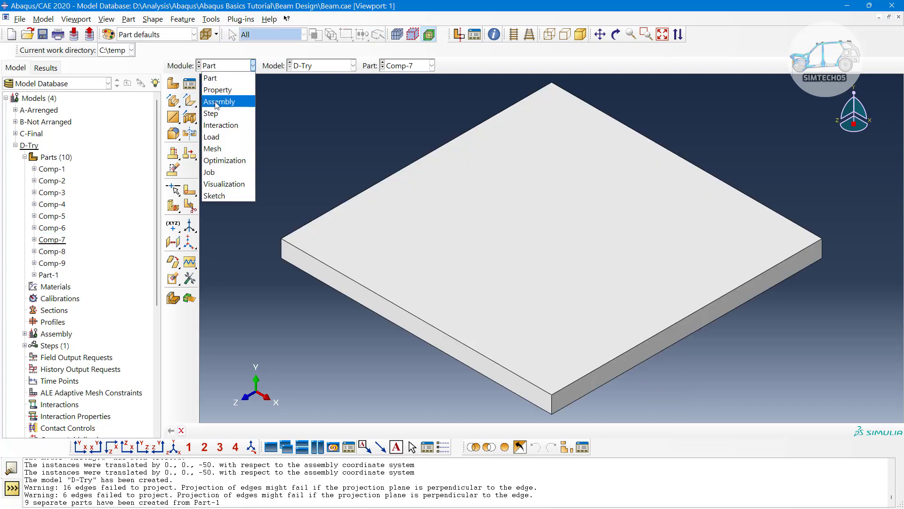
{"action": "left_click", "coordinate": [216, 102]}
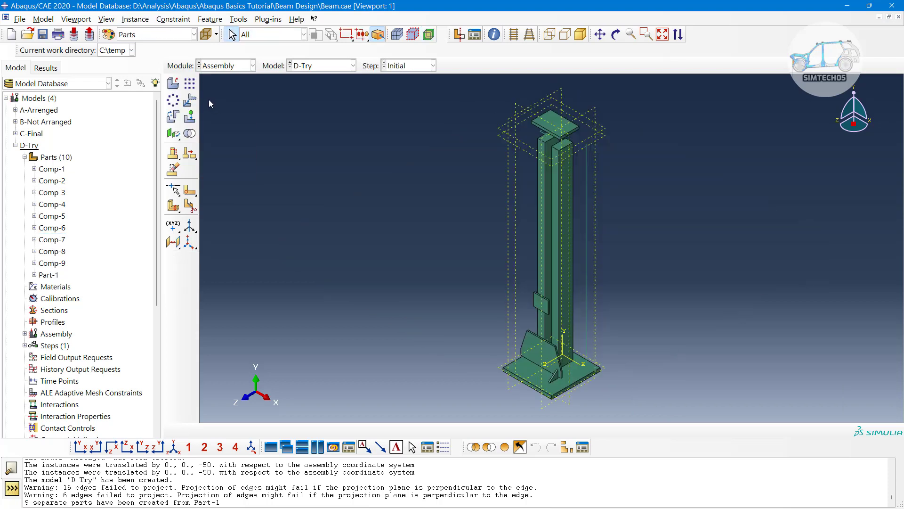
{"action": "scroll", "coordinate": [28, 262], "scroll_direction": "down", "scroll_amount": 2}
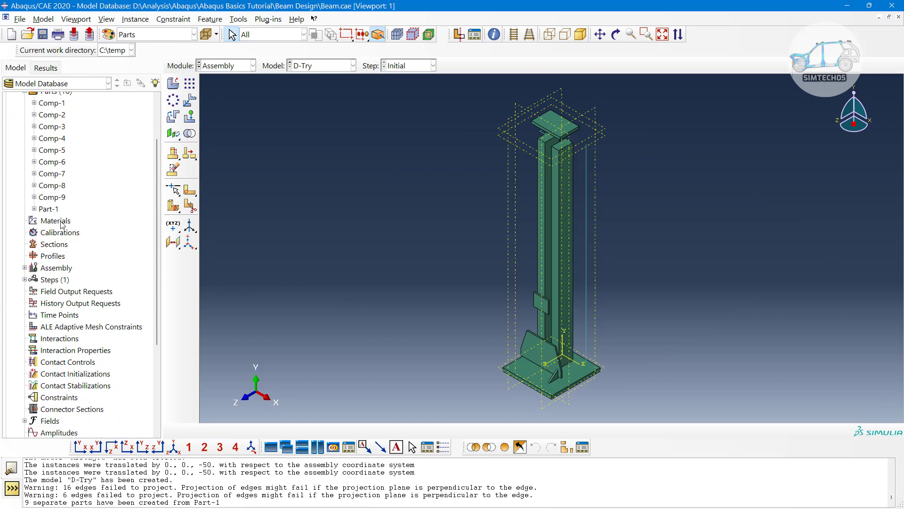
{"action": "left_click", "coordinate": [25, 263]}
{"action": "left_click", "coordinate": [34, 274]}
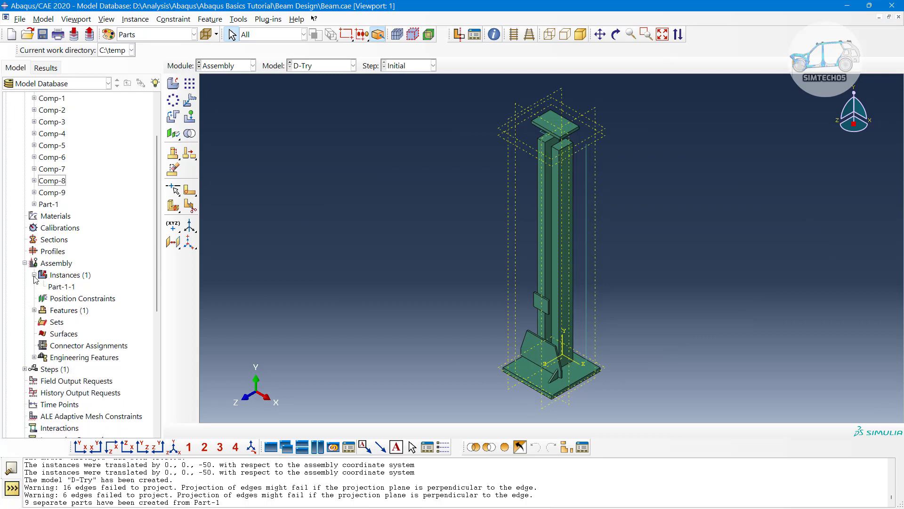
{"action": "left_click", "coordinate": [58, 286]}
{"action": "right_click", "coordinate": [59, 288]}
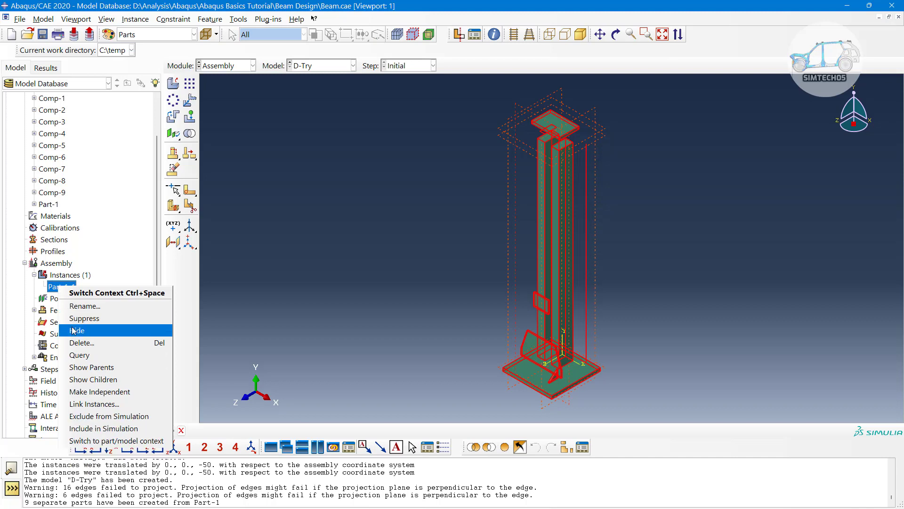
{"action": "left_click", "coordinate": [81, 355]}
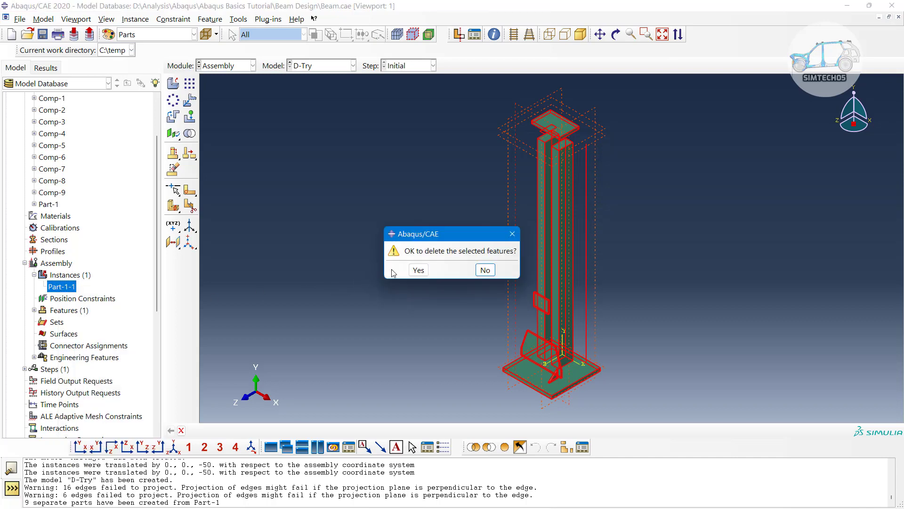
{"action": "left_click", "coordinate": [418, 270]}
Create dependent instances of parts Comp-1 through Comp-9, leaving out Part-1.
{"action": "double_click", "coordinate": [69, 277]}
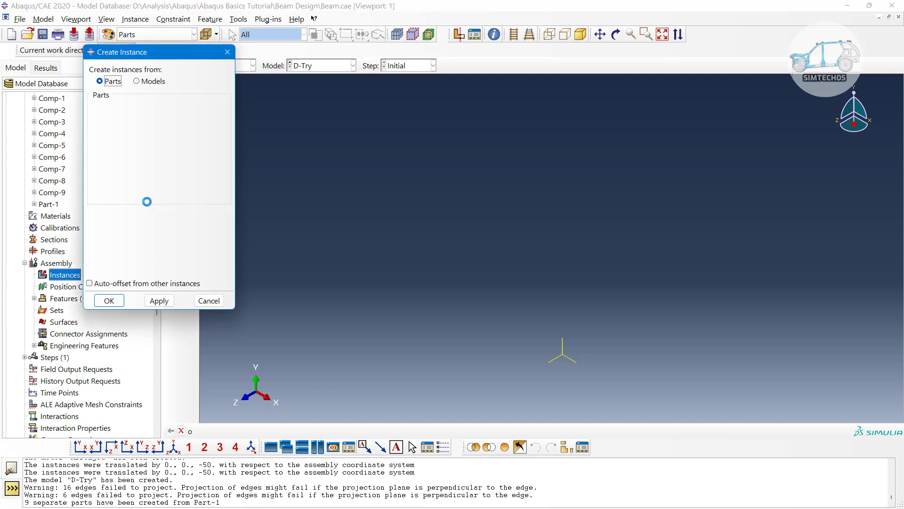
{"action": "left_click", "coordinate": [108, 114]}
{"action": "scroll", "coordinate": [109, 192], "scroll_direction": "down", "scroll_amount": 2}
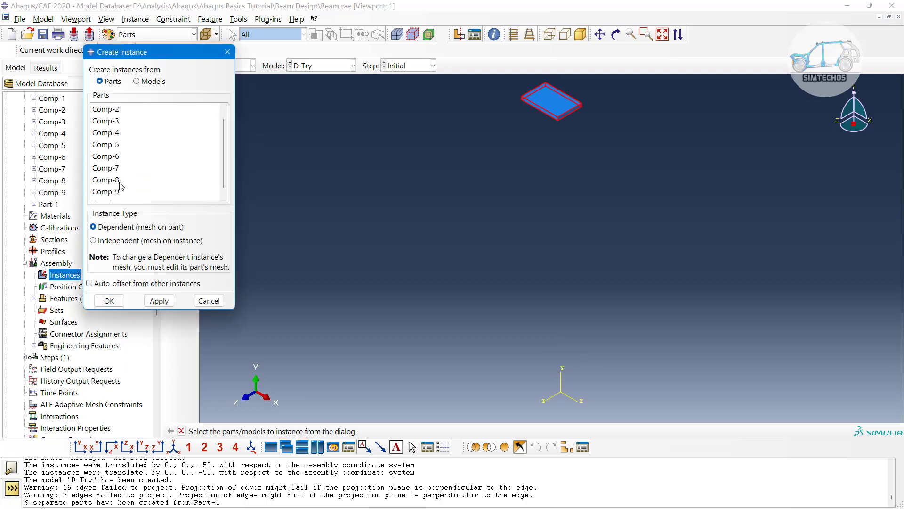
{"action": "left_click", "coordinate": [113, 185], "text": "shift"}
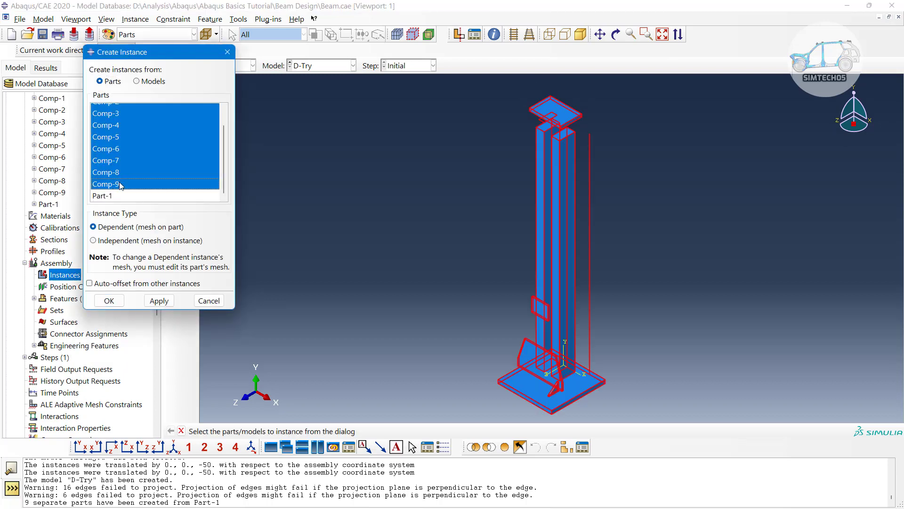
{"action": "scroll", "coordinate": [109, 196], "scroll_direction": "up", "scroll_amount": 2}
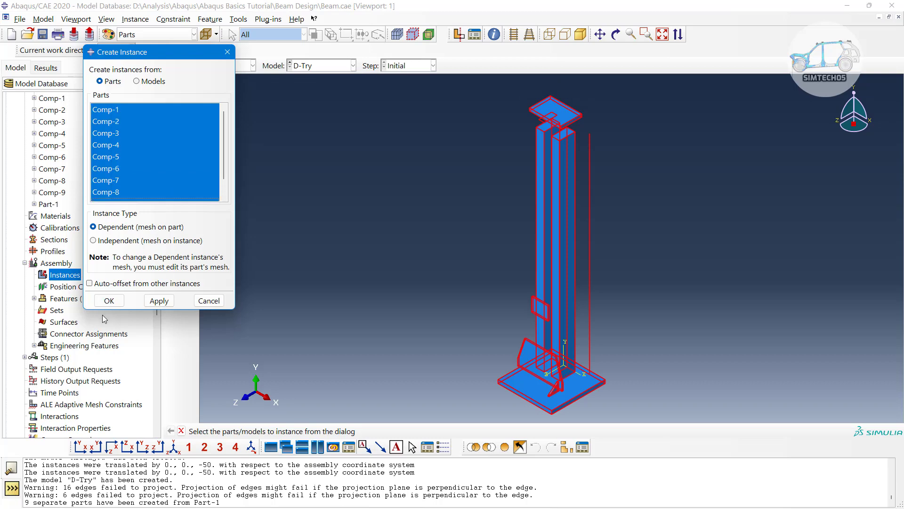
{"action": "left_click", "coordinate": [110, 301]}
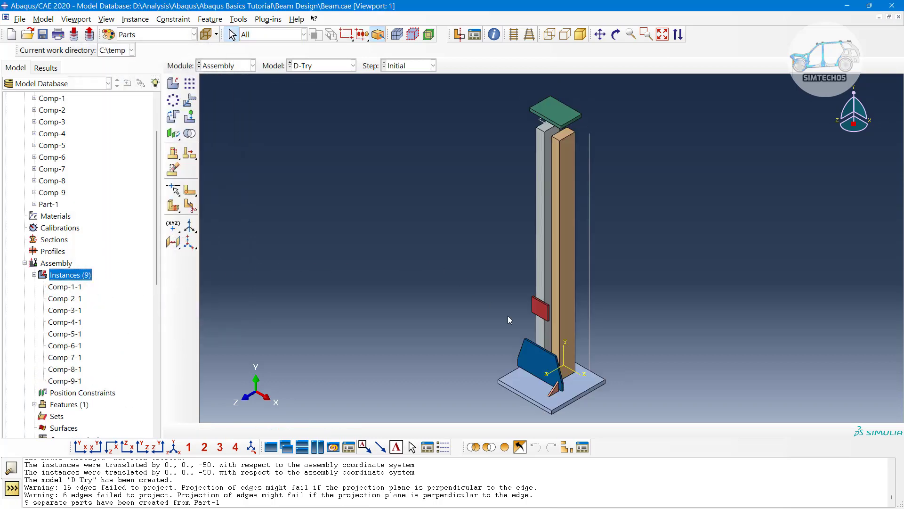
Translate the base plate instance 50 along the positive Y axis.
{"action": "middle_click_drag", "start_coordinate": [591, 337], "coordinate": [565, 257], "text": "ctrl+alt"}
{"action": "scroll", "coordinate": [549, 311], "scroll_direction": "down", "scroll_amount": 5}
{"action": "left_click_drag", "start_coordinate": [569, 306], "coordinate": [553, 269], "text": "ctrl+alt"}
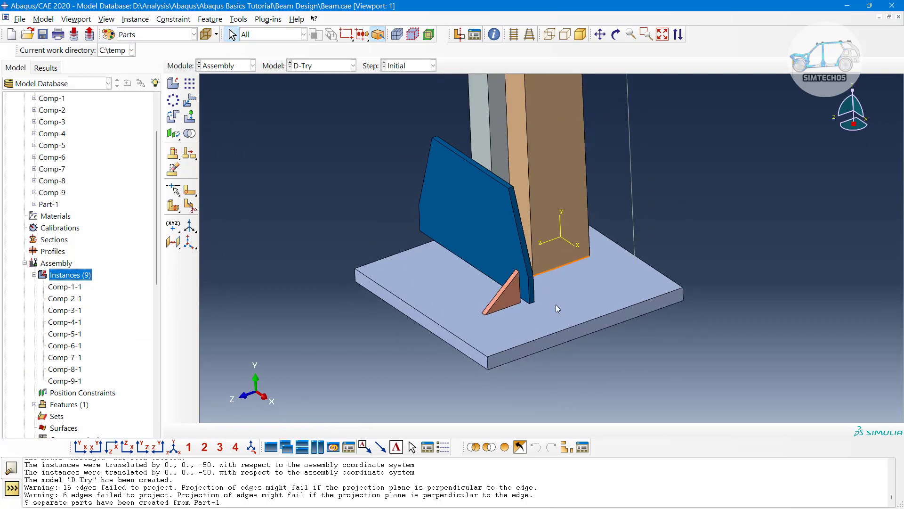
{"action": "left_click", "coordinate": [189, 102]}
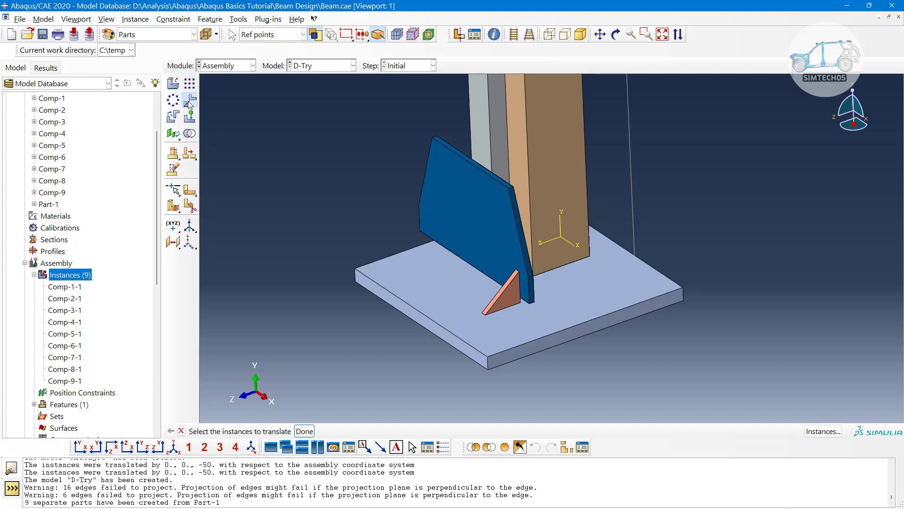
{"action": "left_click_drag", "start_coordinate": [177, 138], "coordinate": [239, 140]}
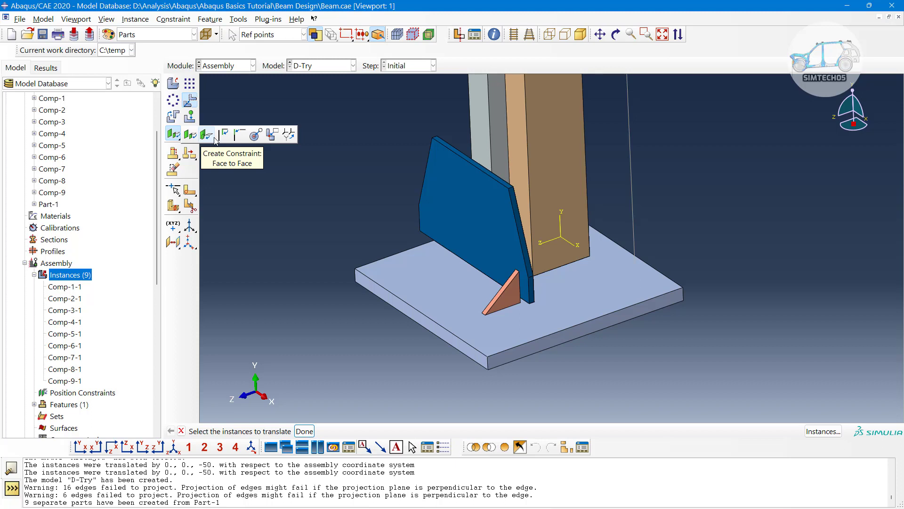
{"action": "left_click", "coordinate": [547, 318]}
{"action": "middle_click", "coordinate": [573, 274]}
{"action": "left_click", "coordinate": [561, 220]}
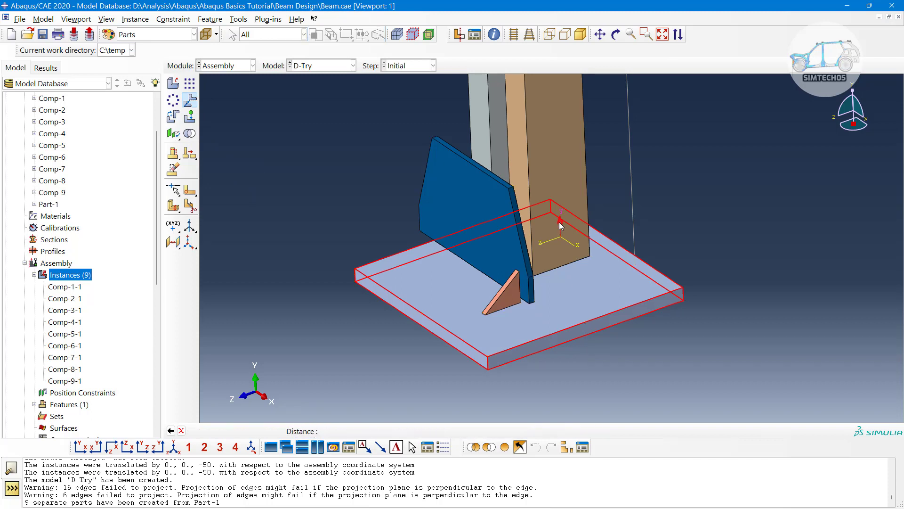
{"action": "type", "text": "50"}
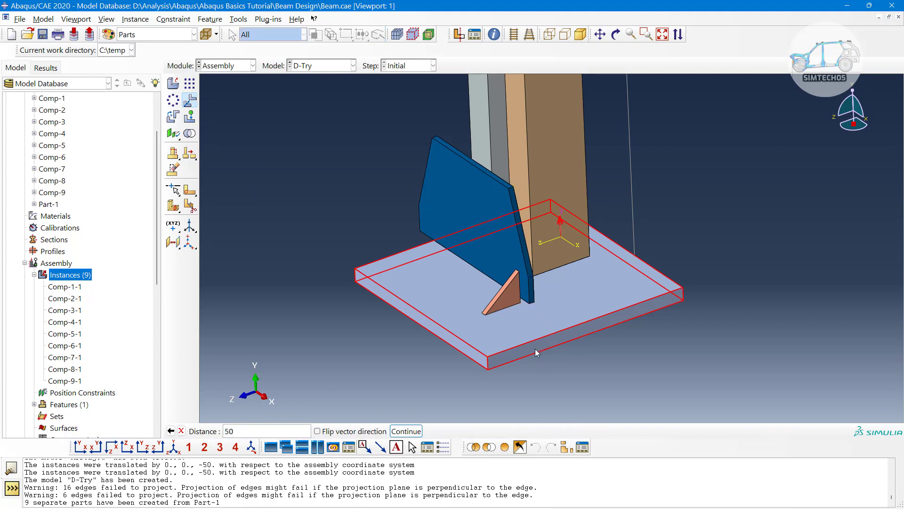
{"action": "key", "text": "Return"}
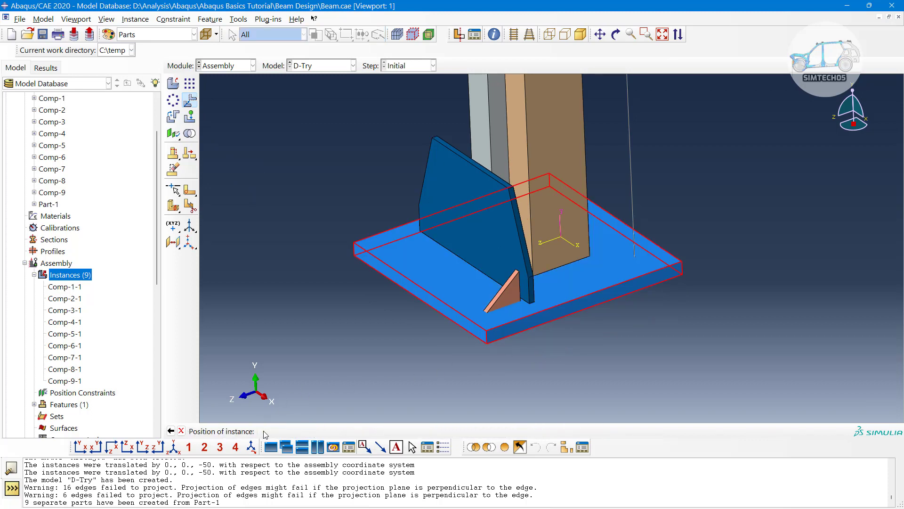
{"action": "left_click", "coordinate": [267, 431]}
Translate the blue side plate and the red plate together by 50 in the negative Z direction.
{"action": "middle_click_drag", "start_coordinate": [567, 254], "coordinate": [561, 281], "text": "ctrl+alt"}
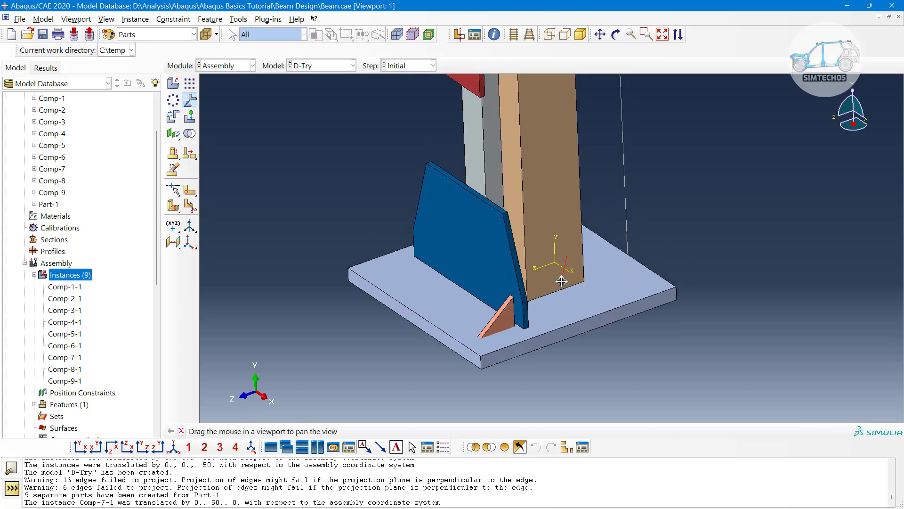
{"action": "scroll", "coordinate": [505, 269], "scroll_direction": "down", "scroll_amount": 5}
{"action": "left_click", "coordinate": [504, 270]}
{"action": "left_click", "coordinate": [480, 160], "text": "shift"}
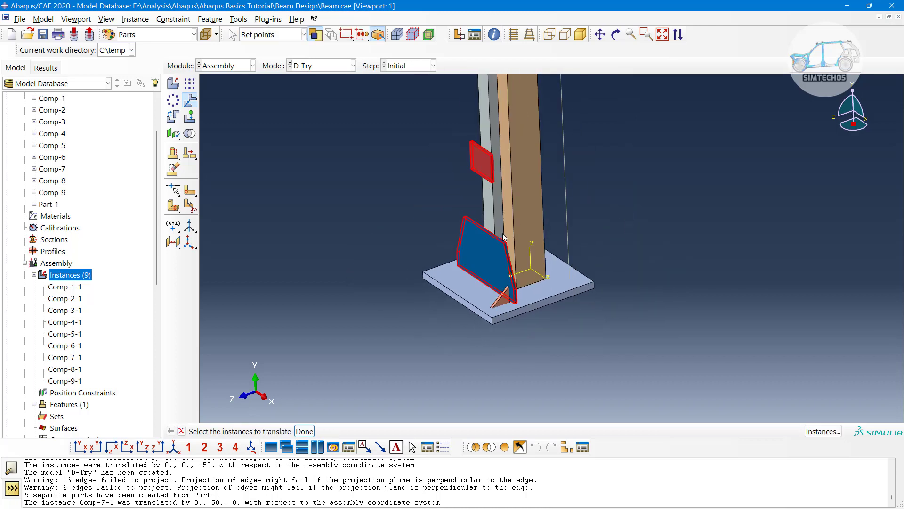
{"action": "middle_click", "coordinate": [505, 237]}
{"action": "scroll", "coordinate": [524, 237], "scroll_direction": "up", "scroll_amount": 3}
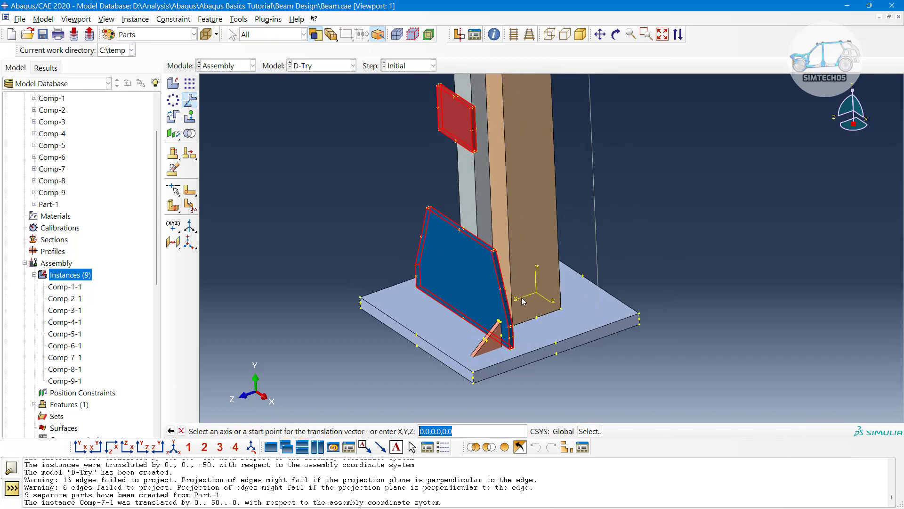
{"action": "left_click", "coordinate": [523, 302]}
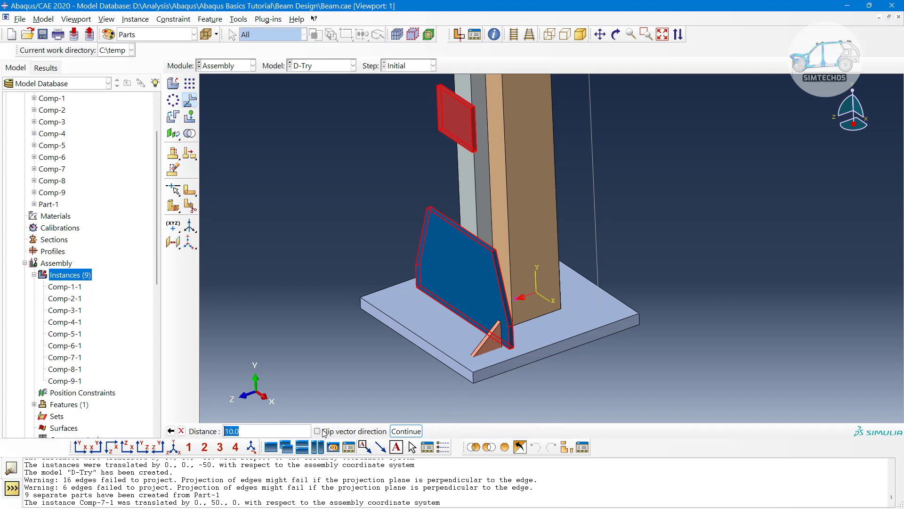
{"action": "left_click", "coordinate": [317, 431]}
{"action": "left_click_drag", "start_coordinate": [263, 430], "coordinate": [183, 429]}
{"action": "type", "text": "50"}
{"action": "key", "text": "Return"}
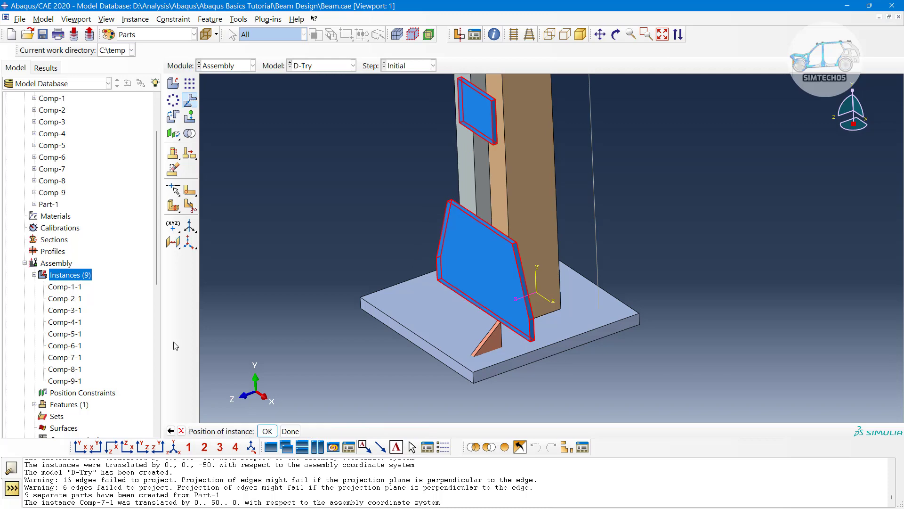
{"action": "left_click", "coordinate": [266, 432]}
Translate the green top plate down by 100 along the tan column's vertical edge, flipping the vector direction.
{"action": "scroll", "coordinate": [722, 224], "scroll_direction": "up", "scroll_amount": 1}
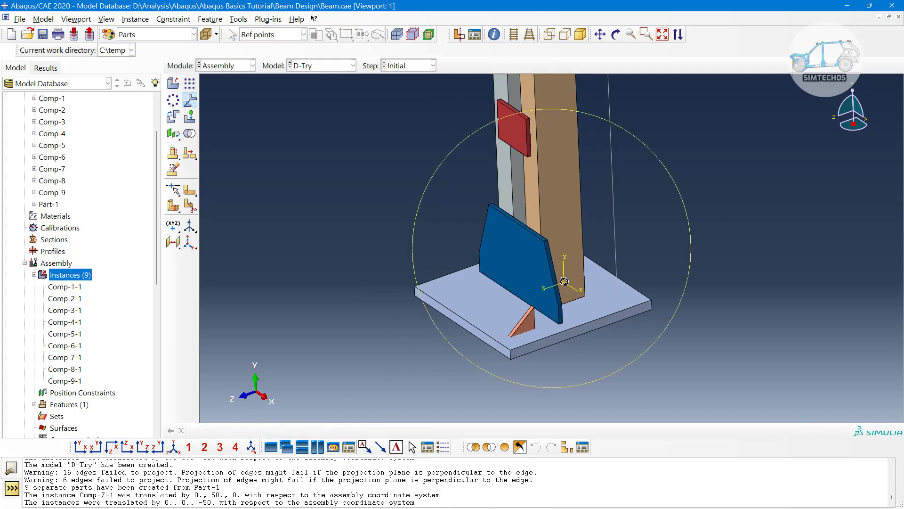
{"action": "left_click_drag", "start_coordinate": [626, 272], "coordinate": [594, 262], "text": "ctrl+alt"}
{"action": "scroll", "coordinate": [532, 273], "scroll_direction": "up", "scroll_amount": 3}
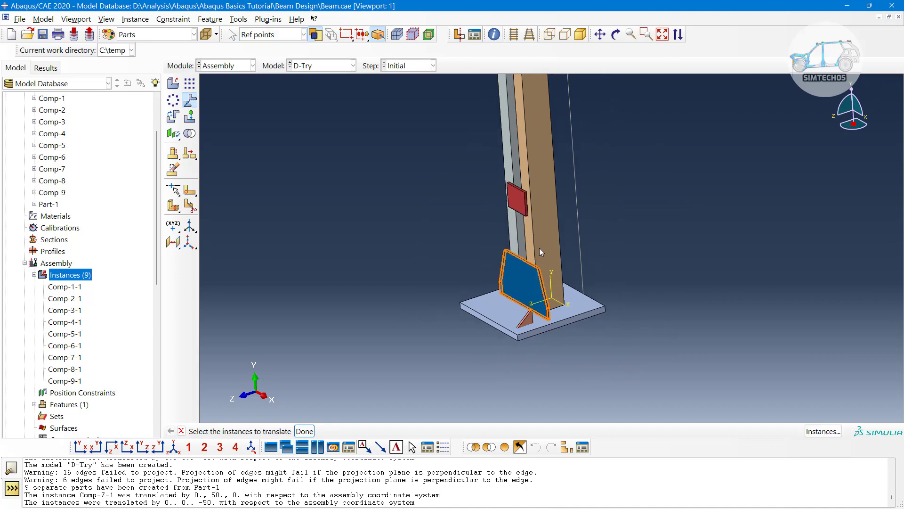
{"action": "middle_click_drag", "start_coordinate": [539, 265], "coordinate": [541, 394], "text": "ctrl+alt"}
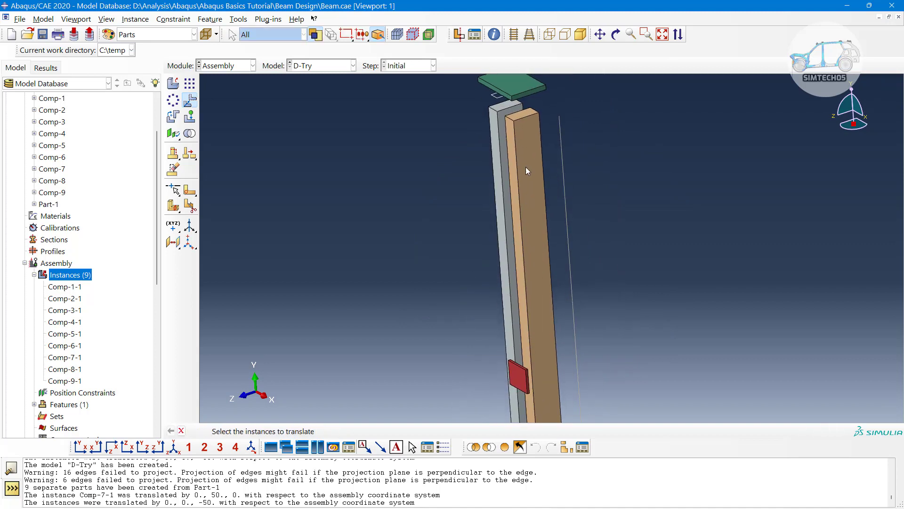
{"action": "middle_click_drag", "start_coordinate": [526, 167], "coordinate": [532, 259], "text": "ctrl+alt"}
{"action": "scroll", "coordinate": [537, 183], "scroll_direction": "down", "scroll_amount": 6}
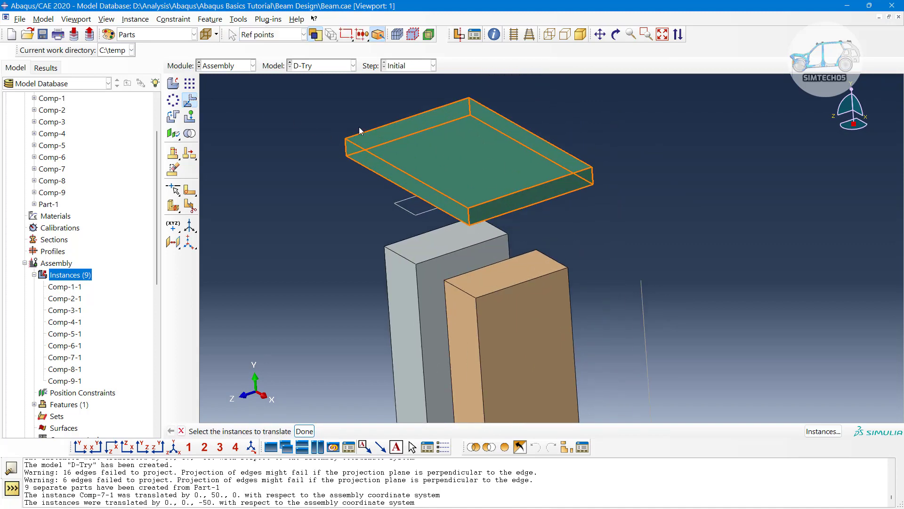
{"action": "left_click", "coordinate": [411, 142]}
{"action": "middle_click", "coordinate": [364, 183]}
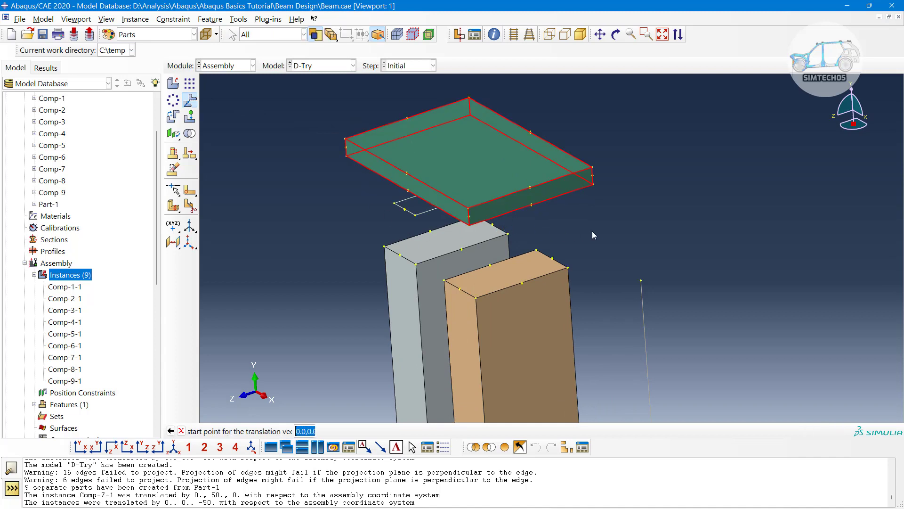
{"action": "scroll", "coordinate": [596, 229], "scroll_direction": "up", "scroll_amount": 3}
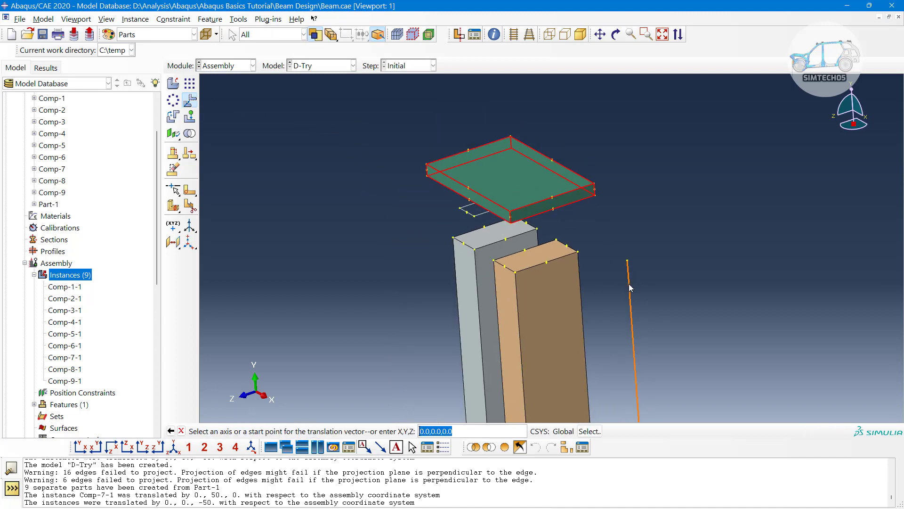
{"action": "left_click", "coordinate": [581, 285]}
{"action": "scroll", "coordinate": [566, 207], "scroll_direction": "up", "scroll_amount": 5}
{"action": "scroll", "coordinate": [574, 258], "scroll_direction": "up", "scroll_amount": 3}
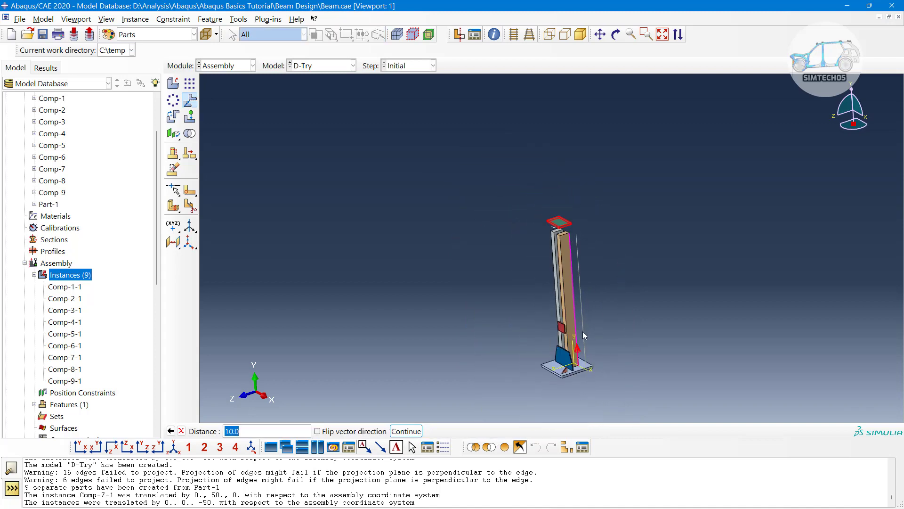
{"action": "left_click", "coordinate": [317, 431]}
{"action": "scroll", "coordinate": [576, 264], "scroll_direction": "down", "scroll_amount": 3}
{"action": "scroll", "coordinate": [543, 142], "scroll_direction": "down", "scroll_amount": 1}
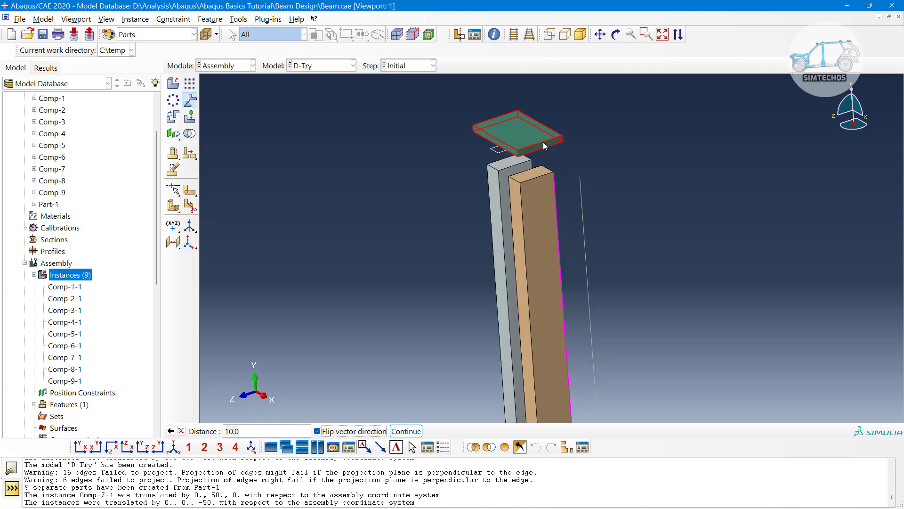
{"action": "scroll", "coordinate": [527, 104], "scroll_direction": "down", "scroll_amount": 2}
{"action": "left_click_drag", "start_coordinate": [273, 425], "coordinate": [201, 430]}
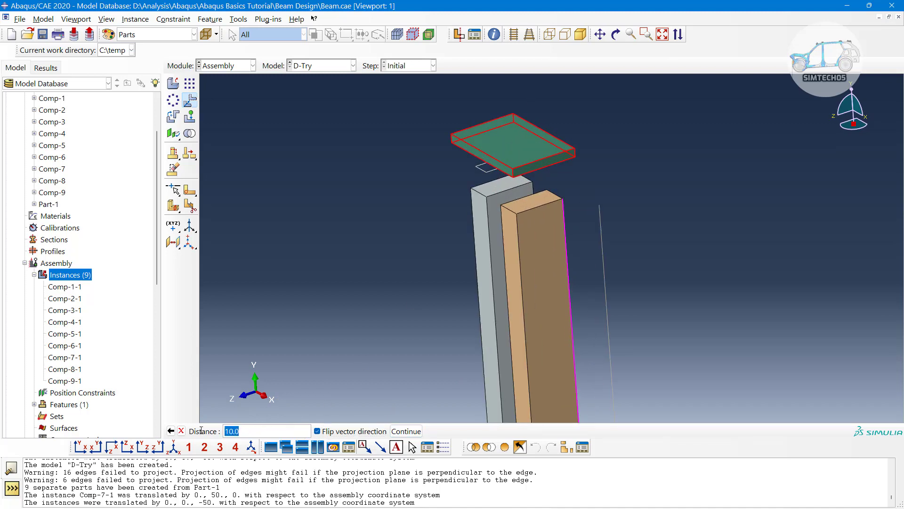
{"action": "type", "text": "1"}
{"action": "left_click", "coordinate": [397, 431]}
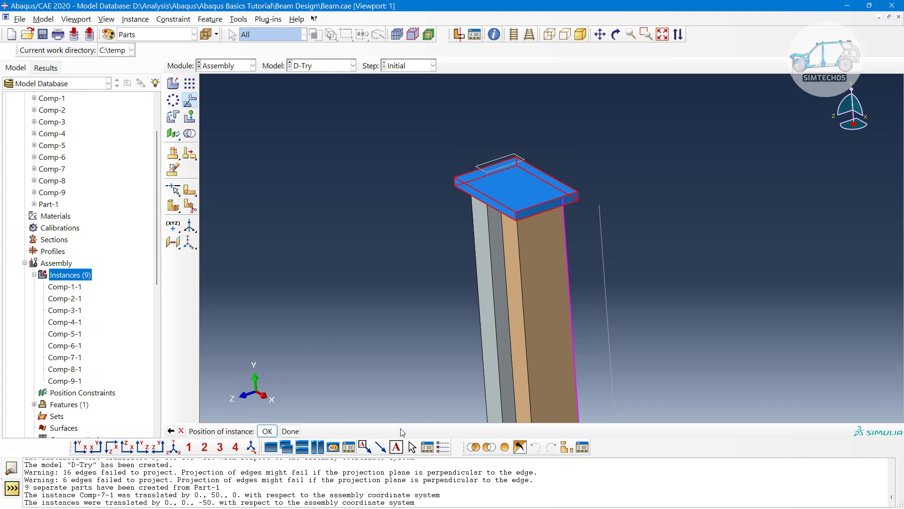
{"action": "left_click", "coordinate": [268, 431]}
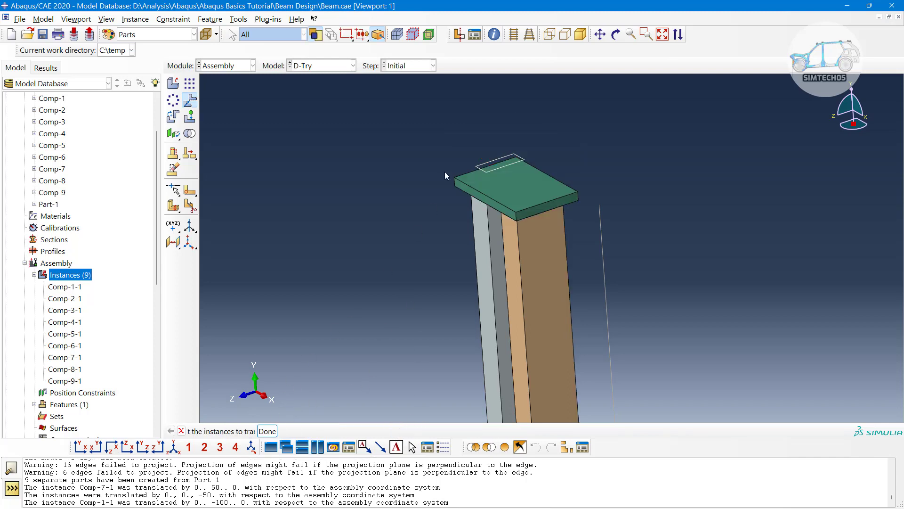
{"action": "scroll", "coordinate": [457, 171], "scroll_direction": "down", "scroll_amount": 3}
{"action": "middle_click_drag", "start_coordinate": [488, 324], "coordinate": [479, 188], "text": "ctrl+alt"}
{"action": "scroll", "coordinate": [489, 279], "scroll_direction": "down", "scroll_amount": 1}
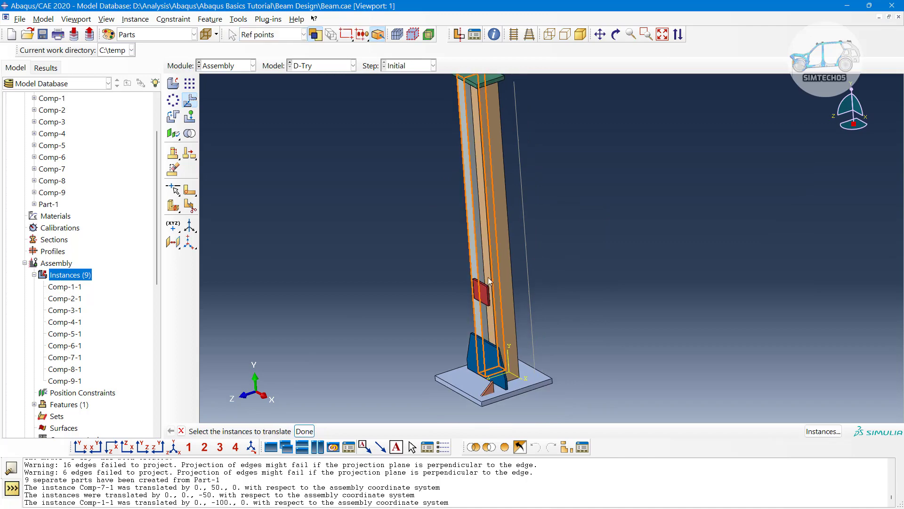
{"action": "scroll", "coordinate": [493, 376], "scroll_direction": "up", "scroll_amount": 3}
{"action": "middle_click_drag", "start_coordinate": [501, 385], "coordinate": [499, 347], "text": "ctrl+alt"}
{"action": "scroll", "coordinate": [499, 348], "scroll_direction": "up", "scroll_amount": 2}
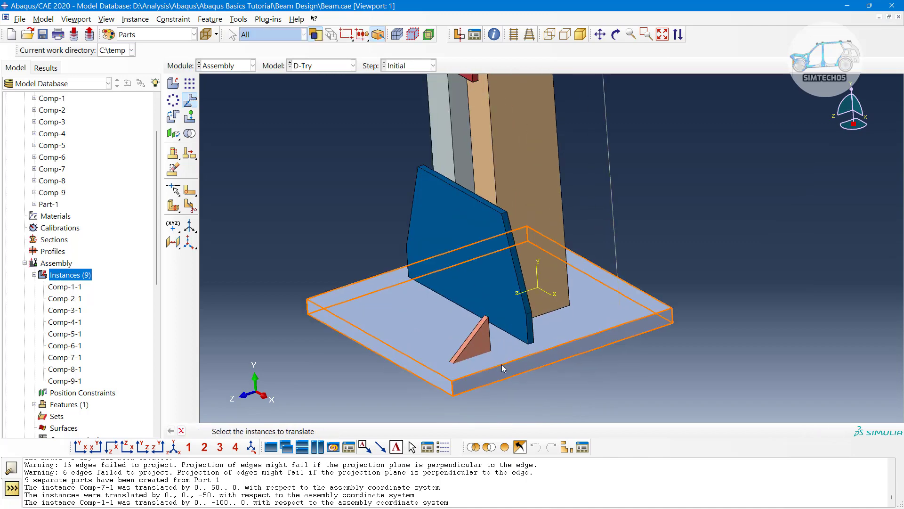
{"action": "left_click", "coordinate": [479, 324]}
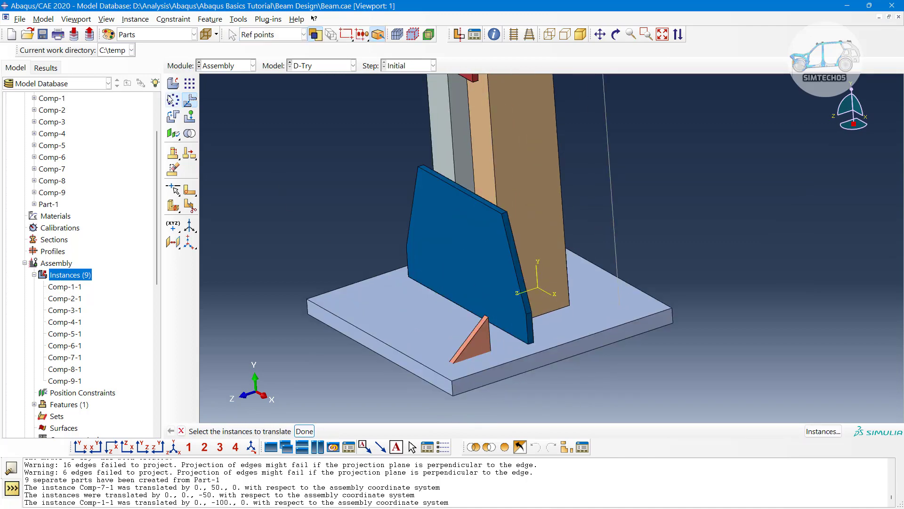
{"action": "left_click", "coordinate": [188, 99]}
{"action": "left_click", "coordinate": [473, 345]}
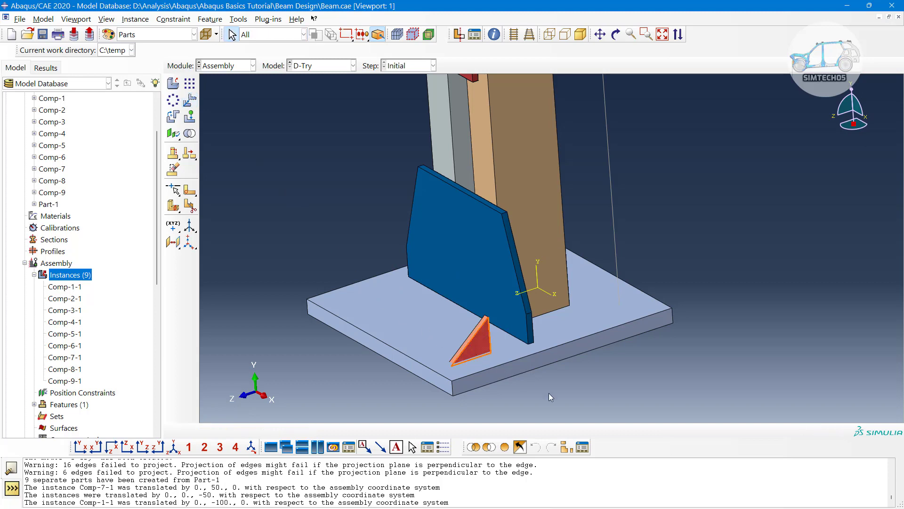
{"action": "left_click", "coordinate": [270, 174]}
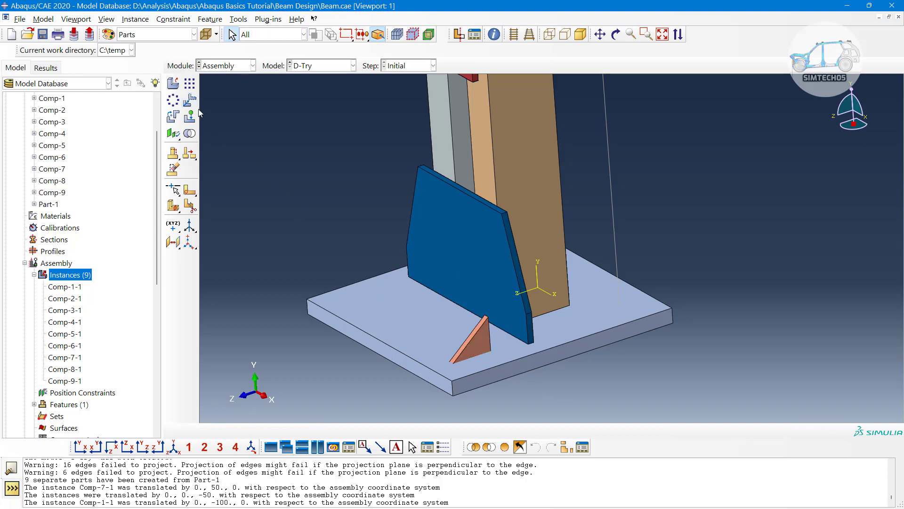
Select the triangular rib for translation in wireframe display, with the midpoint of its rear bottom edge as the start point.
{"action": "left_click", "coordinate": [192, 100]}
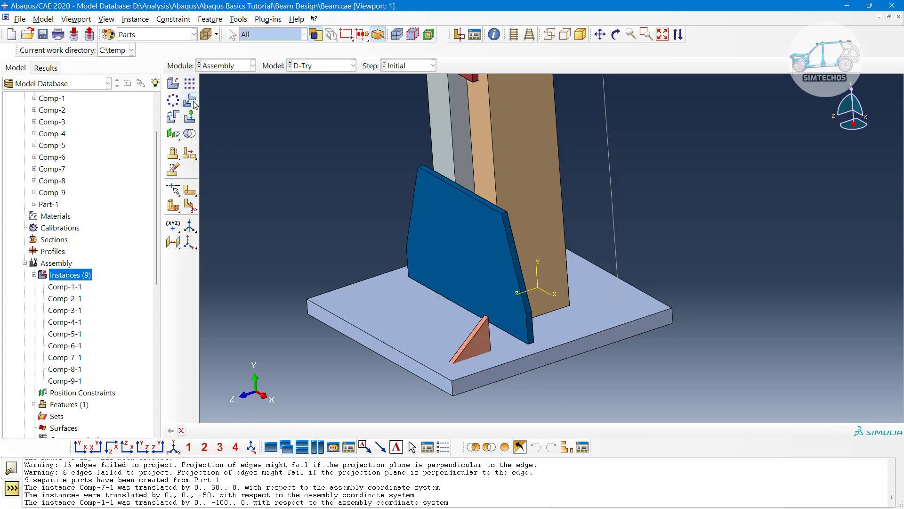
{"action": "left_click", "coordinate": [470, 354]}
{"action": "scroll", "coordinate": [470, 356], "scroll_direction": "up", "scroll_amount": 8}
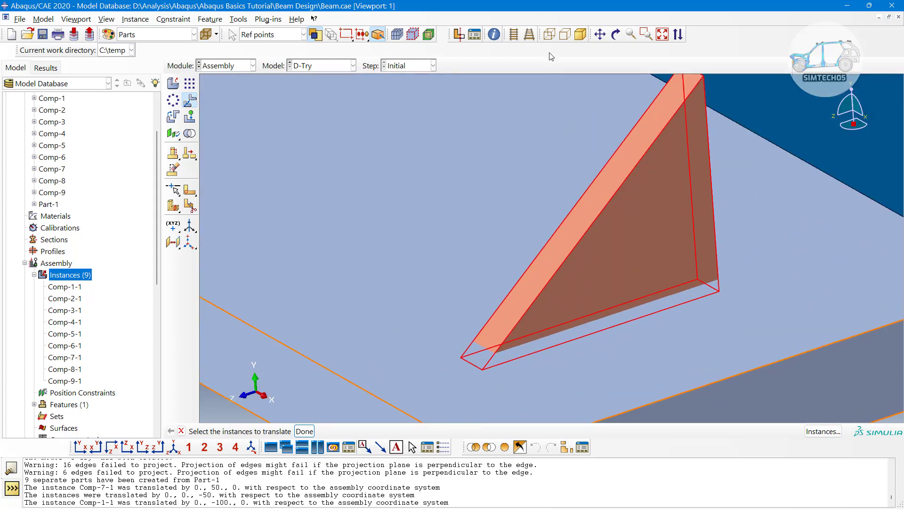
{"action": "left_click", "coordinate": [549, 35]}
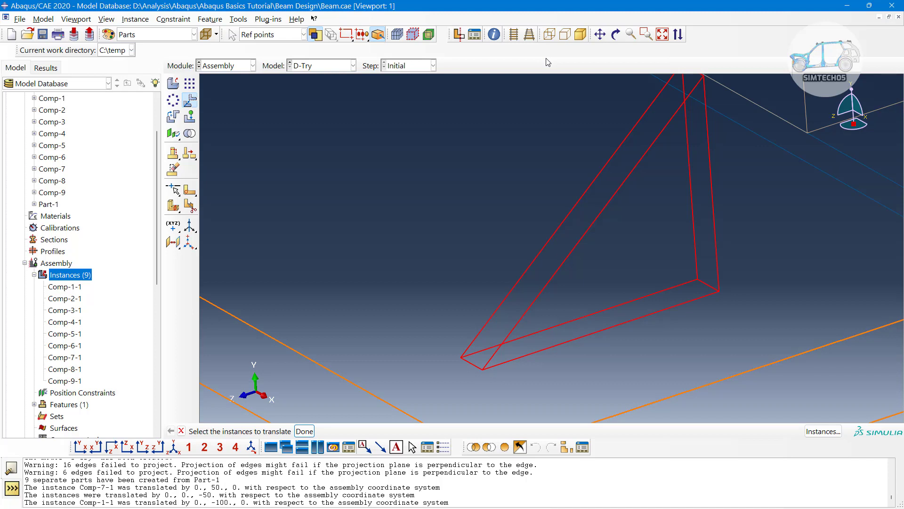
{"action": "middle_click", "coordinate": [389, 176]}
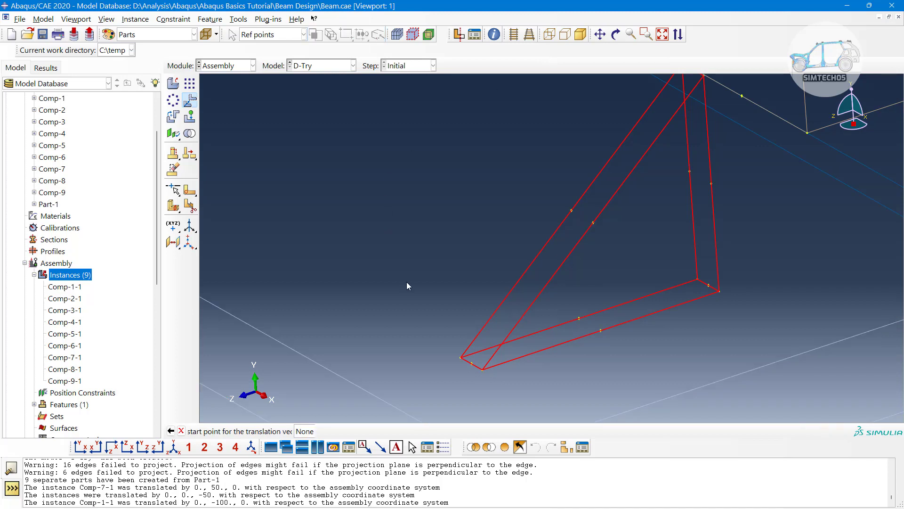
{"action": "left_click", "coordinate": [472, 363]}
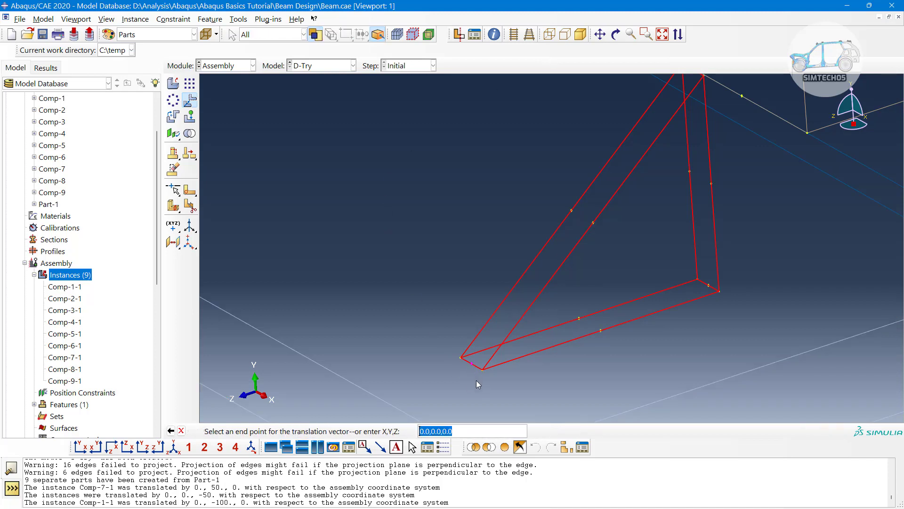
{"action": "left_click", "coordinate": [171, 430]}
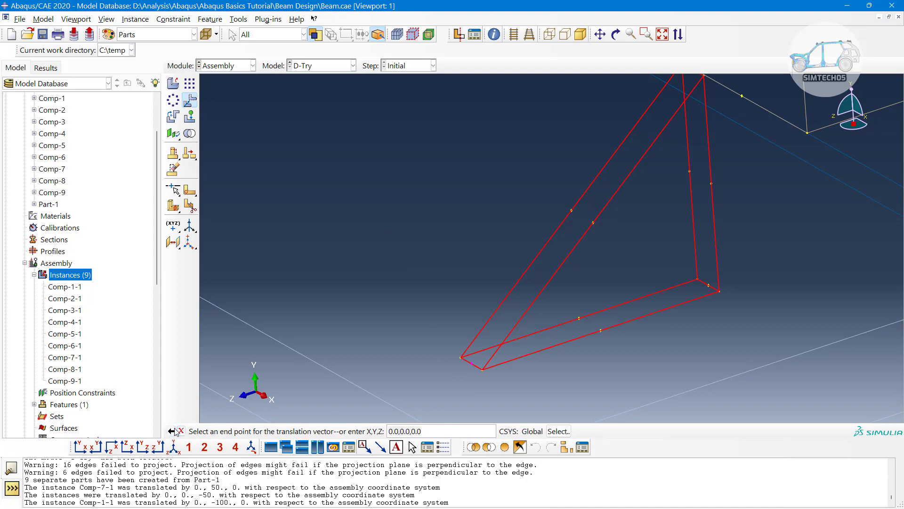
{"action": "left_click", "coordinate": [709, 287]}
{"action": "scroll", "coordinate": [608, 369], "scroll_direction": "down", "scroll_amount": 5}
{"action": "scroll", "coordinate": [590, 255], "scroll_direction": "up", "scroll_amount": 3}
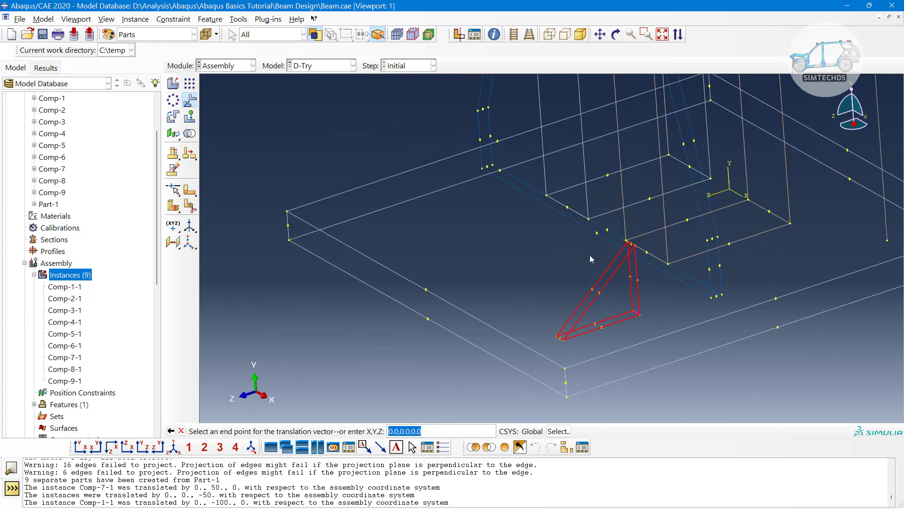
{"action": "left_click", "coordinate": [563, 207]}
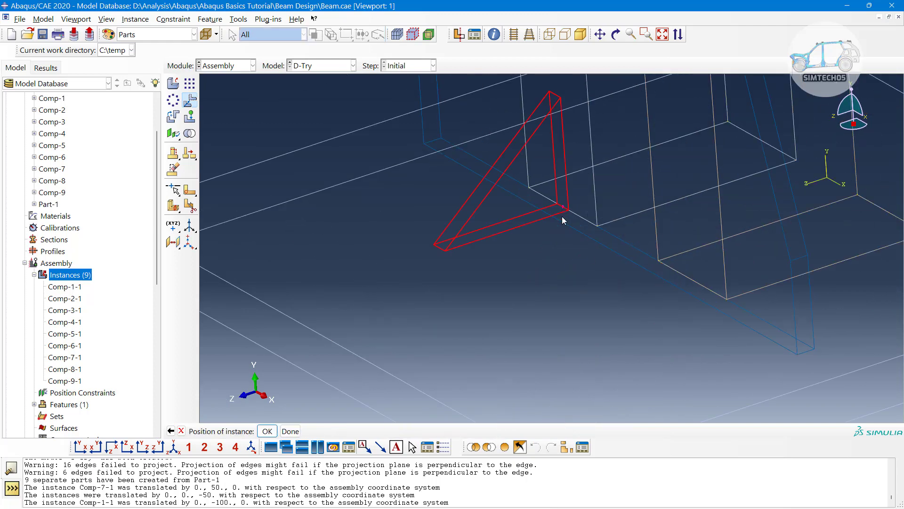
{"action": "scroll", "coordinate": [550, 292], "scroll_direction": "down", "scroll_amount": 2}
{"action": "scroll", "coordinate": [511, 317], "scroll_direction": "down", "scroll_amount": 3}
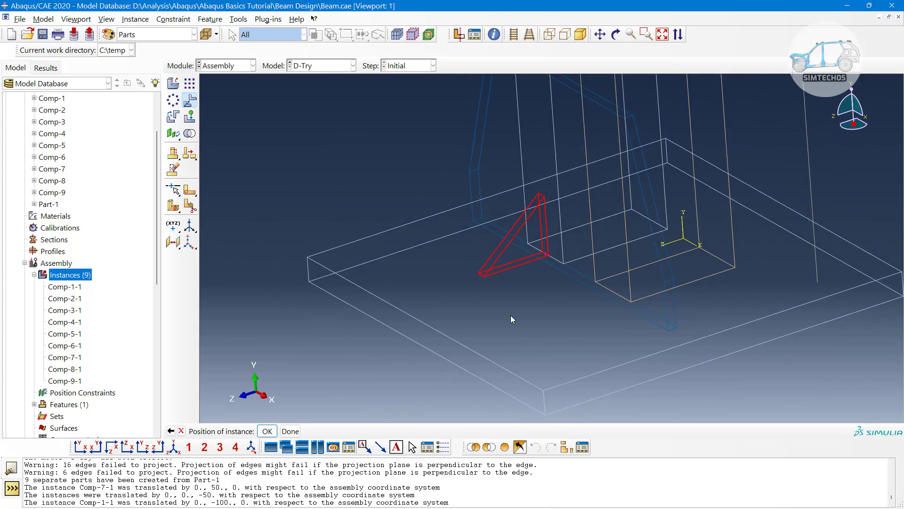
{"action": "scroll", "coordinate": [543, 264], "scroll_direction": "up", "scroll_amount": 3}
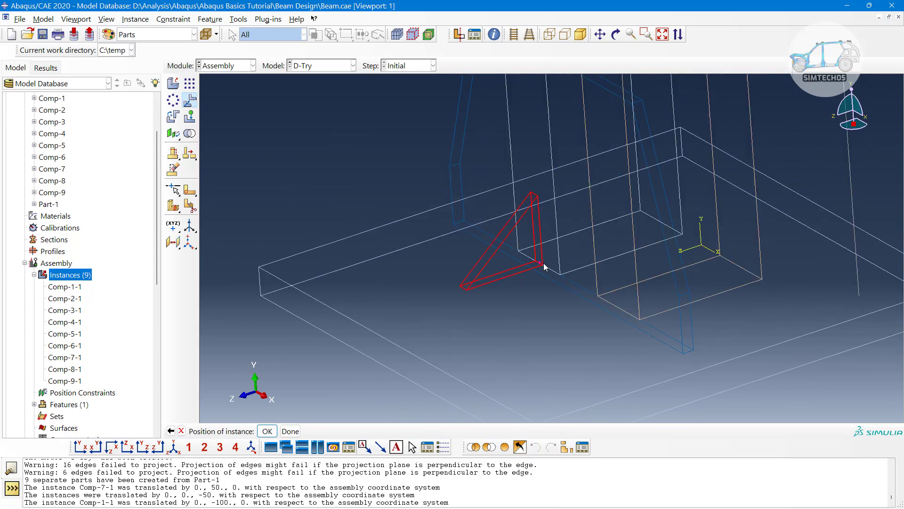
{"action": "left_click", "coordinate": [172, 431]}
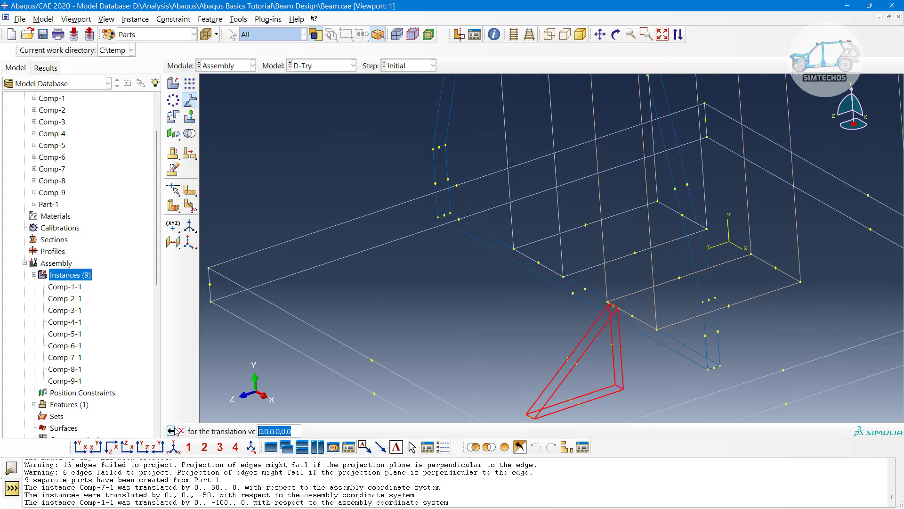
Move the rib to the midpoint of the blue side plate's outer bottom edge and accept the position in shaded display.
{"action": "left_click", "coordinate": [574, 295]}
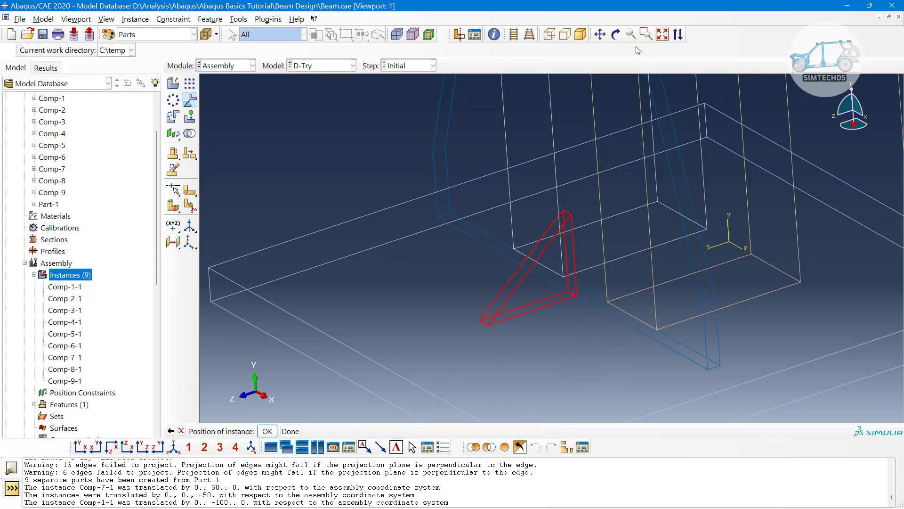
{"action": "left_click", "coordinate": [580, 35]}
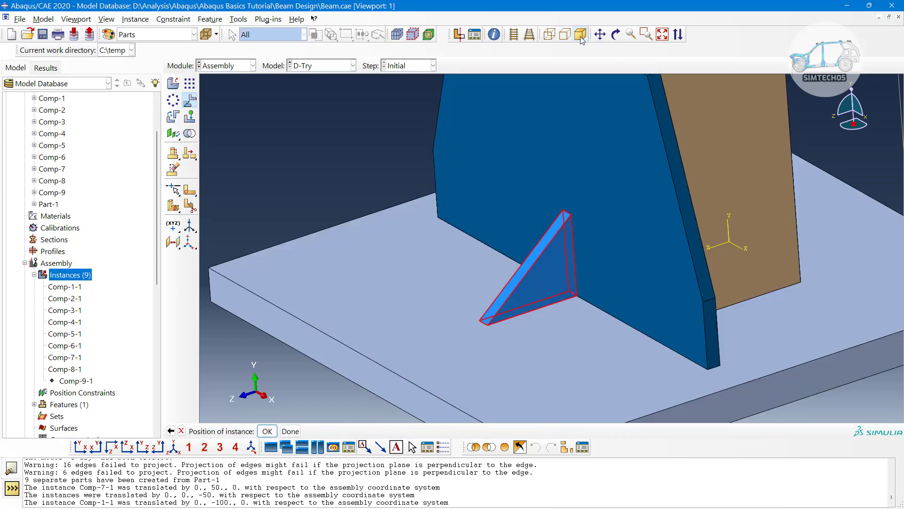
{"action": "scroll", "coordinate": [617, 242], "scroll_direction": "up", "scroll_amount": 2}
{"action": "mouse_move", "coordinate": [688, 290]}
{"action": "left_mouse_down", "text": "ctrl+alt"}
{"action": "mouse_move", "coordinate": [648, 287]}
{"action": "mouse_move", "coordinate": [687, 289]}
{"action": "left_mouse_up", "text": "ctrl+alt"}
{"action": "left_click", "coordinate": [269, 431]}
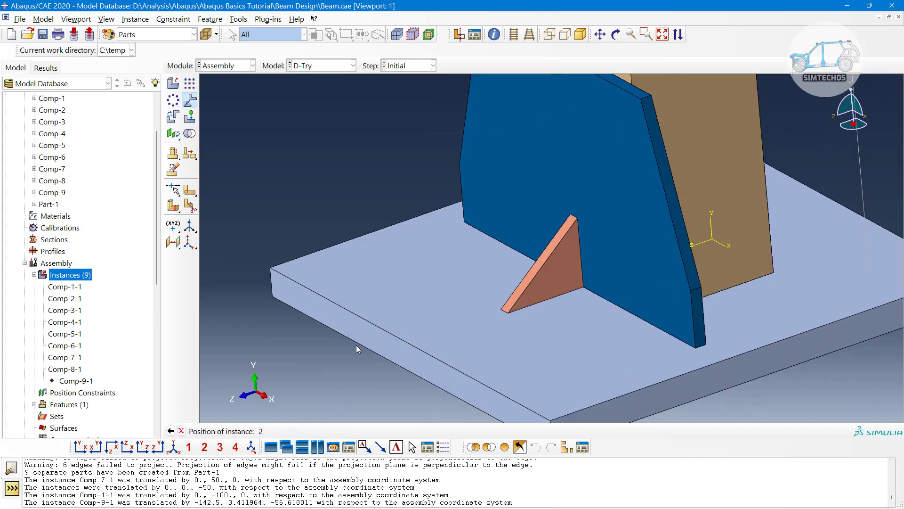
Start a linear pattern of the blue side plate with the direction 2 number set to 1.
{"action": "scroll", "coordinate": [370, 332], "scroll_direction": "up", "scroll_amount": 1}
{"action": "scroll", "coordinate": [370, 332], "scroll_direction": "up", "scroll_amount": 3}
{"action": "mouse_move", "coordinate": [515, 337]}
{"action": "left_mouse_down", "text": "ctrl+alt"}
{"action": "mouse_move", "coordinate": [502, 321]}
{"action": "mouse_move", "coordinate": [511, 325]}
{"action": "left_mouse_up", "text": "ctrl+alt"}
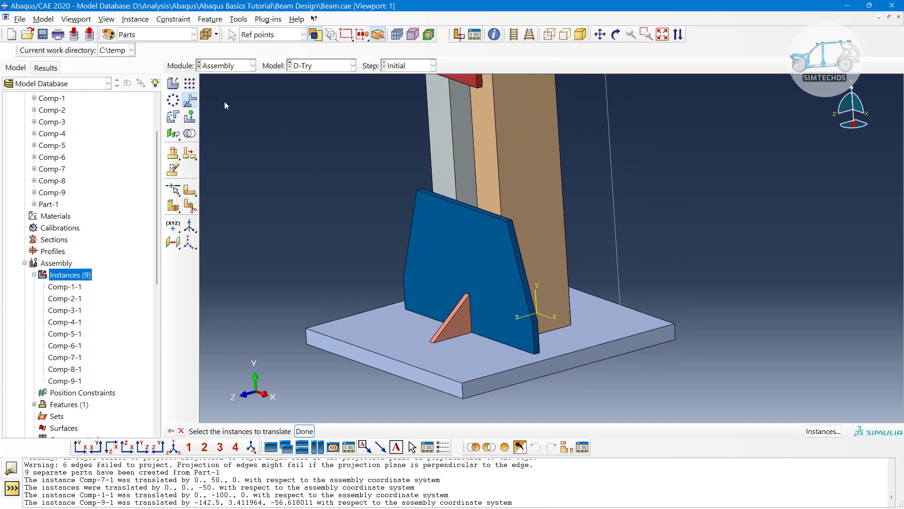
{"action": "left_click", "coordinate": [190, 86]}
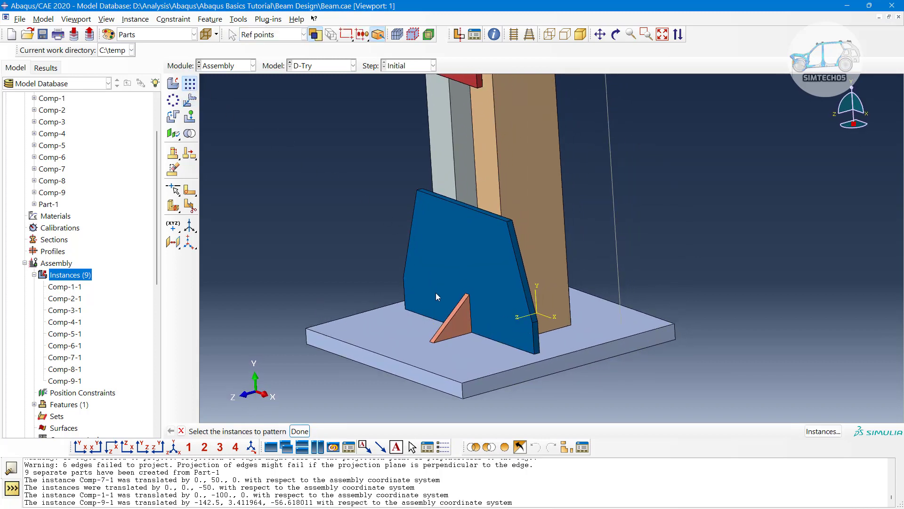
{"action": "scroll", "coordinate": [437, 297], "scroll_direction": "up", "scroll_amount": 4}
{"action": "middle_click_drag", "start_coordinate": [449, 210], "coordinate": [472, 264], "text": "ctrl+alt"}
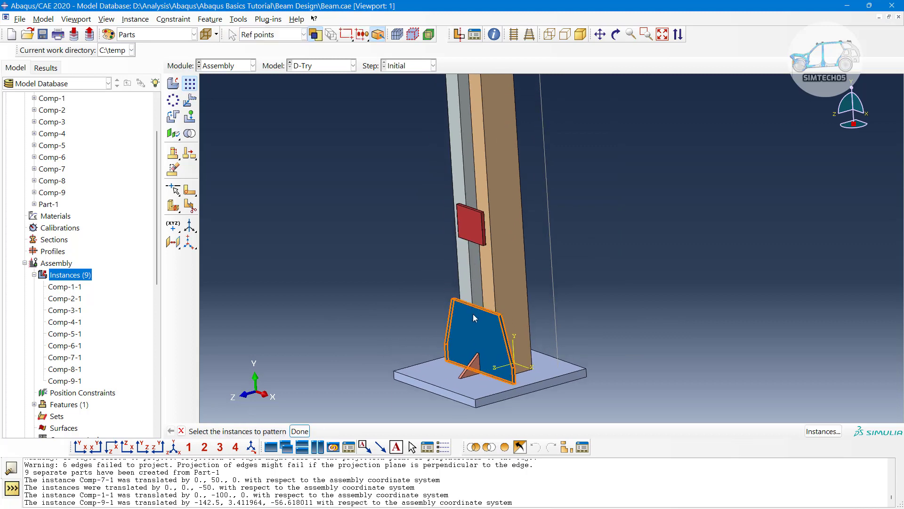
{"action": "left_click", "coordinate": [474, 318]}
{"action": "middle_click", "coordinate": [631, 332]}
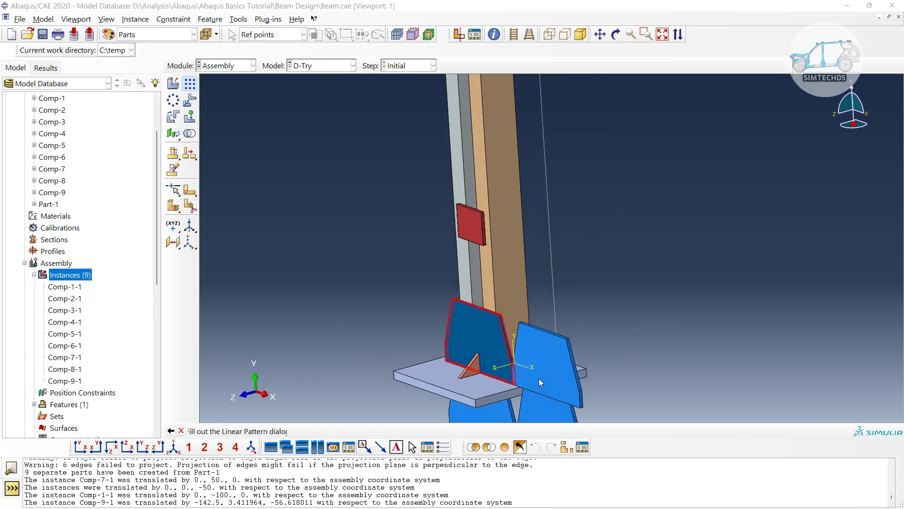
{"action": "scroll", "coordinate": [518, 372], "scroll_direction": "down", "scroll_amount": 3}
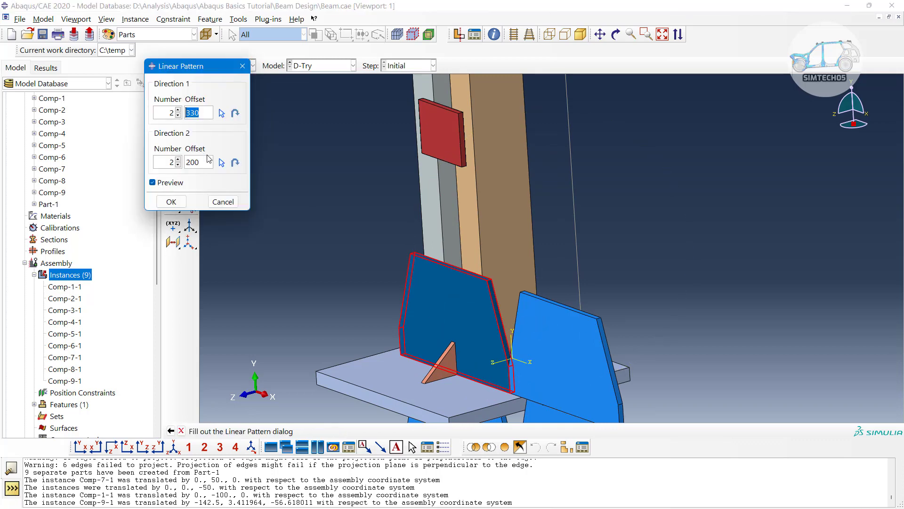
{"action": "left_click", "coordinate": [179, 164]}
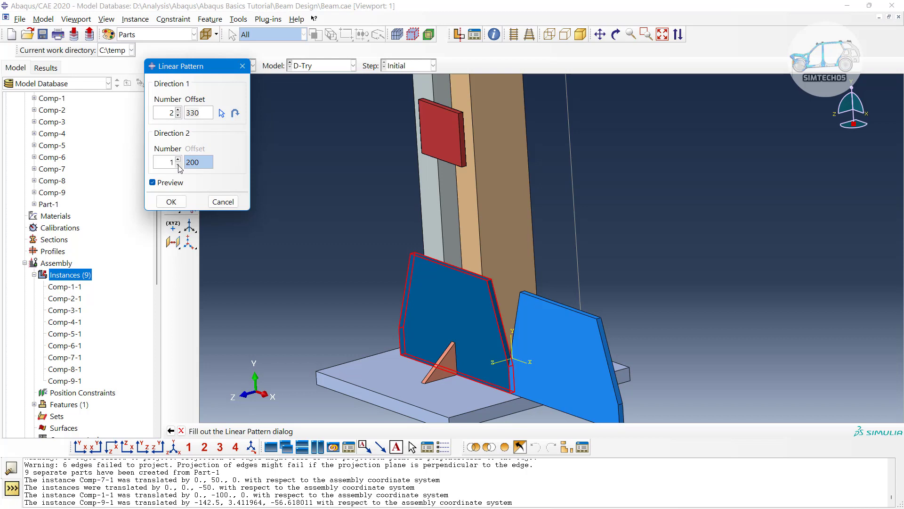
Pattern the blue side plate along the flipped Z axis, with 2 instances at an offset of 126.
{"action": "left_click", "coordinate": [221, 114]}
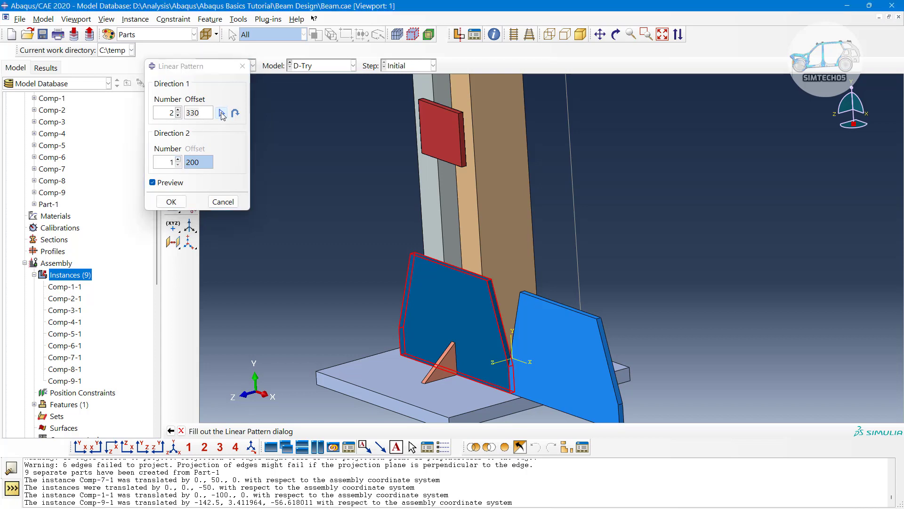
{"action": "left_click", "coordinate": [501, 367]}
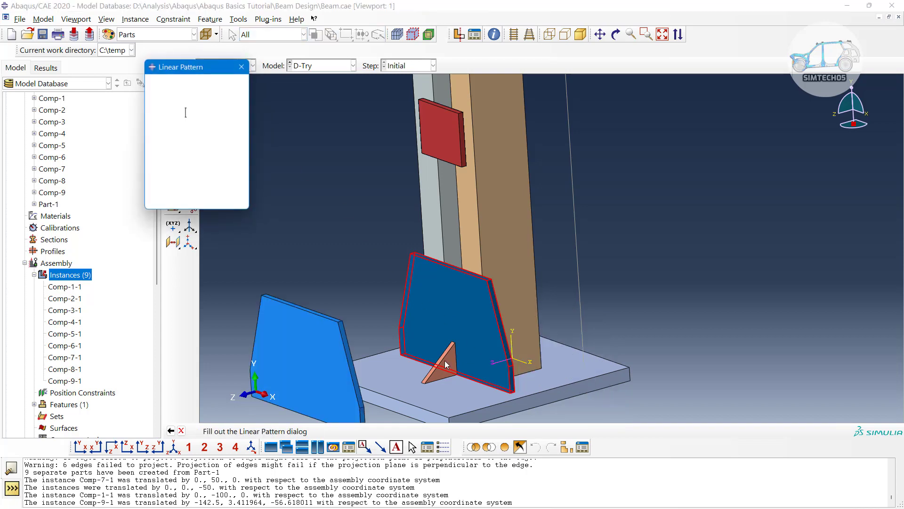
{"action": "left_click", "coordinate": [234, 114]}
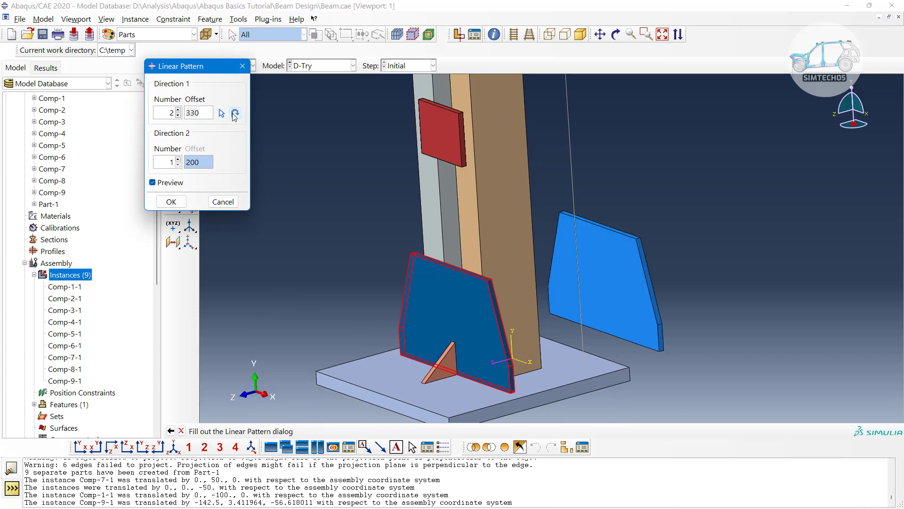
{"action": "double_click", "coordinate": [204, 113]}
{"action": "type", "text": "116"}
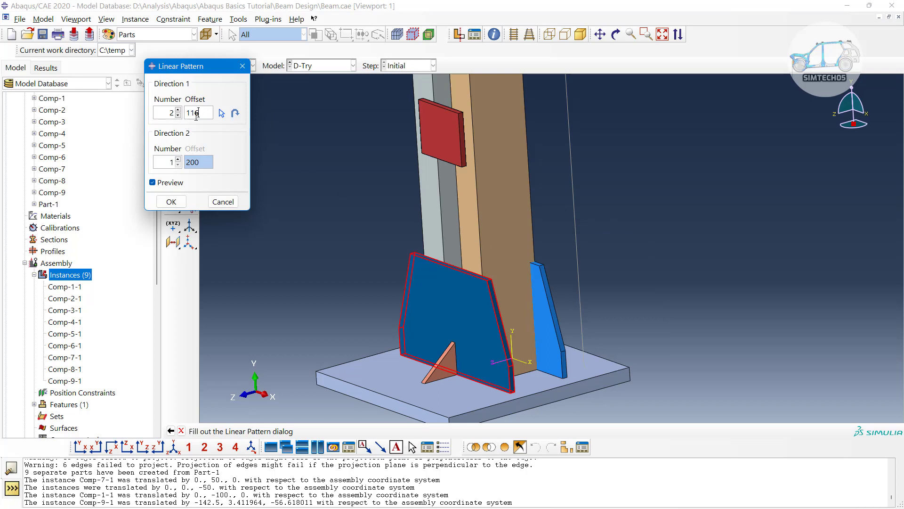
{"action": "double_click", "coordinate": [203, 114]}
{"action": "type", "text": "126"}
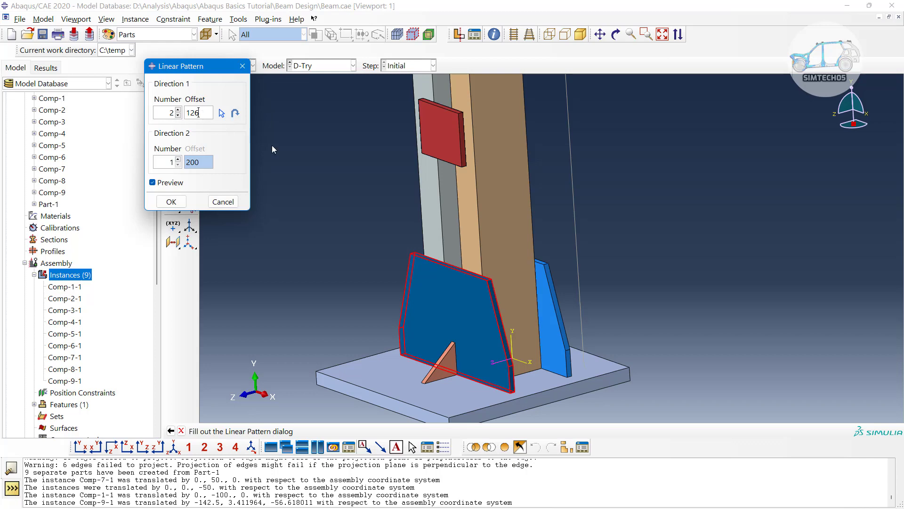
{"action": "scroll", "coordinate": [559, 321], "scroll_direction": "down", "scroll_amount": 3}
{"action": "left_click_drag", "start_coordinate": [597, 312], "coordinate": [476, 312], "text": "ctrl+alt"}
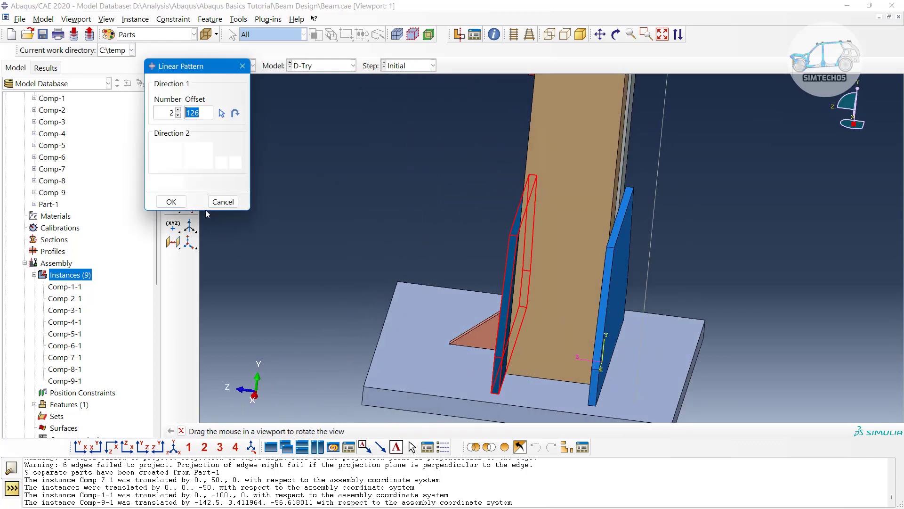
{"action": "left_click", "coordinate": [174, 202]}
Start a linear pattern of the red plate with direction 1 along the tan column's vertical edge.
{"action": "scroll", "coordinate": [410, 298], "scroll_direction": "up", "scroll_amount": 2}
{"action": "left_click_drag", "start_coordinate": [415, 301], "coordinate": [539, 303], "text": "ctrl+alt"}
{"action": "middle_click_drag", "start_coordinate": [480, 284], "coordinate": [511, 365], "text": "ctrl+alt"}
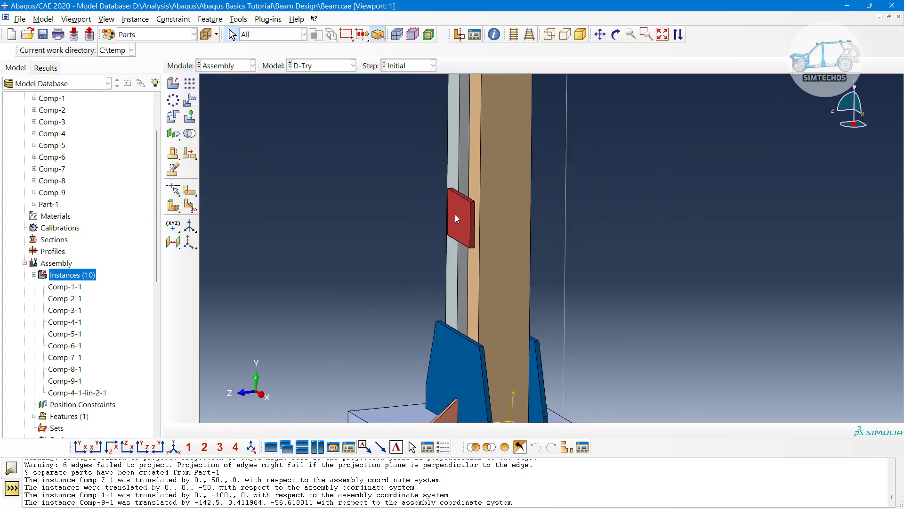
{"action": "scroll", "coordinate": [455, 218], "scroll_direction": "up", "scroll_amount": 2}
{"action": "middle_click_drag", "start_coordinate": [470, 207], "coordinate": [455, 296], "text": "ctrl+alt"}
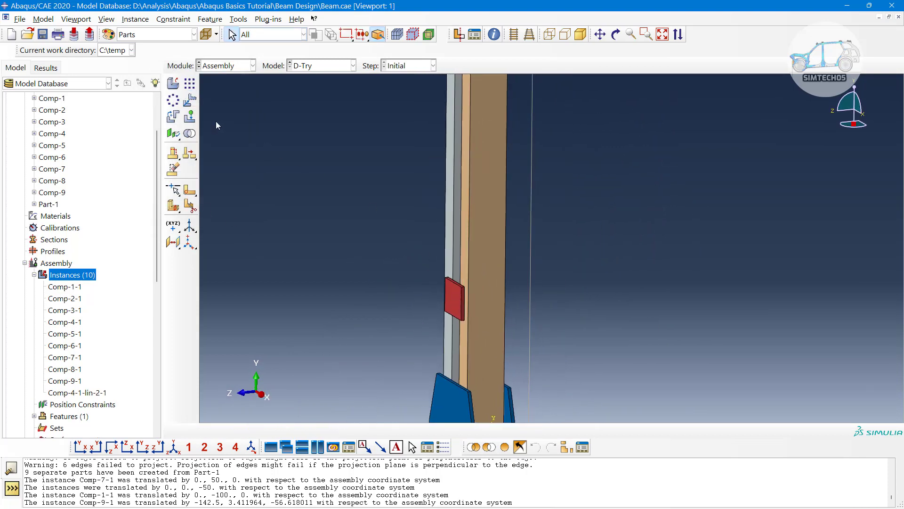
{"action": "left_click", "coordinate": [191, 86]}
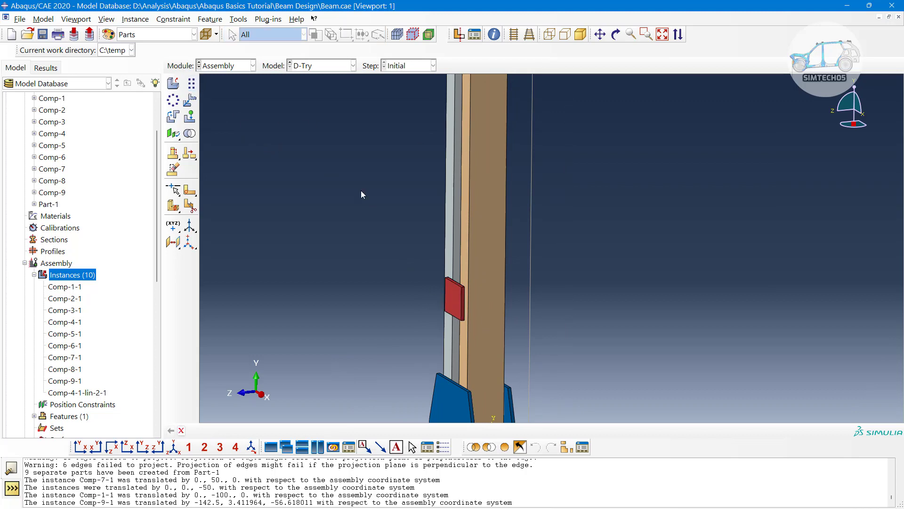
{"action": "left_click", "coordinate": [462, 292]}
{"action": "middle_click", "coordinate": [528, 329]}
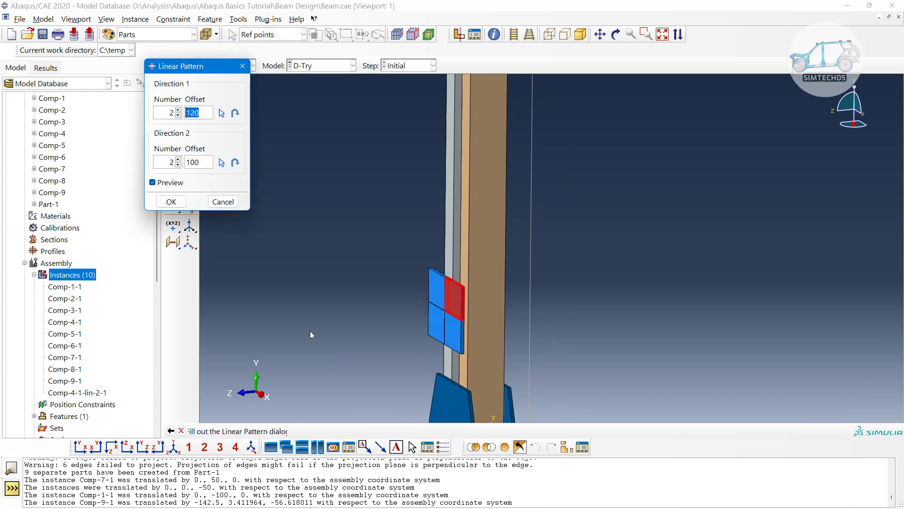
{"action": "left_click", "coordinate": [221, 113]}
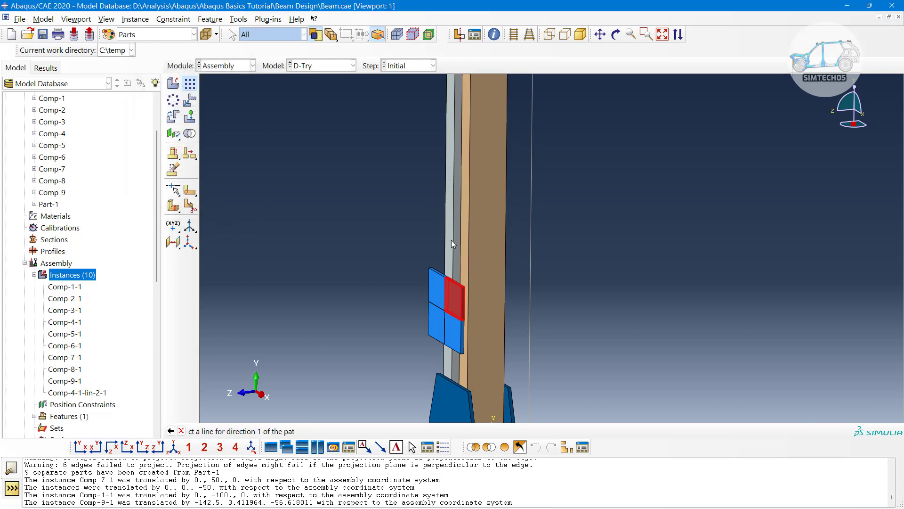
{"action": "left_click", "coordinate": [467, 256]}
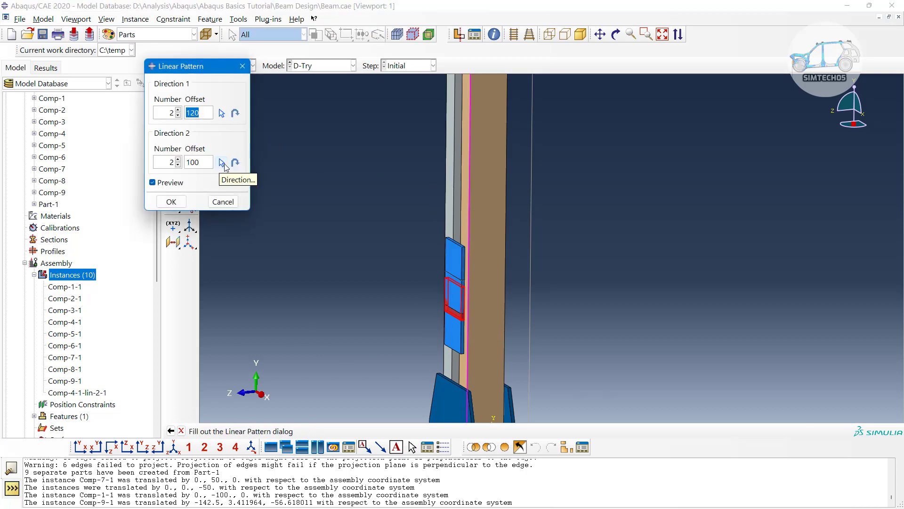
Set direction 2 of the red plate's pattern along the Z axis toward the column's opposite side, with an offset of 126.
{"action": "left_click", "coordinate": [222, 163]}
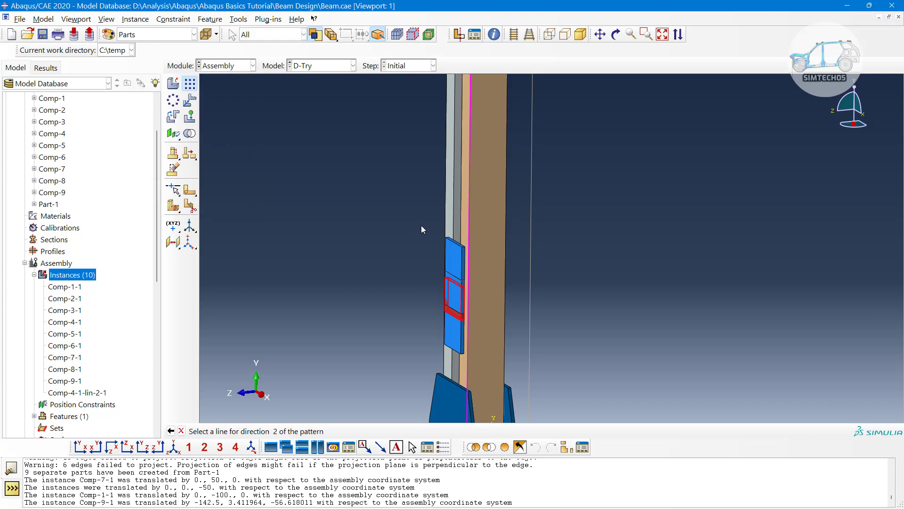
{"action": "scroll", "coordinate": [421, 228], "scroll_direction": "down", "scroll_amount": 3}
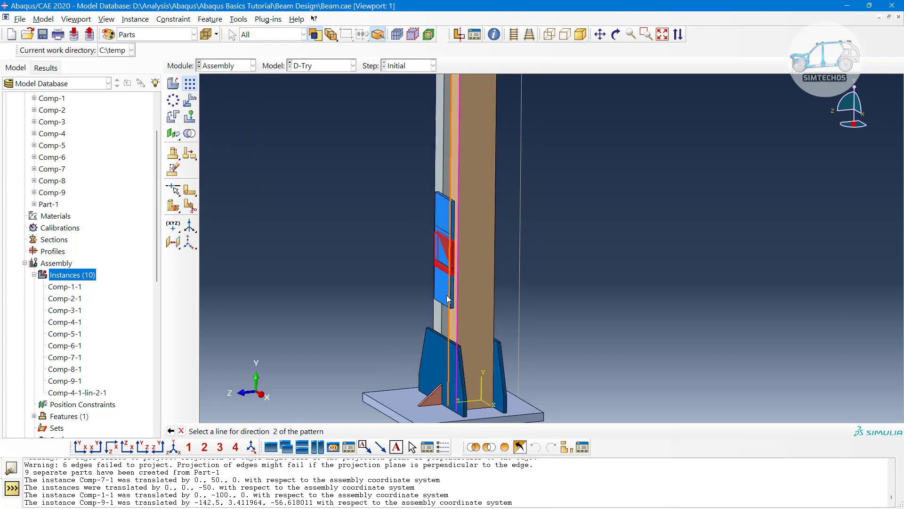
{"action": "left_click", "coordinate": [474, 401]}
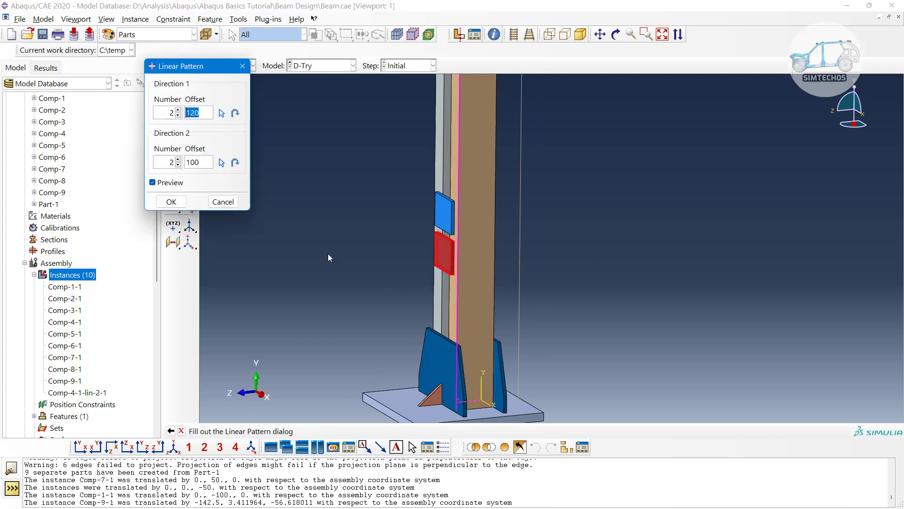
{"action": "left_click", "coordinate": [234, 162]}
{"action": "left_click", "coordinate": [233, 164]}
{"action": "scroll", "coordinate": [526, 230], "scroll_direction": "down", "scroll_amount": 2}
{"action": "left_click_drag", "start_coordinate": [503, 255], "coordinate": [464, 250], "text": "ctrl+alt"}
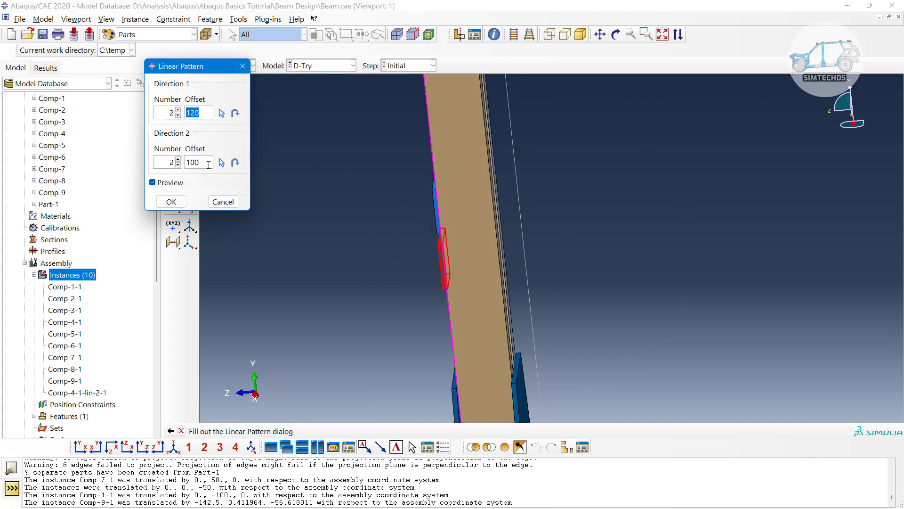
{"action": "double_click", "coordinate": [204, 160]}
{"action": "type", "text": "126"}
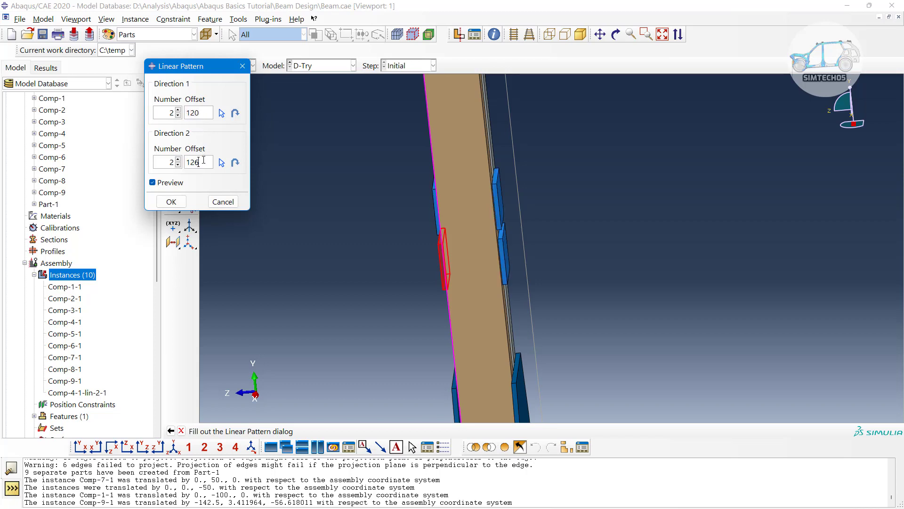
{"action": "scroll", "coordinate": [504, 216], "scroll_direction": "up", "scroll_amount": 1}
{"action": "scroll", "coordinate": [502, 236], "scroll_direction": "down", "scroll_amount": 3}
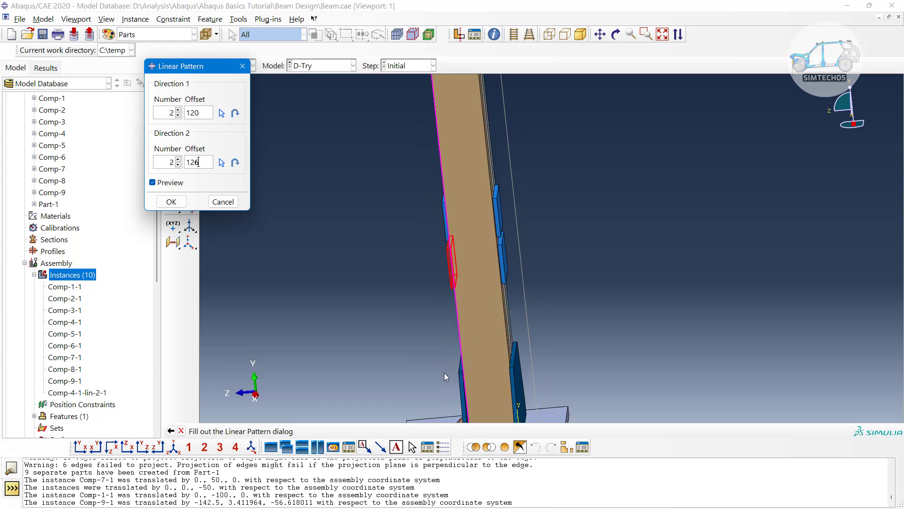
{"action": "left_click_drag", "start_coordinate": [466, 294], "coordinate": [524, 295], "text": "ctrl+alt"}
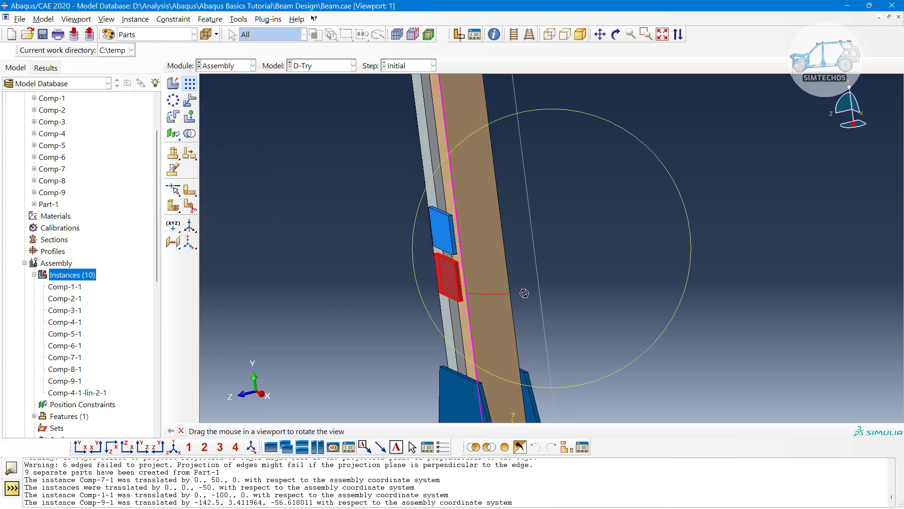
Set direction 1 to 4 instances at an offset of 300 and create the red plate pattern.
{"action": "scroll", "coordinate": [329, 238], "scroll_direction": "down", "scroll_amount": 3}
{"action": "middle_click_drag", "start_coordinate": [422, 217], "coordinate": [440, 251], "text": "ctrl+alt"}
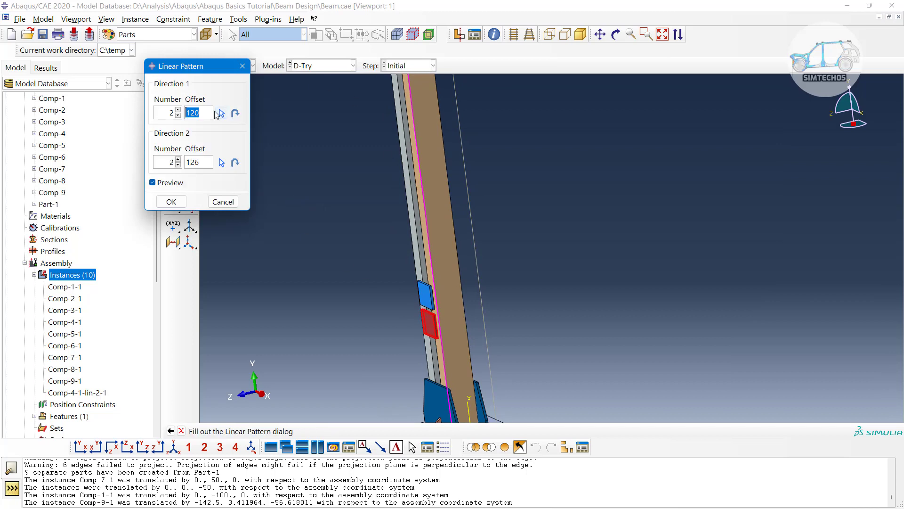
{"action": "type", "text": "300"}
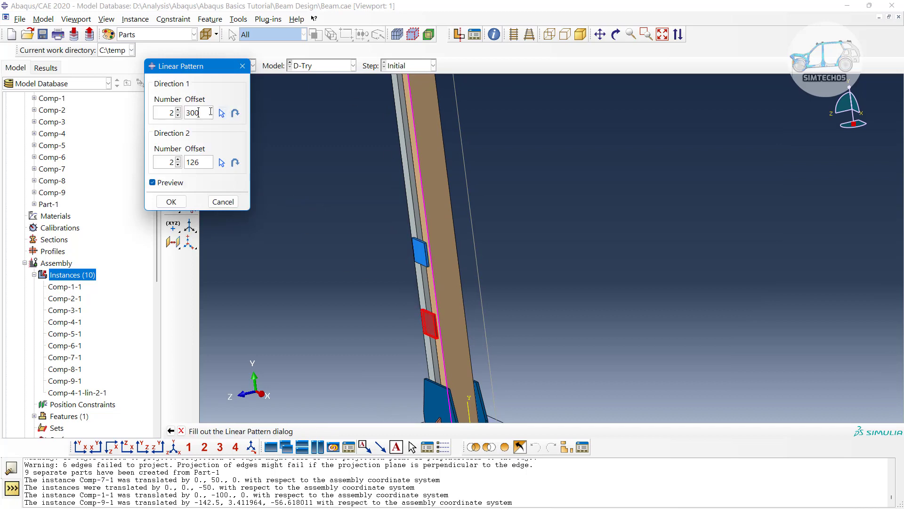
{"action": "left_click", "coordinate": [178, 110]}
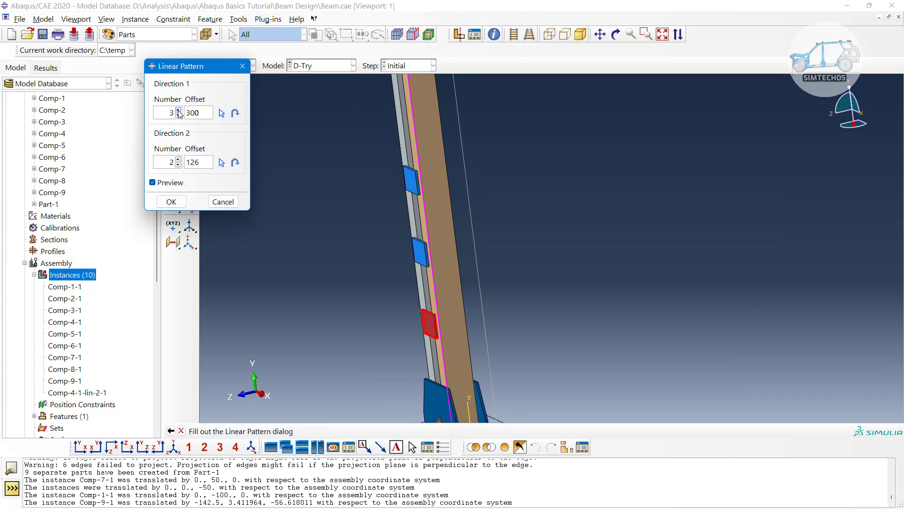
{"action": "left_click", "coordinate": [178, 111]}
{"action": "left_click", "coordinate": [178, 110]}
{"action": "scroll", "coordinate": [413, 257], "scroll_direction": "down", "scroll_amount": 2}
{"action": "middle_click_drag", "start_coordinate": [436, 202], "coordinate": [445, 261], "text": "ctrl+alt"}
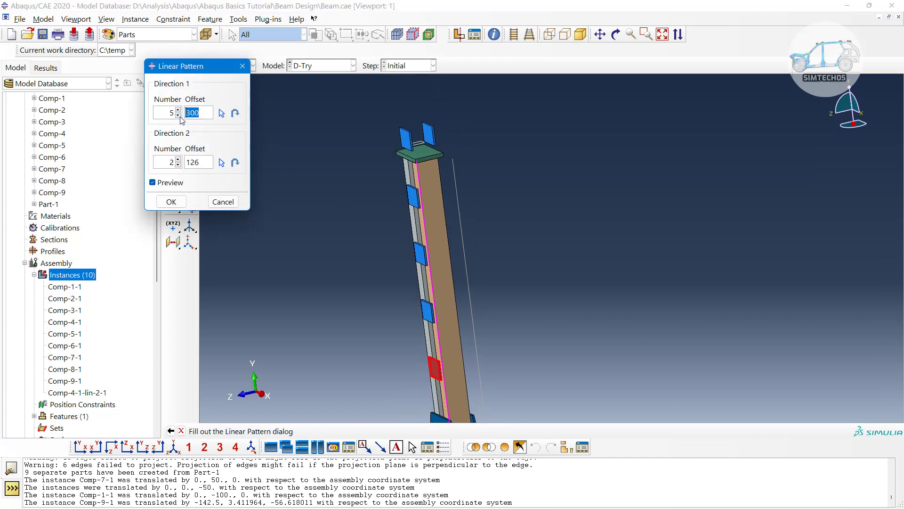
{"action": "left_click", "coordinate": [178, 115]}
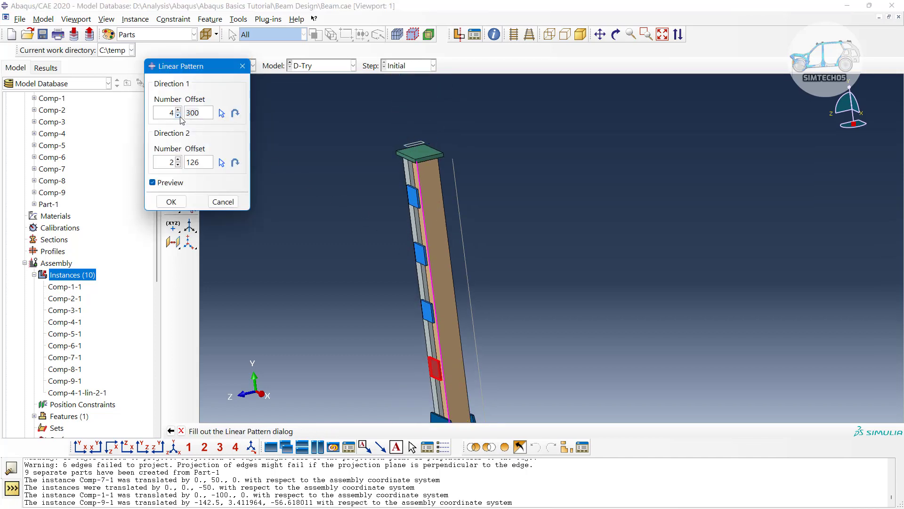
{"action": "left_click", "coordinate": [171, 202]}
{"action": "scroll", "coordinate": [557, 222], "scroll_direction": "down", "scroll_amount": 1}
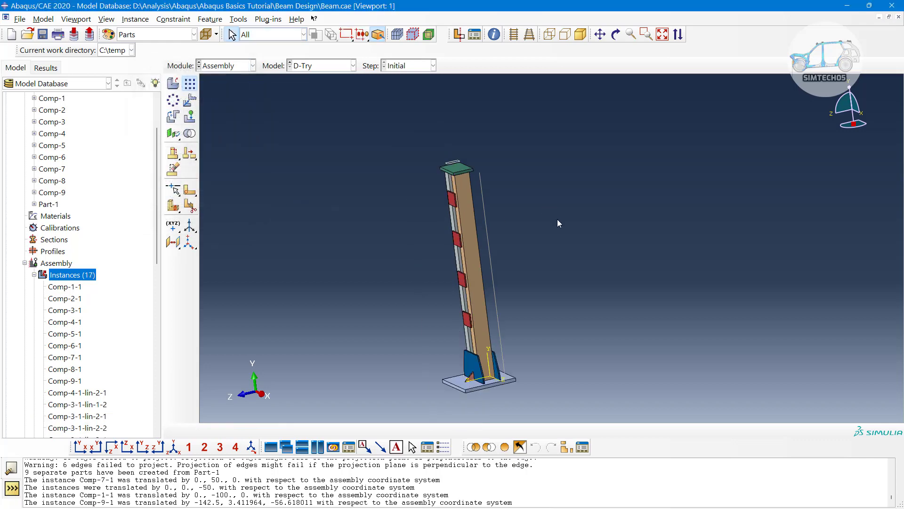
{"action": "scroll", "coordinate": [558, 223], "scroll_direction": "up", "scroll_amount": 3}
{"action": "left_click_drag", "start_coordinate": [549, 261], "coordinate": [474, 279], "text": "ctrl+alt"}
{"action": "scroll", "coordinate": [542, 368], "scroll_direction": "up", "scroll_amount": 3}
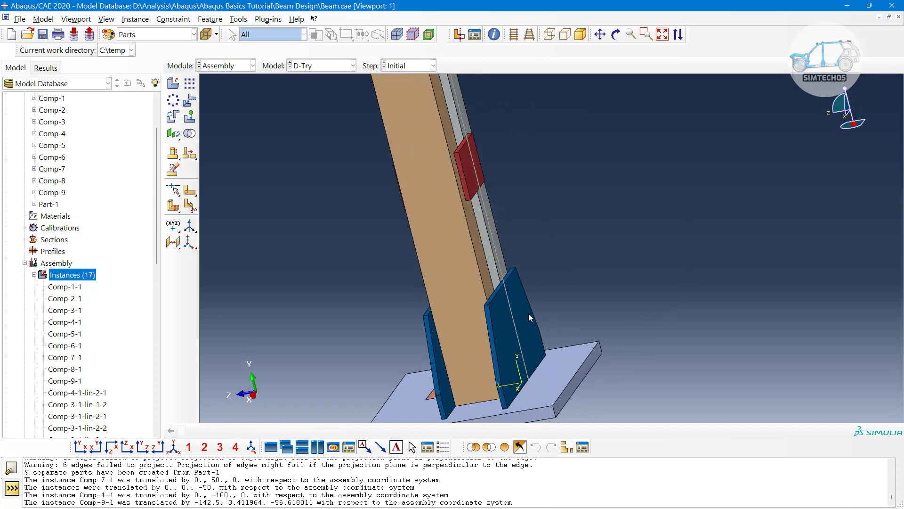
{"action": "left_click_drag", "start_coordinate": [528, 313], "coordinate": [453, 302], "text": "ctrl+alt"}
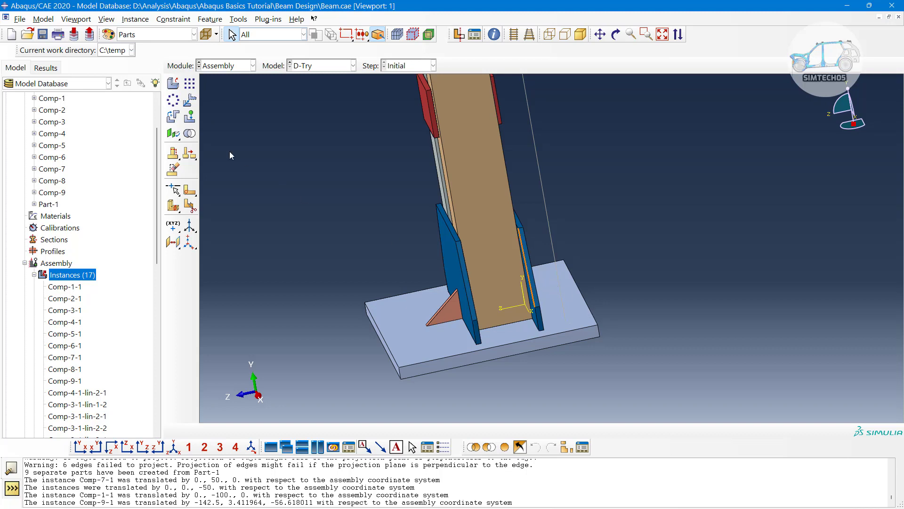
{"action": "left_click", "coordinate": [173, 84]}
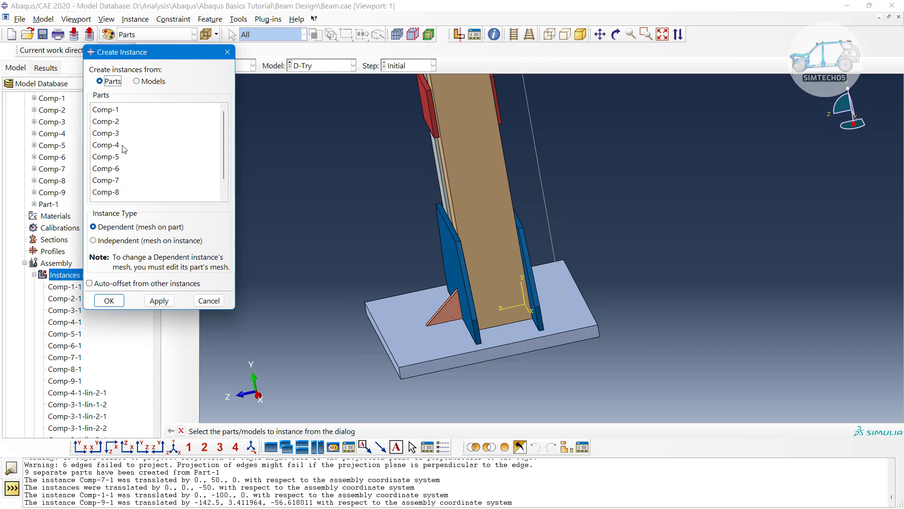
{"action": "scroll", "coordinate": [56, 175], "scroll_direction": "up", "scroll_amount": 3}
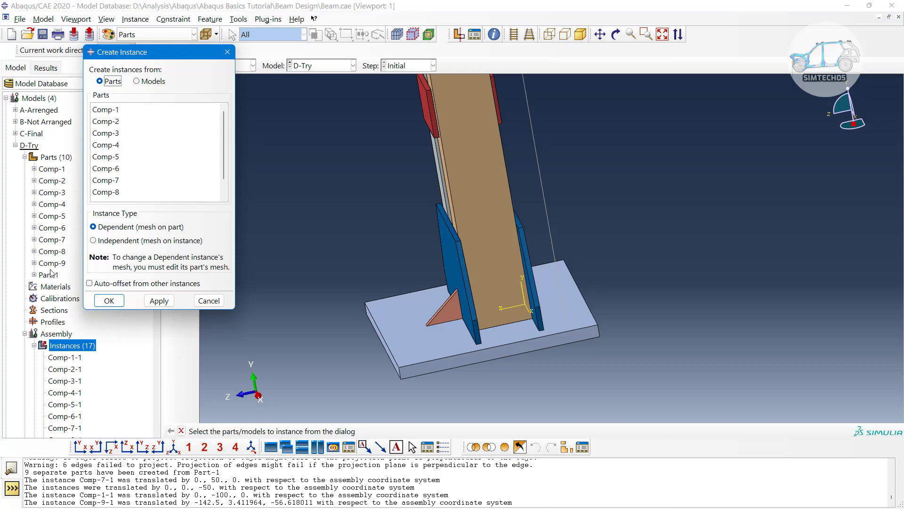
{"action": "left_click", "coordinate": [208, 300]}
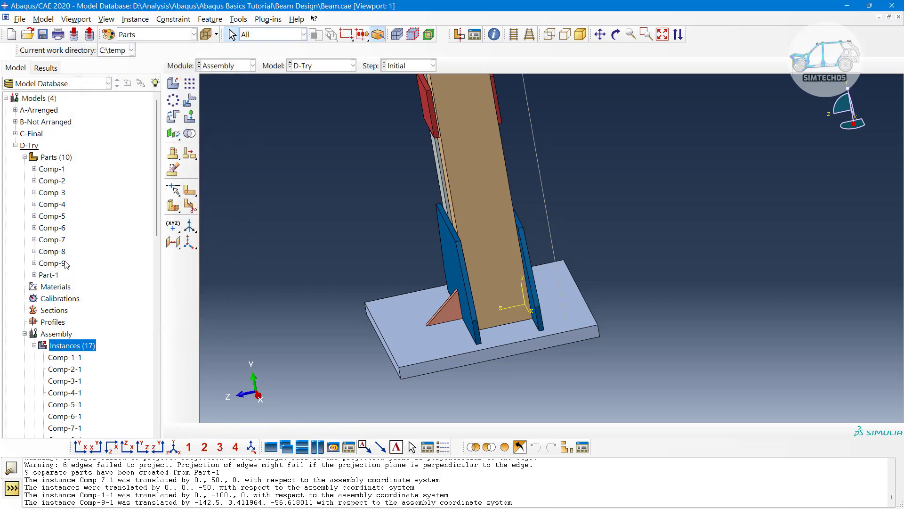
{"action": "scroll", "coordinate": [65, 265], "scroll_direction": "down", "scroll_amount": 3}
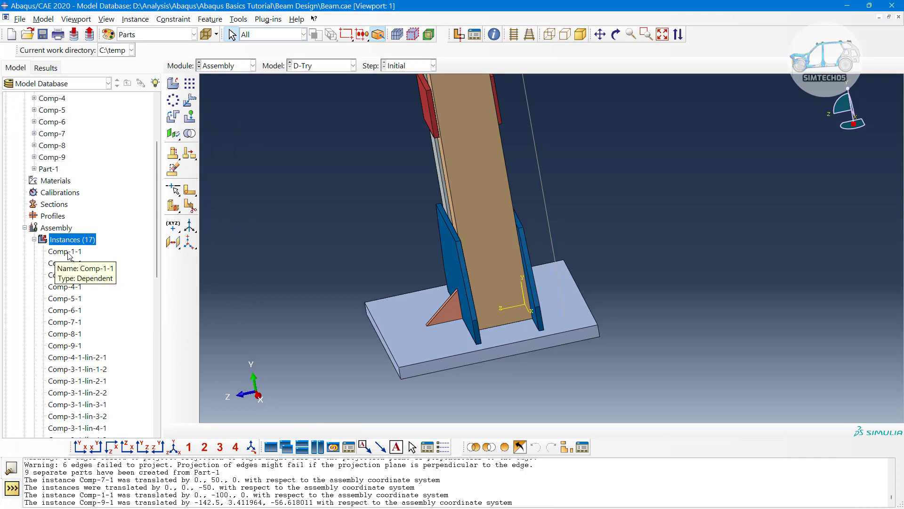
Identify the triangular rib's instance in the model tree by hiding it temporarily and showing it again.
{"action": "right_click", "coordinate": [447, 310]}
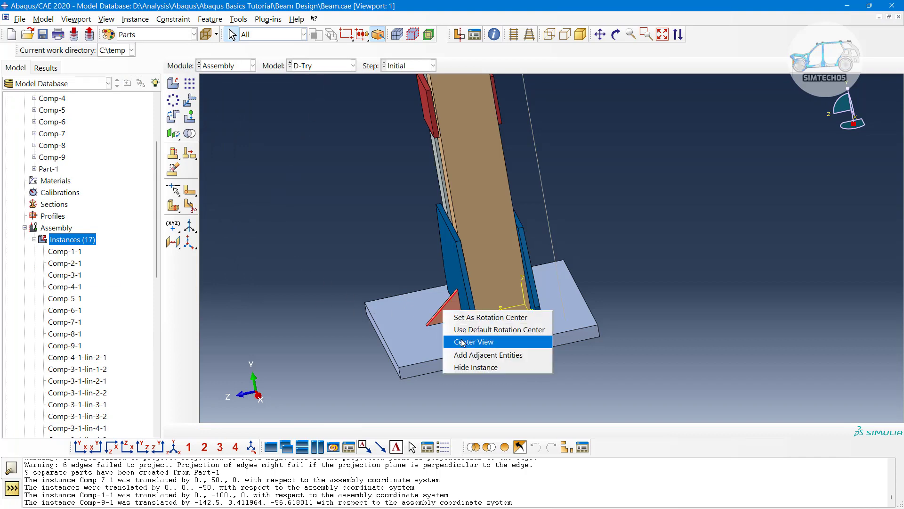
{"action": "left_click", "coordinate": [462, 339]}
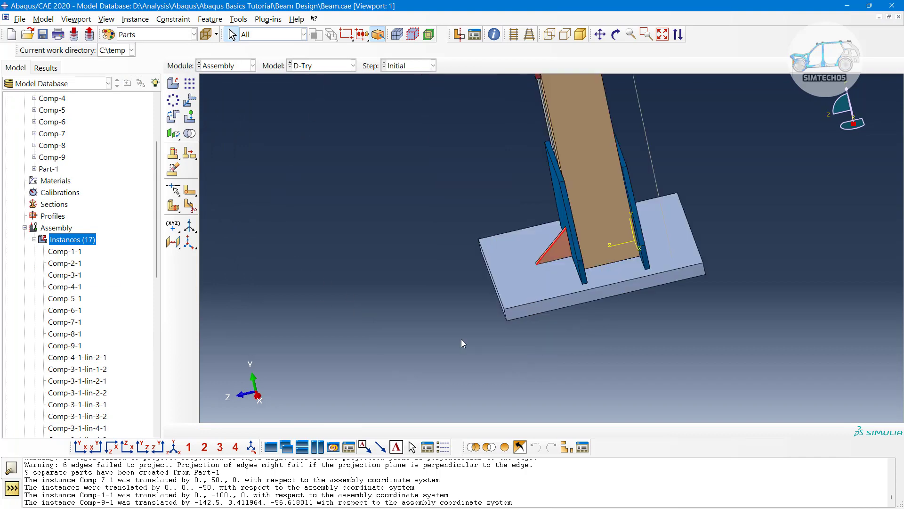
{"action": "right_click", "coordinate": [558, 247]}
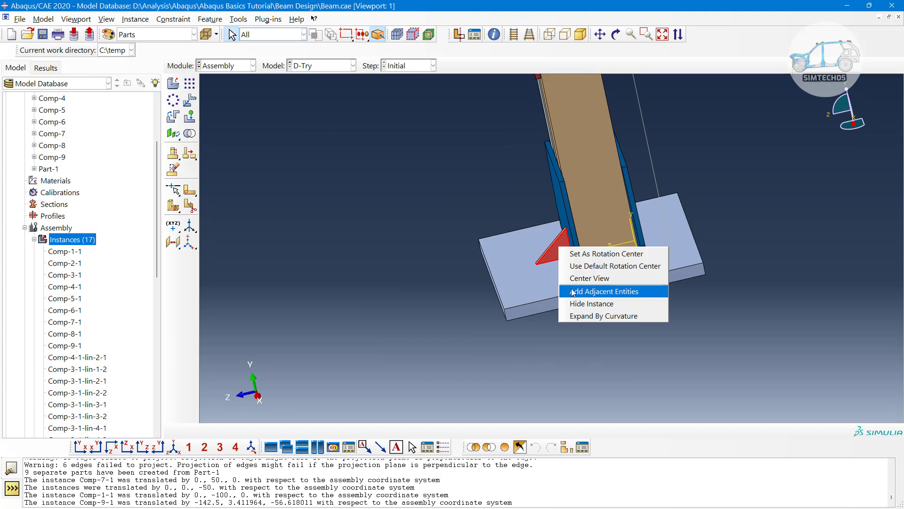
{"action": "left_click", "coordinate": [577, 304]}
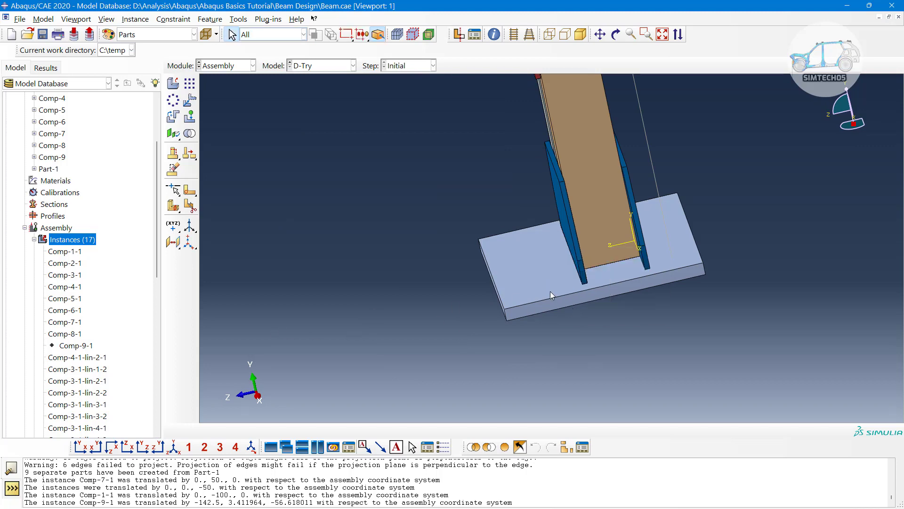
{"action": "left_click", "coordinate": [73, 347]}
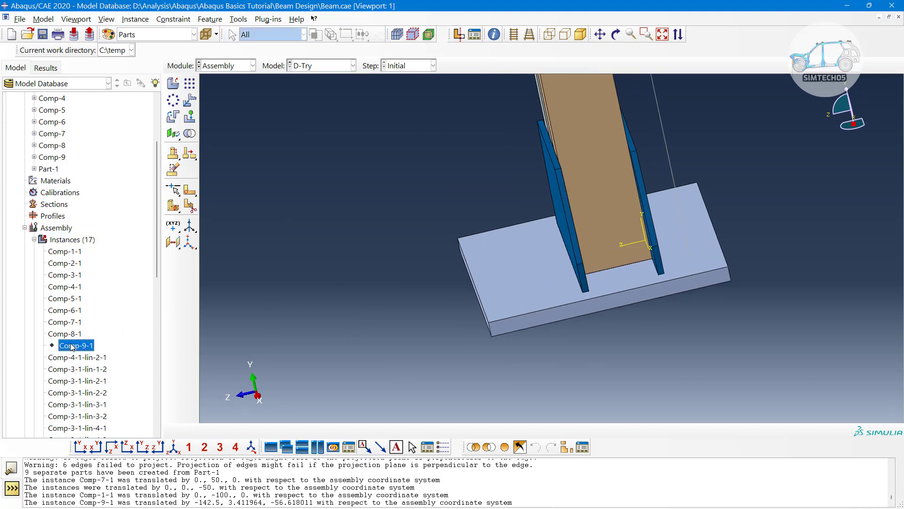
{"action": "scroll", "coordinate": [76, 330], "scroll_direction": "down", "scroll_amount": 2}
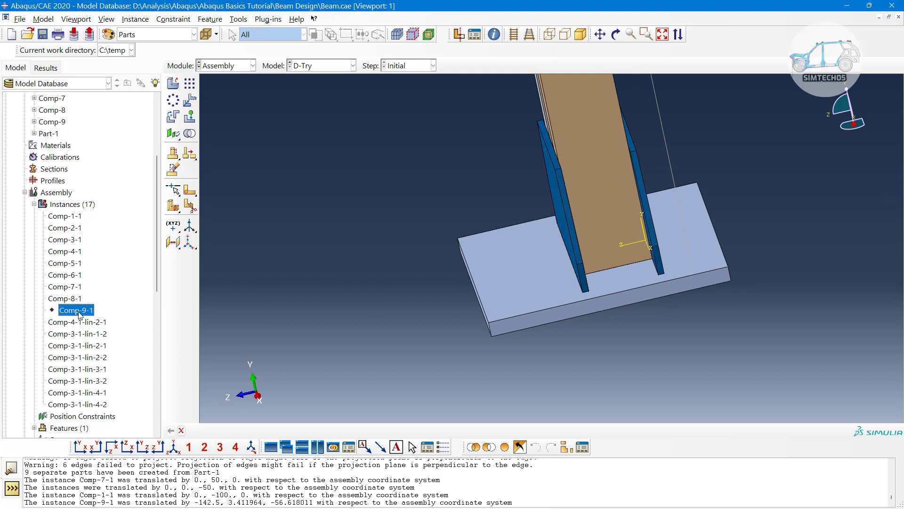
{"action": "right_click", "coordinate": [79, 315]}
{"action": "left_click", "coordinate": [99, 332]}
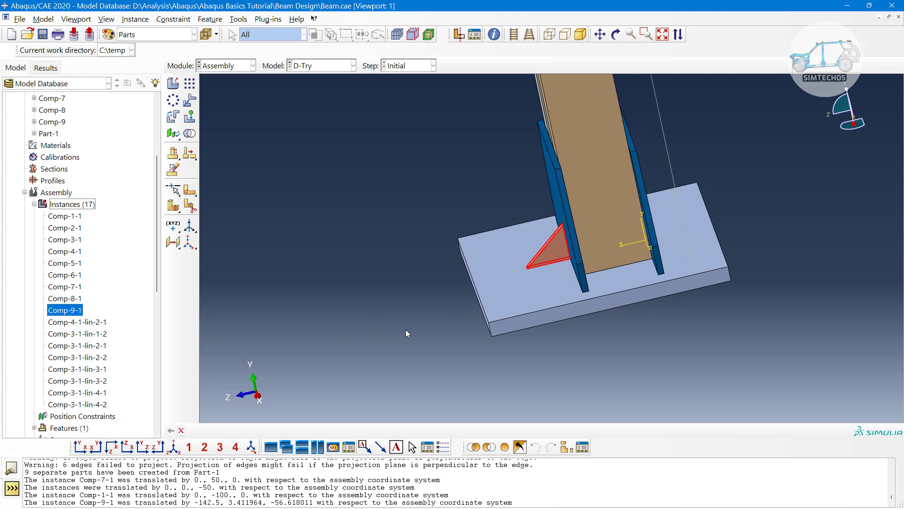
Create a second dependent instance of the triangular rib from part Comp-9.
{"action": "scroll", "coordinate": [406, 329], "scroll_direction": "up", "scroll_amount": 1}
{"action": "middle_click_drag", "start_coordinate": [423, 309], "coordinate": [382, 336], "text": "ctrl+alt"}
{"action": "scroll", "coordinate": [69, 215], "scroll_direction": "up", "scroll_amount": 3}
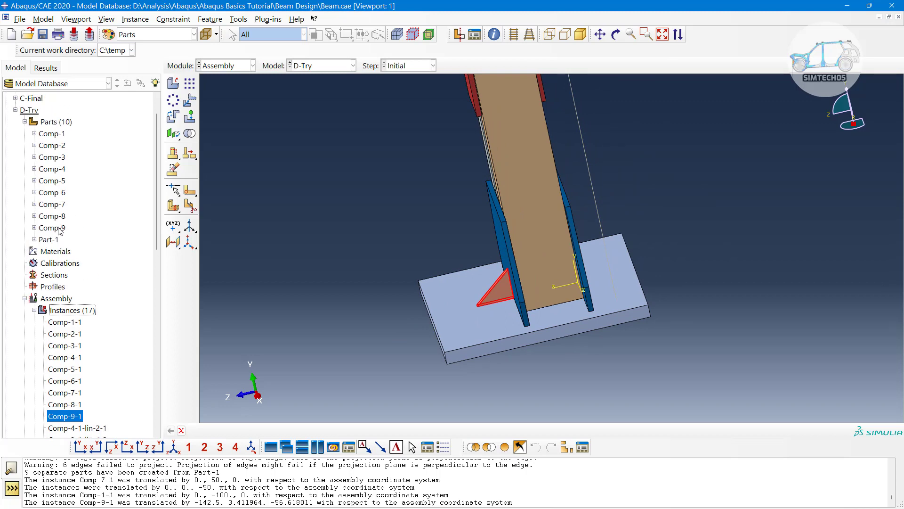
{"action": "left_click", "coordinate": [173, 83]}
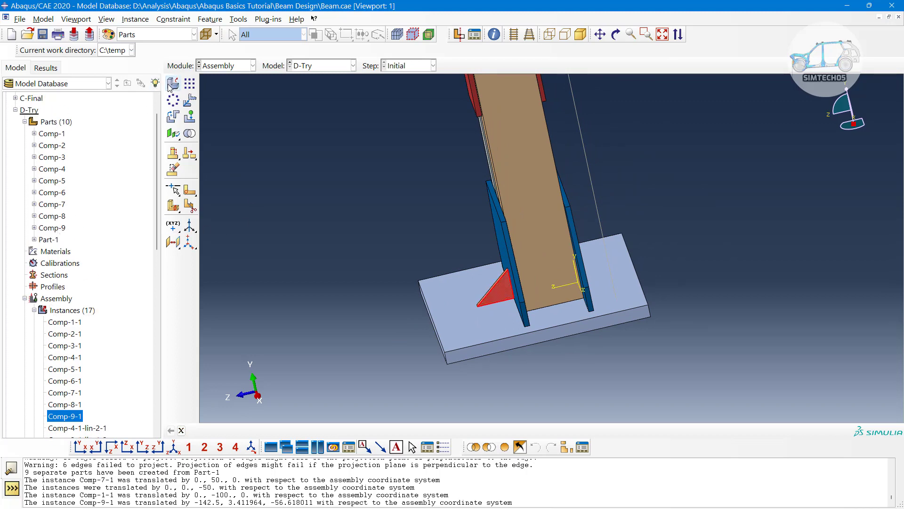
{"action": "scroll", "coordinate": [117, 191], "scroll_direction": "down", "scroll_amount": 2}
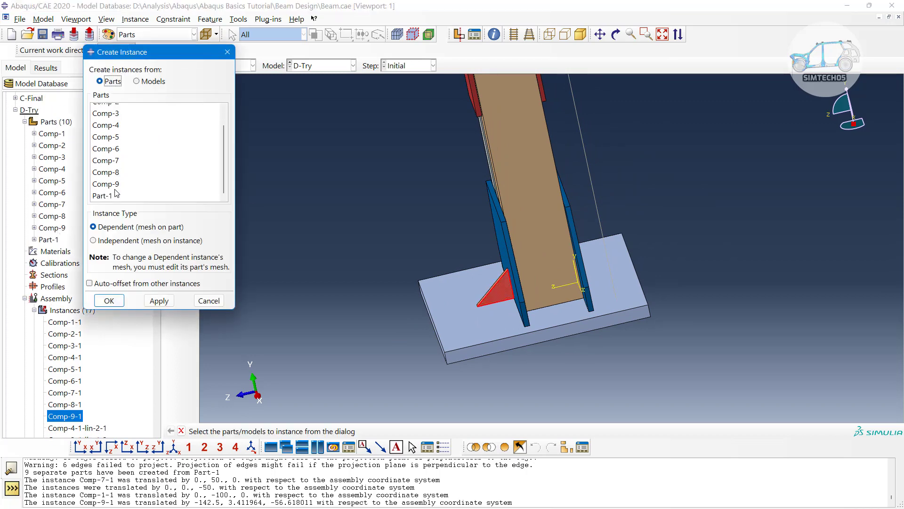
{"action": "left_click", "coordinate": [117, 185]}
{"action": "scroll", "coordinate": [598, 414], "scroll_direction": "down", "scroll_amount": 4}
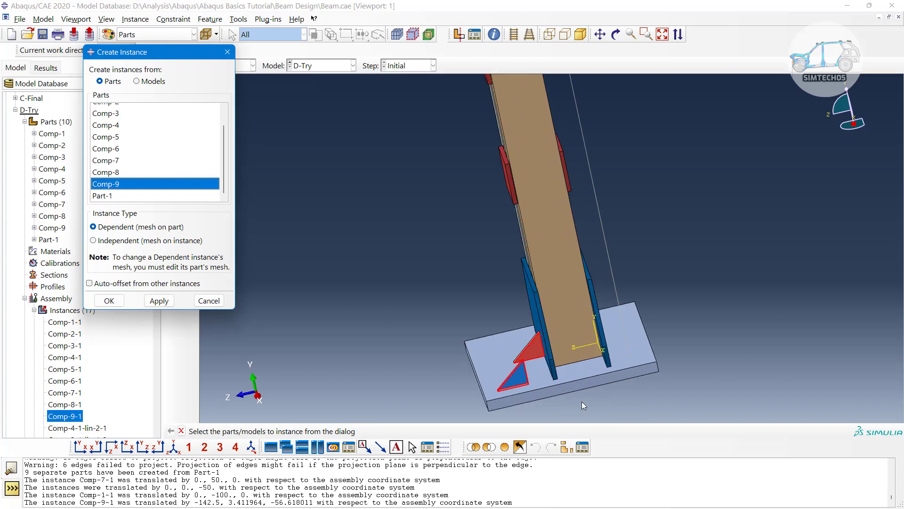
{"action": "left_click", "coordinate": [110, 301]}
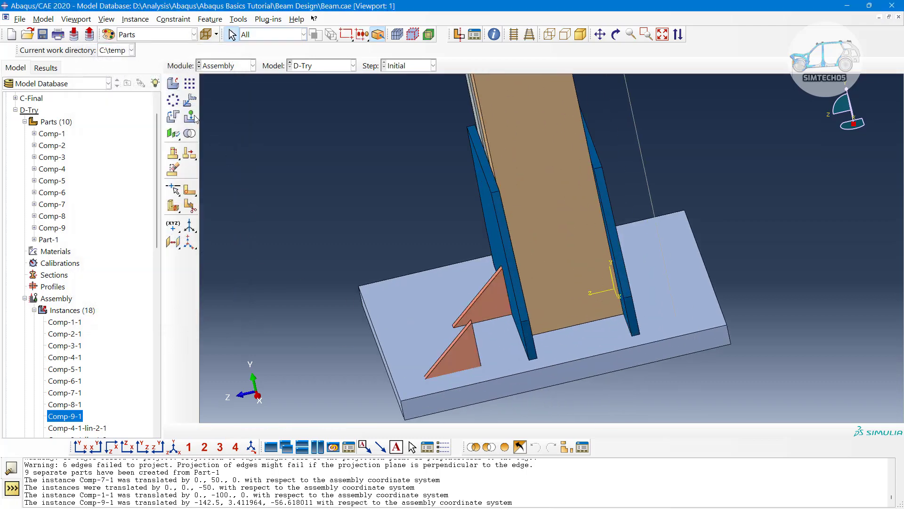
Rotate the second triangular rib 180 degrees about its own vertical edge and accept the new position.
{"action": "left_click", "coordinate": [173, 116]}
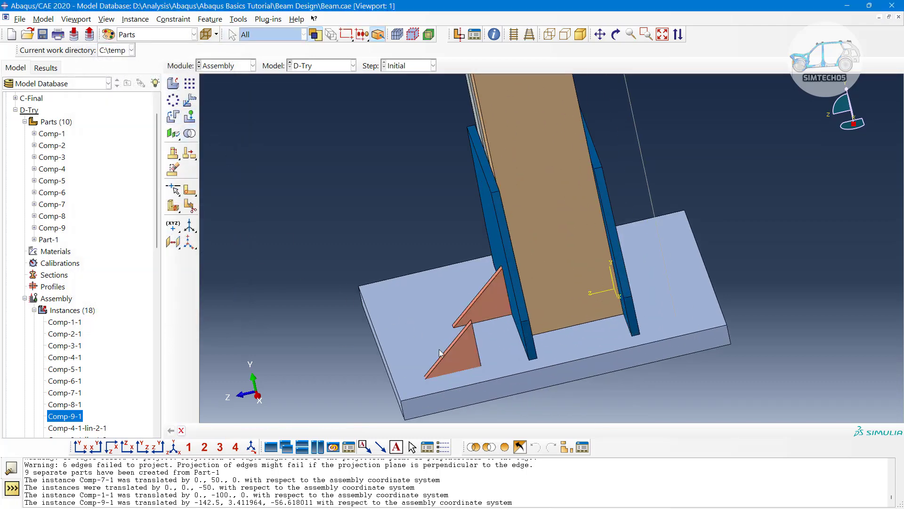
{"action": "left_click", "coordinate": [479, 366]}
{"action": "middle_click", "coordinate": [479, 366]}
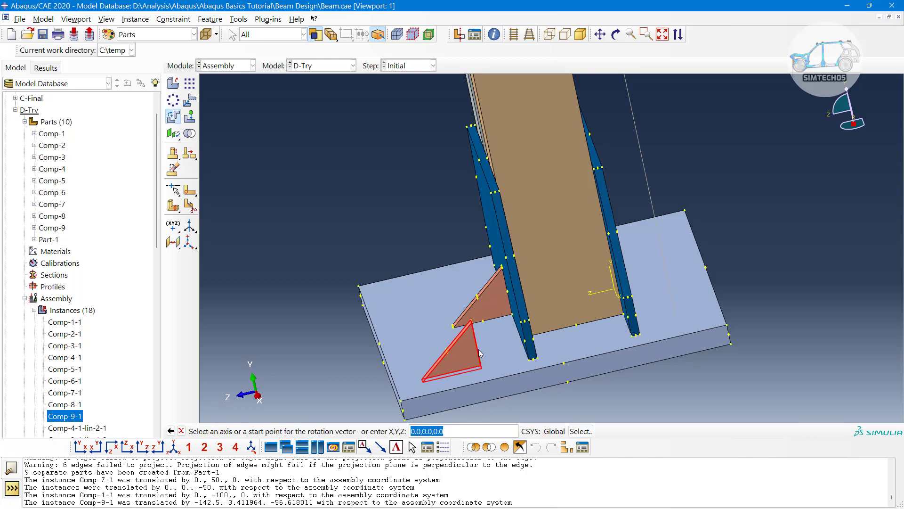
{"action": "scroll", "coordinate": [480, 358], "scroll_direction": "down", "scroll_amount": 4}
{"action": "left_click", "coordinate": [479, 350]}
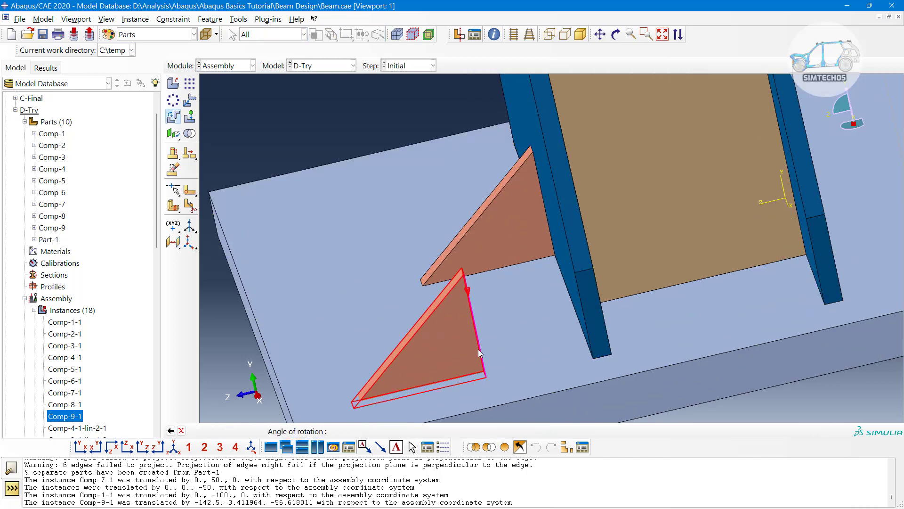
{"action": "type", "text": "180"}
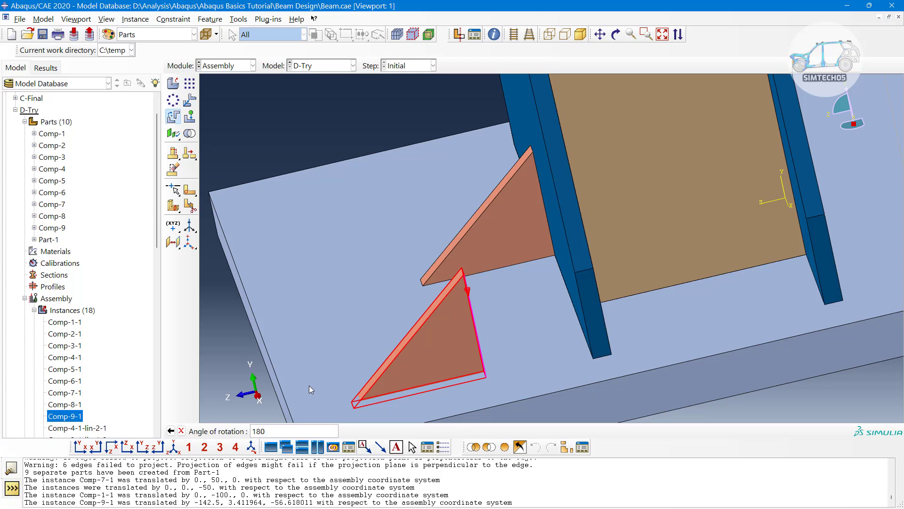
{"action": "key", "text": "Return"}
{"action": "left_click", "coordinate": [267, 431]}
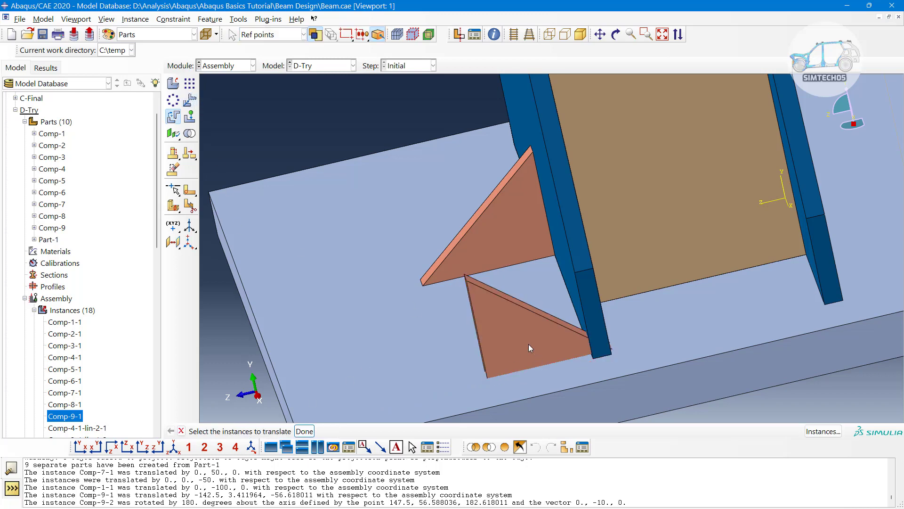
Start translating the rotated rib, using the midpoint of the short bottom edge at its upright side as the start point.
{"action": "left_click", "coordinate": [529, 343]}
{"action": "scroll", "coordinate": [481, 343], "scroll_direction": "down", "scroll_amount": 3}
{"action": "left_click_drag", "start_coordinate": [438, 343], "coordinate": [515, 329], "text": "ctrl+alt"}
{"action": "middle_click", "coordinate": [509, 337]}
{"action": "scroll", "coordinate": [469, 352], "scroll_direction": "down", "scroll_amount": 3}
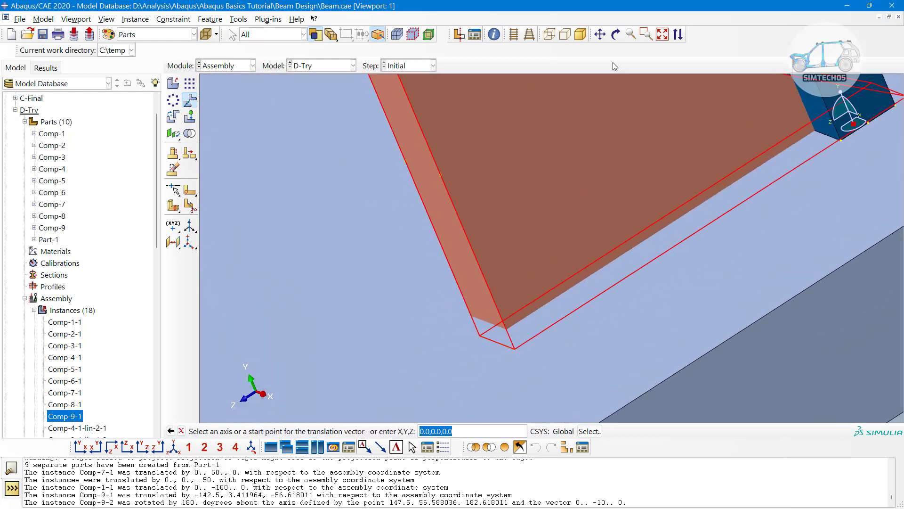
{"action": "left_click", "coordinate": [550, 34]}
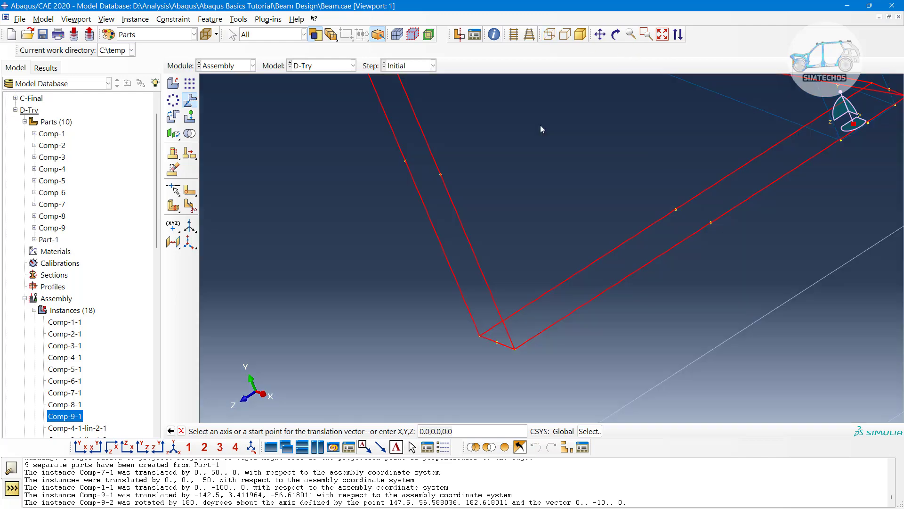
{"action": "left_click", "coordinate": [497, 344]}
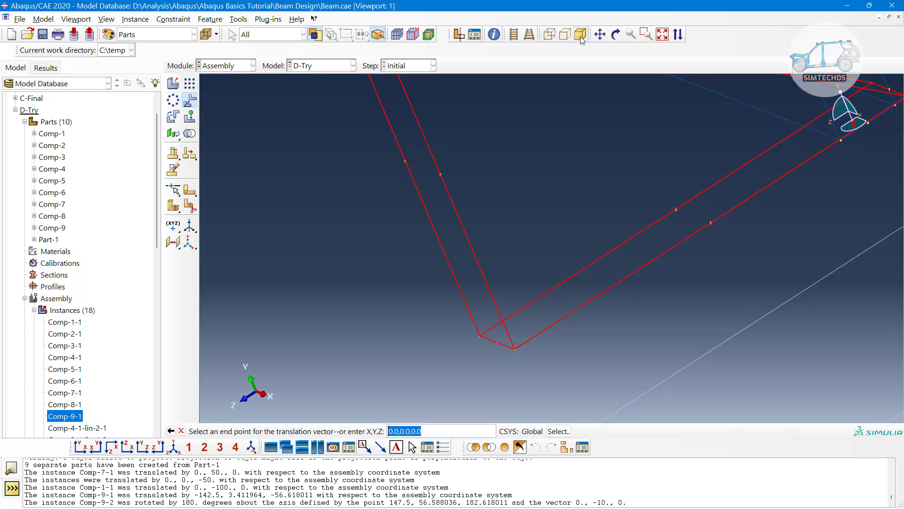
Place the rib at the bottom-edge midpoint of the opposite blue plate's outer face, in shaded display, and accept the position.
{"action": "left_click", "coordinate": [580, 37]}
{"action": "scroll", "coordinate": [571, 301], "scroll_direction": "up", "scroll_amount": 5}
{"action": "mouse_move", "coordinate": [568, 335]}
{"action": "left_mouse_down", "text": "ctrl+alt"}
{"action": "mouse_move", "coordinate": [574, 323]}
{"action": "mouse_move", "coordinate": [546, 325]}
{"action": "left_mouse_up", "text": "ctrl+alt"}
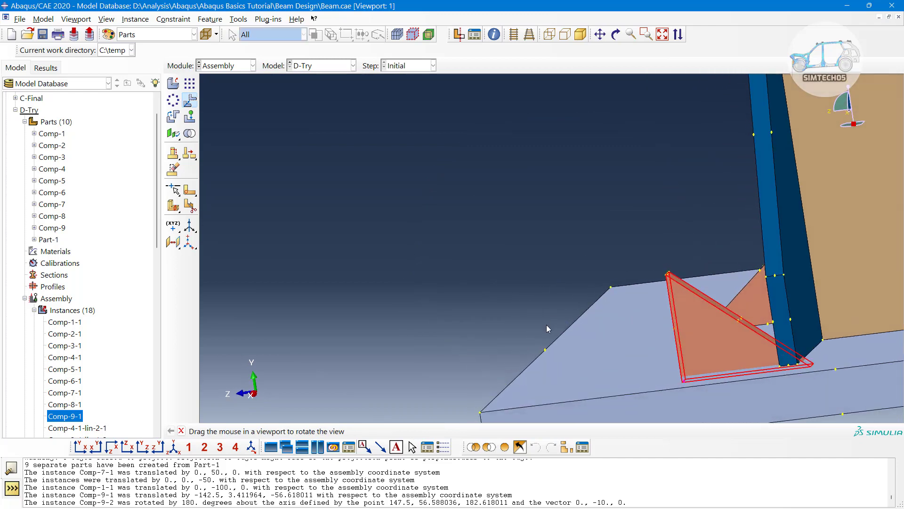
{"action": "scroll", "coordinate": [546, 325], "scroll_direction": "up", "scroll_amount": 5}
{"action": "scroll", "coordinate": [711, 310], "scroll_direction": "down", "scroll_amount": 7}
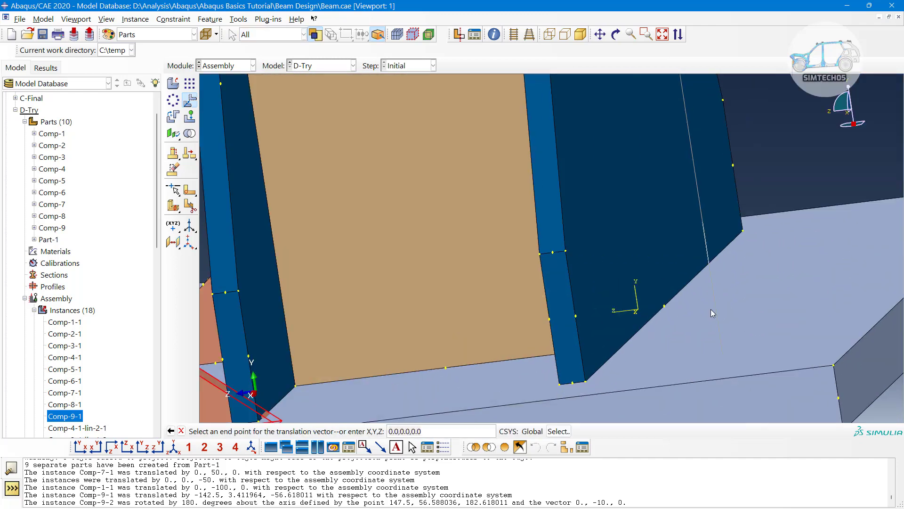
{"action": "left_click", "coordinate": [665, 305]}
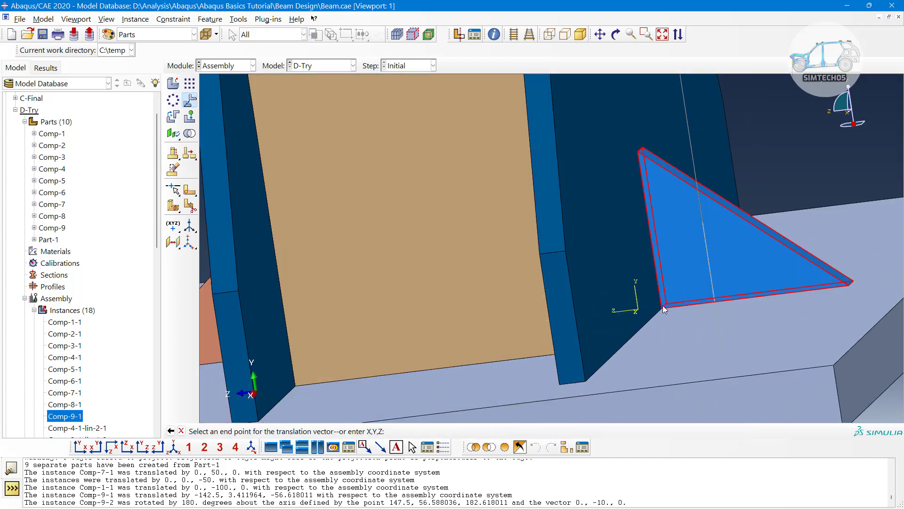
{"action": "scroll", "coordinate": [603, 317], "scroll_direction": "up", "scroll_amount": 4}
{"action": "scroll", "coordinate": [594, 321], "scroll_direction": "up", "scroll_amount": 3}
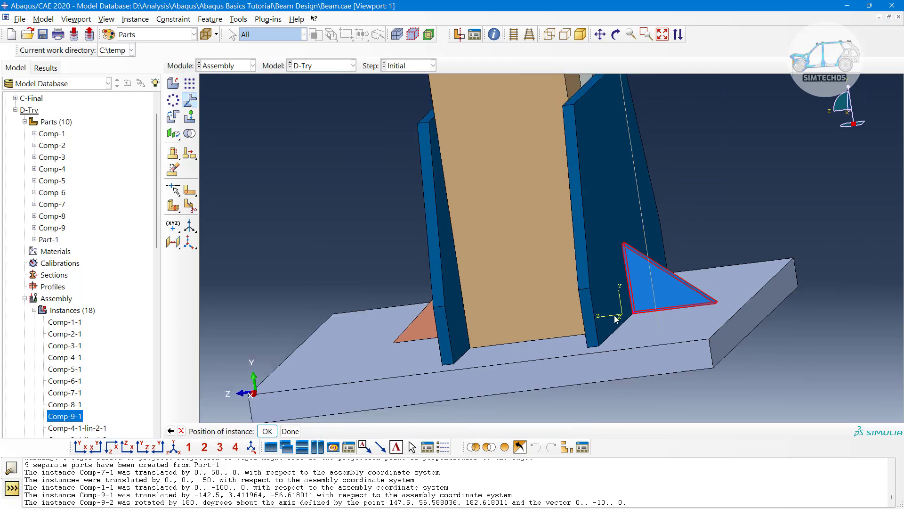
{"action": "left_click_drag", "start_coordinate": [594, 321], "coordinate": [520, 296], "text": "ctrl+alt"}
{"action": "scroll", "coordinate": [520, 295], "scroll_direction": "down", "scroll_amount": 3}
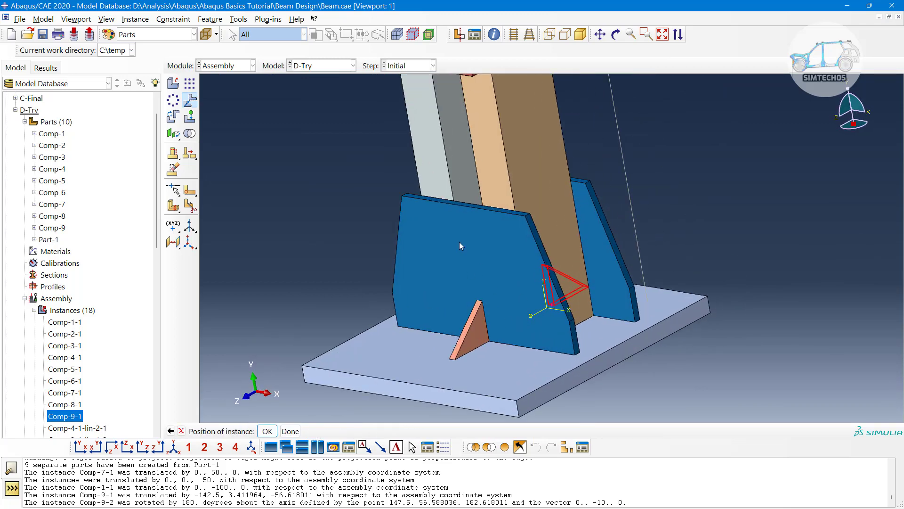
{"action": "left_click", "coordinate": [267, 431]}
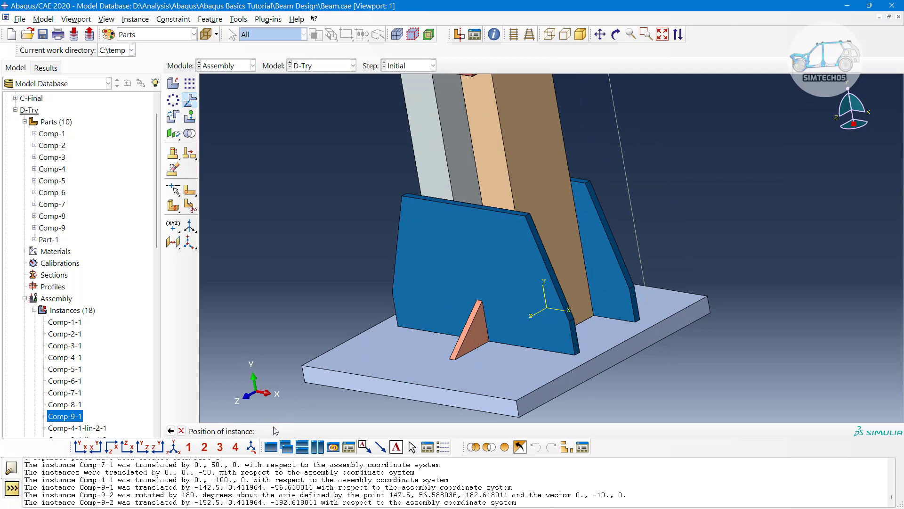
Examine the base ribs and the column's upper end from several sides, including the rectangular outline above the green cap plate.
{"action": "scroll", "coordinate": [434, 327], "scroll_direction": "up", "scroll_amount": 3}
{"action": "left_click_drag", "start_coordinate": [434, 326], "coordinate": [606, 348], "text": "ctrl+alt"}
{"action": "scroll", "coordinate": [584, 347], "scroll_direction": "up", "scroll_amount": 5}
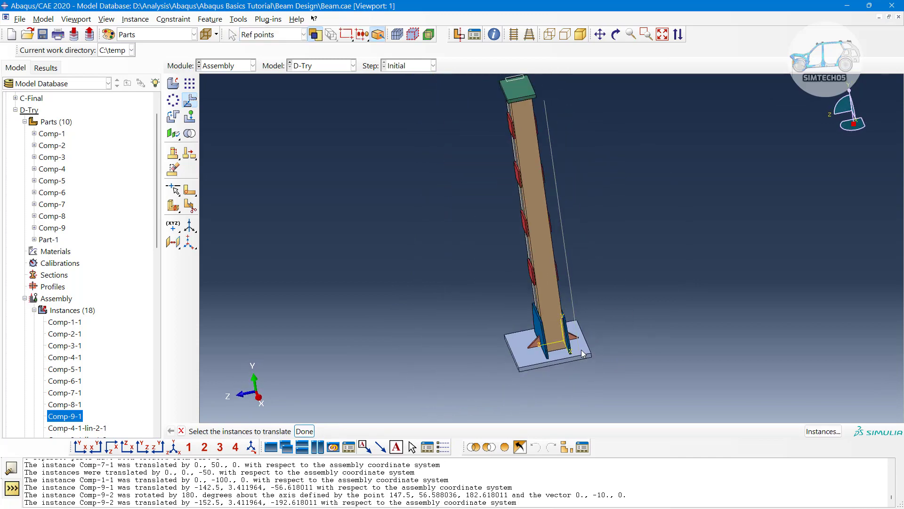
{"action": "middle_click_drag", "start_coordinate": [562, 268], "coordinate": [587, 291], "text": "ctrl+alt"}
{"action": "scroll", "coordinate": [559, 196], "scroll_direction": "down", "scroll_amount": 6}
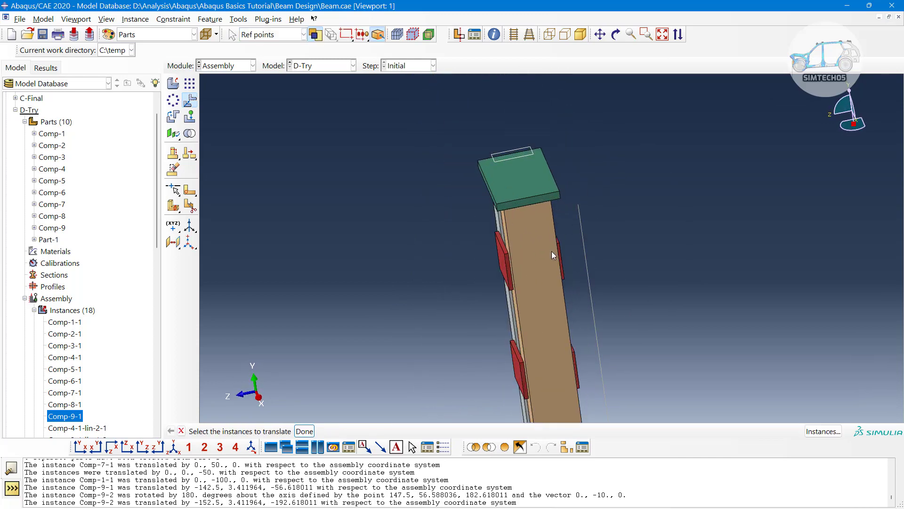
{"action": "left_click_drag", "start_coordinate": [552, 251], "coordinate": [578, 251], "text": "ctrl+alt"}
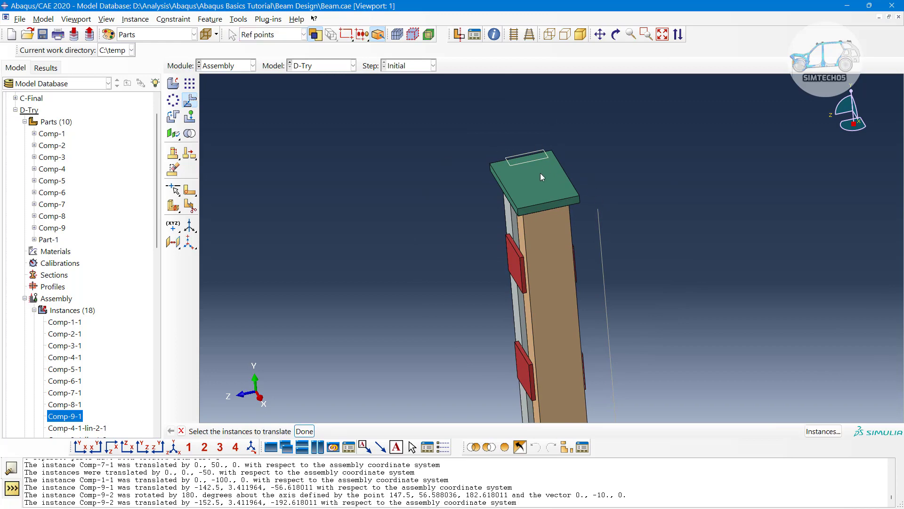
{"action": "left_click_drag", "start_coordinate": [531, 303], "coordinate": [579, 205], "text": "ctrl+alt"}
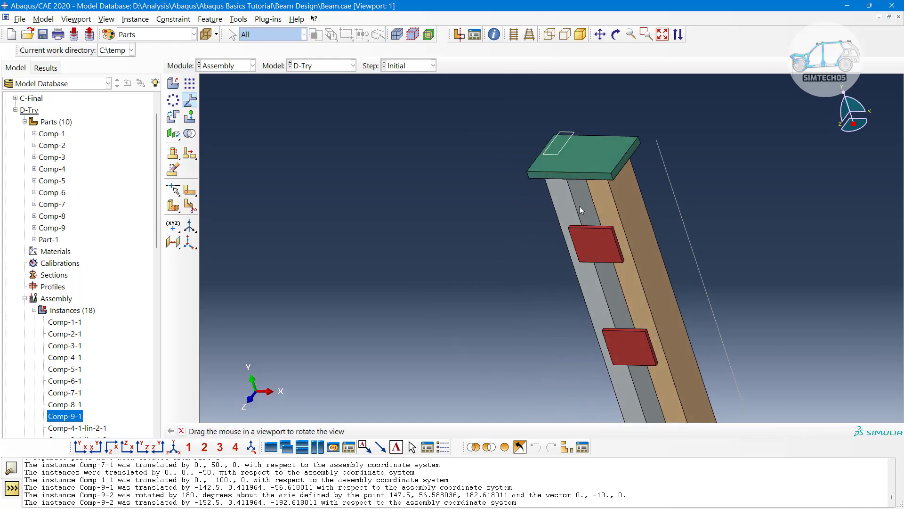
{"action": "middle_click_drag", "start_coordinate": [580, 205], "coordinate": [508, 269], "text": "ctrl+alt"}
{"action": "left_click_drag", "start_coordinate": [507, 306], "coordinate": [616, 249], "text": "ctrl+alt"}
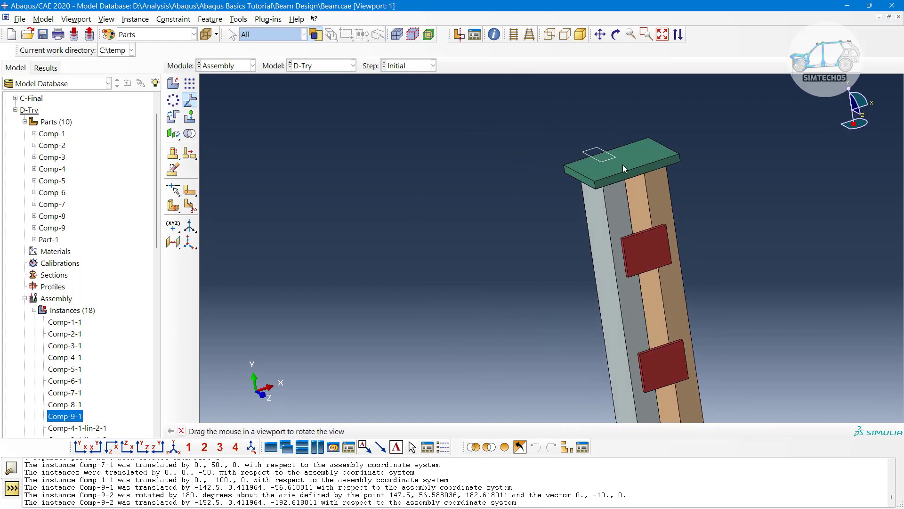
{"action": "scroll", "coordinate": [623, 165], "scroll_direction": "down", "scroll_amount": 5}
{"action": "middle_click_drag", "start_coordinate": [632, 222], "coordinate": [581, 233], "text": "ctrl+alt"}
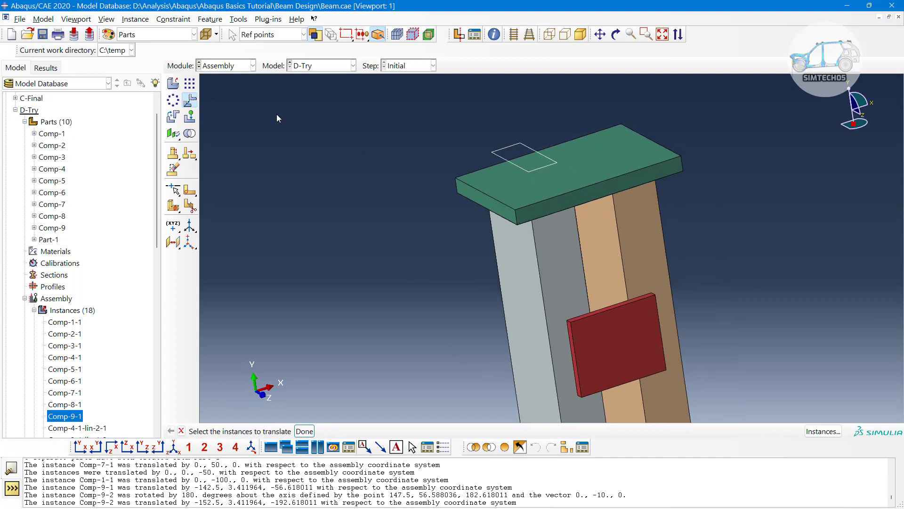
Start translating the rectangular outline above the green cap plate, using the white column profile's long edge as the translation axis.
{"action": "left_click", "coordinate": [502, 152]}
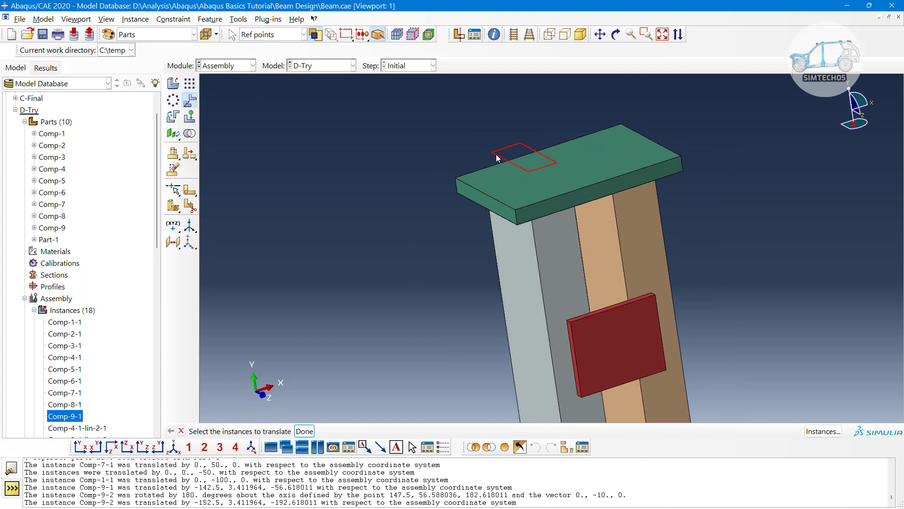
{"action": "middle_click", "coordinate": [403, 154]}
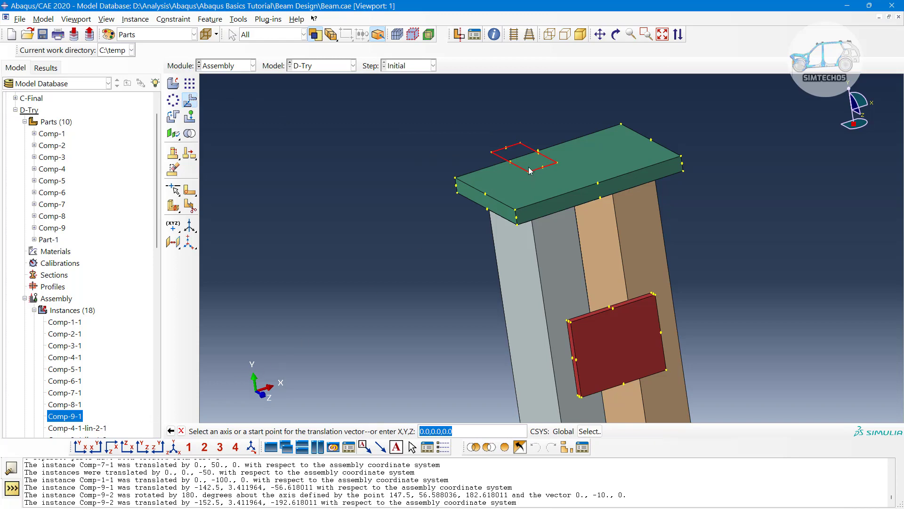
{"action": "scroll", "coordinate": [540, 211], "scroll_direction": "up", "scroll_amount": 4}
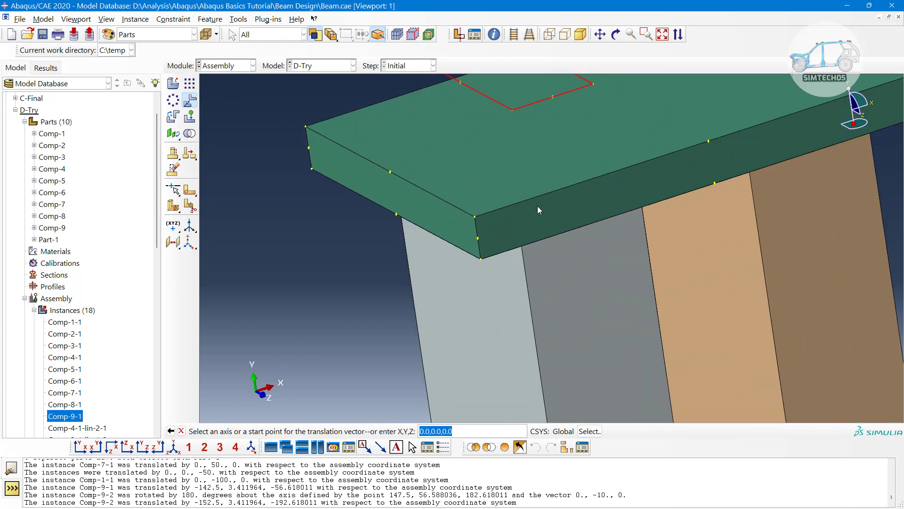
{"action": "scroll", "coordinate": [538, 207], "scroll_direction": "down", "scroll_amount": 2}
{"action": "left_click_drag", "start_coordinate": [605, 279], "coordinate": [576, 194], "text": "ctrl+alt"}
{"action": "middle_click_drag", "start_coordinate": [575, 194], "coordinate": [613, 272], "text": "ctrl+alt"}
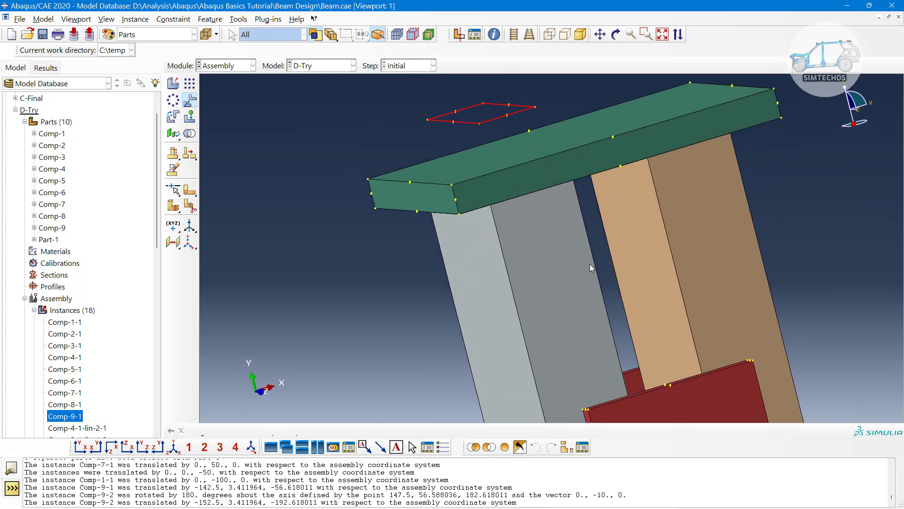
{"action": "left_click_drag", "start_coordinate": [593, 267], "coordinate": [581, 254], "text": "ctrl+alt"}
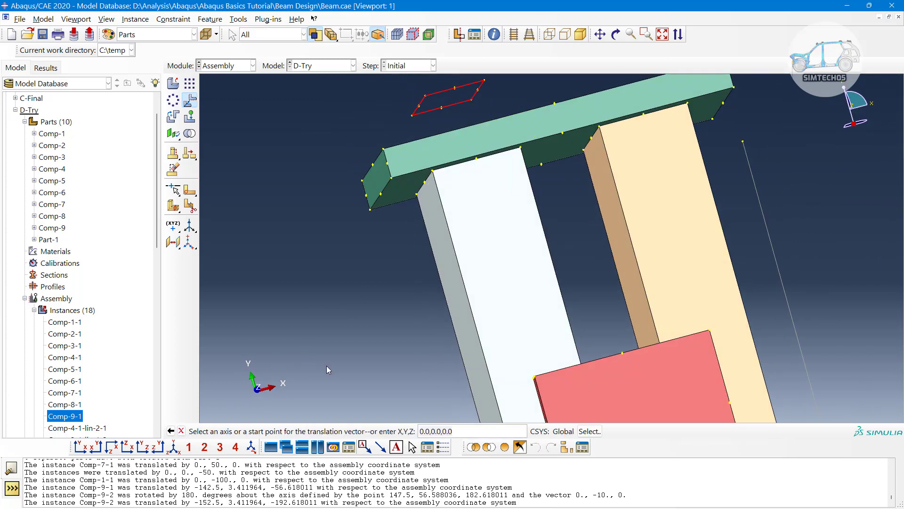
{"action": "scroll", "coordinate": [406, 293], "scroll_direction": "down", "scroll_amount": 2}
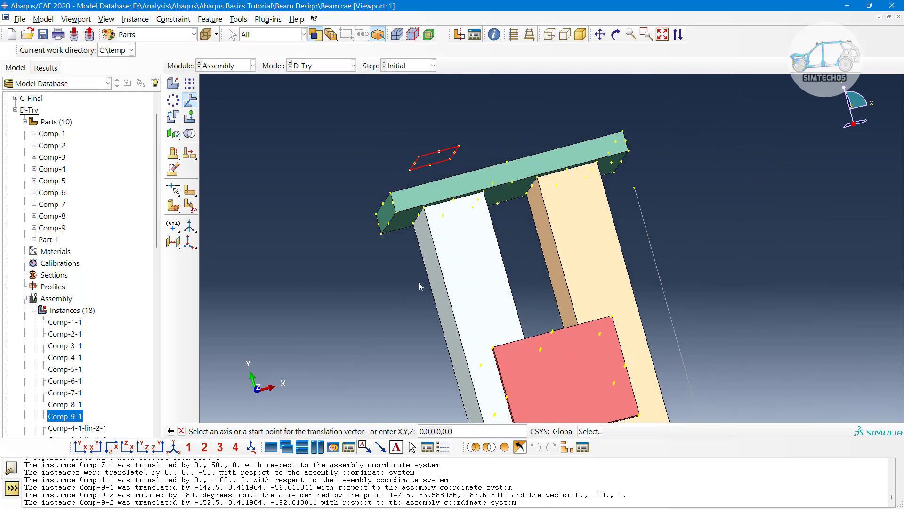
{"action": "left_click", "coordinate": [445, 282]}
Flip the translation vector toward the base plate, move the rectangular outline by a distance of 100 and accept the position.
{"action": "scroll", "coordinate": [444, 282], "scroll_direction": "down", "scroll_amount": 5}
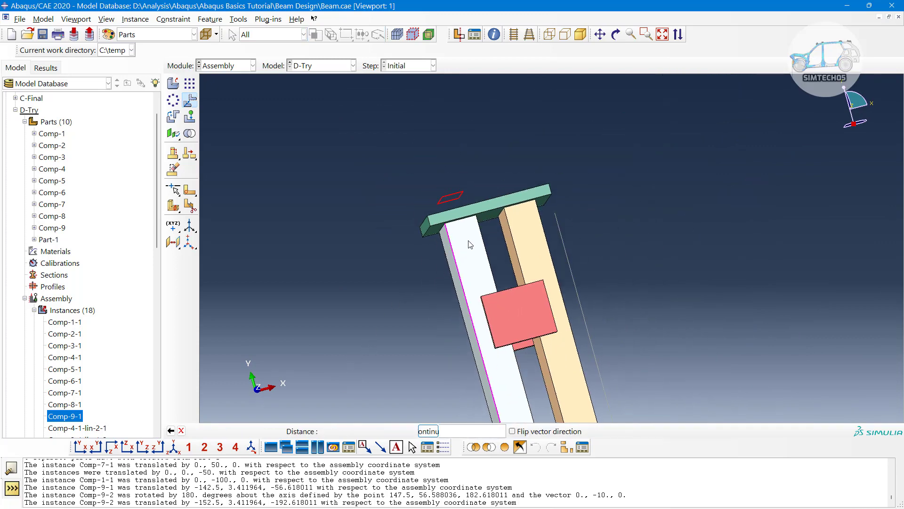
{"action": "scroll", "coordinate": [475, 269], "scroll_direction": "down", "scroll_amount": 3}
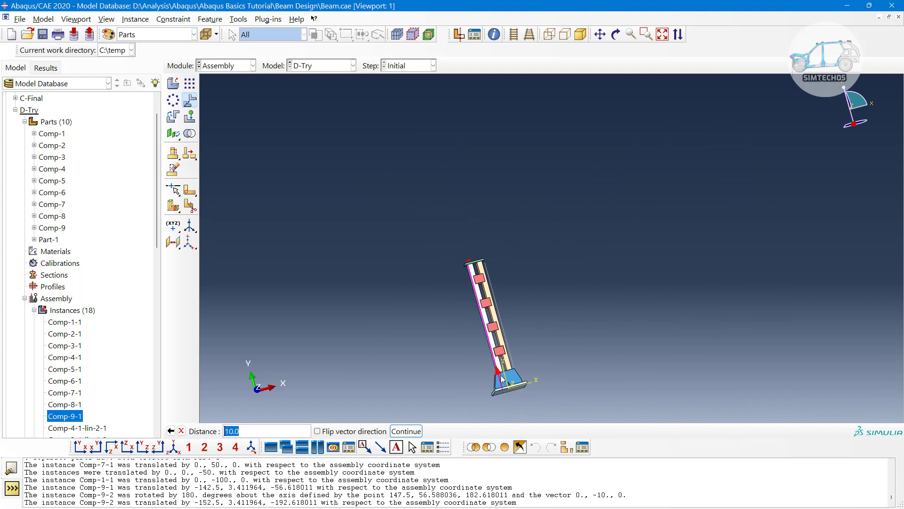
{"action": "scroll", "coordinate": [501, 381], "scroll_direction": "up", "scroll_amount": 3}
{"action": "left_click", "coordinate": [381, 430]}
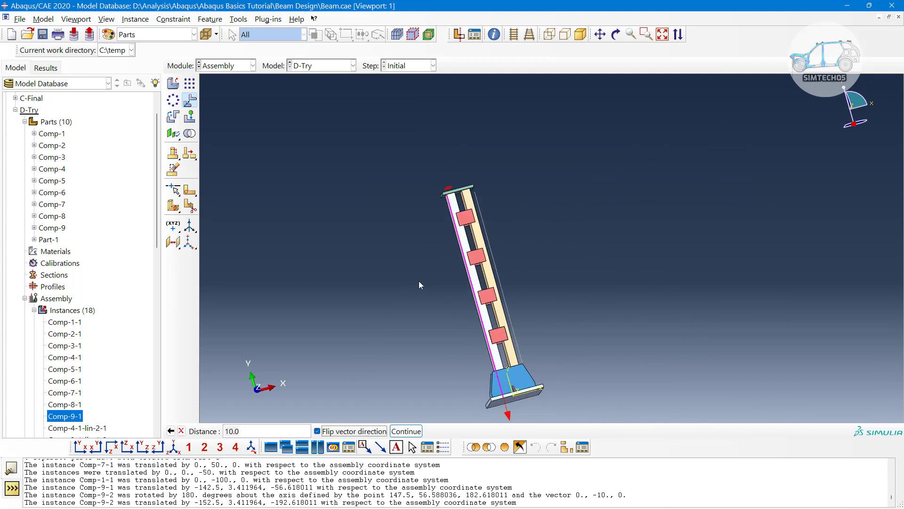
{"action": "double_click", "coordinate": [265, 425]}
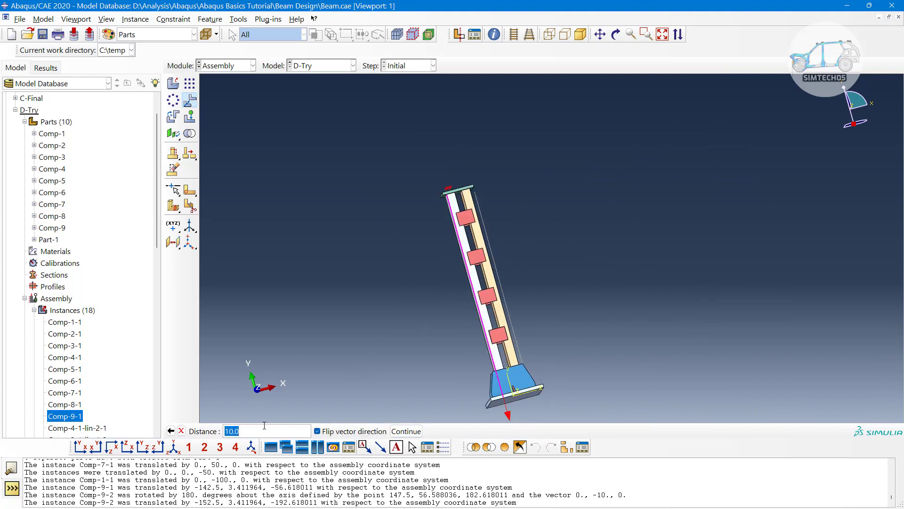
{"action": "type", "text": "100"}
{"action": "key", "text": "Return"}
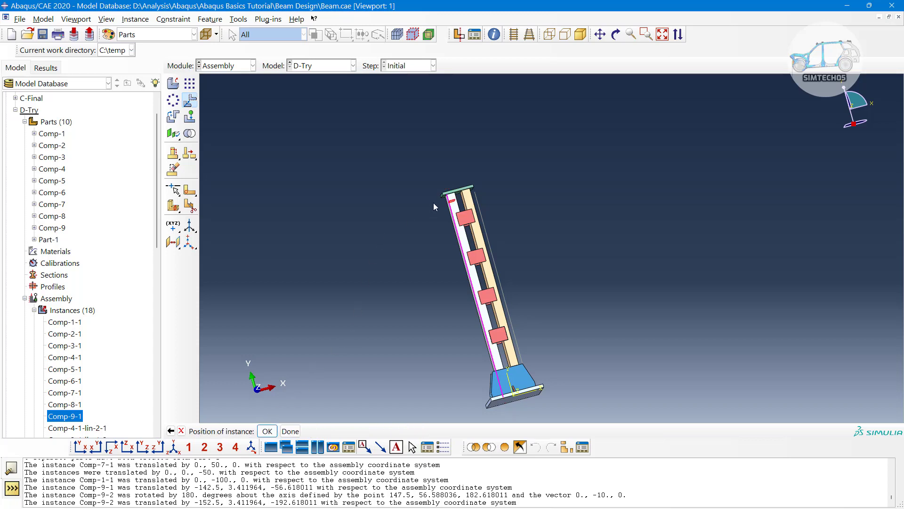
{"action": "scroll", "coordinate": [434, 202], "scroll_direction": "up", "scroll_amount": 6}
{"action": "left_click", "coordinate": [267, 431]}
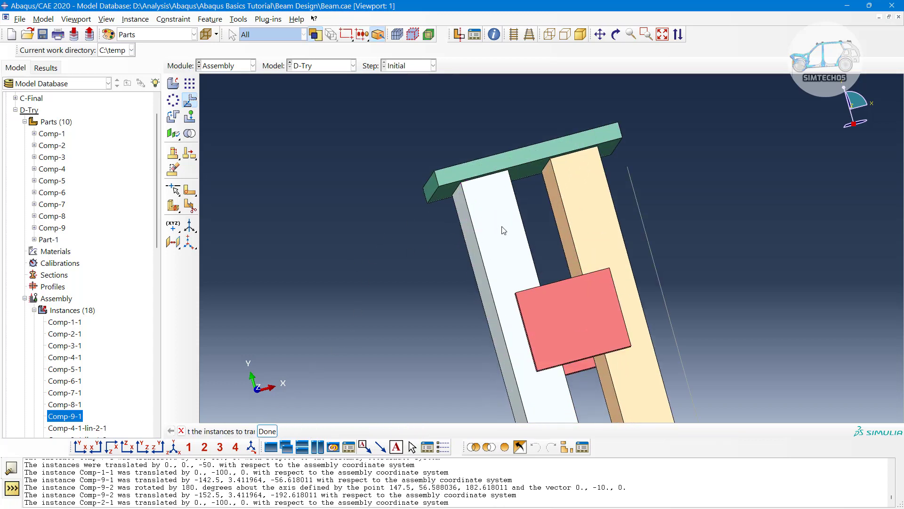
Check the rectangular outline's placement within the column profile from the front and from above in wireframe display.
{"action": "left_click", "coordinate": [80, 446]}
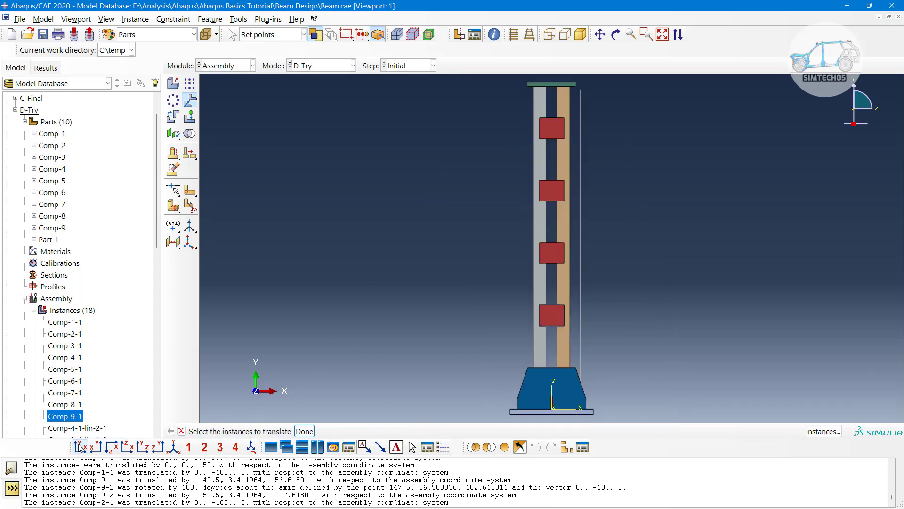
{"action": "left_click", "coordinate": [111, 446]}
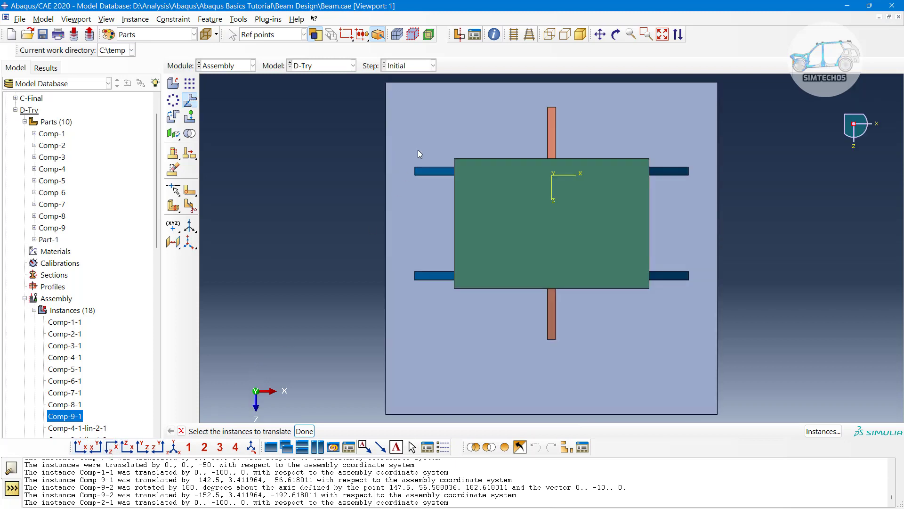
{"action": "left_click", "coordinate": [549, 34]}
{"action": "scroll", "coordinate": [544, 204], "scroll_direction": "up", "scroll_amount": 2}
{"action": "scroll", "coordinate": [534, 203], "scroll_direction": "up", "scroll_amount": 1}
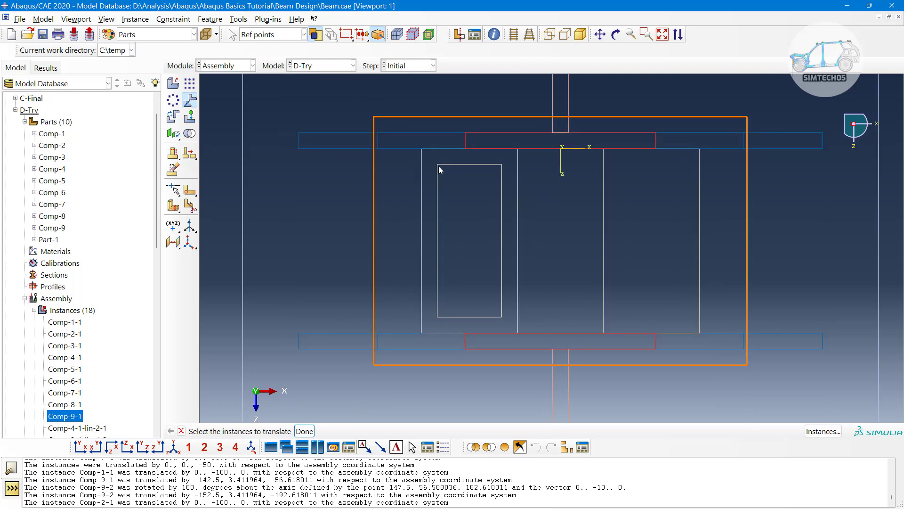
Translate the loose straight line beside the column from its upper endpoint to the inner rectangular outline's corner at minimum X and Z.
{"action": "scroll", "coordinate": [491, 276], "scroll_direction": "down", "scroll_amount": 4}
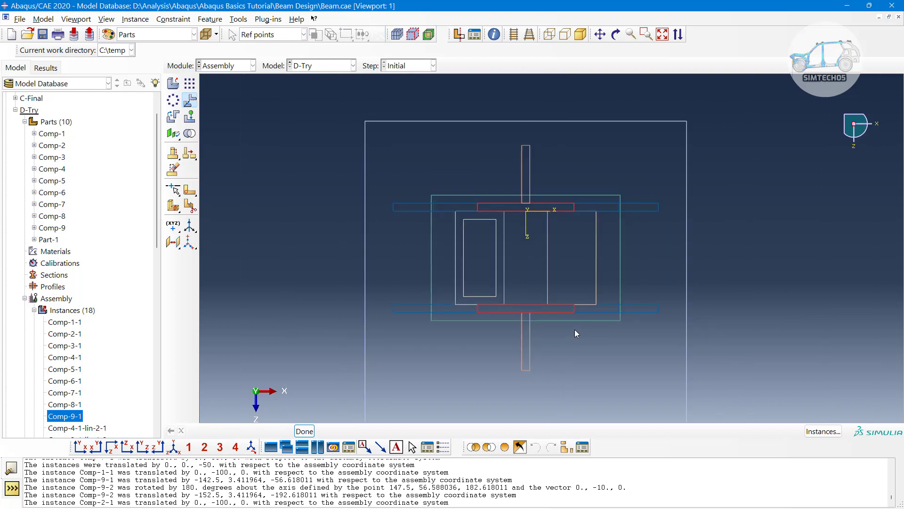
{"action": "left_click_drag", "start_coordinate": [574, 331], "coordinate": [571, 315], "text": "ctrl+alt"}
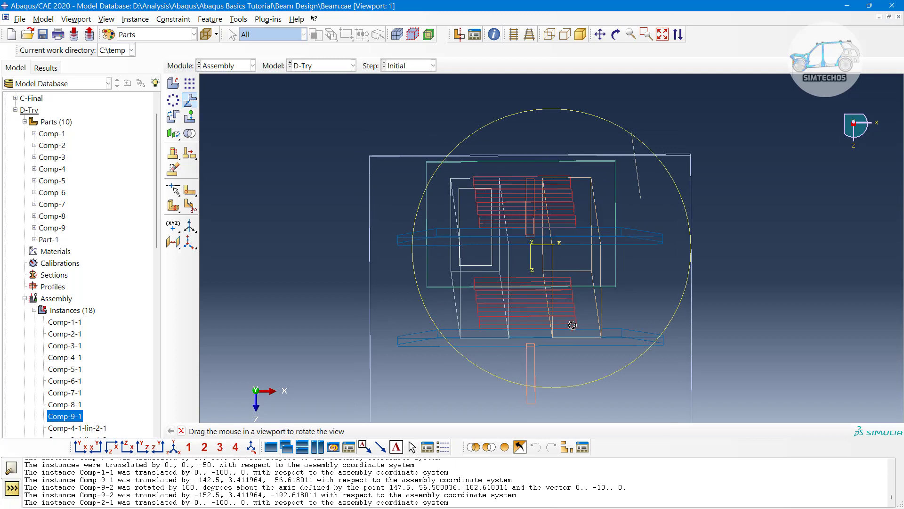
{"action": "left_click", "coordinate": [631, 138]}
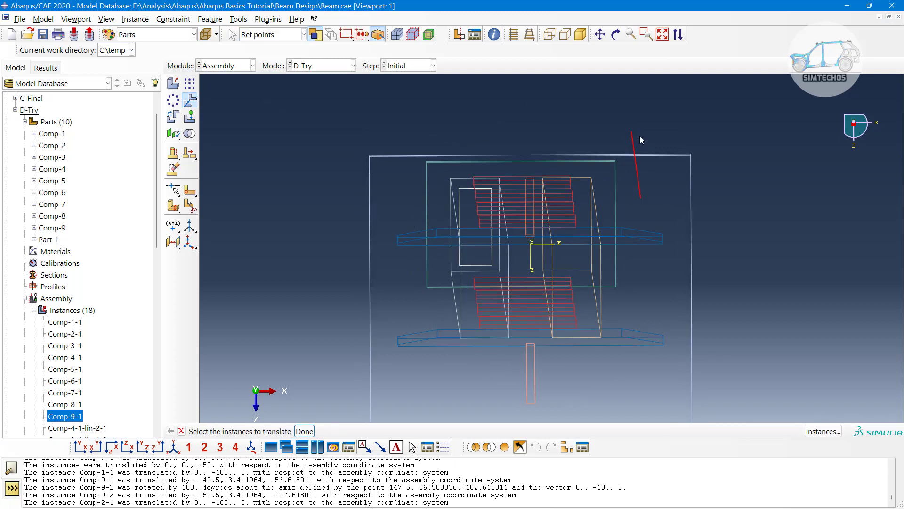
{"action": "middle_click", "coordinate": [639, 136]}
{"action": "left_click", "coordinate": [631, 132]}
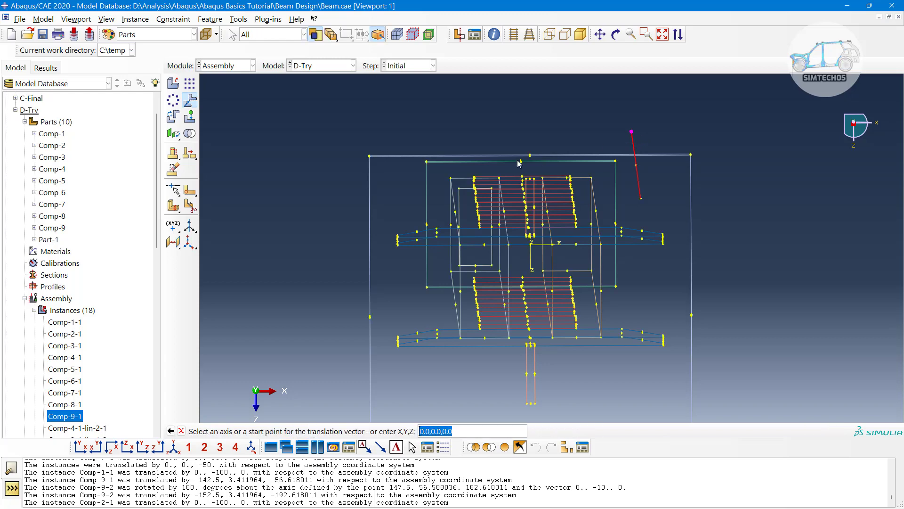
{"action": "scroll", "coordinate": [461, 193], "scroll_direction": "up", "scroll_amount": 3}
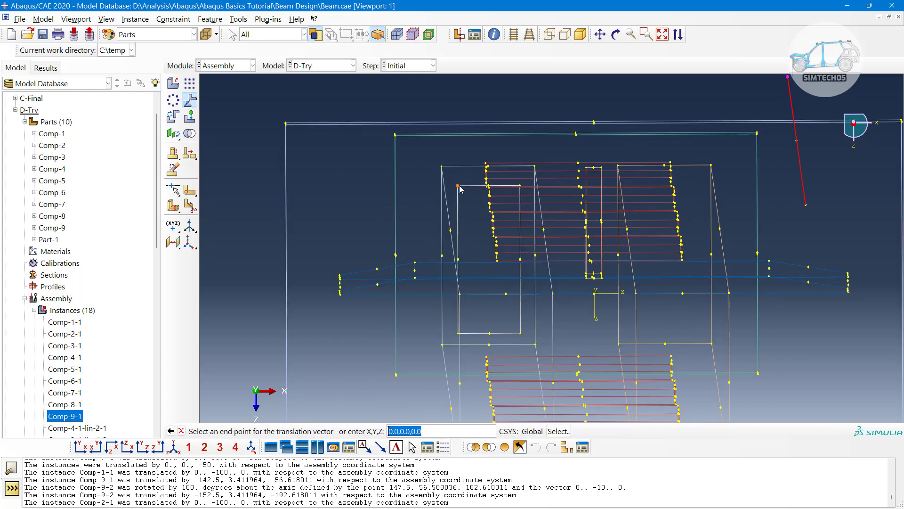
{"action": "left_click", "coordinate": [459, 187]}
{"action": "middle_click", "coordinate": [474, 242]}
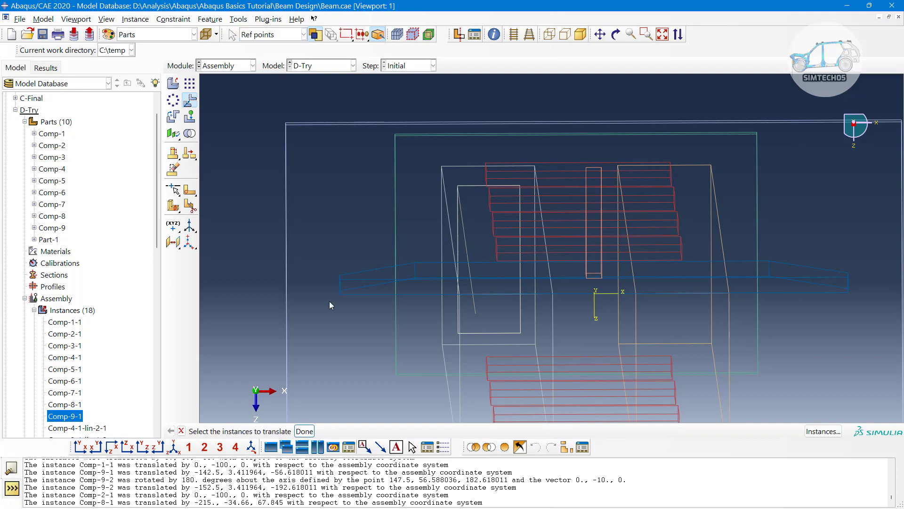
Translate the line at the inner rectangle's corner by 5 along the column profile's short edge, flipping the vector toward positive X, and accept the position.
{"action": "scroll", "coordinate": [465, 239], "scroll_direction": "up", "scroll_amount": 2}
{"action": "left_click_drag", "start_coordinate": [552, 362], "coordinate": [529, 295], "text": "ctrl+alt"}
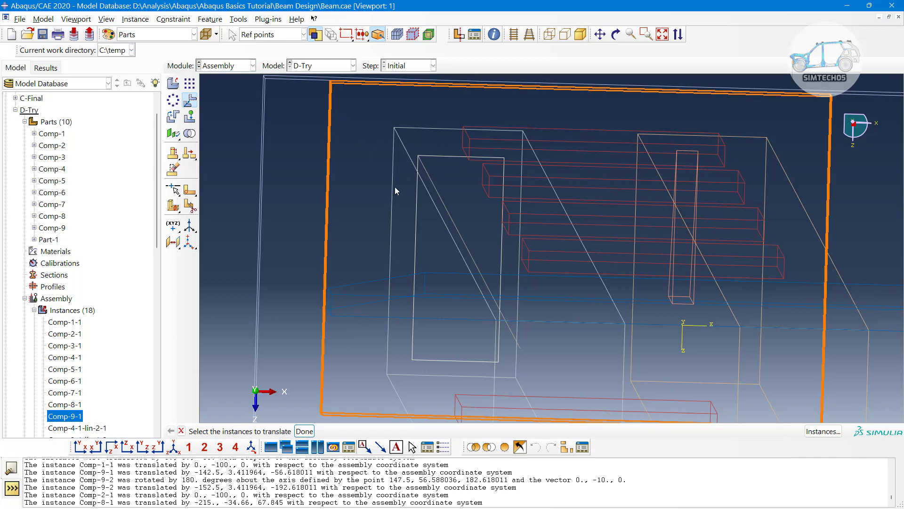
{"action": "scroll", "coordinate": [473, 207], "scroll_direction": "down", "scroll_amount": 4}
{"action": "left_click_drag", "start_coordinate": [475, 264], "coordinate": [471, 257], "text": "ctrl+alt"}
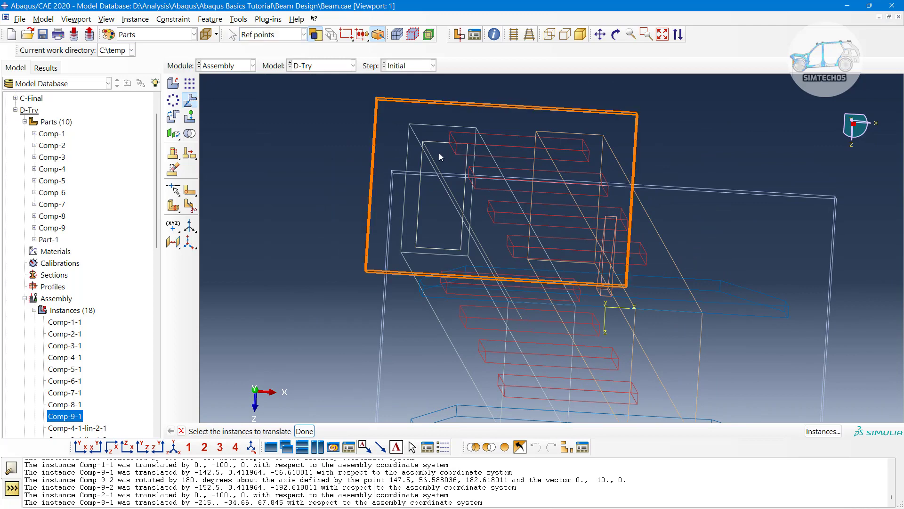
{"action": "scroll", "coordinate": [431, 150], "scroll_direction": "up", "scroll_amount": 5}
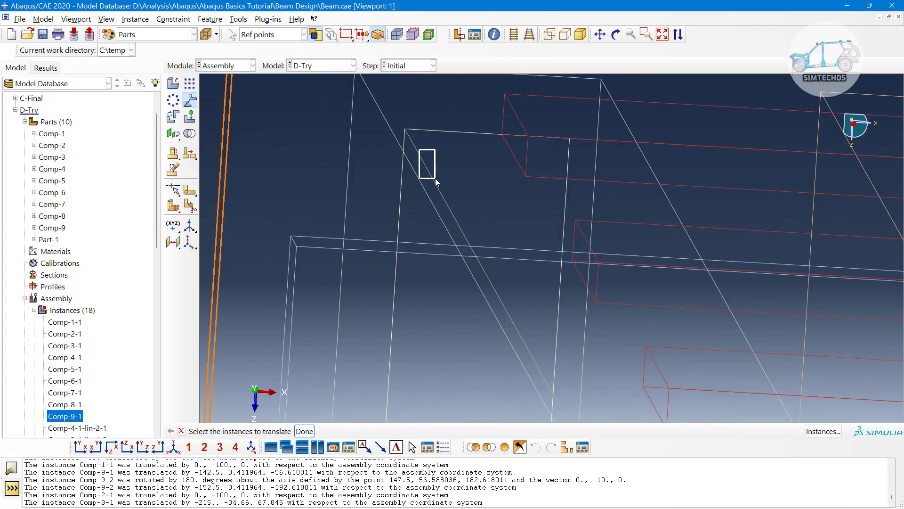
{"action": "scroll", "coordinate": [437, 174], "scroll_direction": "down", "scroll_amount": 2}
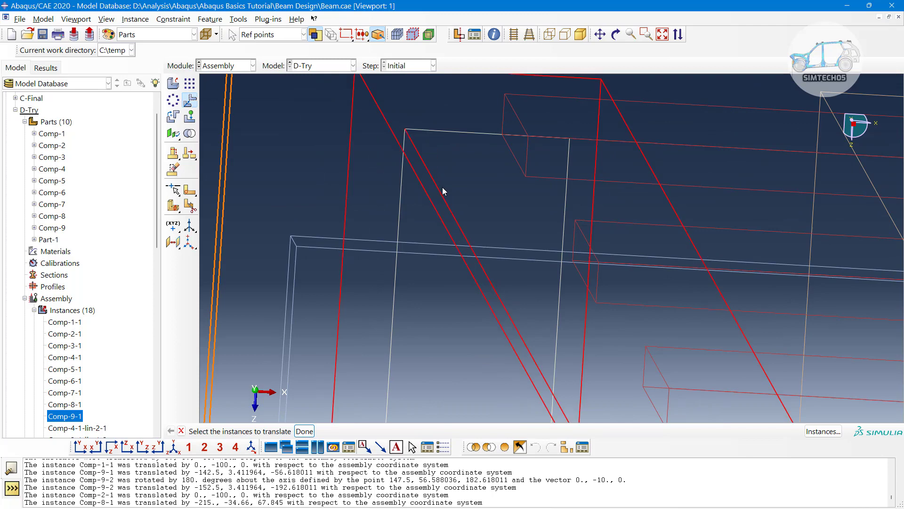
{"action": "scroll", "coordinate": [443, 191], "scroll_direction": "down", "scroll_amount": 2}
{"action": "scroll", "coordinate": [444, 195], "scroll_direction": "down", "scroll_amount": 1}
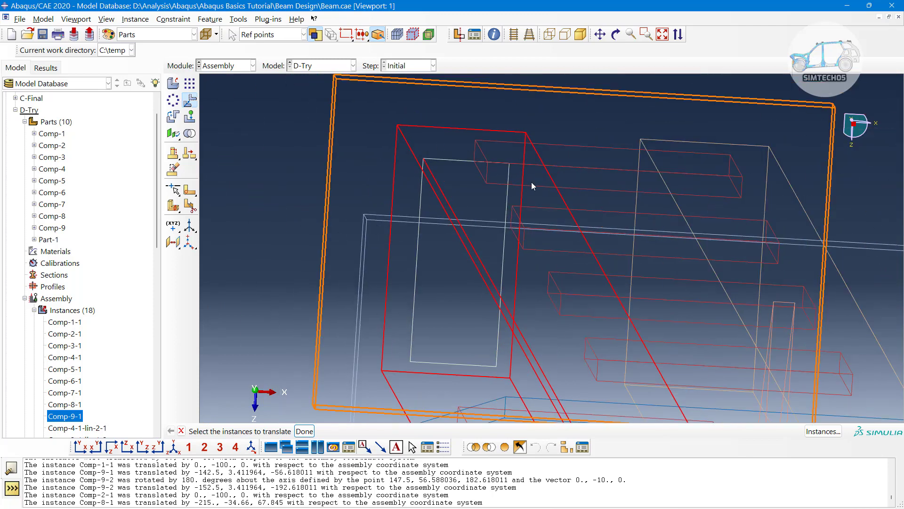
{"action": "left_click_drag", "start_coordinate": [531, 131], "coordinate": [592, 263]}
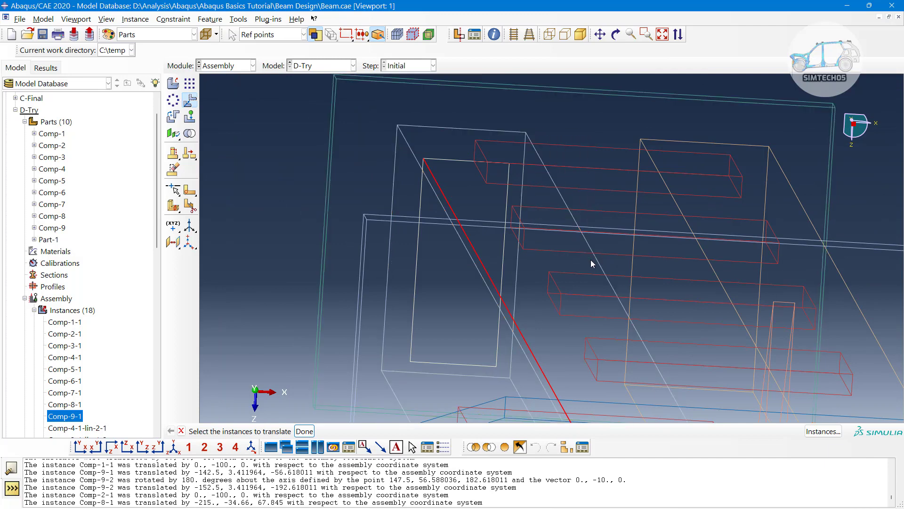
{"action": "middle_click", "coordinate": [567, 244]}
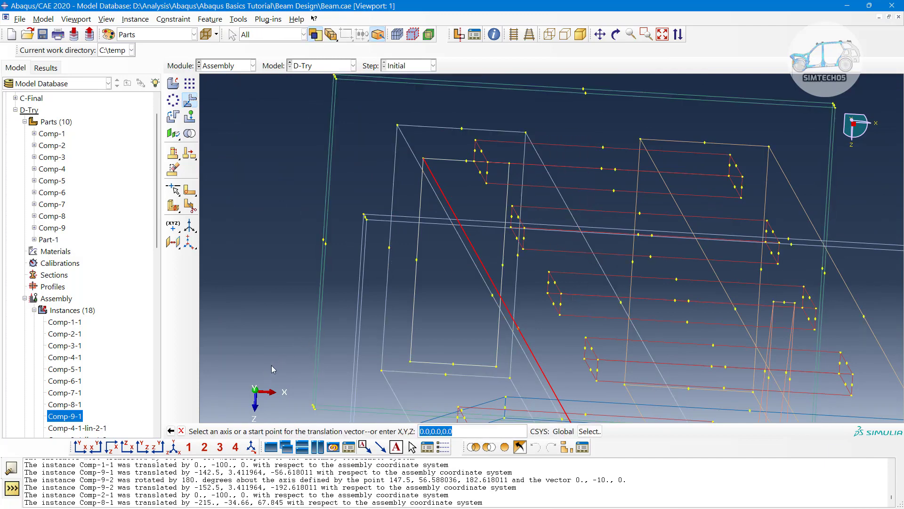
{"action": "left_click", "coordinate": [428, 127]}
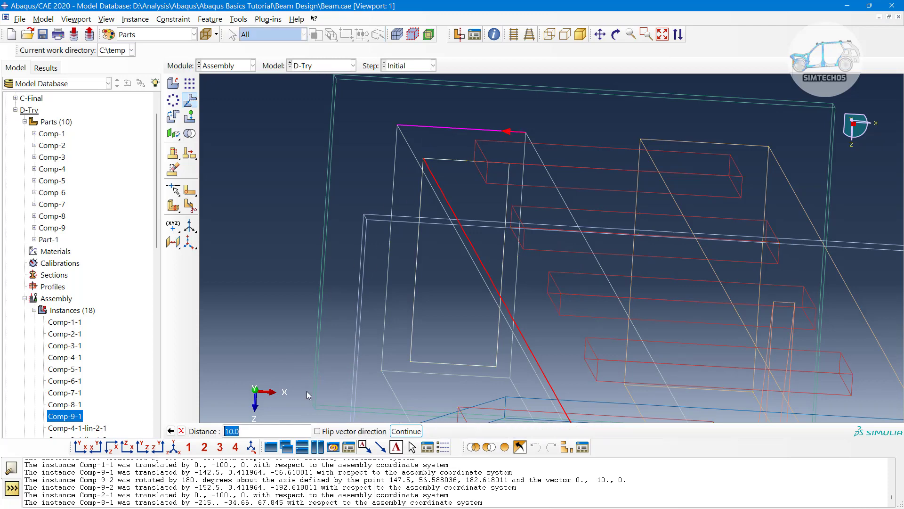
{"action": "left_click", "coordinate": [318, 431]}
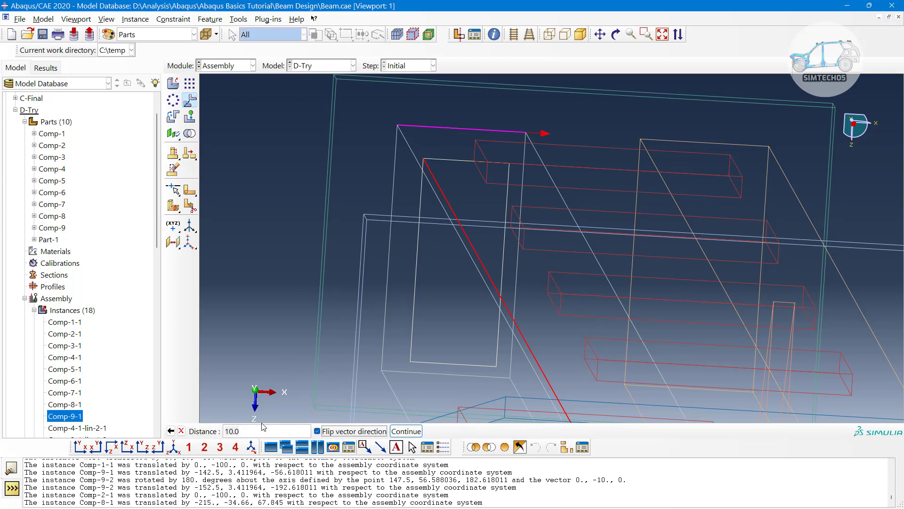
{"action": "left_click_drag", "start_coordinate": [248, 434], "coordinate": [217, 433]}
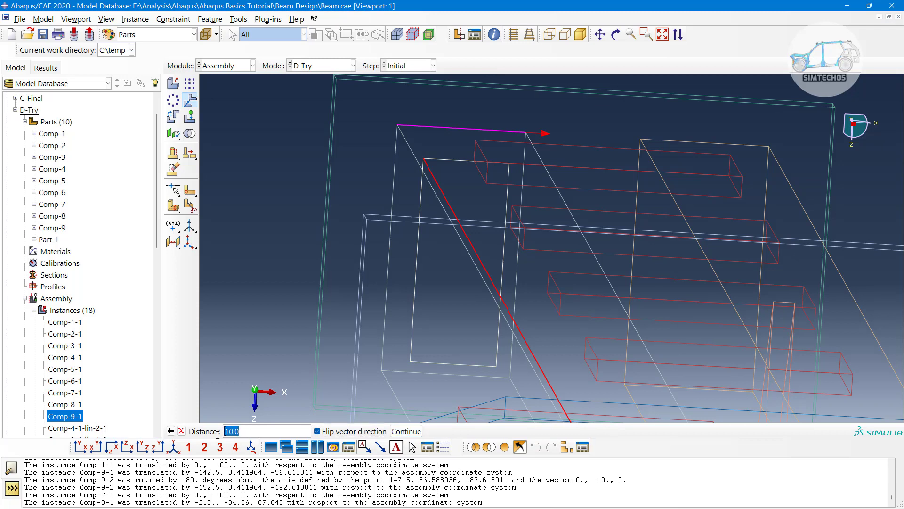
{"action": "key", "text": "Return"}
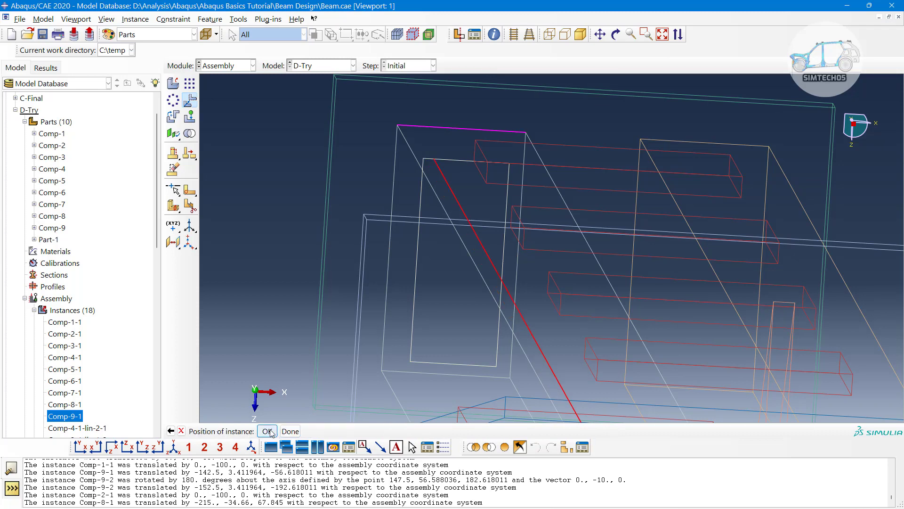
{"action": "left_click", "coordinate": [267, 432]}
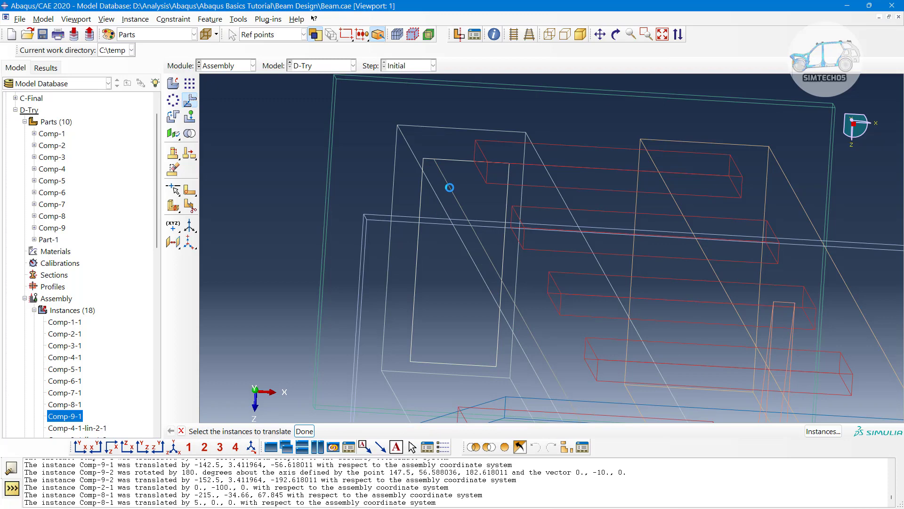
Translate the same line by 8 along the inner rectangle's long edge, flipping the vector toward positive Z, and check its placement from above.
{"action": "left_click", "coordinate": [442, 181]}
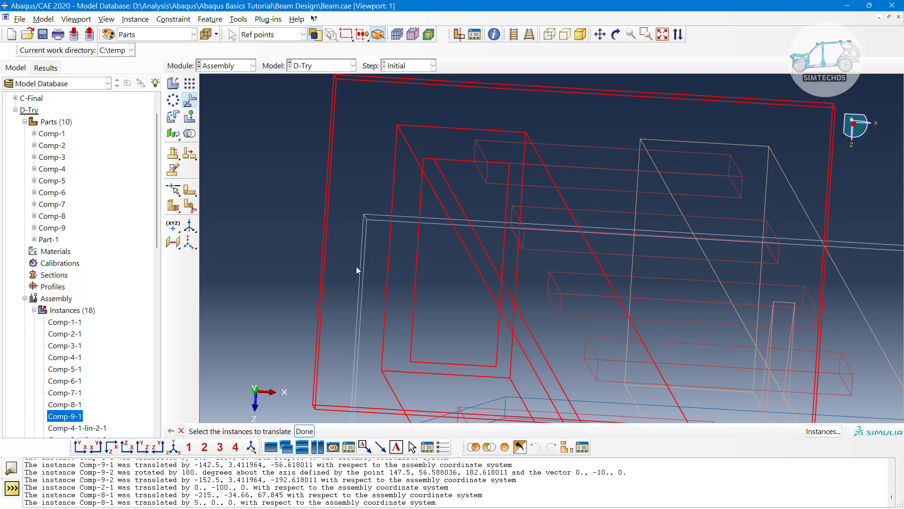
{"action": "left_click_drag", "start_coordinate": [346, 326], "coordinate": [395, 338]}
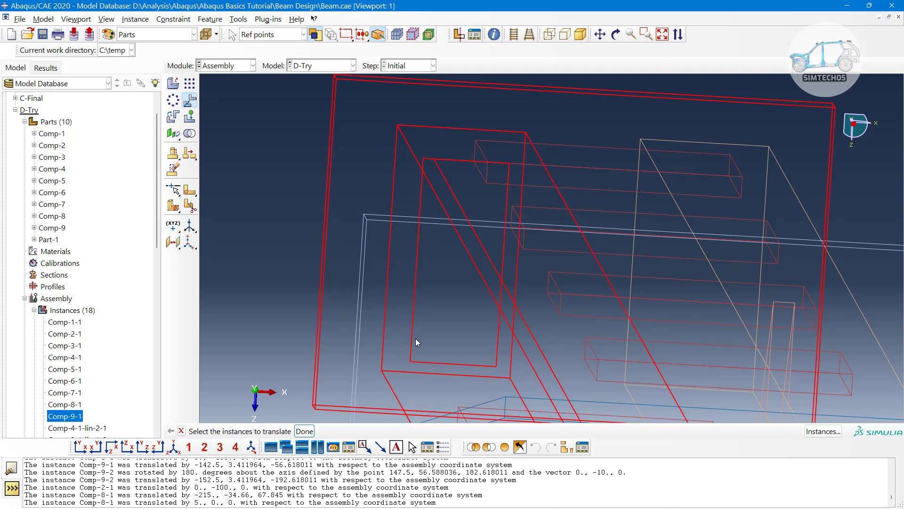
{"action": "middle_click", "coordinate": [275, 236]}
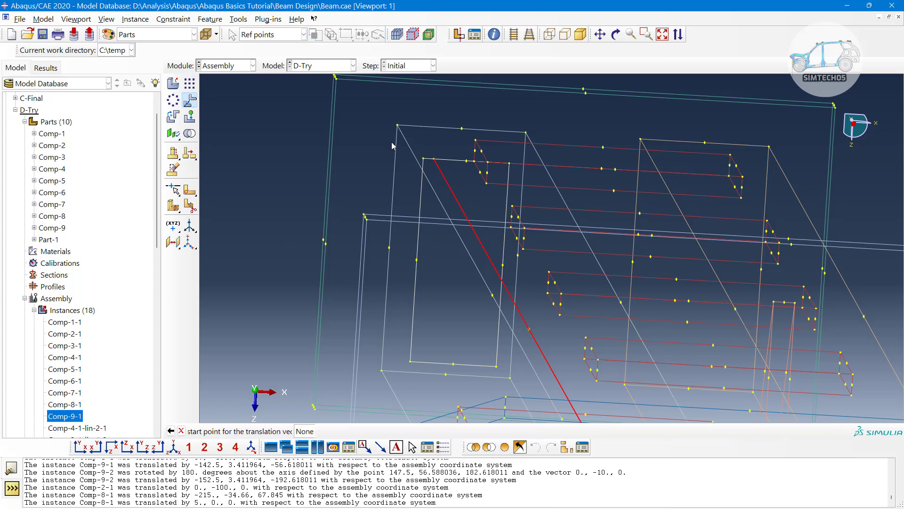
{"action": "left_click", "coordinate": [416, 206]}
{"action": "left_click", "coordinate": [419, 206]}
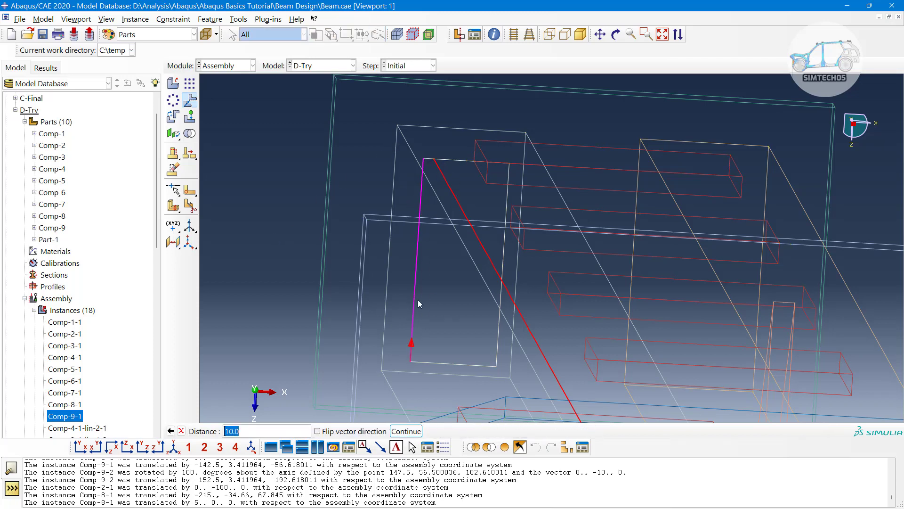
{"action": "left_click", "coordinate": [327, 431]}
{"action": "left_click_drag", "start_coordinate": [256, 428], "coordinate": [197, 431]}
{"action": "key", "text": "Return"}
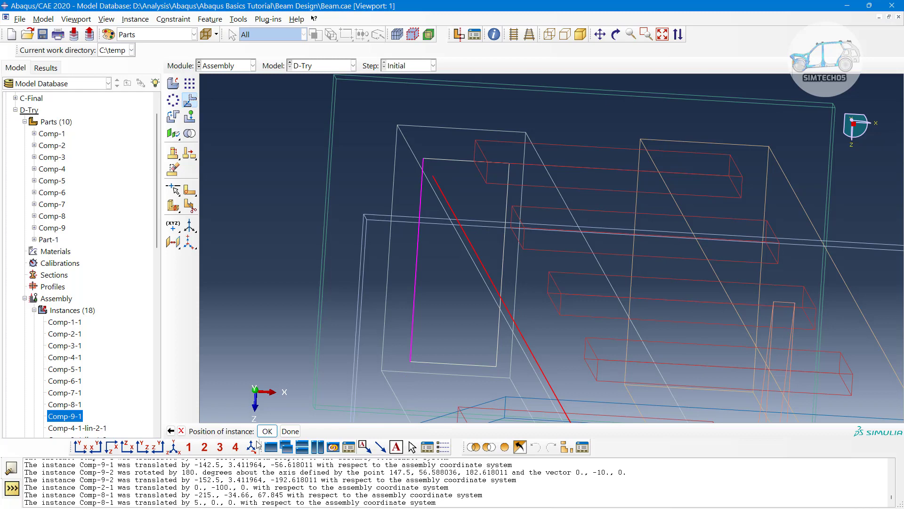
{"action": "left_click", "coordinate": [268, 431]}
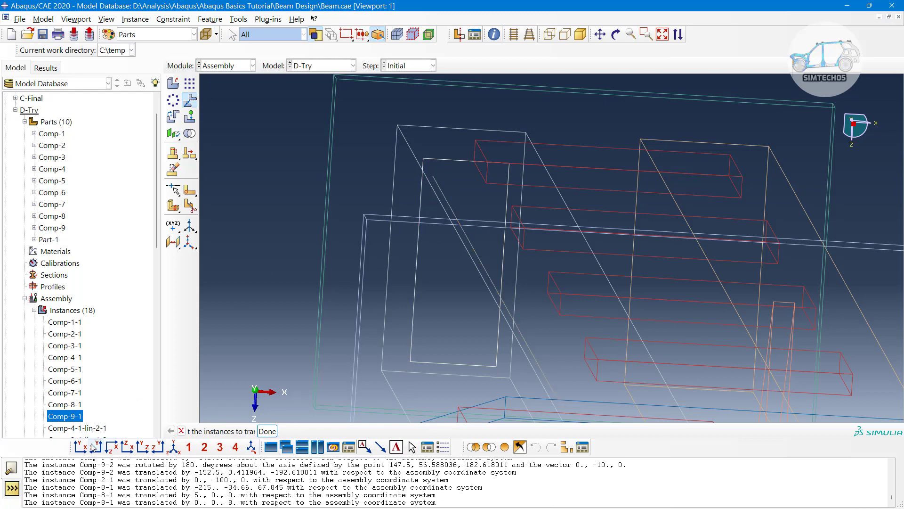
{"action": "left_click", "coordinate": [112, 447]}
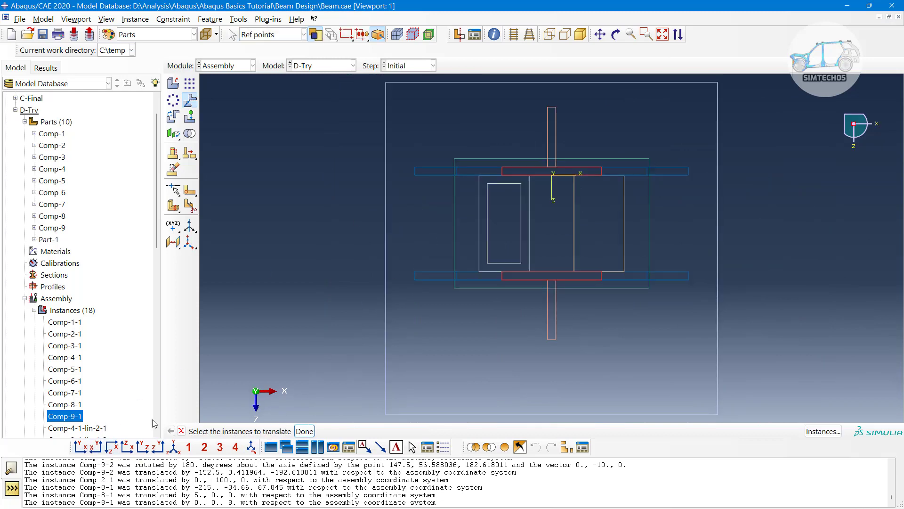
{"action": "scroll", "coordinate": [518, 198], "scroll_direction": "up", "scroll_amount": 4}
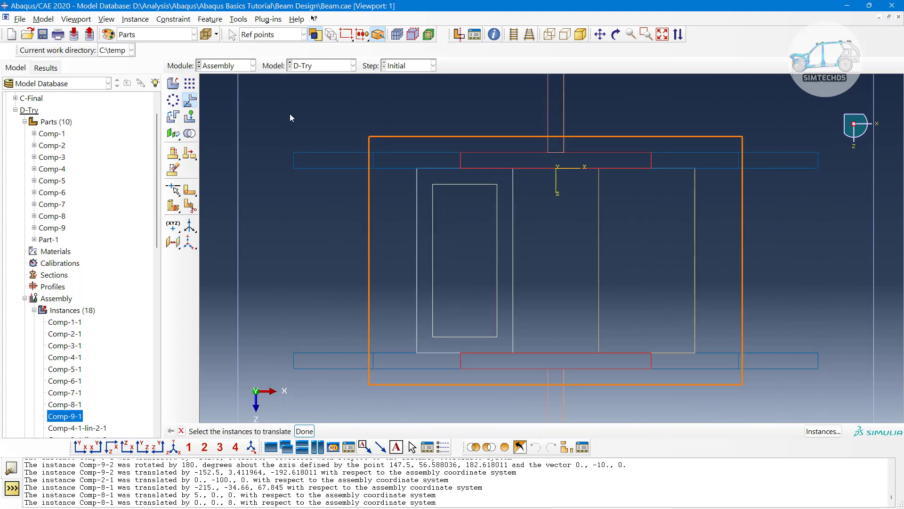
Switch to the Part module and view the parts Comp-9 and Comp-1, ending with the rectangular Comp-2 part displayed.
{"action": "left_click", "coordinate": [226, 65]}
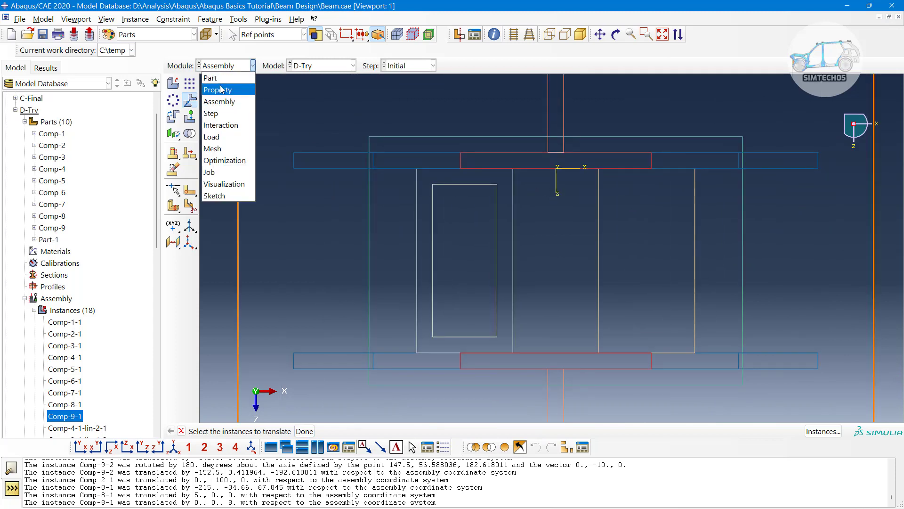
{"action": "left_click", "coordinate": [221, 79]}
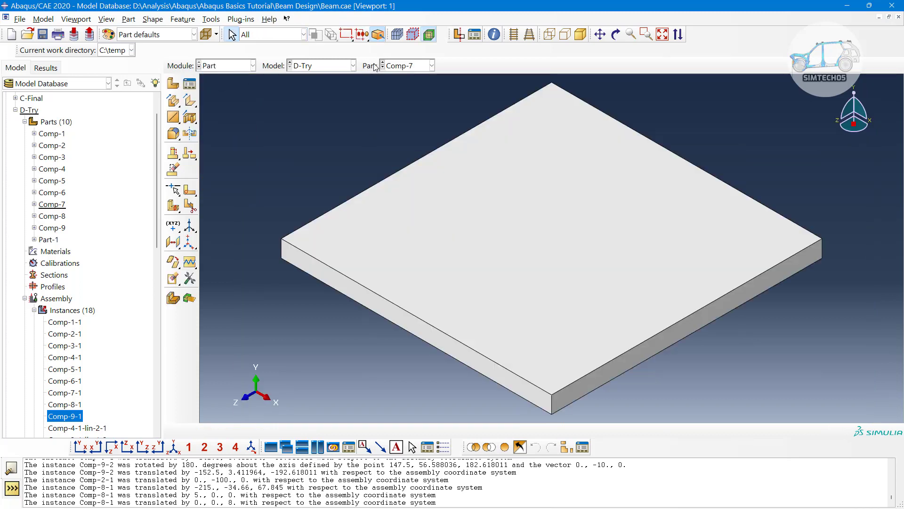
{"action": "left_click", "coordinate": [398, 63]}
{"action": "left_click", "coordinate": [267, 83]}
{"action": "left_click", "coordinate": [215, 66]}
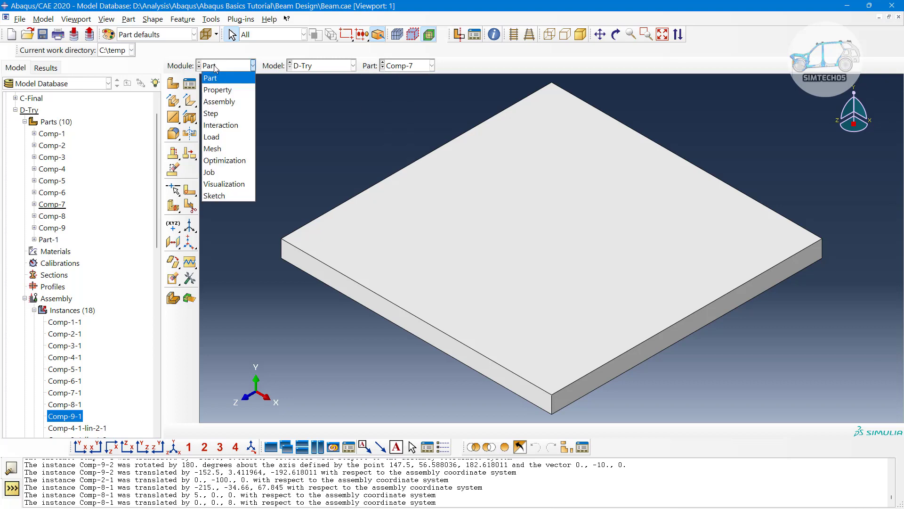
{"action": "left_click", "coordinate": [409, 67]}
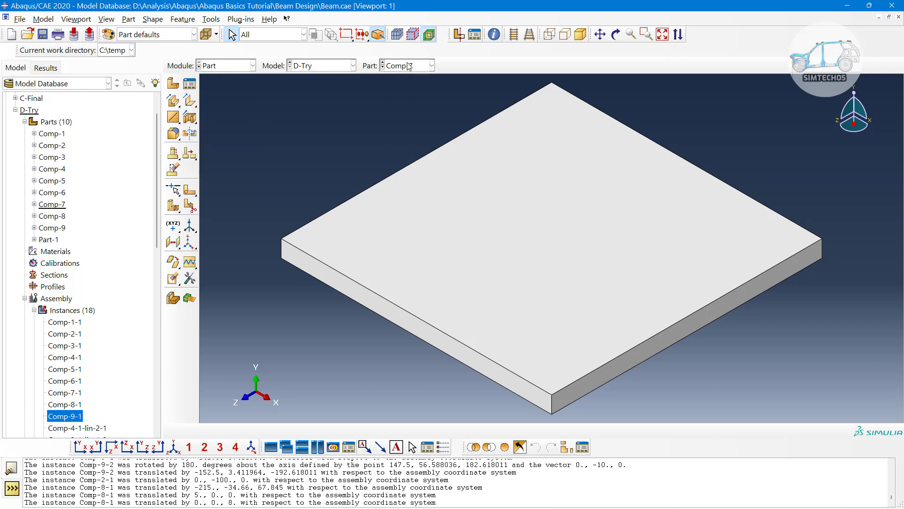
{"action": "left_click", "coordinate": [409, 67]}
{"action": "left_click", "coordinate": [398, 171]}
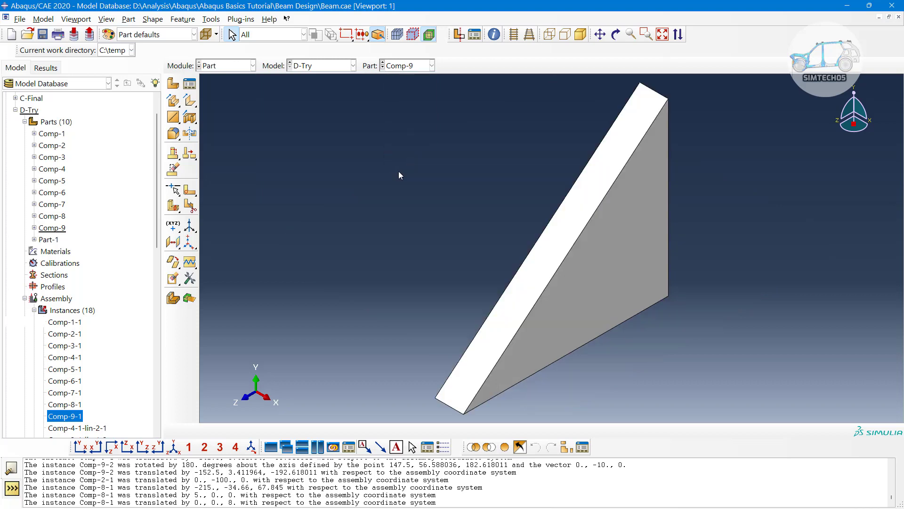
{"action": "left_click", "coordinate": [406, 67]}
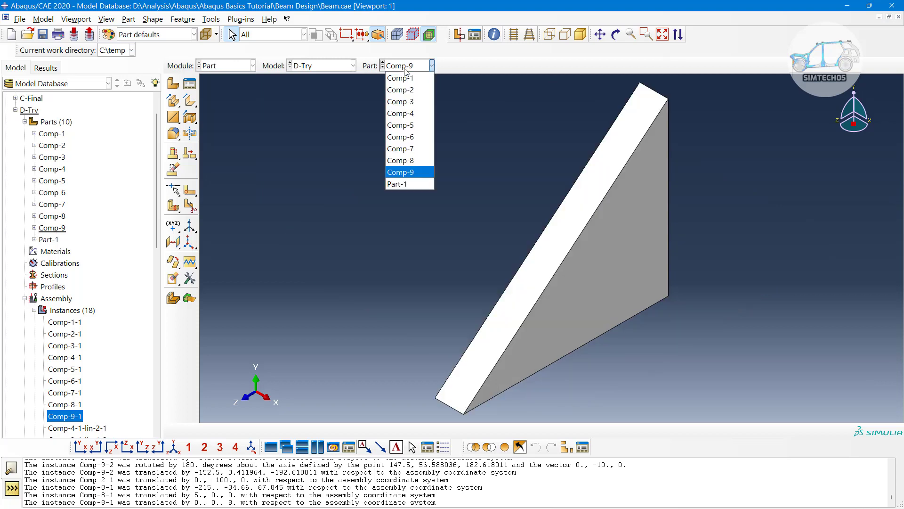
{"action": "left_click", "coordinate": [406, 83]}
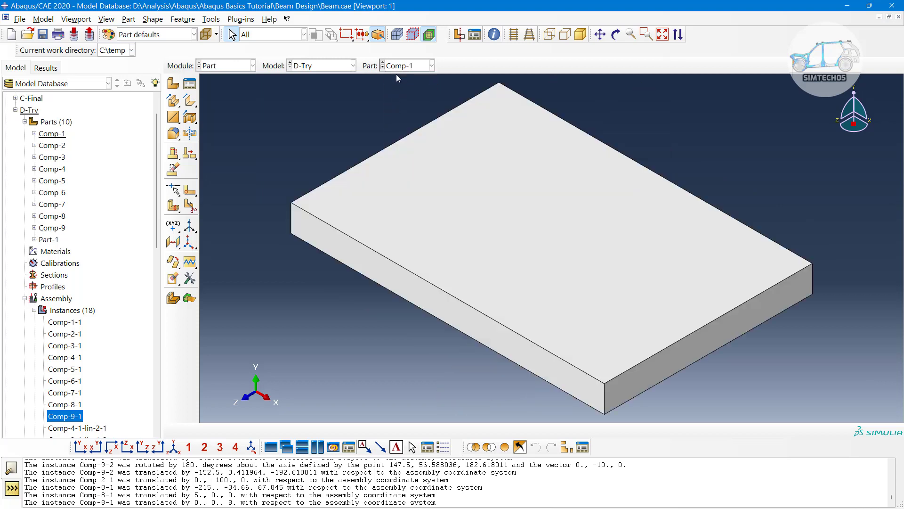
{"action": "left_click", "coordinate": [382, 68]}
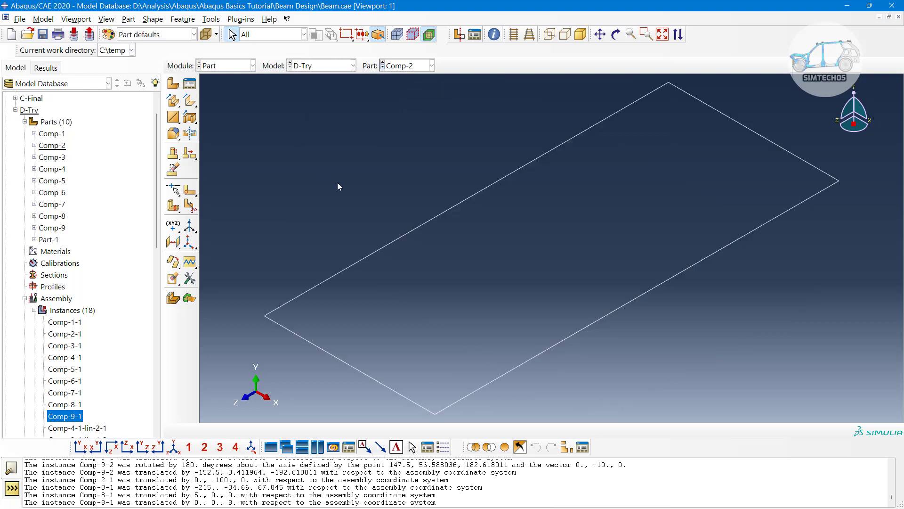
{"action": "scroll", "coordinate": [338, 187], "scroll_direction": "down", "scroll_amount": 3}
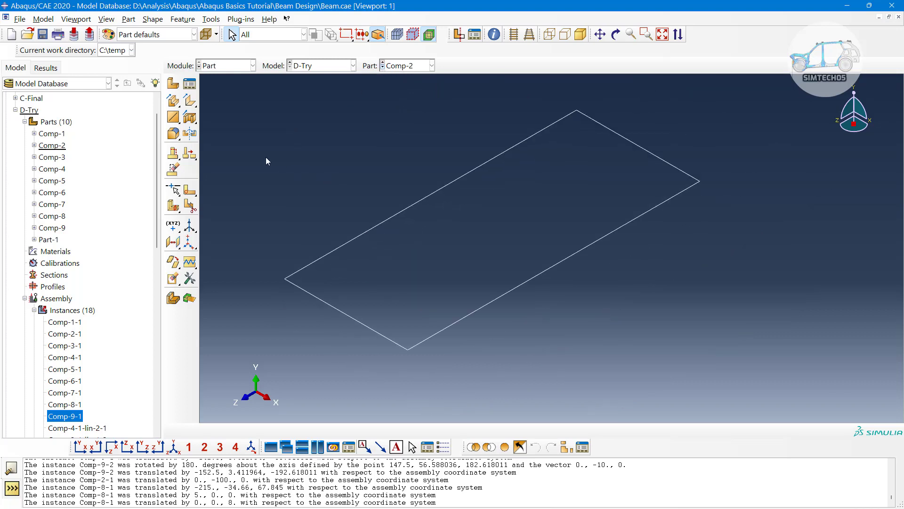
Switch to the Property module and create Material-1 without adding any material behaviors.
{"action": "left_click", "coordinate": [199, 68]}
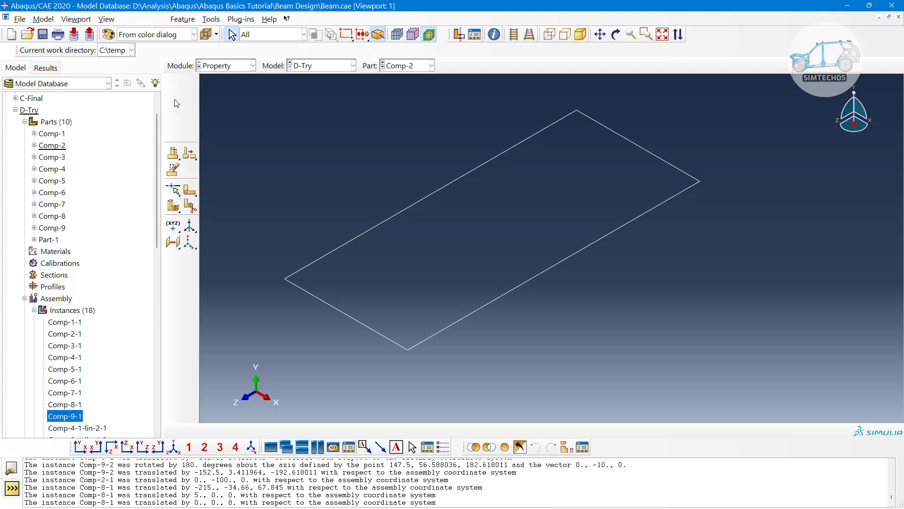
{"action": "left_click", "coordinate": [173, 85]}
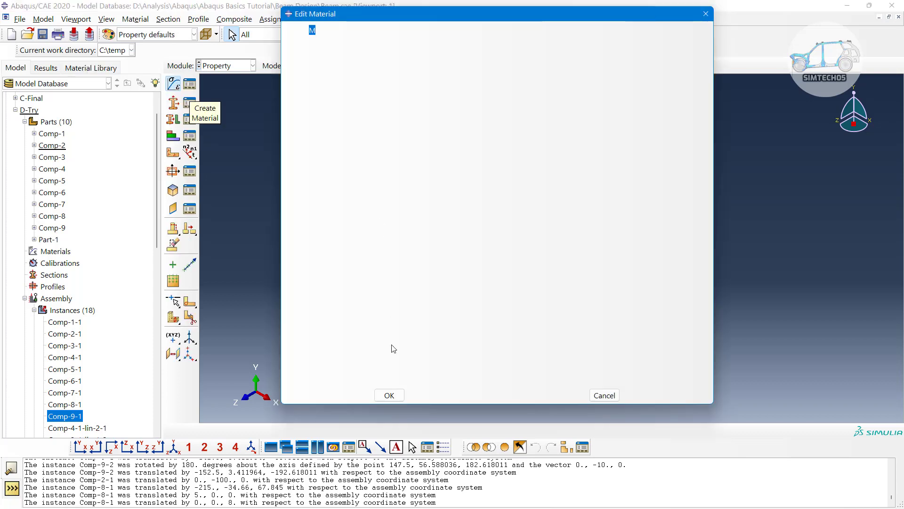
{"action": "left_click", "coordinate": [389, 396]}
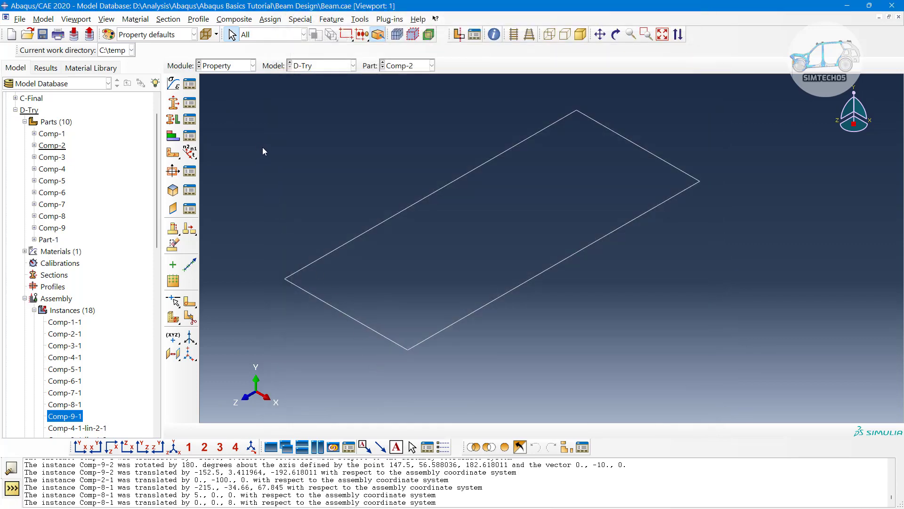
Create the beam section Section-1 using Material-1 and a new circular profile, Profile-1, with radius 2.
{"action": "left_click", "coordinate": [190, 103]}
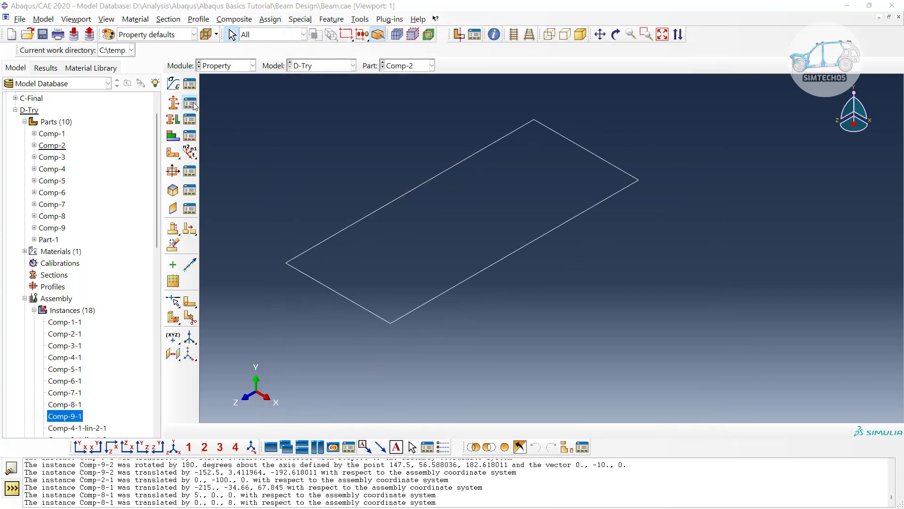
{"action": "left_click", "coordinate": [147, 227]}
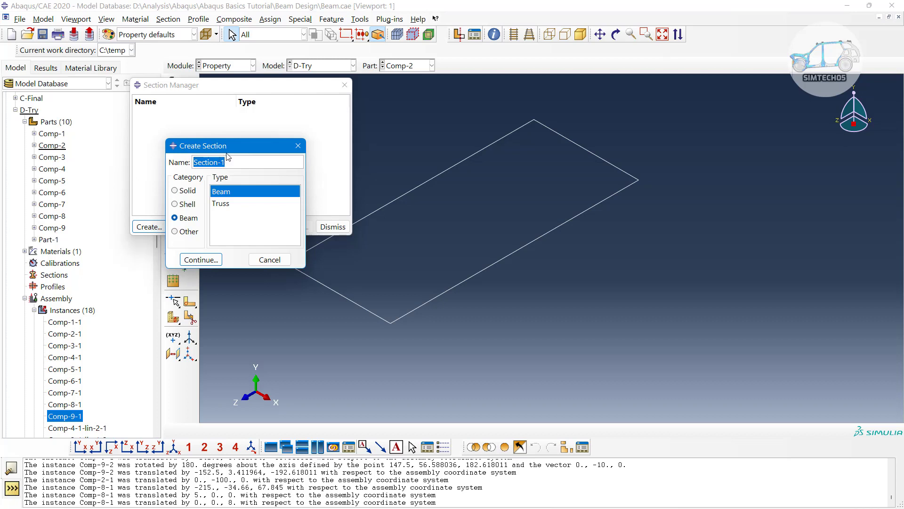
{"action": "left_click", "coordinate": [202, 260]}
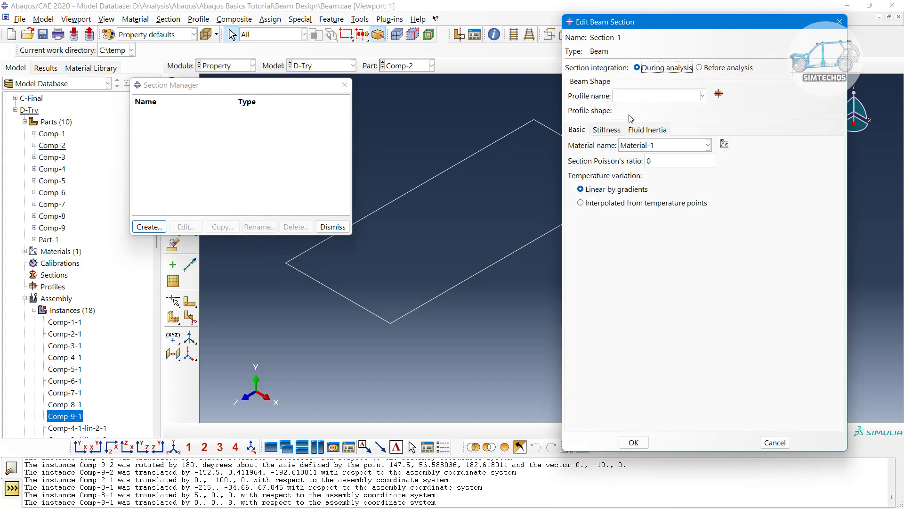
{"action": "left_click", "coordinate": [719, 93]}
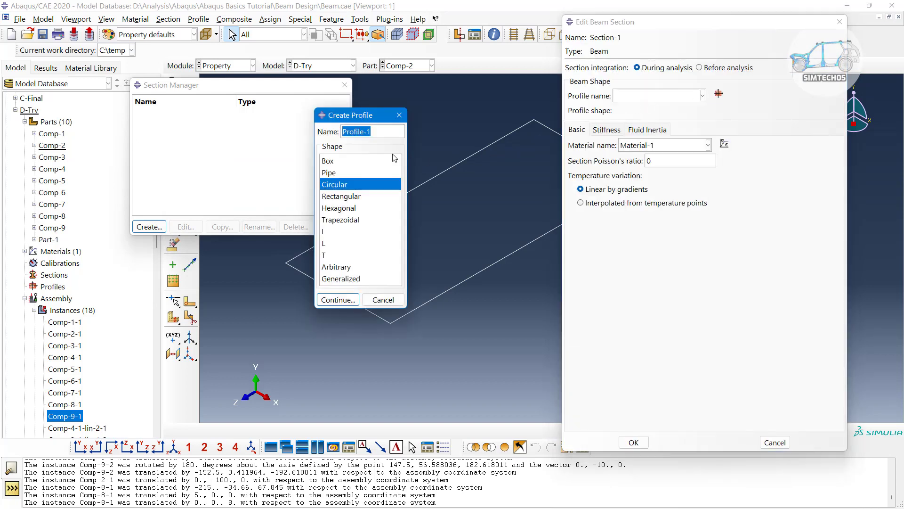
{"action": "left_click", "coordinate": [338, 300]}
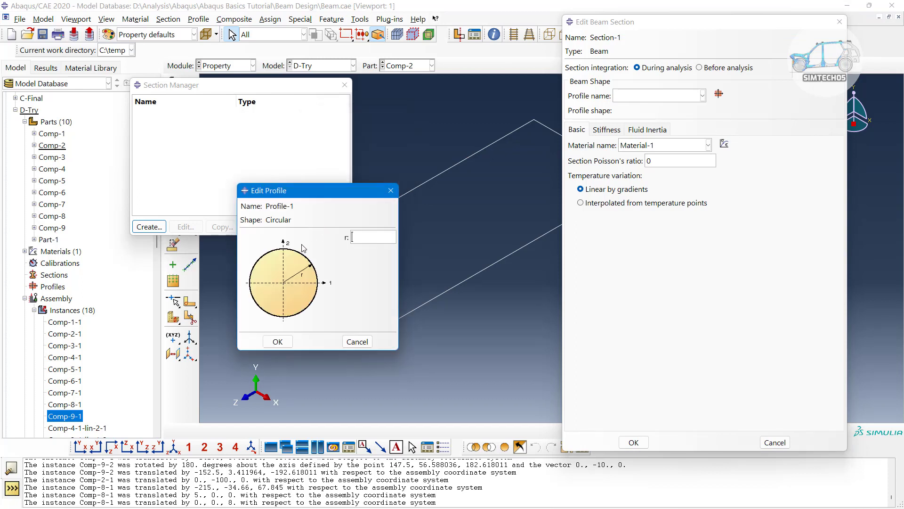
{"action": "left_click", "coordinate": [277, 341]}
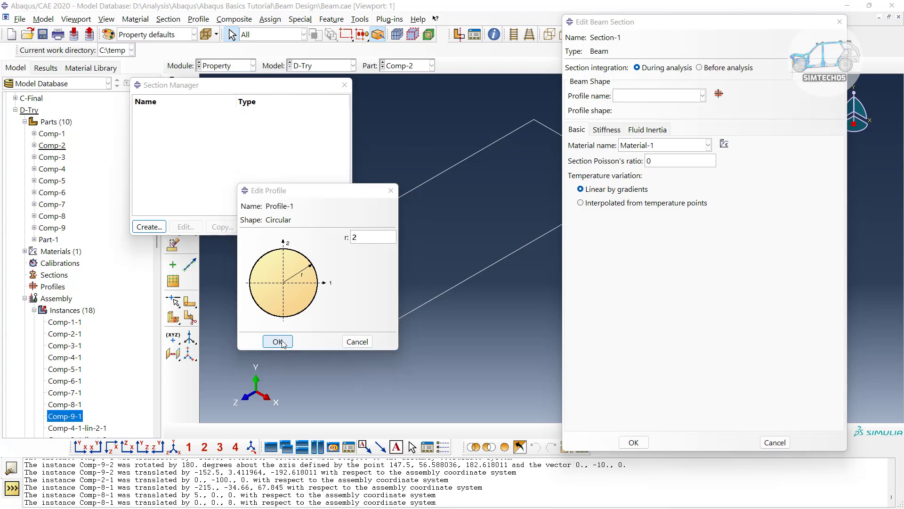
{"action": "left_click", "coordinate": [617, 441]}
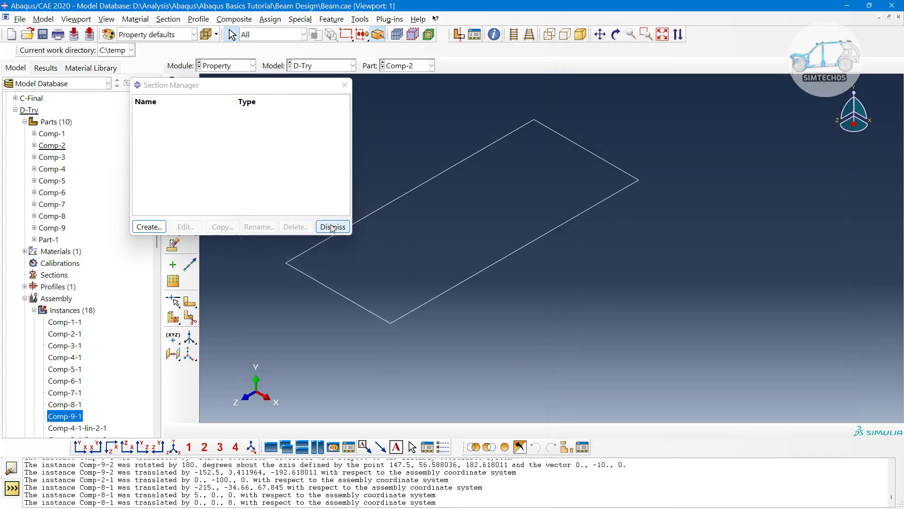
{"action": "left_click", "coordinate": [150, 226]}
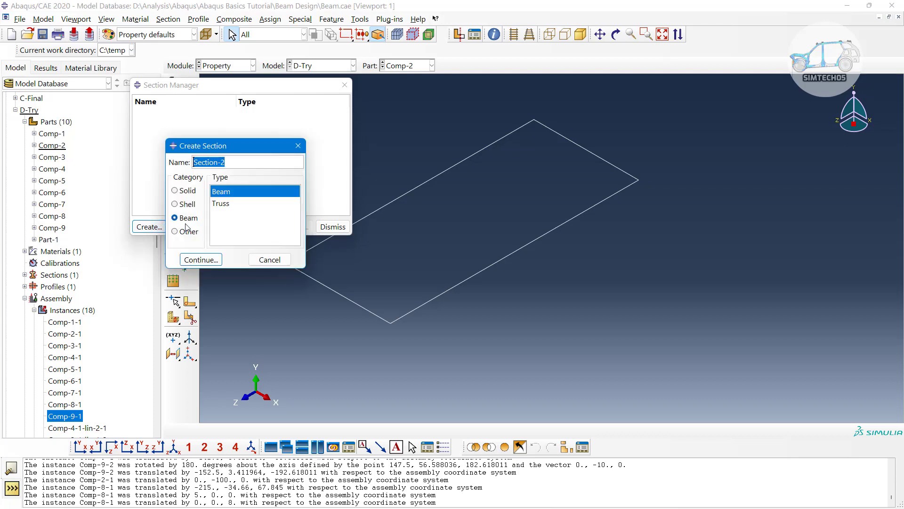
{"action": "left_click", "coordinate": [268, 259]}
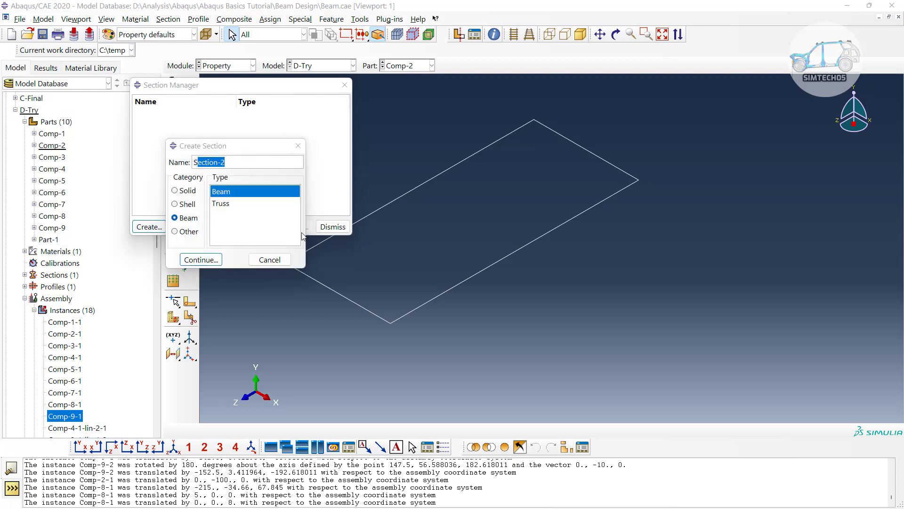
{"action": "left_click", "coordinate": [332, 227]}
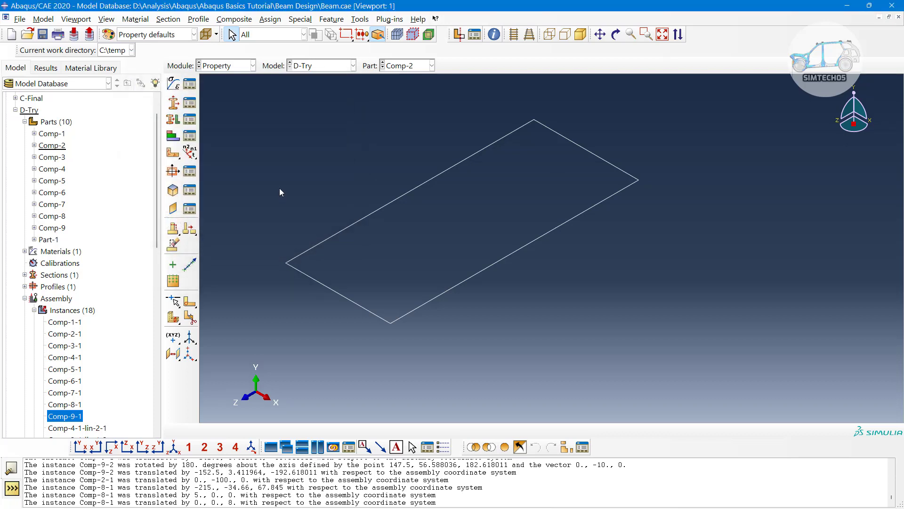
Assign Section-1 to all four edges of the rectangular Comp-2 part.
{"action": "left_click", "coordinate": [190, 121]}
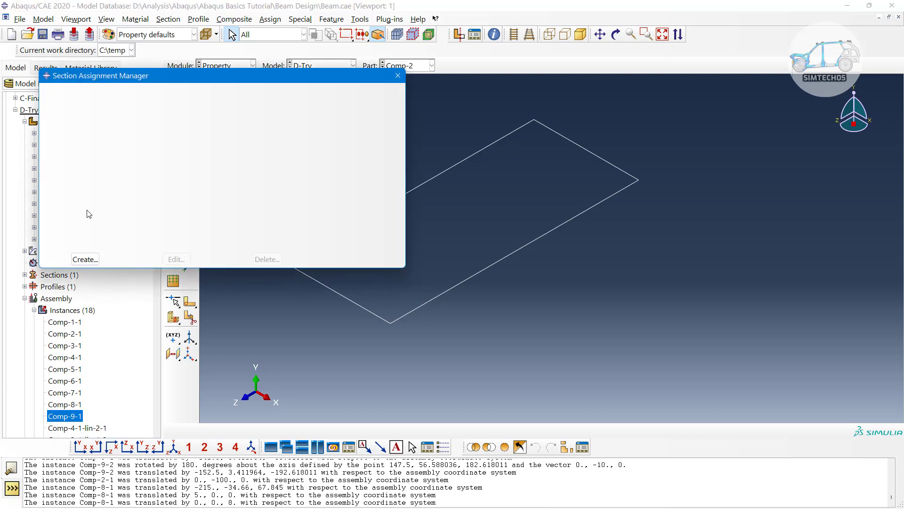
{"action": "scroll", "coordinate": [637, 289], "scroll_direction": "up", "scroll_amount": 3}
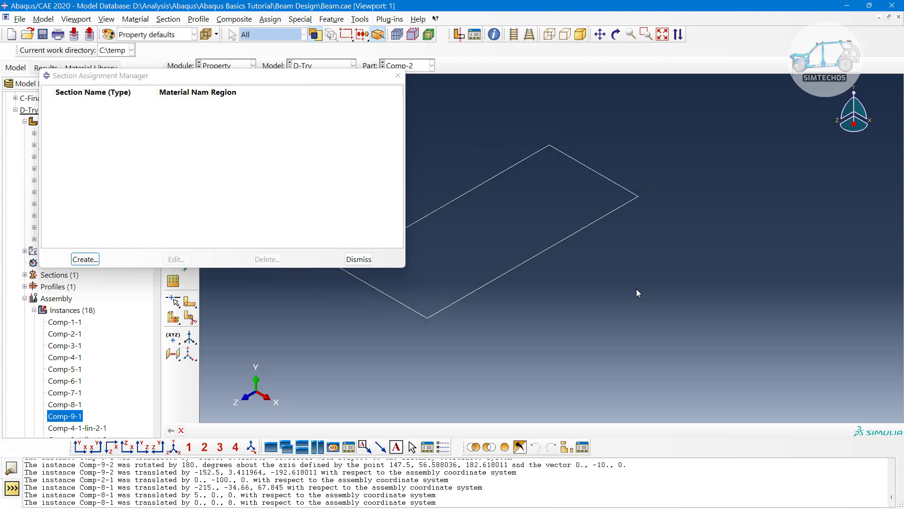
{"action": "left_click_drag", "start_coordinate": [459, 178], "coordinate": [567, 285]}
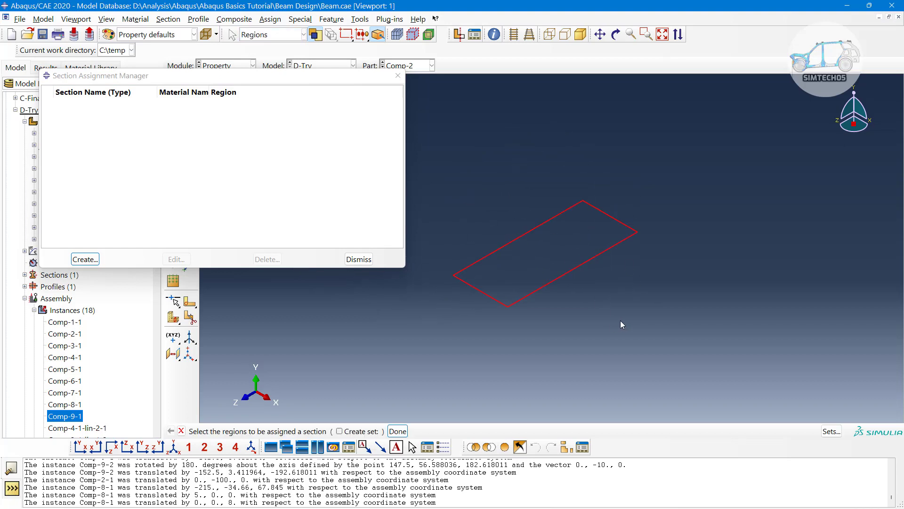
{"action": "middle_click", "coordinate": [620, 320]}
{"action": "left_click", "coordinate": [223, 214]}
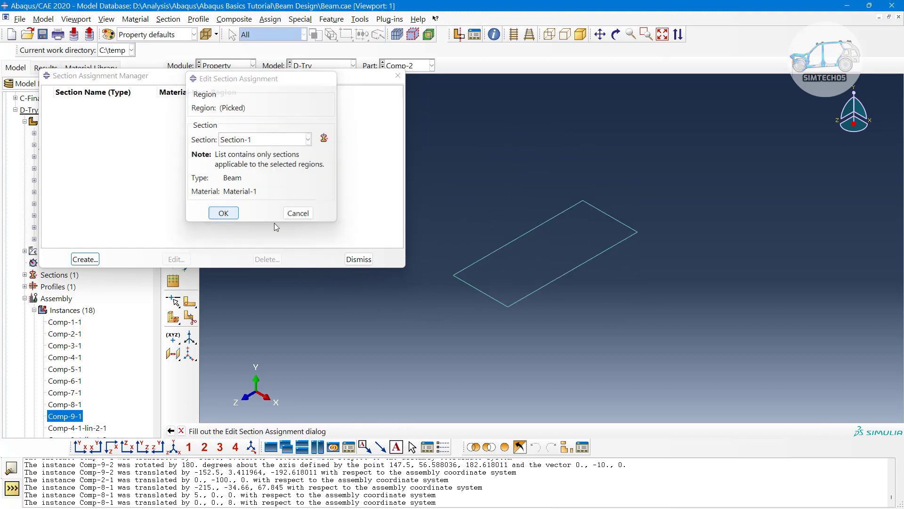
{"action": "left_click", "coordinate": [359, 259]}
Turn on beam profile rendering at scale factor 1 in the part display options.
{"action": "scroll", "coordinate": [565, 299], "scroll_direction": "down", "scroll_amount": 3}
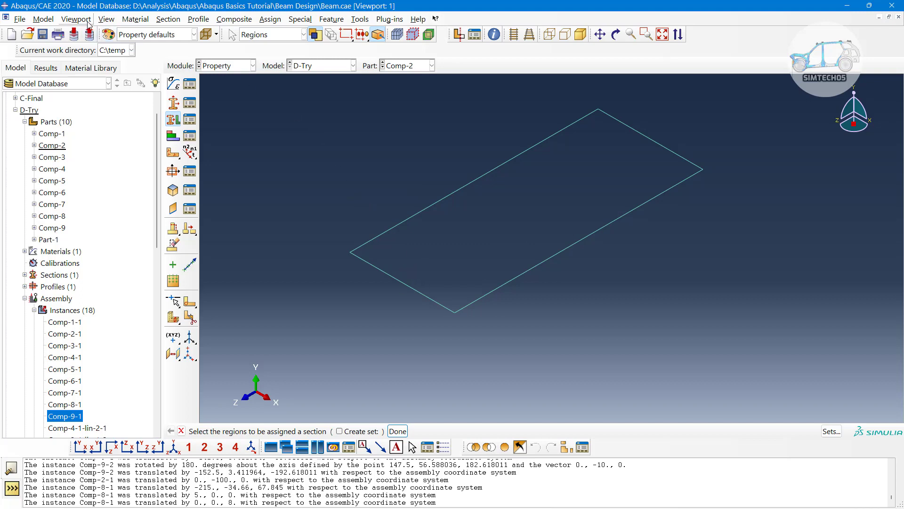
{"action": "left_click", "coordinate": [107, 20]}
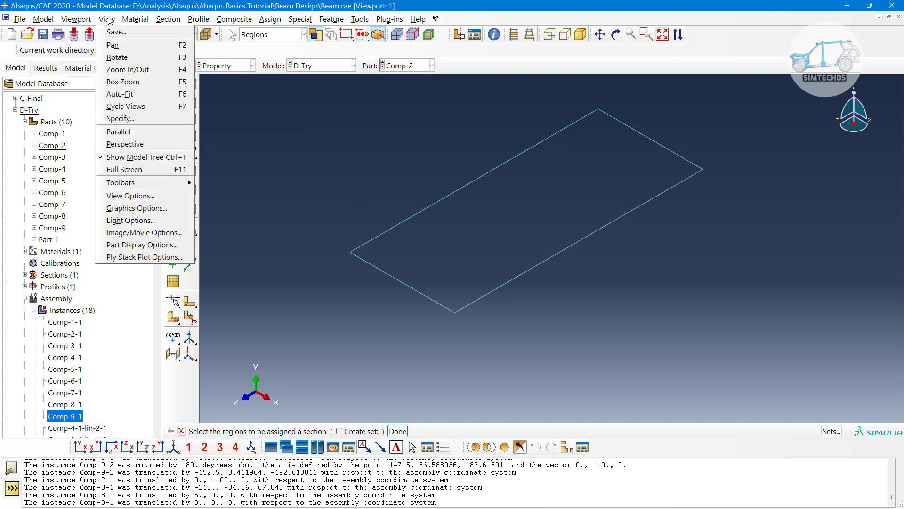
{"action": "left_click", "coordinate": [156, 245]}
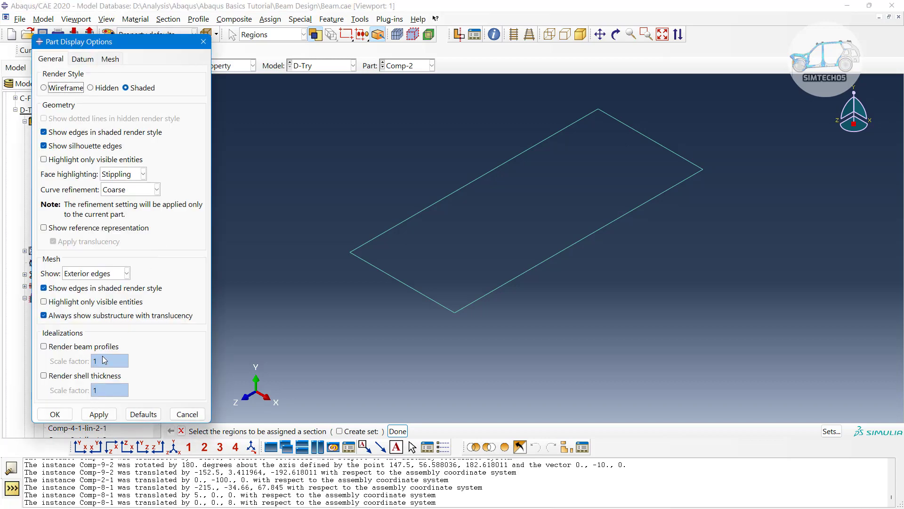
{"action": "left_click", "coordinate": [67, 347]}
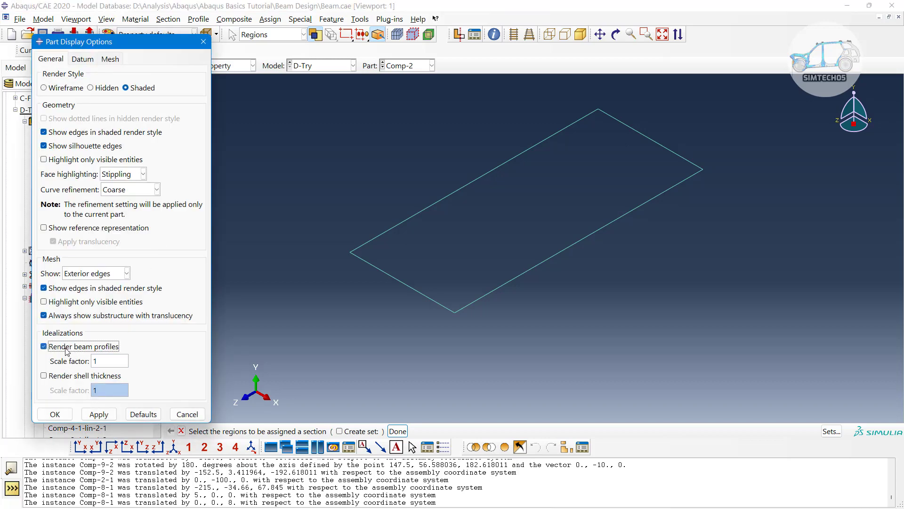
{"action": "left_click", "coordinate": [55, 414]}
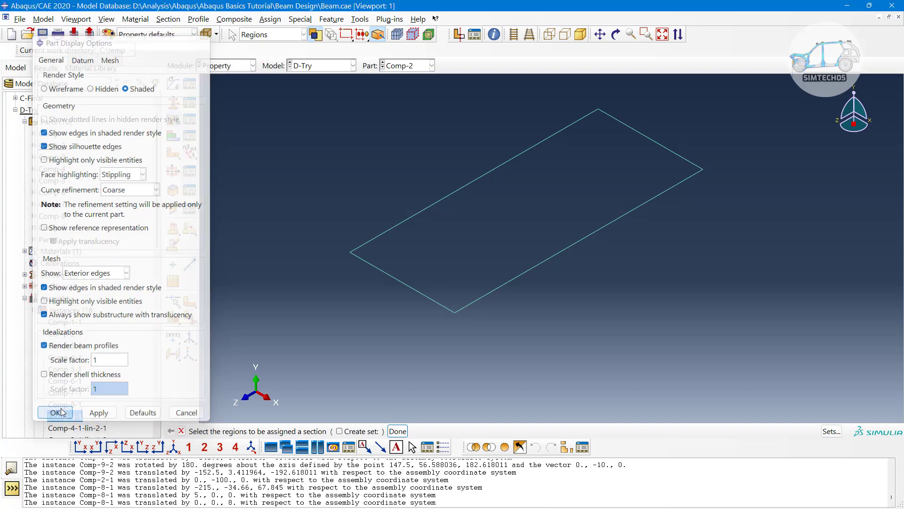
Assign a beam section orientation to the two long edges of Comp-2, with n1 pointing along positive X.
{"action": "left_click", "coordinate": [188, 156]}
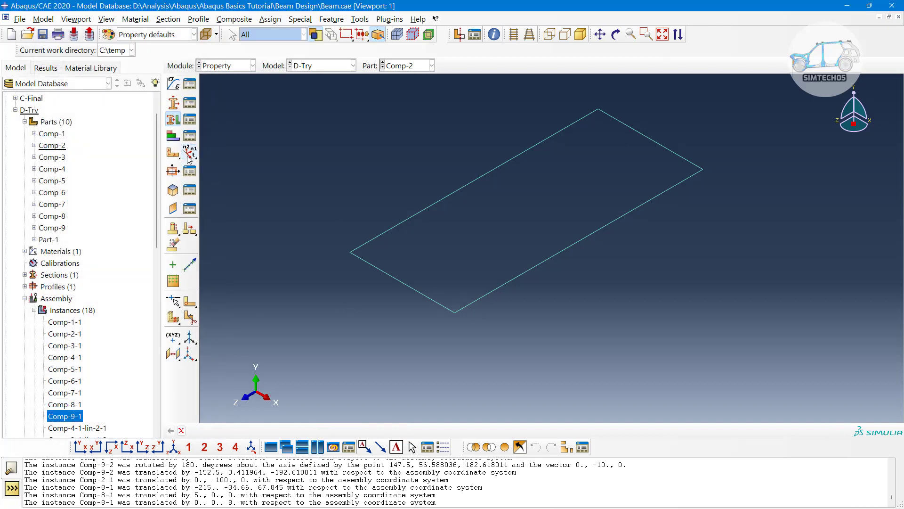
{"action": "left_click_drag", "start_coordinate": [365, 169], "coordinate": [476, 220]}
{"action": "left_click_drag", "start_coordinate": [528, 225], "coordinate": [637, 290], "text": "shift"}
{"action": "middle_click", "coordinate": [637, 290]}
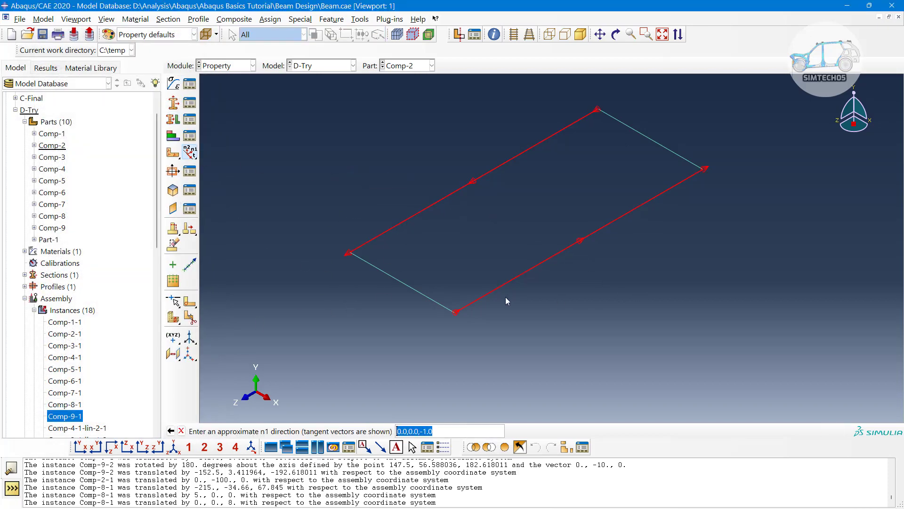
{"action": "middle_click", "coordinate": [462, 380]}
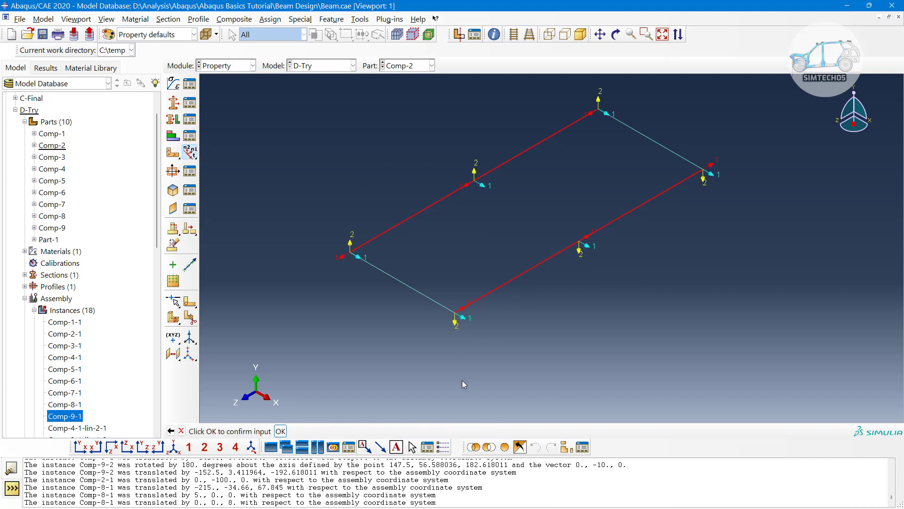
{"action": "middle_click", "coordinate": [448, 379]}
Assign a beam section orientation to the two short edges of Comp-2, using the n1 direction 0.0,0.0,-1.0.
{"action": "left_click_drag", "start_coordinate": [439, 276], "coordinate": [411, 301]}
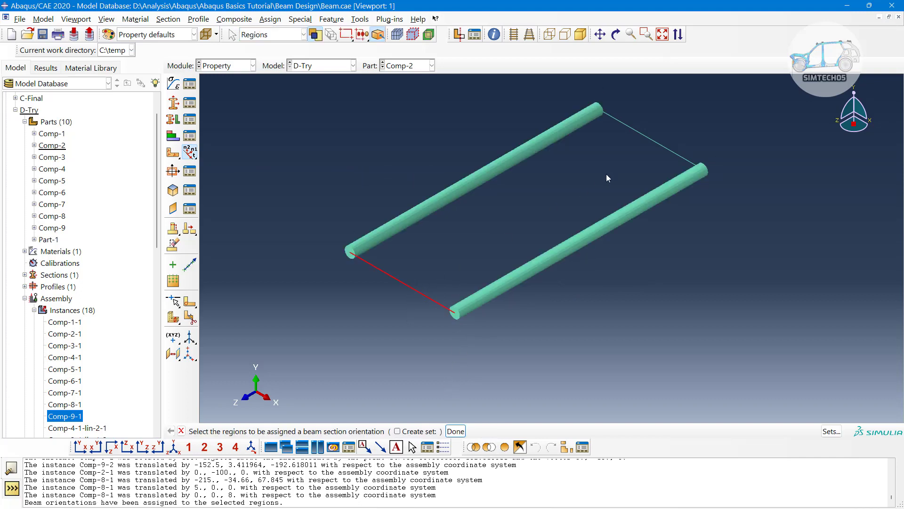
{"action": "left_click_drag", "start_coordinate": [627, 149], "coordinate": [664, 123], "text": "shift"}
{"action": "middle_click", "coordinate": [709, 156]}
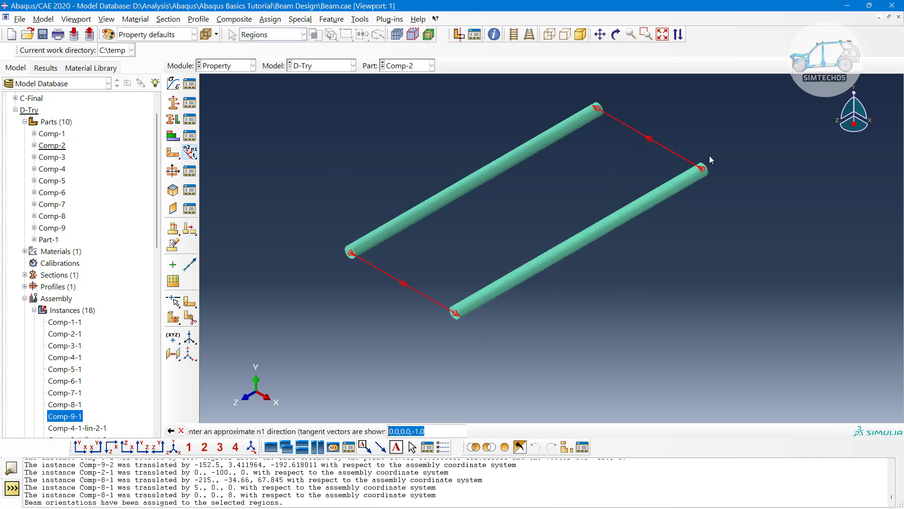
{"action": "middle_click", "coordinate": [521, 360]}
{"action": "middle_click", "coordinate": [541, 349]}
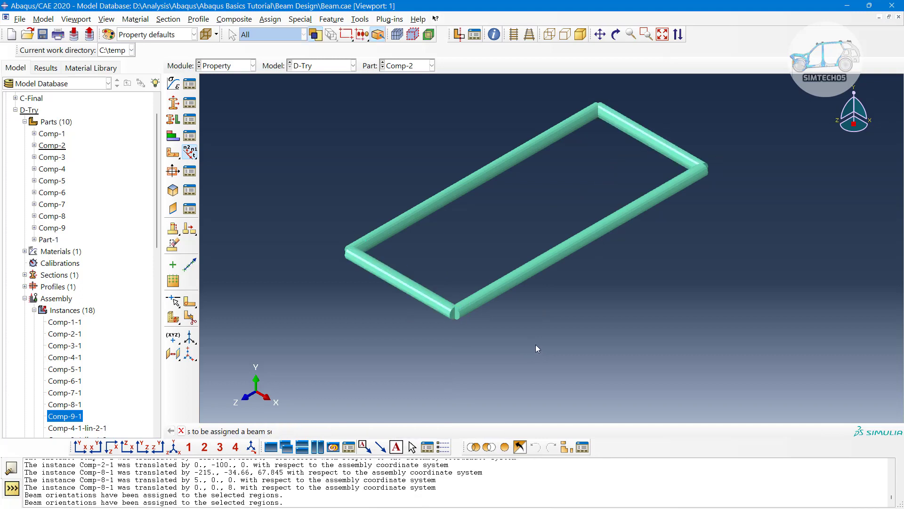
Go through the parts from Comp-3 onward and make the straight line part Comp-8 current.
{"action": "left_click", "coordinate": [408, 65]}
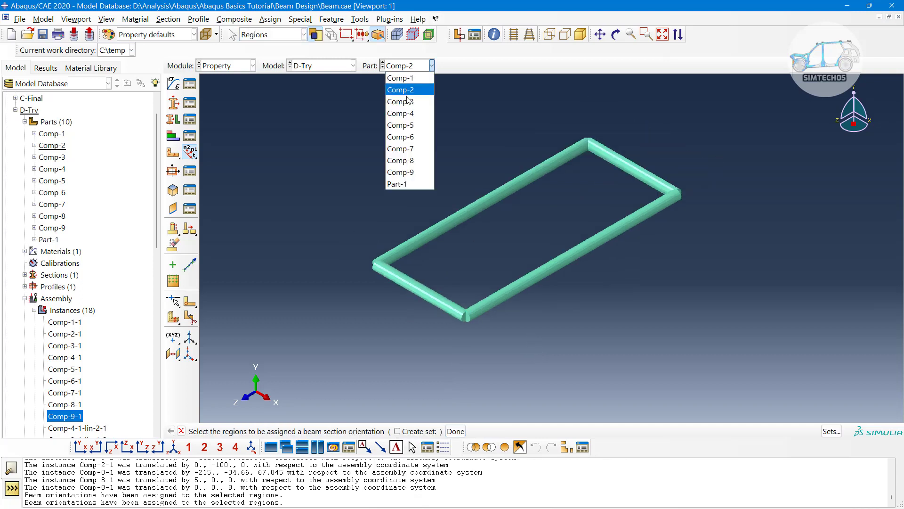
{"action": "left_click", "coordinate": [407, 96]}
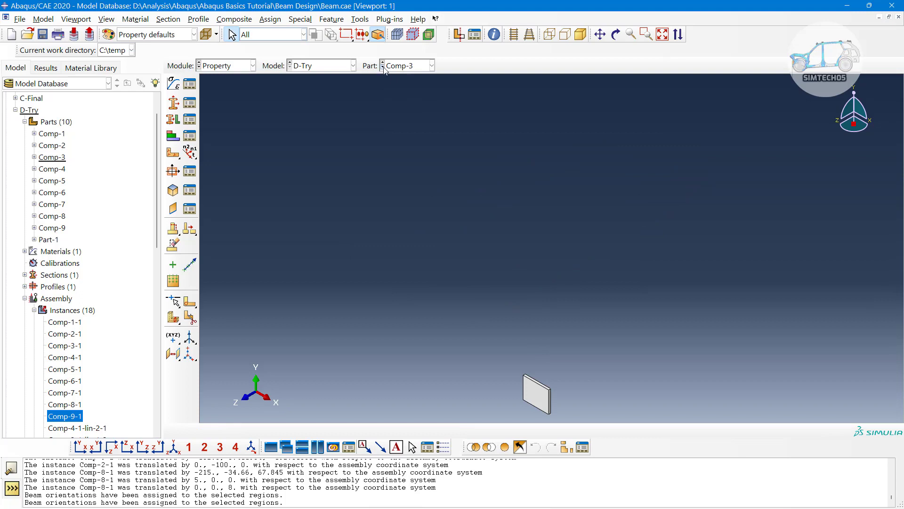
{"action": "left_click", "coordinate": [383, 68]}
{"action": "left_click", "coordinate": [383, 68]}
{"action": "left_click", "coordinate": [383, 68]}
{"action": "left_click", "coordinate": [383, 68]}
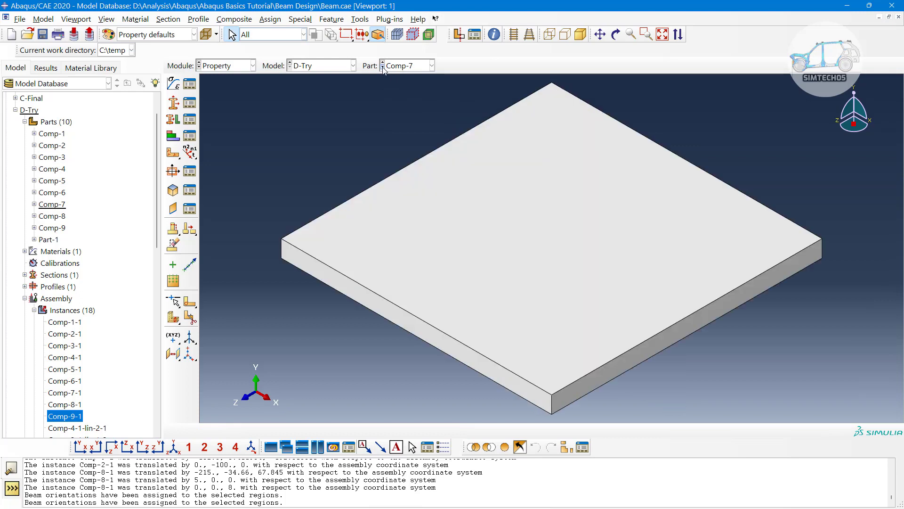
{"action": "left_click", "coordinate": [383, 67]}
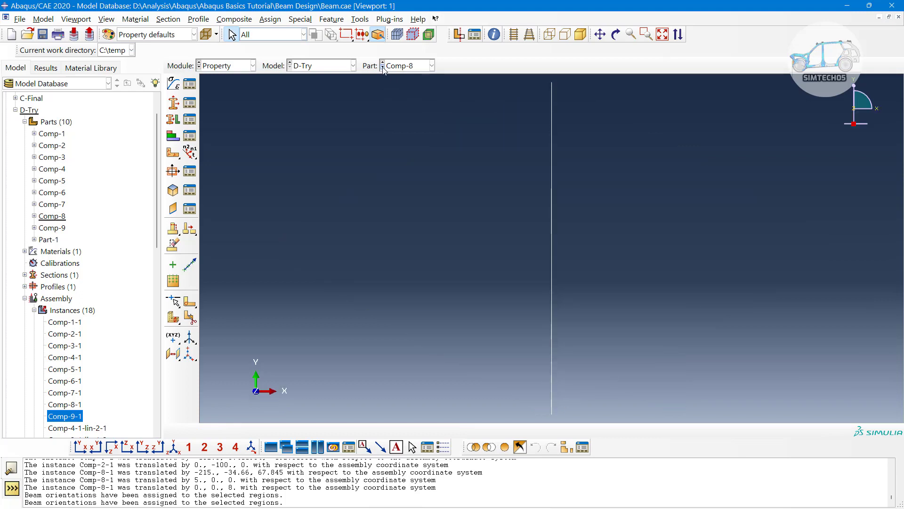
Assign Section-1 to the straight line of Comp-8 and close the section assignments.
{"action": "left_click", "coordinate": [194, 121]}
{"action": "left_click", "coordinate": [85, 259]}
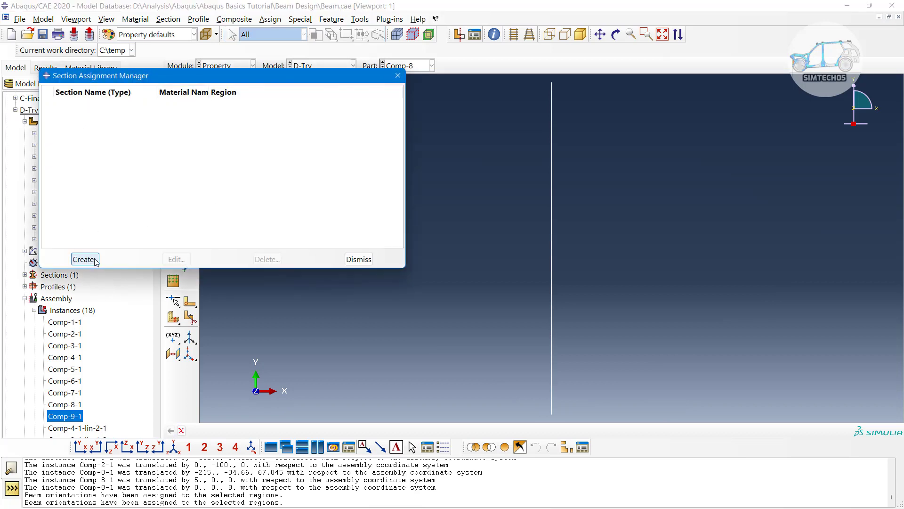
{"action": "left_click", "coordinate": [552, 276]}
{"action": "middle_click", "coordinate": [633, 277]}
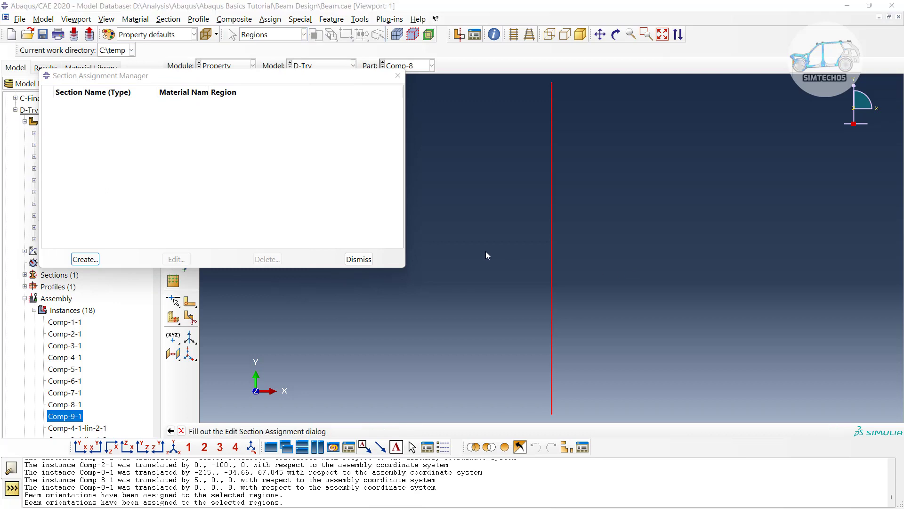
{"action": "left_click", "coordinate": [223, 213]}
{"action": "left_click", "coordinate": [358, 259]}
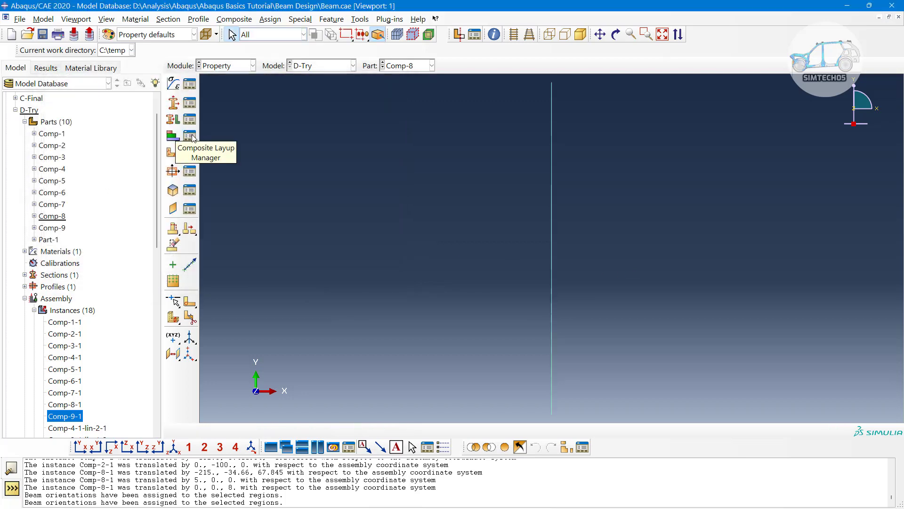
Assign a beam section orientation to the straight line of Comp-8, accepting the default n1 direction.
{"action": "left_click", "coordinate": [191, 153]}
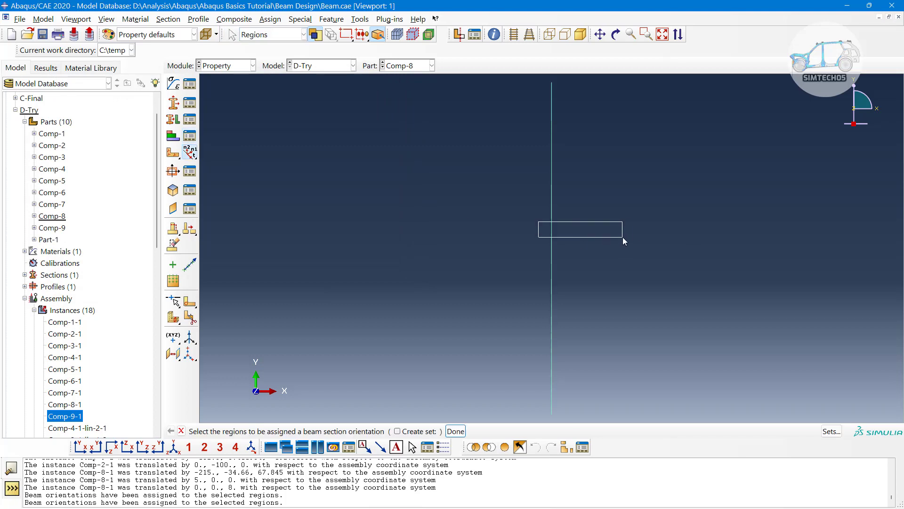
{"action": "left_click_drag", "start_coordinate": [623, 237], "coordinate": [621, 239]}
{"action": "middle_click", "coordinate": [422, 361]}
{"action": "middle_click", "coordinate": [423, 359]}
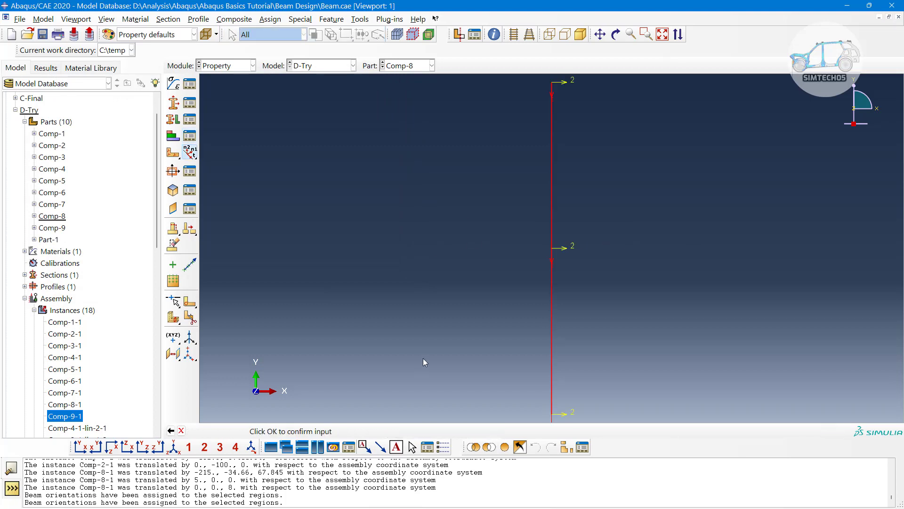
{"action": "middle_click", "coordinate": [422, 335]}
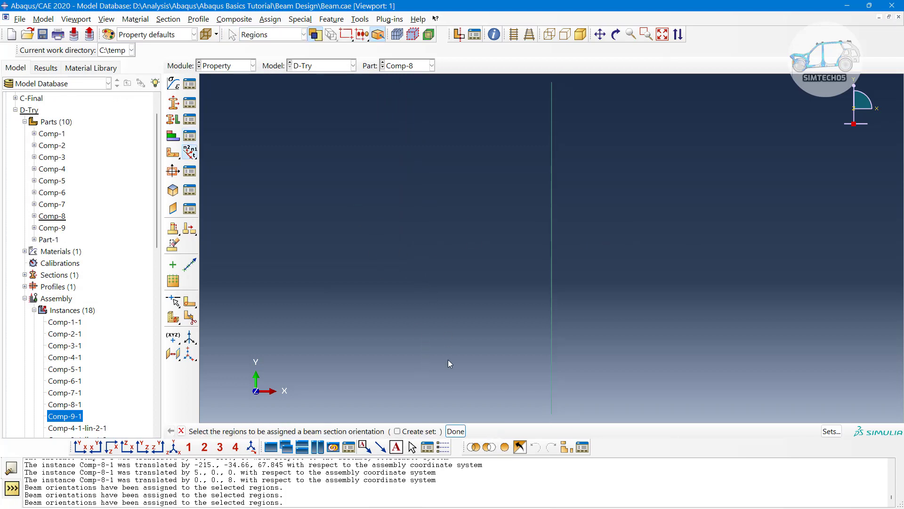
{"action": "left_click", "coordinate": [455, 431]}
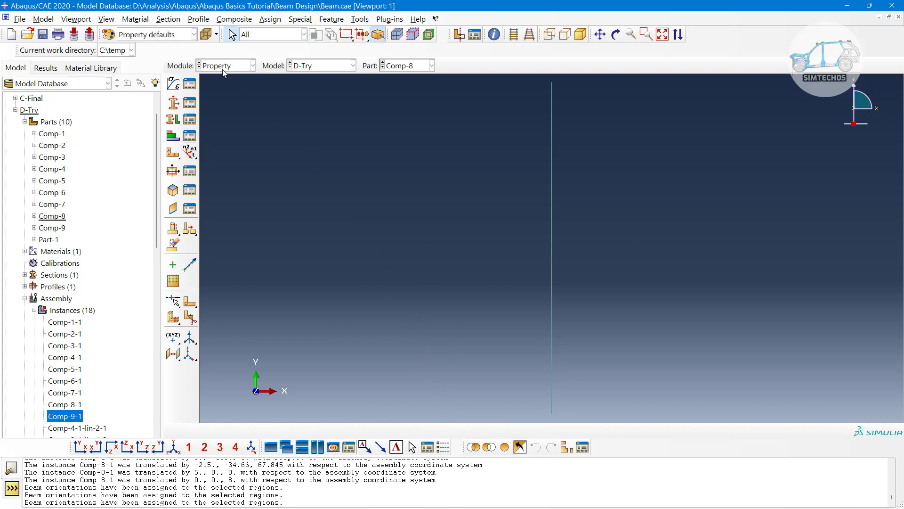
Check the part display options for beam profile rendering and accept them.
{"action": "left_click", "coordinate": [106, 19]}
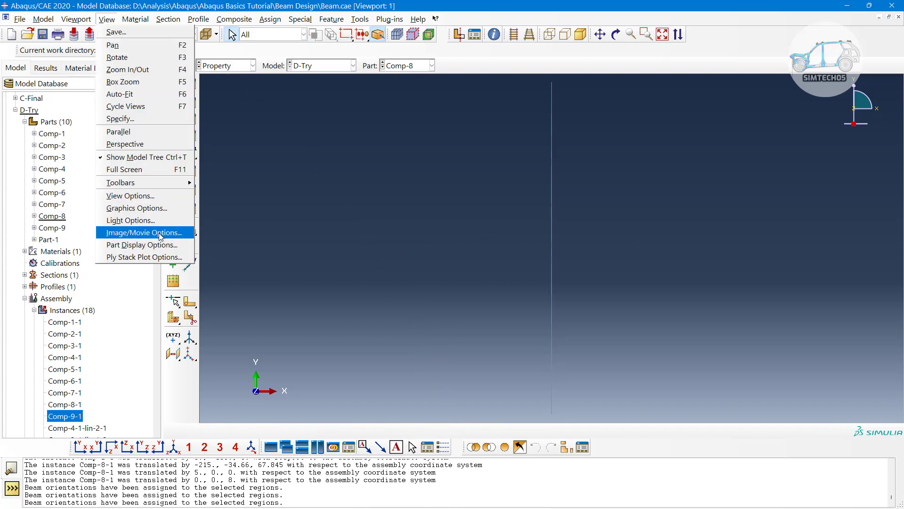
{"action": "left_click", "coordinate": [158, 245]}
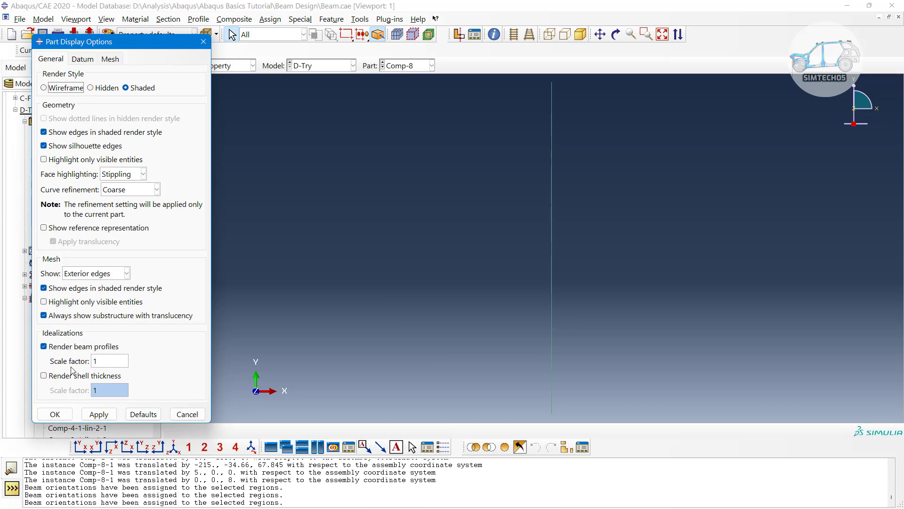
{"action": "left_click", "coordinate": [55, 414]}
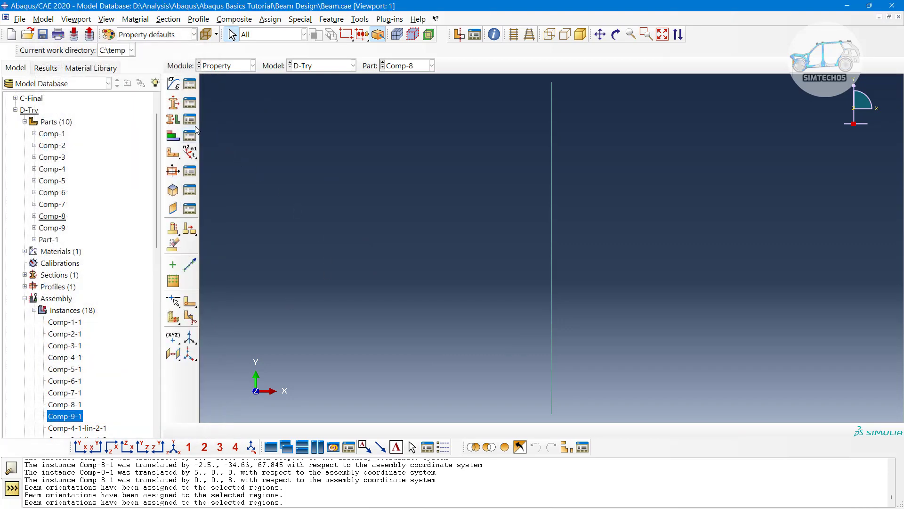
Repeat the beam section orientation assignment on the Comp-8 line with the default n1 direction.
{"action": "left_click", "coordinate": [190, 152]}
{"action": "left_click_drag", "start_coordinate": [459, 253], "coordinate": [604, 270]}
{"action": "middle_click", "coordinate": [605, 270]}
{"action": "key", "text": "Return"}
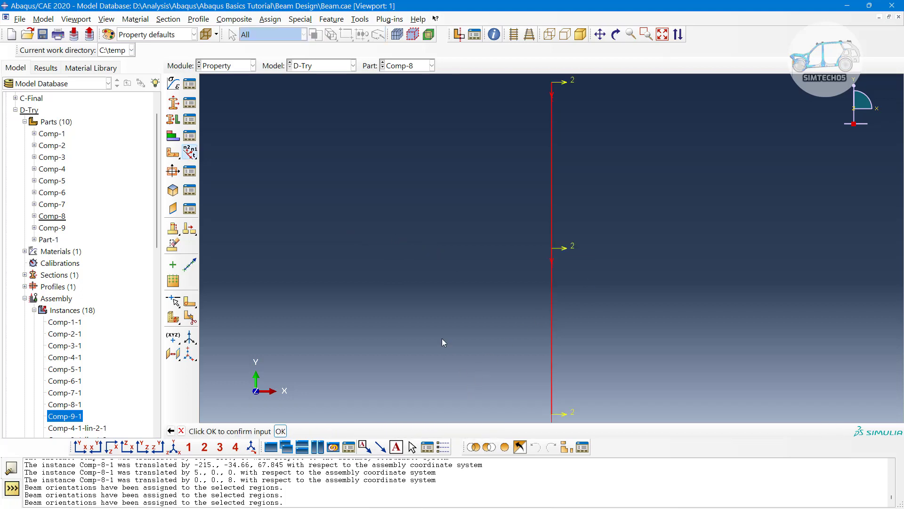
{"action": "middle_click", "coordinate": [442, 326]}
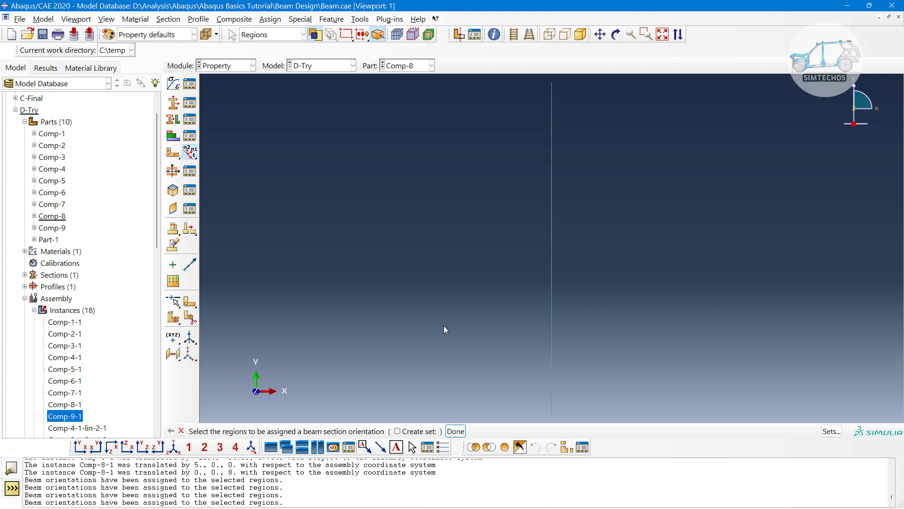
Inspect the rendered beam profile of Comp-8 up close and return to the Assembly module.
{"action": "scroll", "coordinate": [406, 294], "scroll_direction": "up", "scroll_amount": 2}
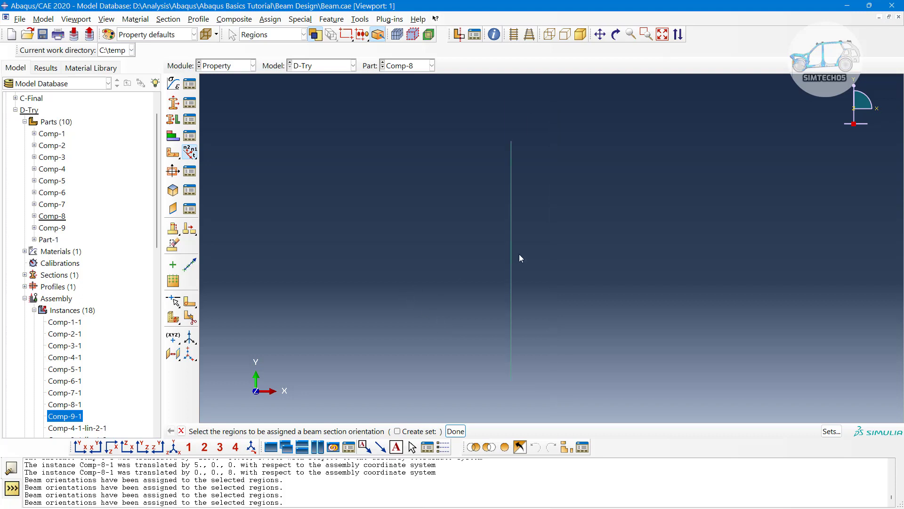
{"action": "scroll", "coordinate": [519, 253], "scroll_direction": "down", "scroll_amount": 7}
{"action": "scroll", "coordinate": [498, 254], "scroll_direction": "down", "scroll_amount": 2}
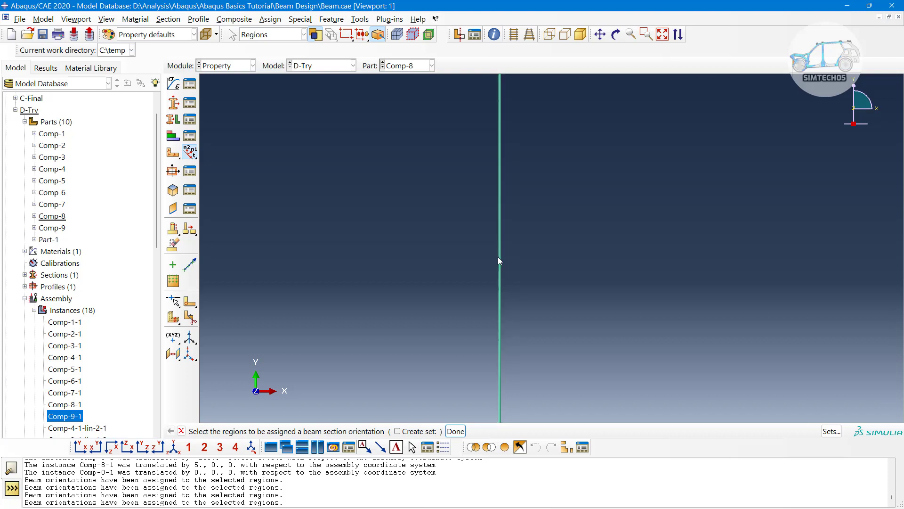
{"action": "left_click_drag", "start_coordinate": [525, 214], "coordinate": [466, 210], "text": "ctrl+alt"}
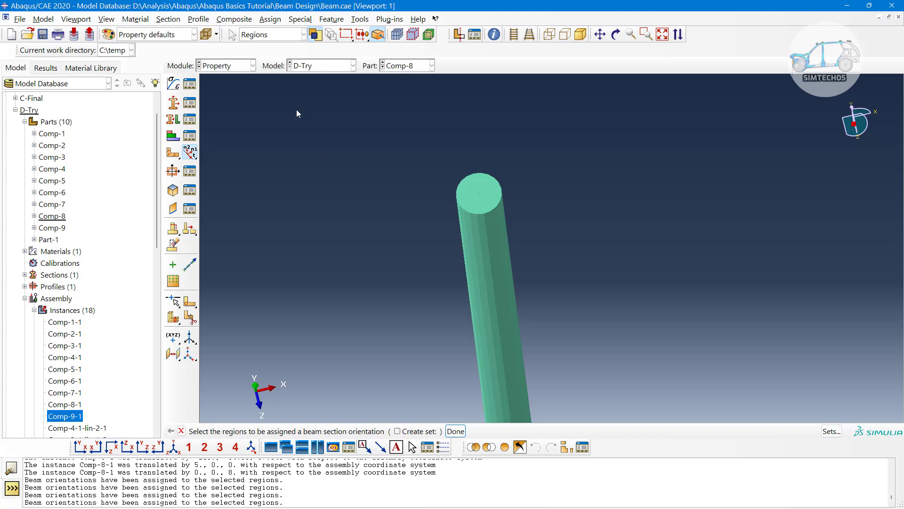
{"action": "left_click", "coordinate": [213, 67]}
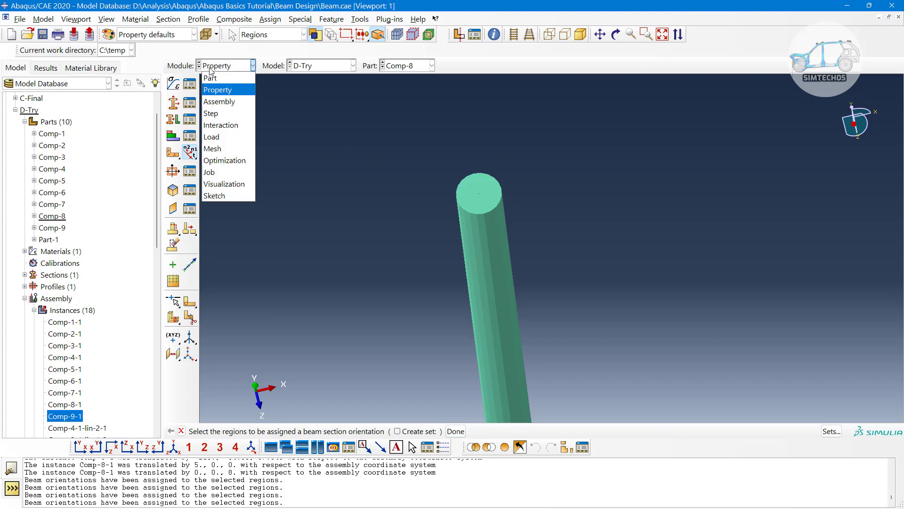
{"action": "left_click", "coordinate": [213, 102]}
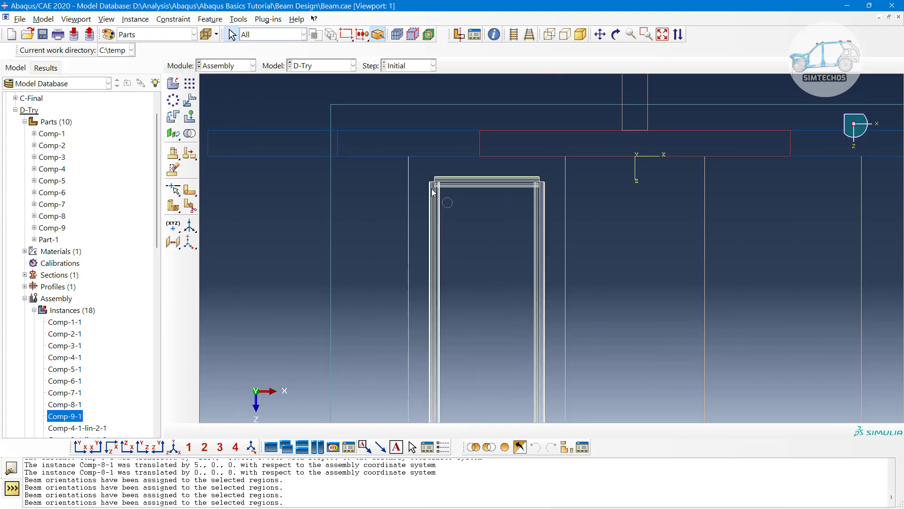
{"action": "scroll", "coordinate": [447, 196], "scroll_direction": "up", "scroll_amount": 4}
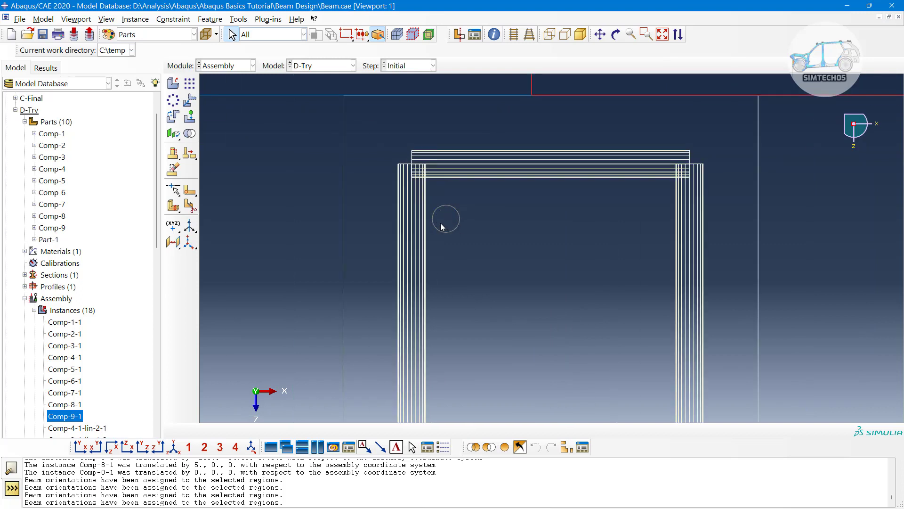
Turn off beam profile rendering in the assembly display options and apply the change.
{"action": "left_click", "coordinate": [107, 24]}
{"action": "left_click", "coordinate": [161, 246]}
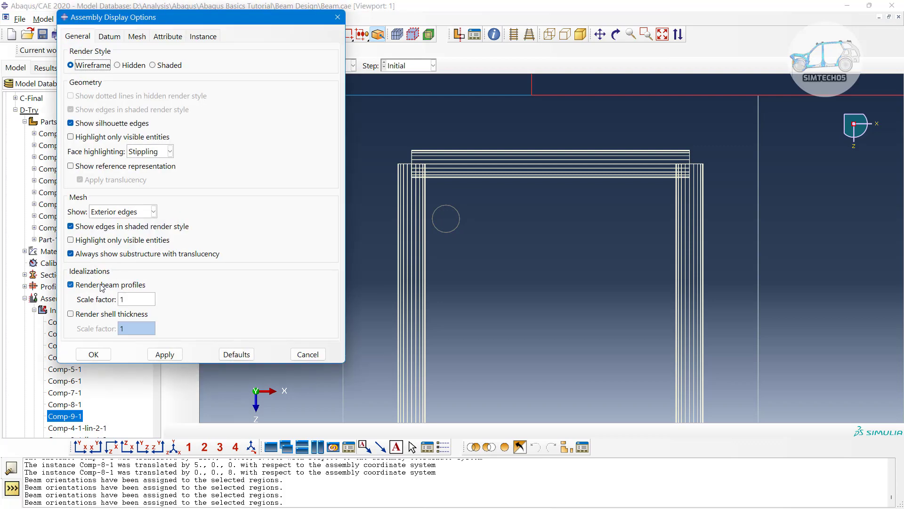
{"action": "left_click", "coordinate": [86, 286]}
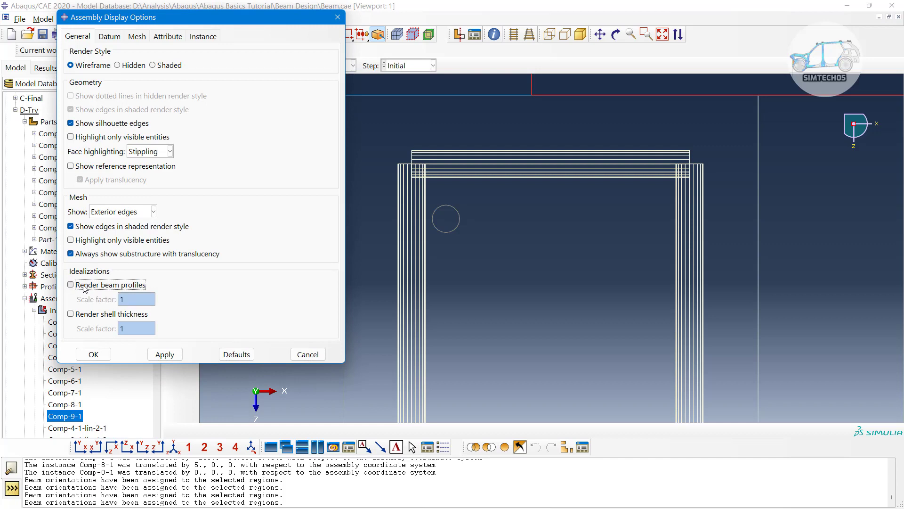
{"action": "left_click", "coordinate": [160, 354]}
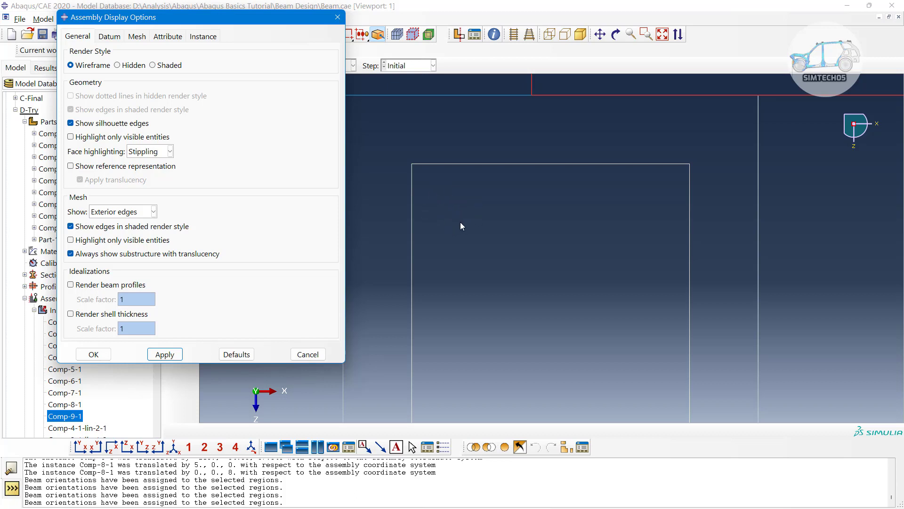
Enable rendering of both beam profiles and shell thickness for the assembly, each with scale factor 1.
{"action": "left_click", "coordinate": [106, 315]}
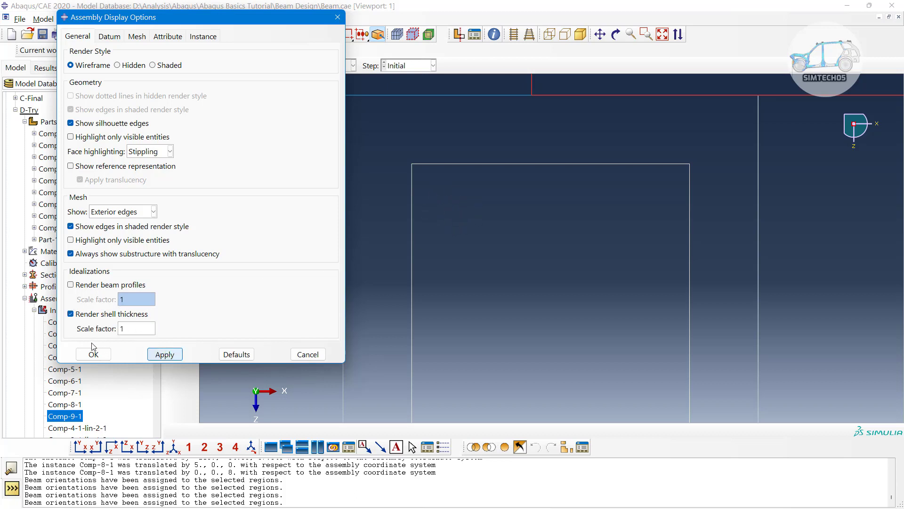
{"action": "left_click", "coordinate": [71, 284]}
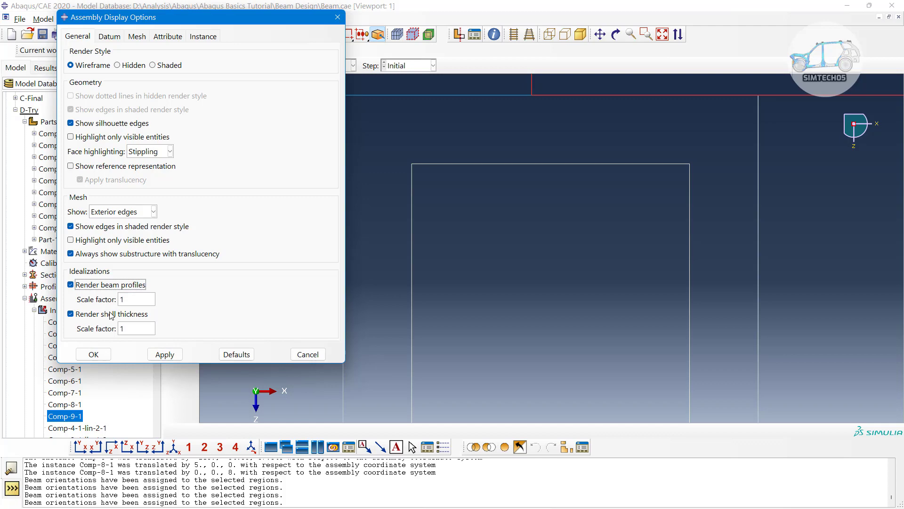
{"action": "left_click", "coordinate": [162, 356]}
{"action": "left_click", "coordinate": [101, 353]}
{"action": "scroll", "coordinate": [379, 174], "scroll_direction": "up", "scroll_amount": 6}
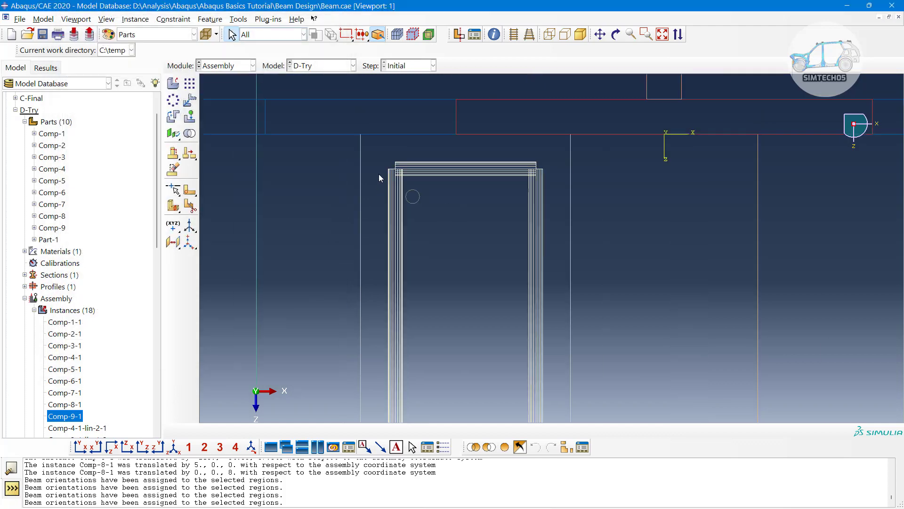
{"action": "scroll", "coordinate": [400, 191], "scroll_direction": "down", "scroll_amount": 5}
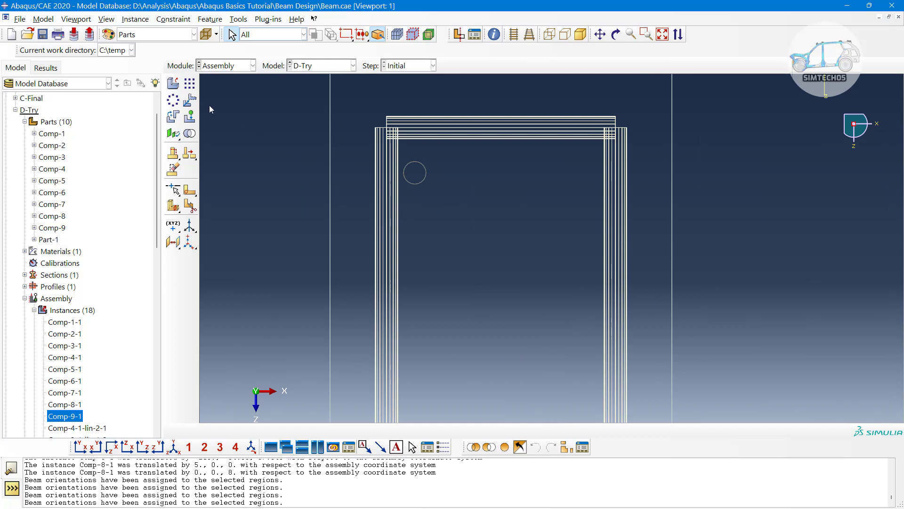
Create a linear pattern of the Comp-8-1 bar with 4 instances at offset 10 along X and 5 at offset 20 along Z.
{"action": "left_click", "coordinate": [190, 83]}
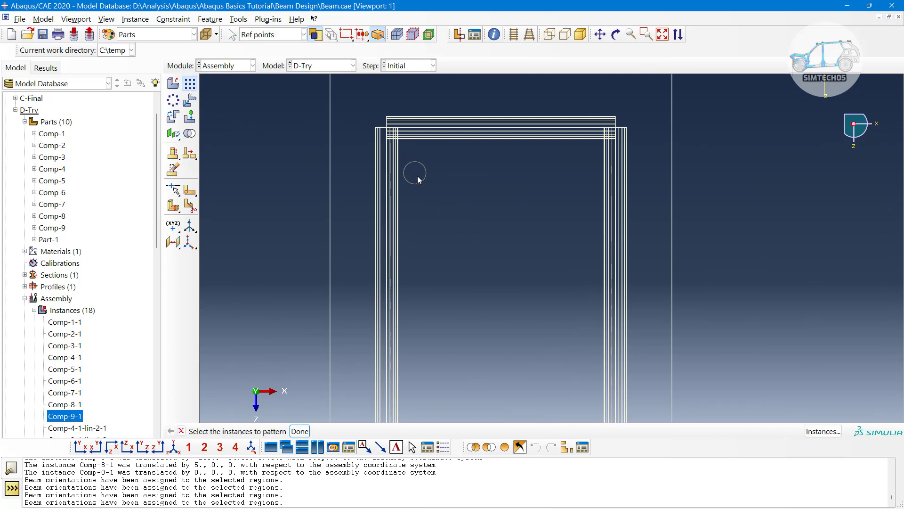
{"action": "left_click", "coordinate": [409, 162]}
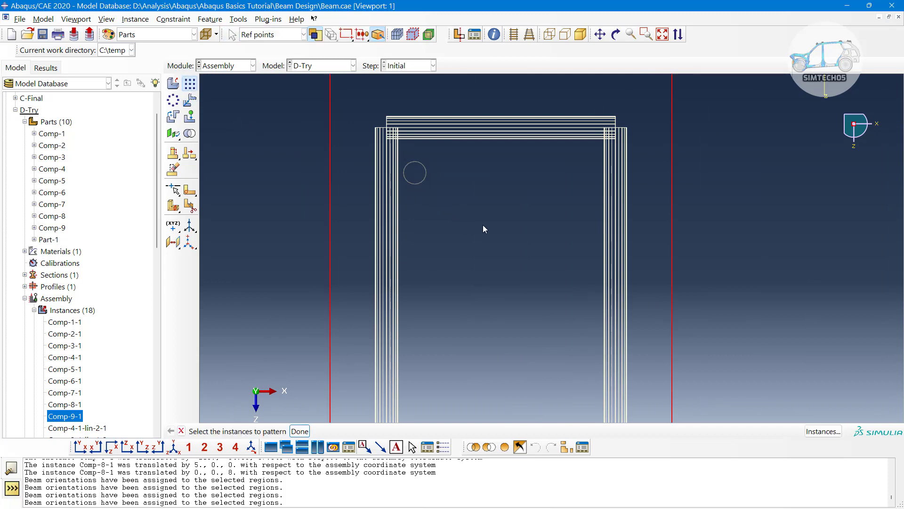
{"action": "scroll", "coordinate": [478, 203], "scroll_direction": "down", "scroll_amount": 2}
{"action": "left_click_drag", "start_coordinate": [379, 160], "coordinate": [461, 211]}
{"action": "left_click_drag", "start_coordinate": [246, 286], "coordinate": [686, 331]}
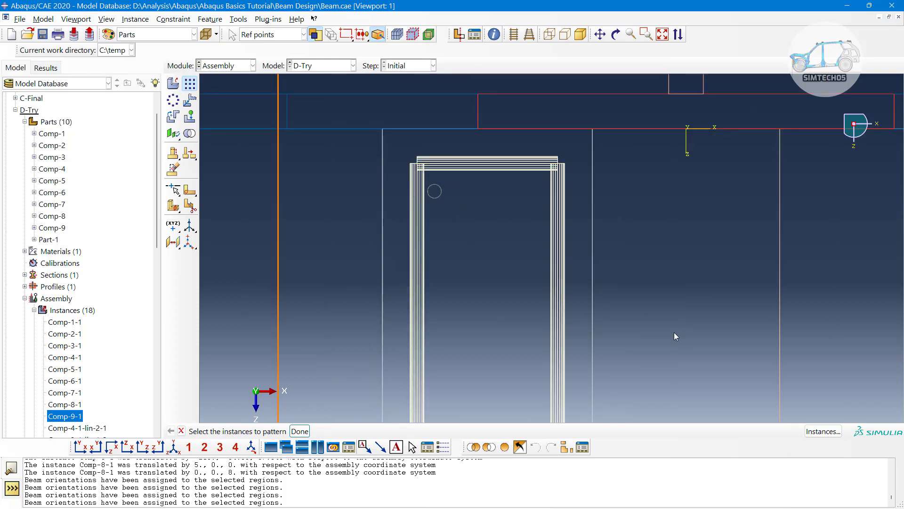
{"action": "middle_click", "coordinate": [465, 228]}
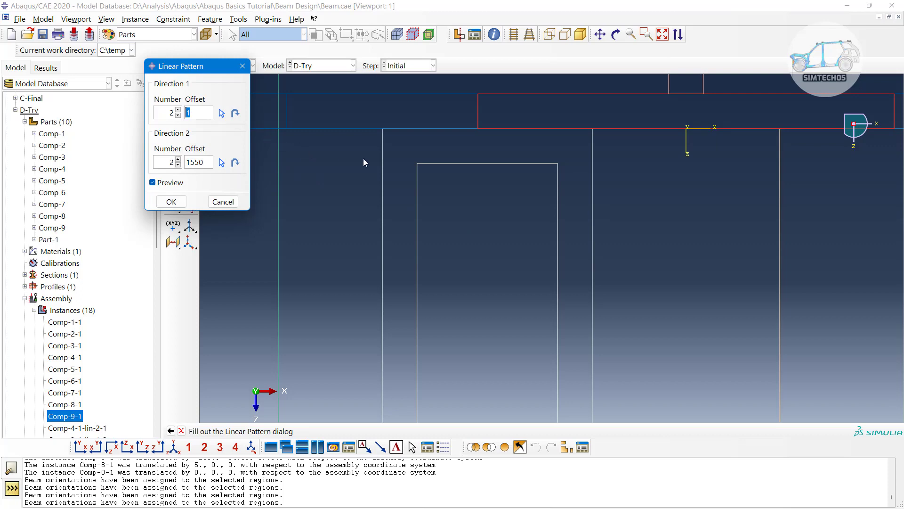
{"action": "left_click", "coordinate": [221, 113]}
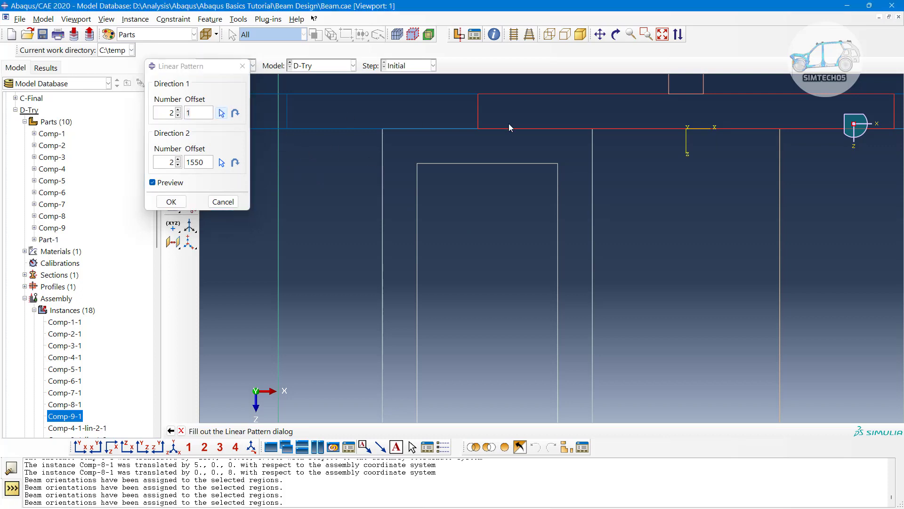
{"action": "left_click", "coordinate": [698, 128]}
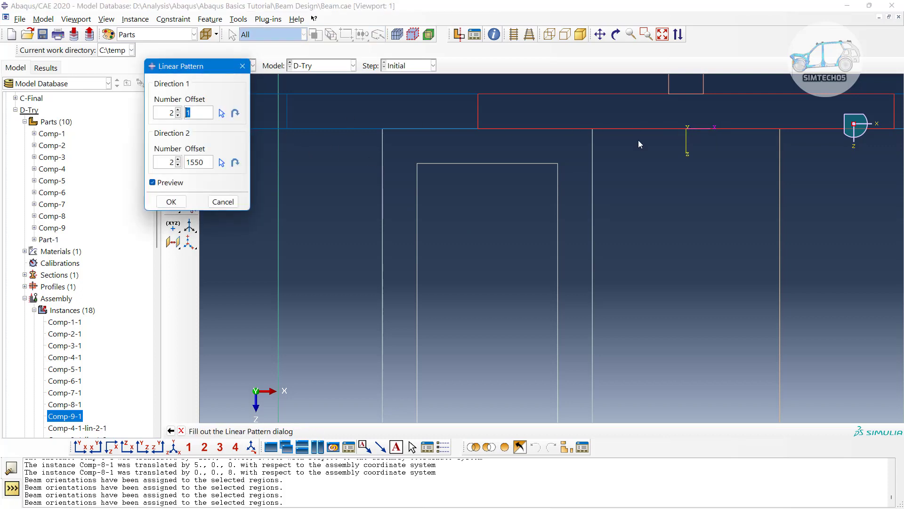
{"action": "left_click", "coordinate": [224, 162]}
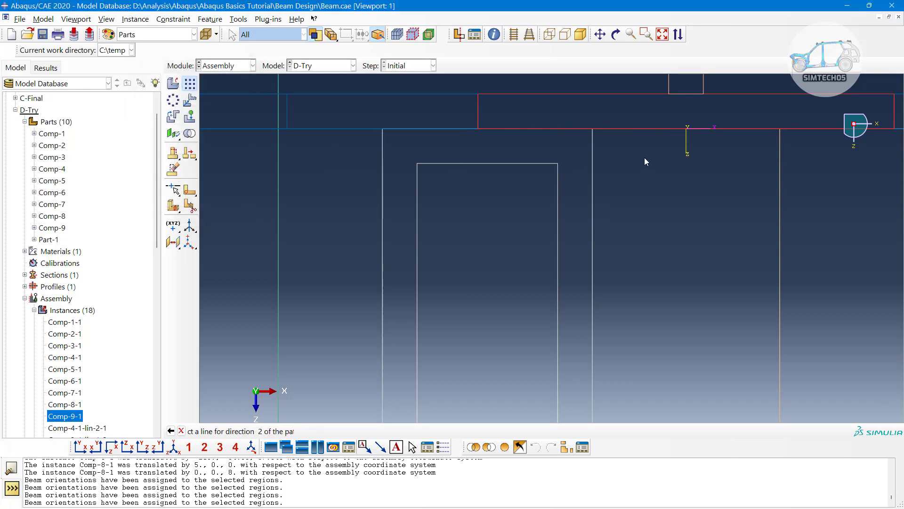
{"action": "left_click", "coordinate": [688, 155]}
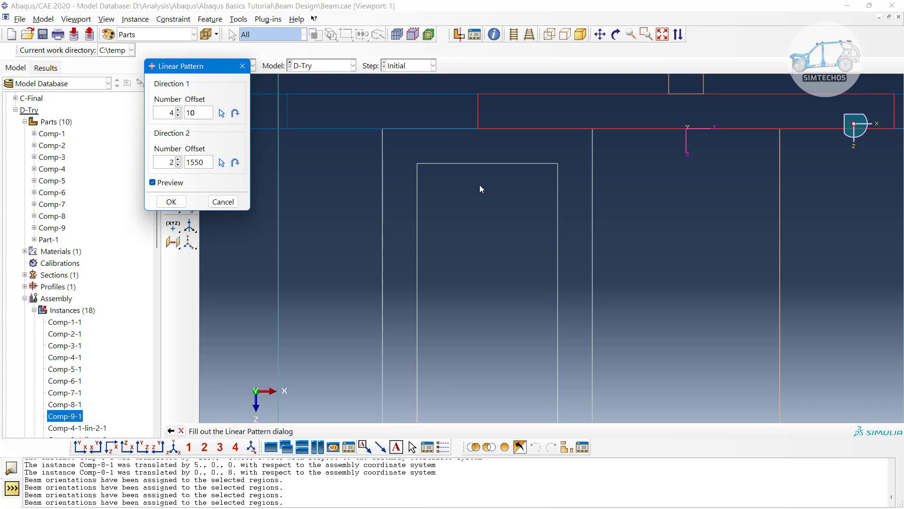
{"action": "double_click", "coordinate": [208, 162]}
{"action": "type", "text": "20"}
{"action": "left_click", "coordinate": [178, 202]}
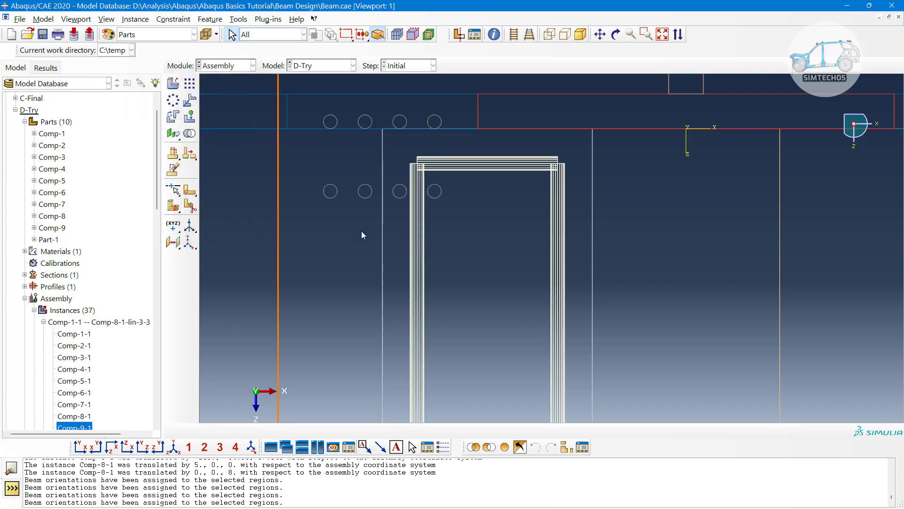
Locate the Comp-8-1 pattern copies among the assembly instances, collapse both instance groups and ungroup the list.
{"action": "scroll", "coordinate": [370, 236], "scroll_direction": "down", "scroll_amount": 4}
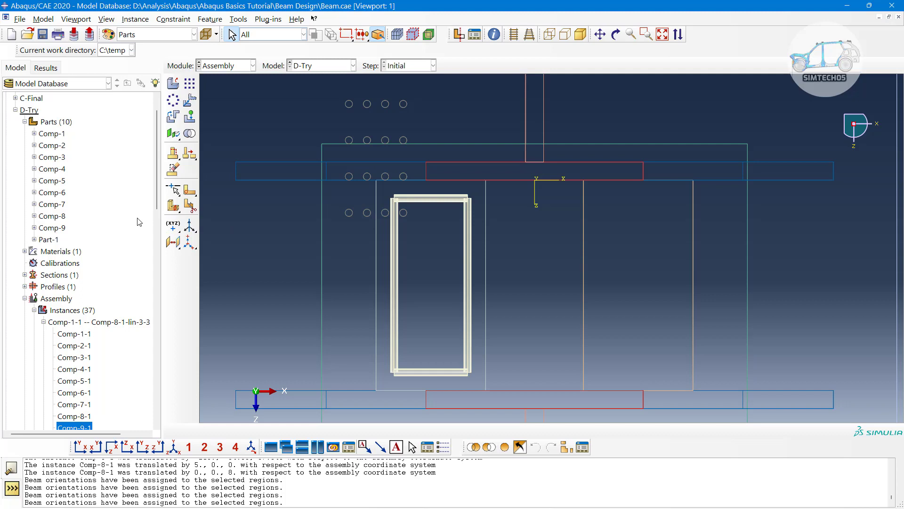
{"action": "scroll", "coordinate": [109, 241], "scroll_direction": "down", "scroll_amount": 4}
{"action": "left_click", "coordinate": [87, 299]}
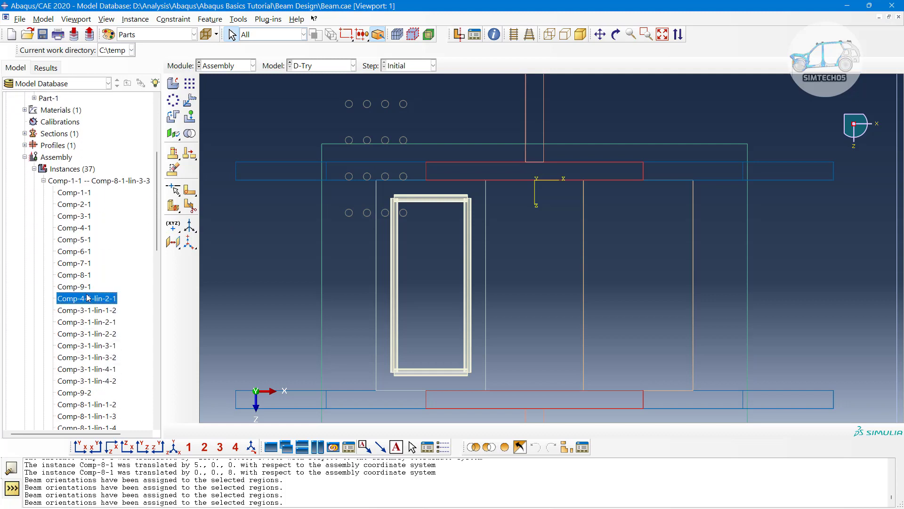
{"action": "scroll", "coordinate": [87, 298], "scroll_direction": "down", "scroll_amount": 5}
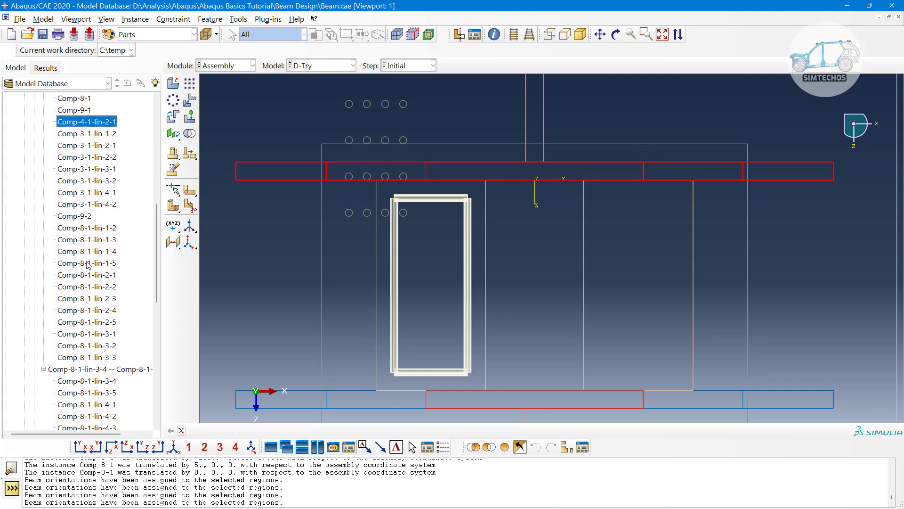
{"action": "scroll", "coordinate": [87, 282], "scroll_direction": "down", "scroll_amount": 2}
{"action": "scroll", "coordinate": [56, 229], "scroll_direction": "up", "scroll_amount": 9}
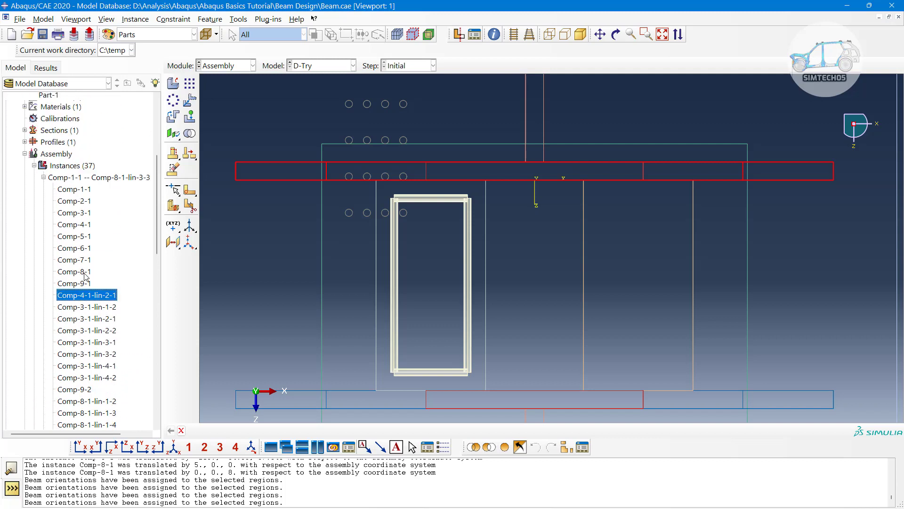
{"action": "left_click", "coordinate": [43, 251]}
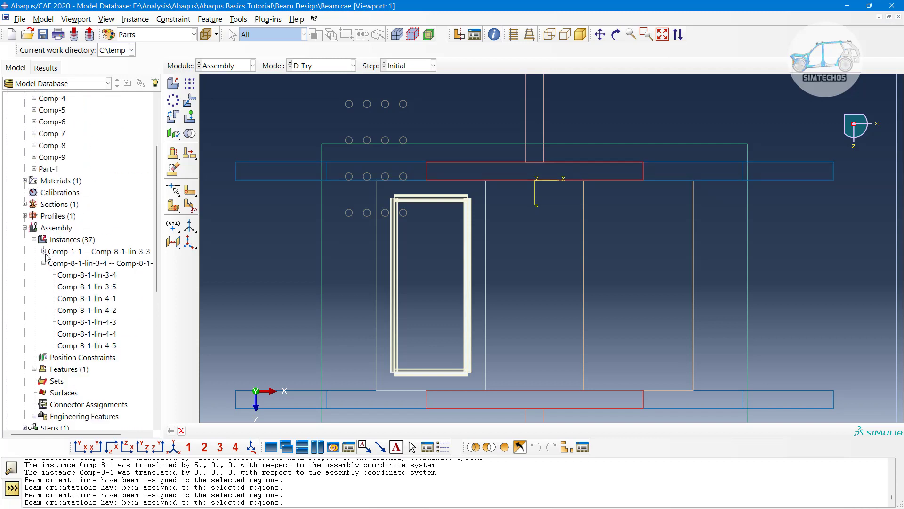
{"action": "left_click", "coordinate": [43, 263]}
{"action": "left_click", "coordinate": [68, 241]}
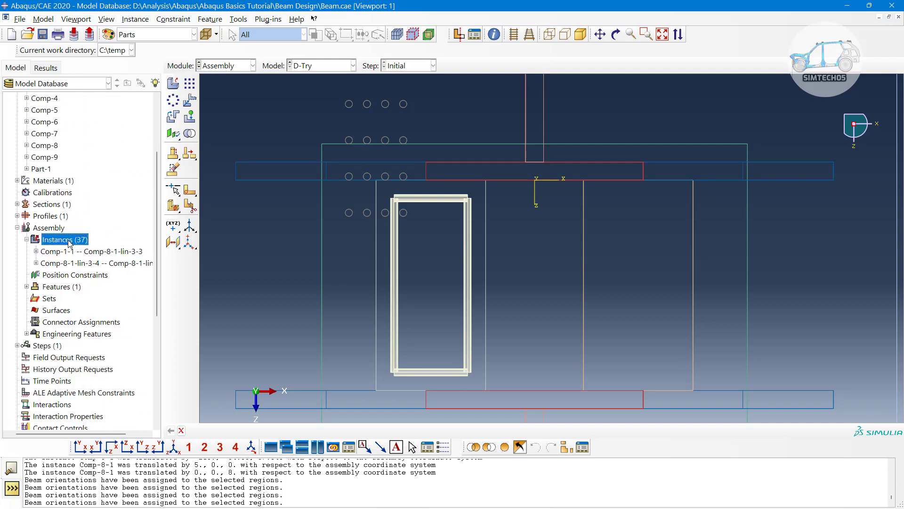
Delete the misplaced Comp-8-1 pattern copies from lin-1-3 through lin-4-5.
{"action": "scroll", "coordinate": [71, 255], "scroll_direction": "down", "scroll_amount": 12}
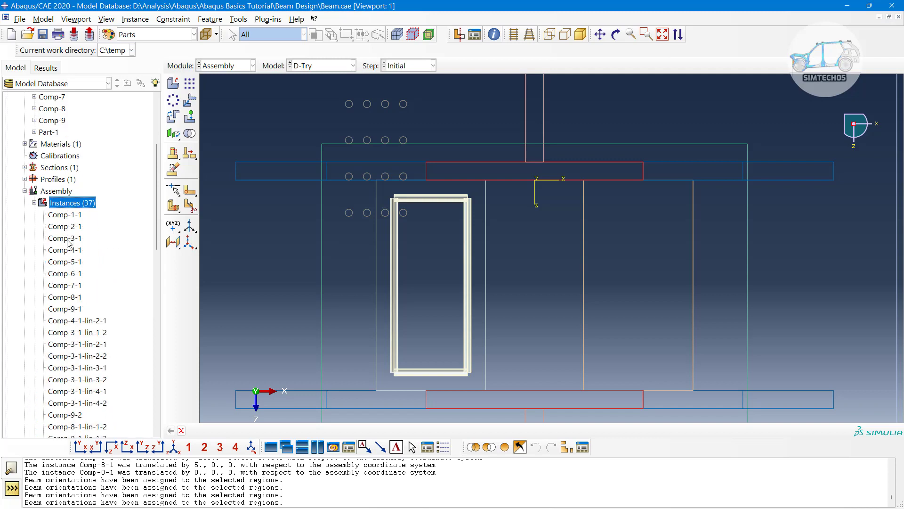
{"action": "left_click", "coordinate": [75, 263]}
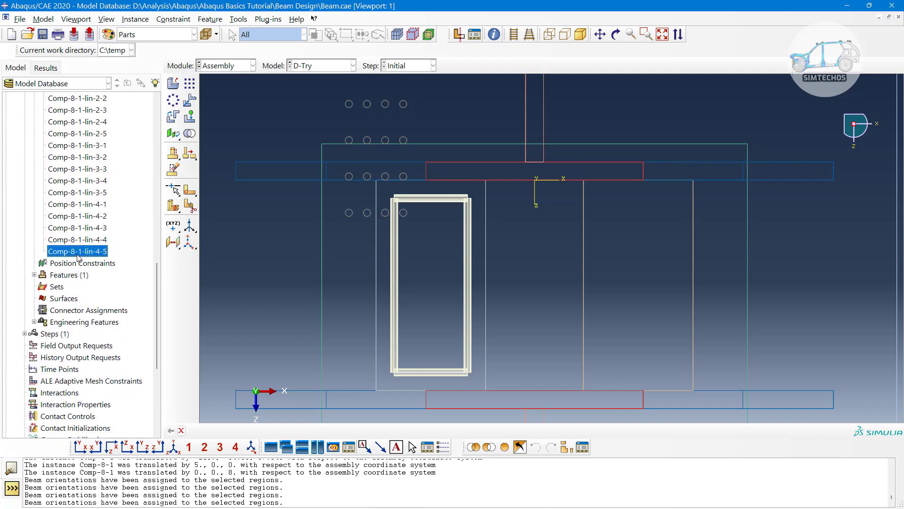
{"action": "scroll", "coordinate": [78, 254], "scroll_direction": "up", "scroll_amount": 3}
{"action": "scroll", "coordinate": [79, 244], "scroll_direction": "up", "scroll_amount": 2}
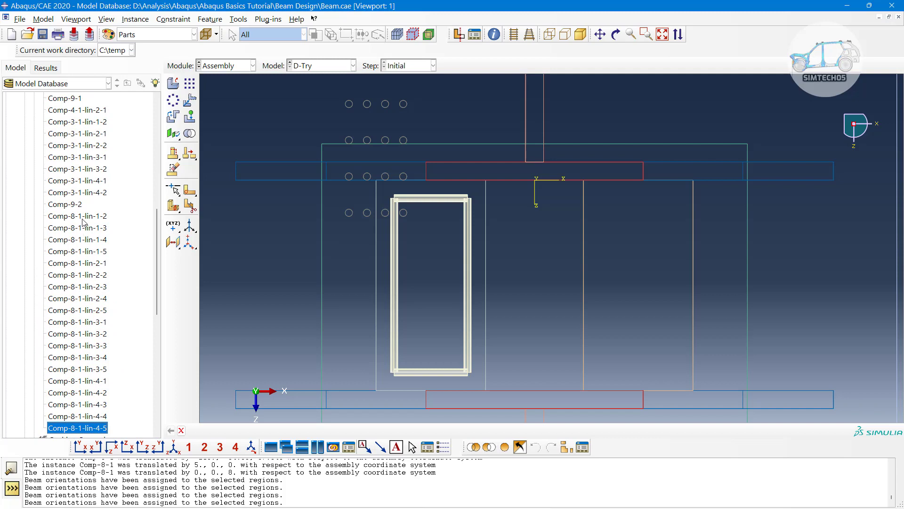
{"action": "left_click", "coordinate": [83, 218], "text": "shift"}
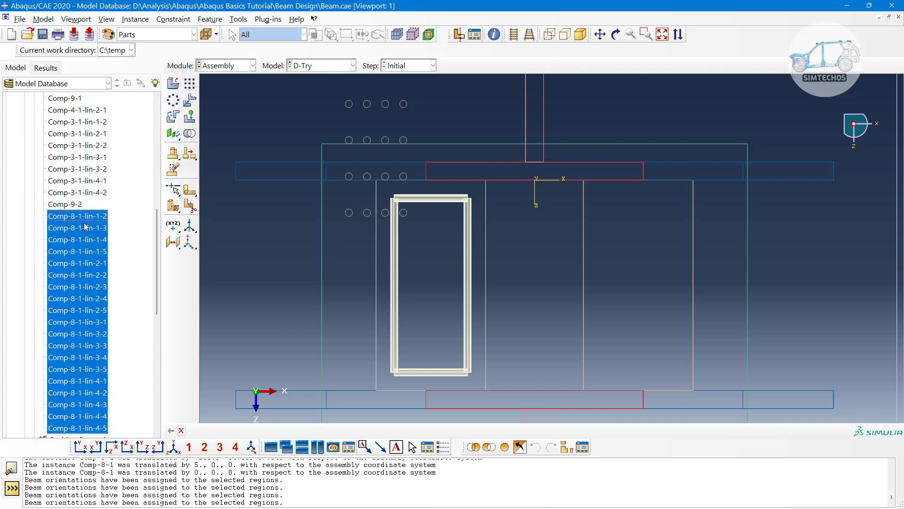
{"action": "left_click", "coordinate": [85, 221], "text": "ctrl"}
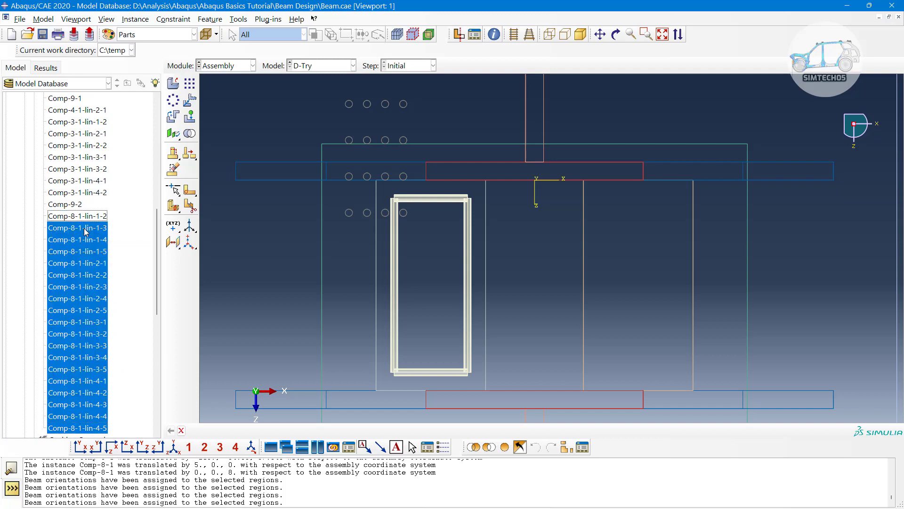
{"action": "right_click", "coordinate": [87, 231]}
{"action": "left_click", "coordinate": [116, 304]}
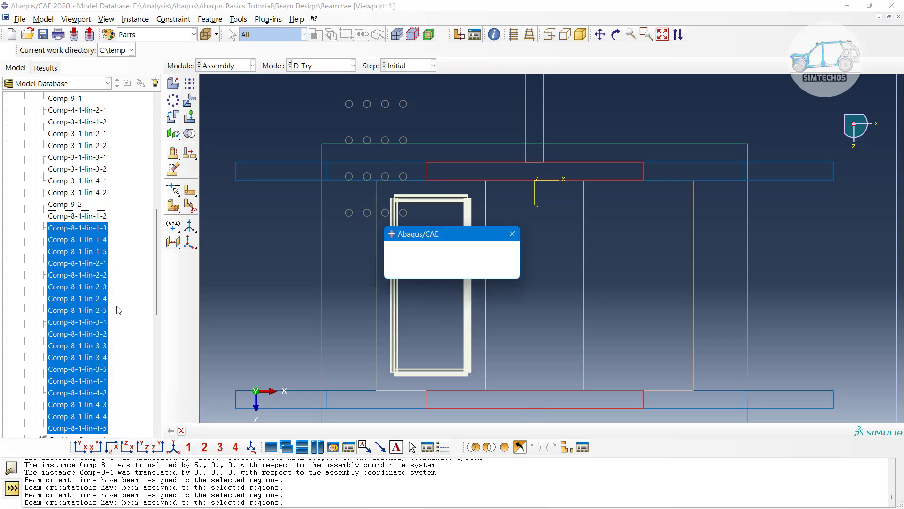
{"action": "left_click", "coordinate": [416, 271]}
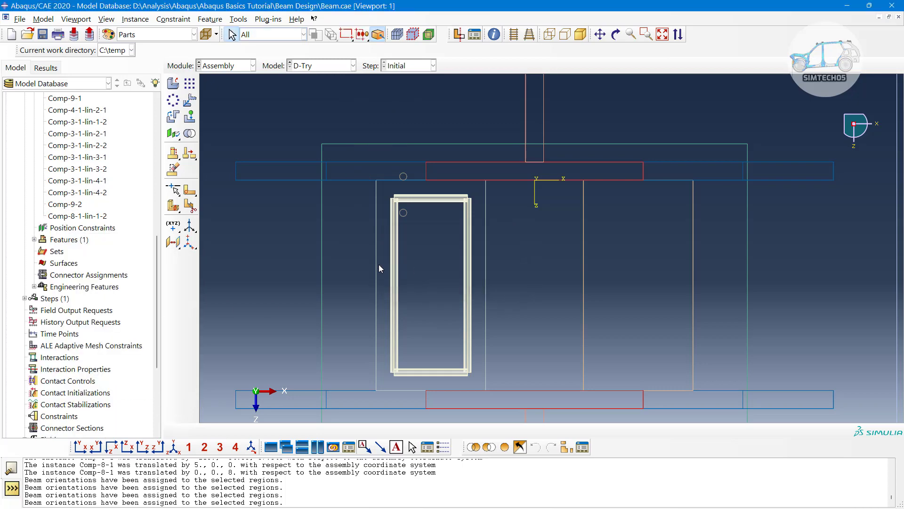
Delete the remaining pattern copy Comp-8-1-lin-1-2 from the assembly.
{"action": "right_click", "coordinate": [86, 220]}
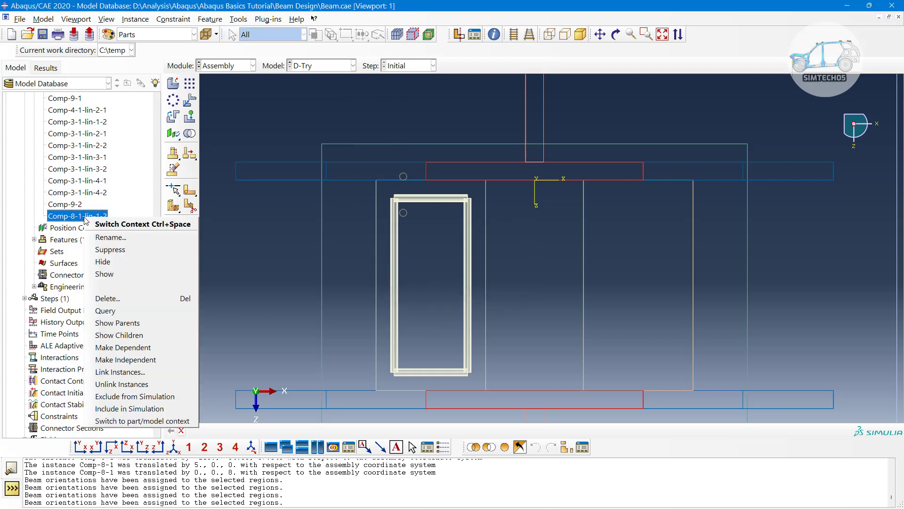
{"action": "left_click", "coordinate": [117, 274]}
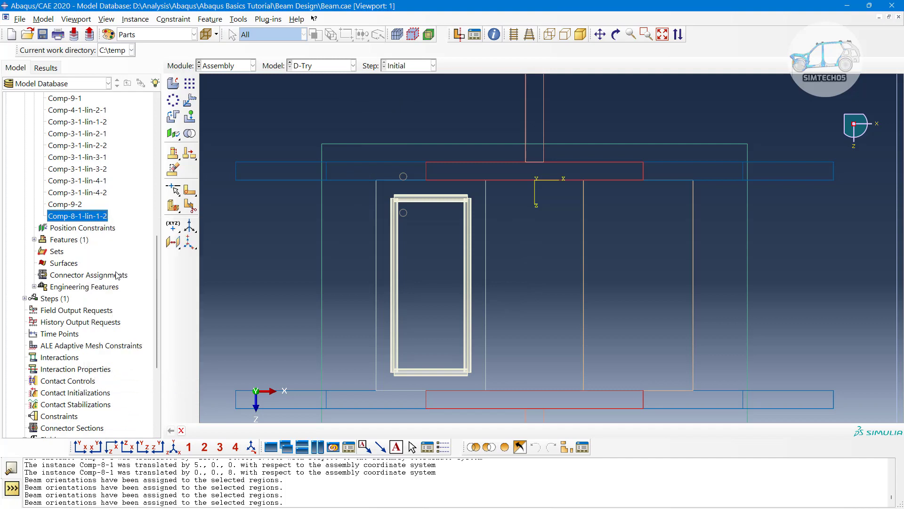
{"action": "left_click", "coordinate": [416, 269]}
Start a linear pattern of the single Comp-8-1 bar inside the wire frame, with direction 1 along the X axis.
{"action": "scroll", "coordinate": [406, 217], "scroll_direction": "up", "scroll_amount": 3}
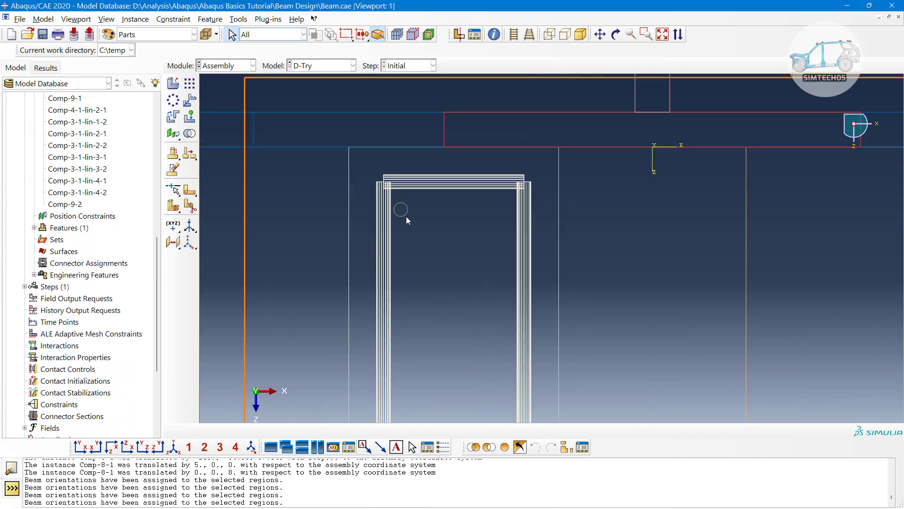
{"action": "left_click", "coordinate": [189, 86]}
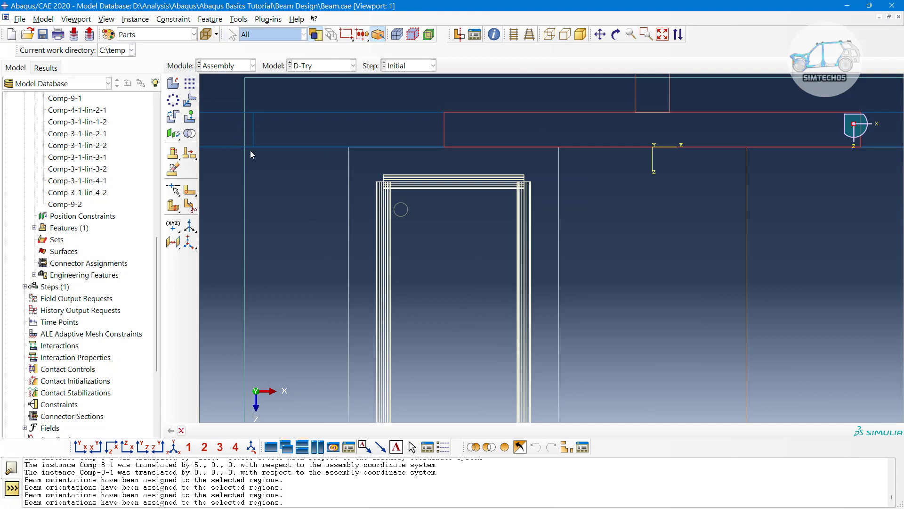
{"action": "left_click_drag", "start_coordinate": [375, 197], "coordinate": [425, 215]}
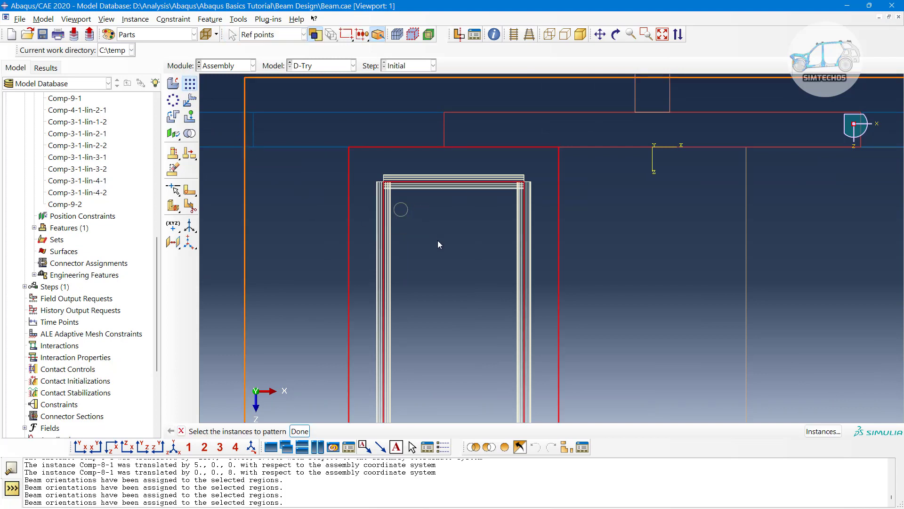
{"action": "scroll", "coordinate": [409, 227], "scroll_direction": "down", "scroll_amount": 3}
{"action": "middle_click", "coordinate": [473, 246]}
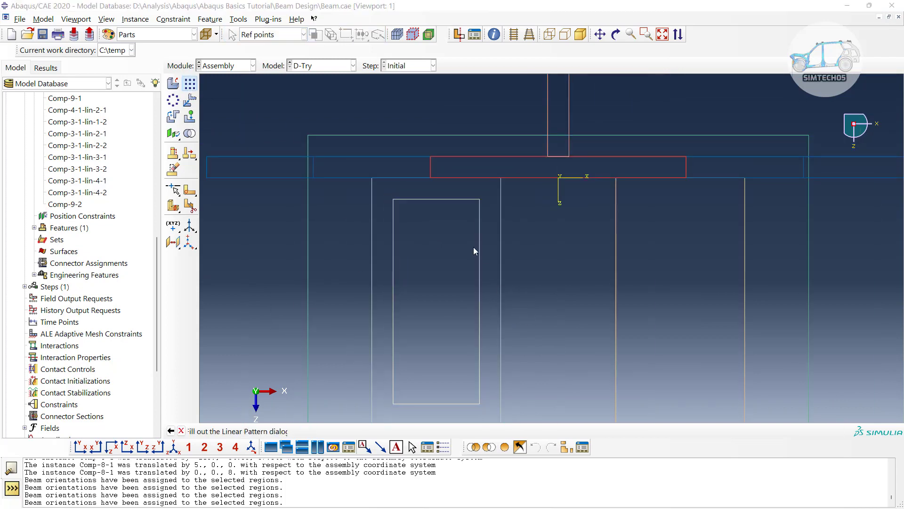
{"action": "scroll", "coordinate": [467, 236], "scroll_direction": "down", "scroll_amount": 5}
{"action": "left_click_drag", "start_coordinate": [522, 311], "coordinate": [507, 271], "text": "ctrl+alt"}
{"action": "scroll", "coordinate": [496, 280], "scroll_direction": "down", "scroll_amount": 5}
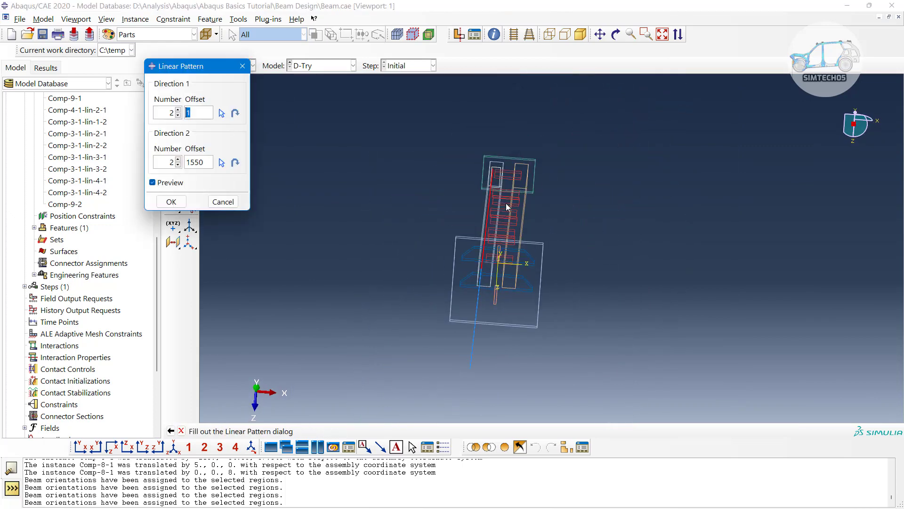
{"action": "left_click", "coordinate": [115, 447]}
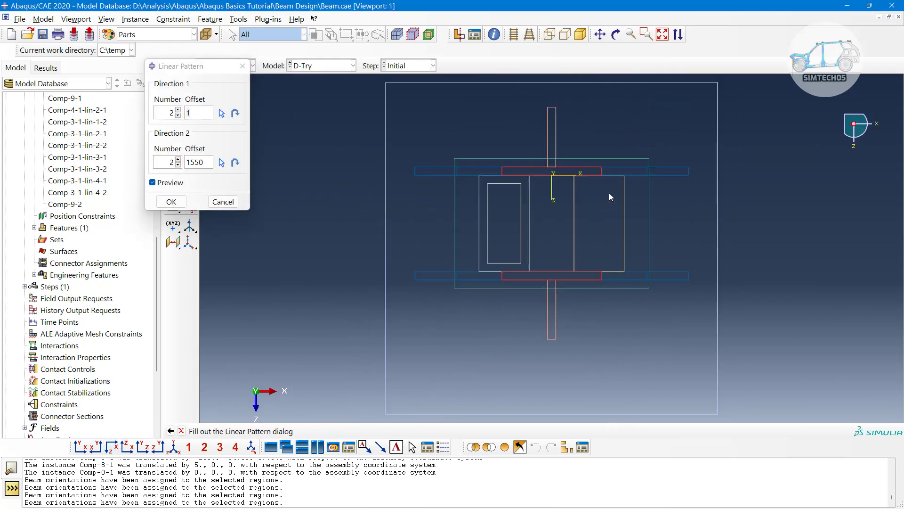
{"action": "scroll", "coordinate": [537, 171], "scroll_direction": "up", "scroll_amount": 2}
{"action": "scroll", "coordinate": [538, 176], "scroll_direction": "up", "scroll_amount": 2}
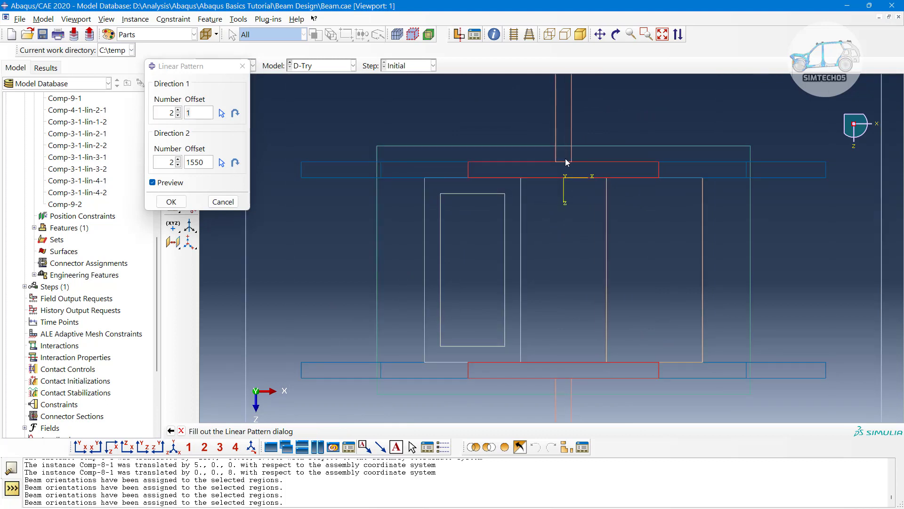
{"action": "left_click", "coordinate": [221, 113]}
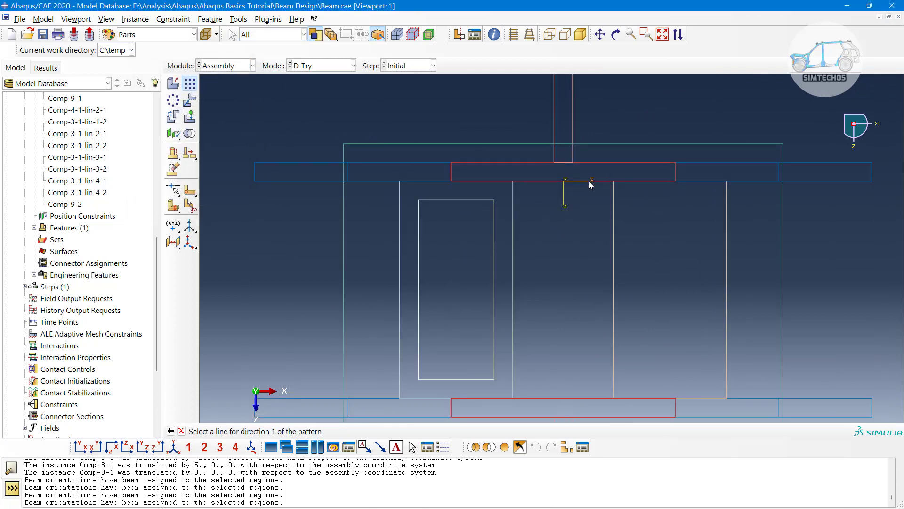
{"action": "left_click", "coordinate": [590, 180]}
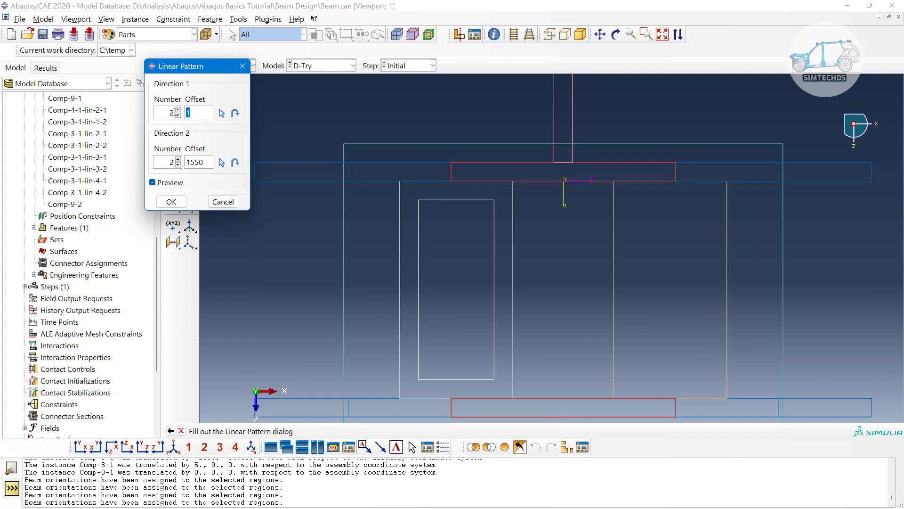
Set the linear pattern to 4 instances at offset 10 in direction 1 and 5 instances at offset 20 in direction 2.
{"action": "double_click", "coordinate": [175, 112]}
{"action": "type", "text": "0"}
{"action": "double_click", "coordinate": [205, 161]}
{"action": "type", "text": "20"}
Define direction 2 of the linear pattern along the Z axis of the coordinate system.
{"action": "scroll", "coordinate": [499, 258], "scroll_direction": "down", "scroll_amount": 5}
{"action": "mouse_move", "coordinate": [505, 286]}
{"action": "left_mouse_down", "text": "ctrl+alt"}
{"action": "mouse_move", "coordinate": [523, 291]}
{"action": "mouse_move", "coordinate": [512, 281]}
{"action": "left_mouse_up", "text": "ctrl+alt"}
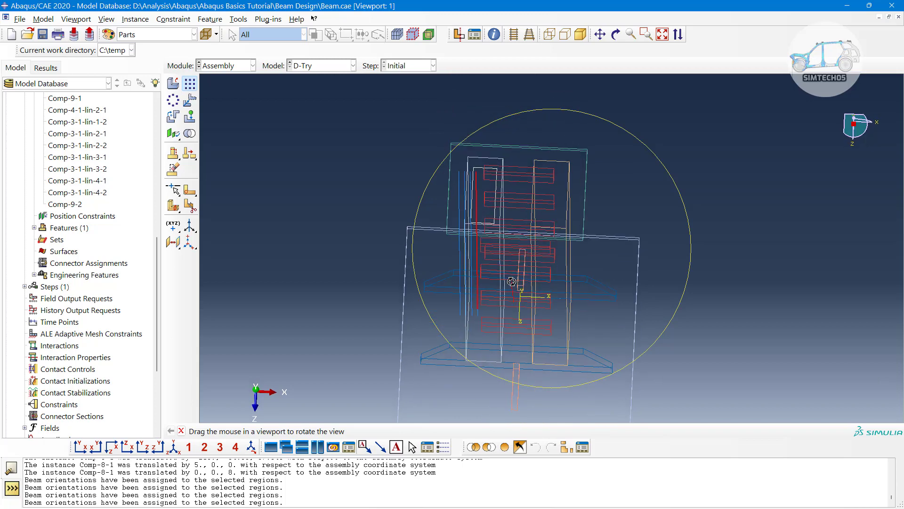
{"action": "scroll", "coordinate": [492, 227], "scroll_direction": "up", "scroll_amount": 5}
{"action": "left_click_drag", "start_coordinate": [499, 232], "coordinate": [502, 280], "text": "ctrl+alt"}
{"action": "scroll", "coordinate": [451, 277], "scroll_direction": "up", "scroll_amount": 3}
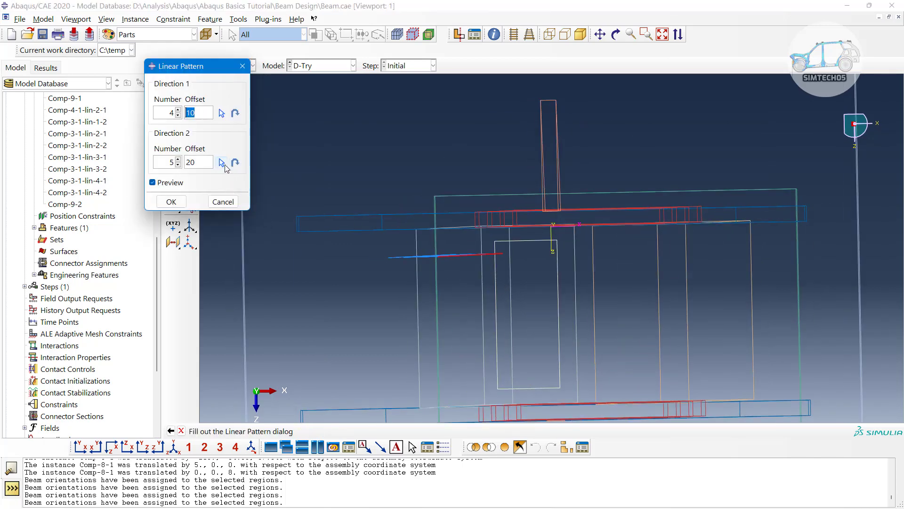
{"action": "left_click", "coordinate": [221, 163]}
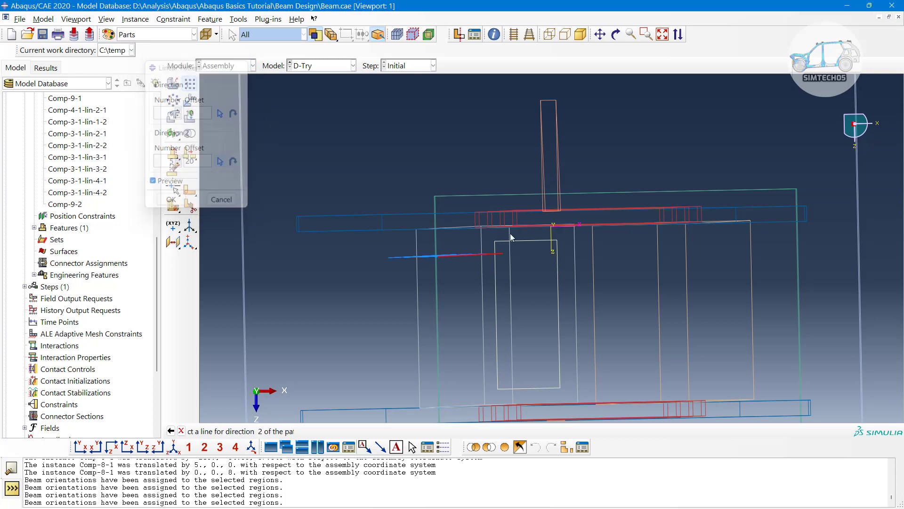
{"action": "left_click", "coordinate": [551, 248]}
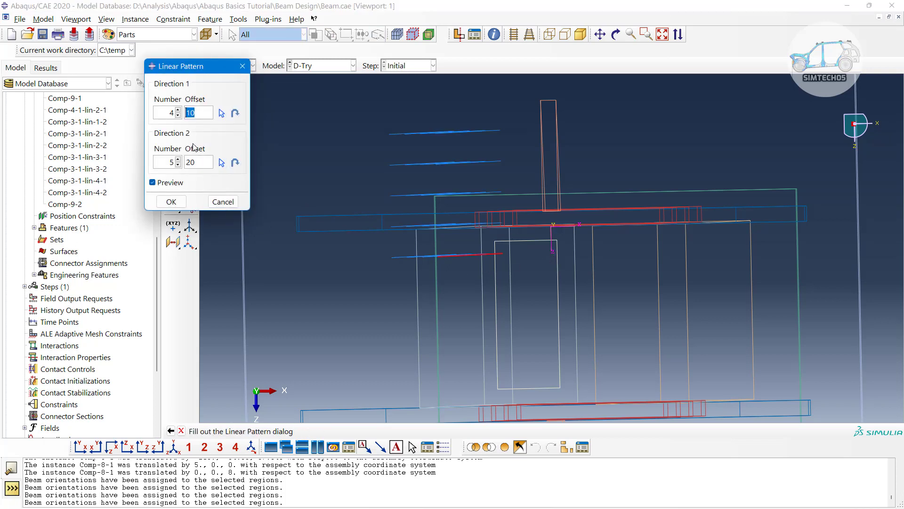
Flip both pattern directions to place the Comp-8 bars inside the wire frame, and create the pattern.
{"action": "left_click", "coordinate": [235, 113]}
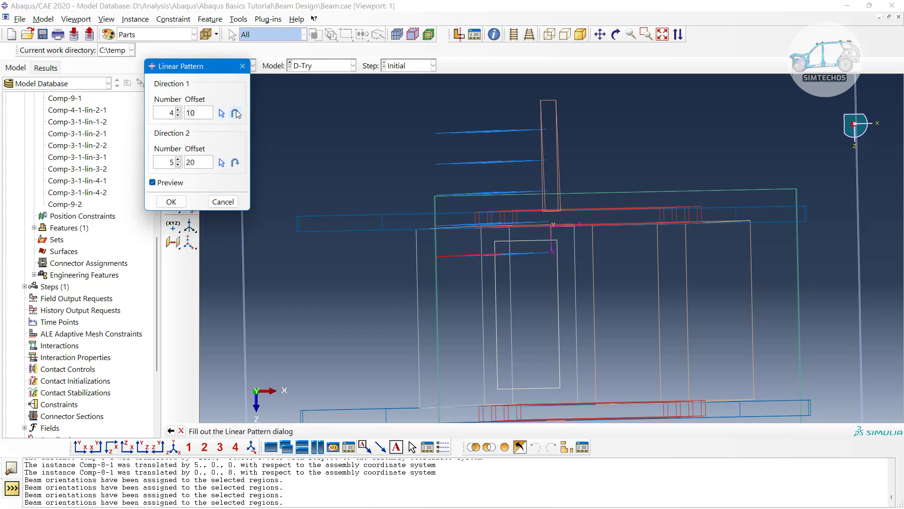
{"action": "left_click", "coordinate": [235, 163]}
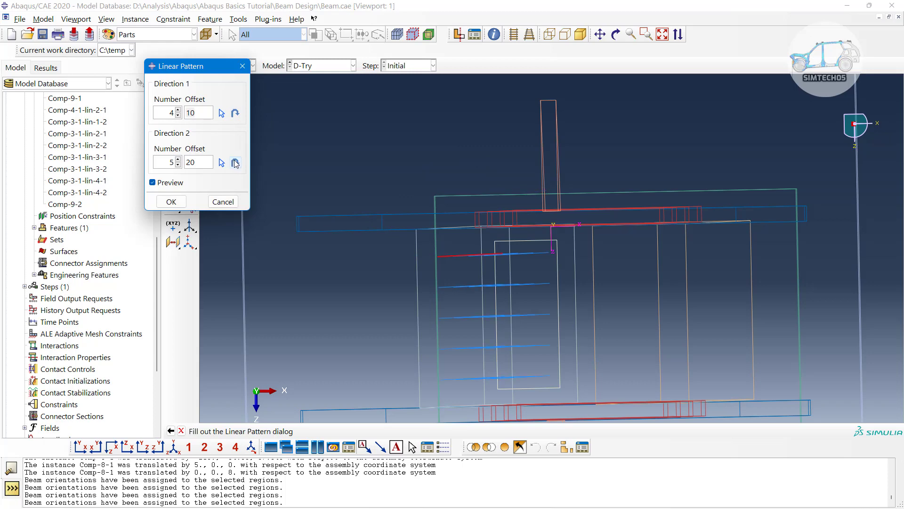
{"action": "left_click", "coordinate": [111, 447]}
{"action": "left_click_drag", "start_coordinate": [511, 259], "coordinate": [573, 316]}
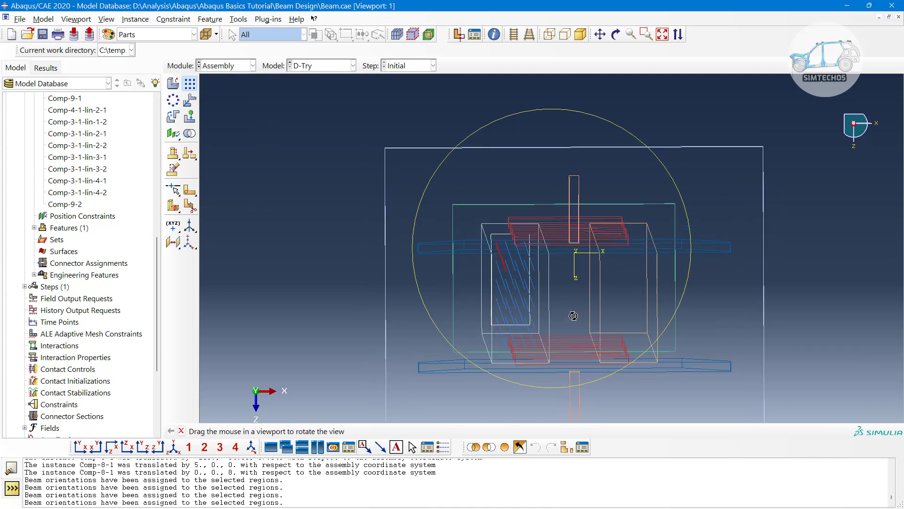
{"action": "left_click", "coordinate": [115, 447]}
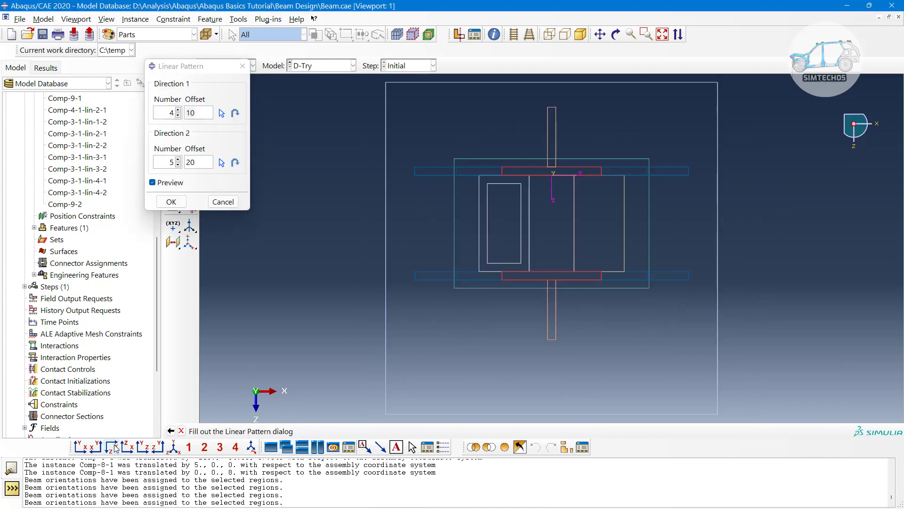
{"action": "left_click", "coordinate": [171, 202]}
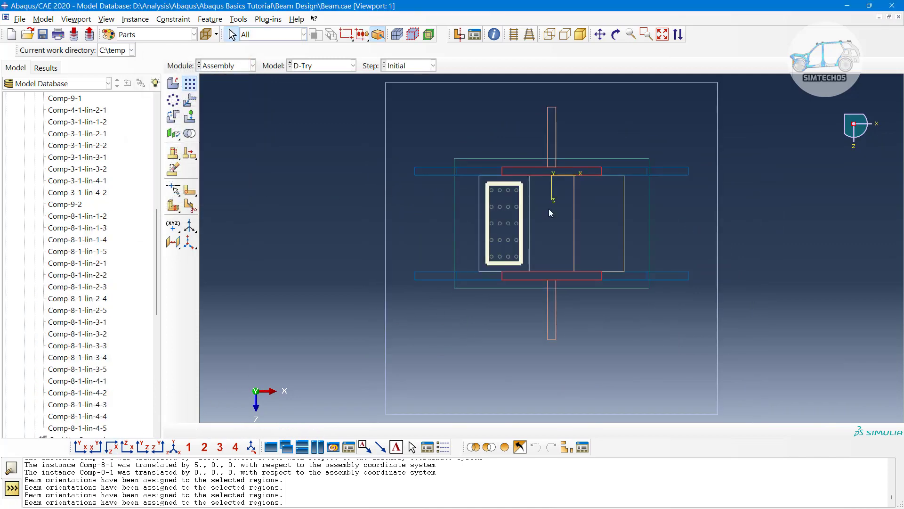
{"action": "scroll", "coordinate": [527, 205], "scroll_direction": "down", "scroll_amount": 5}
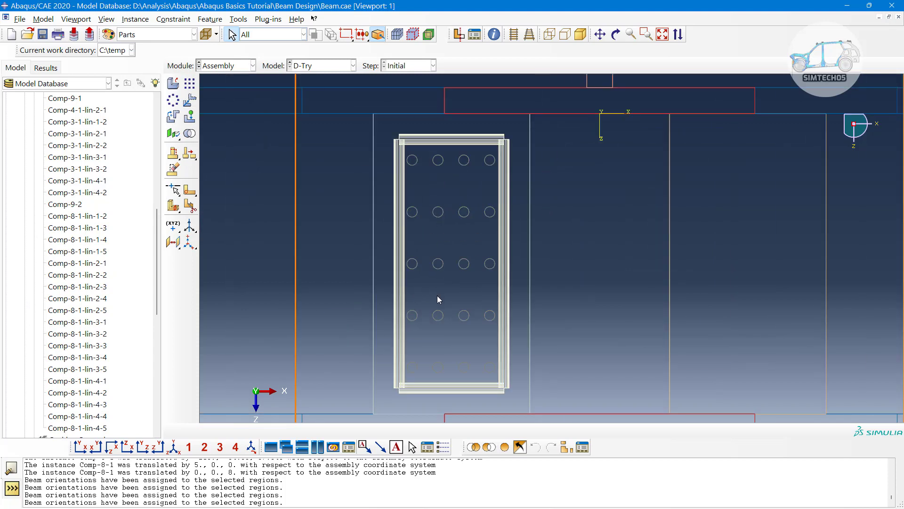
{"action": "scroll", "coordinate": [431, 283], "scroll_direction": "down", "scroll_amount": 3}
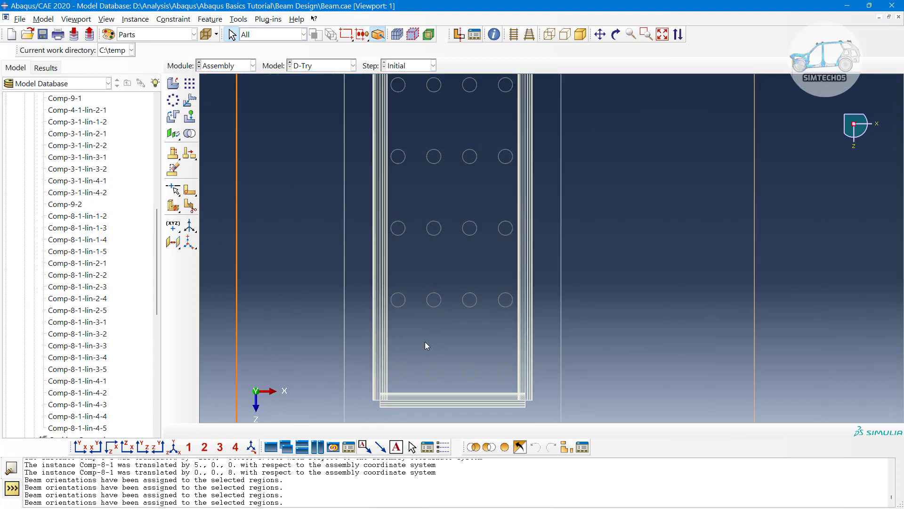
Examine the patterned Comp-8 bars inside the wire frame from above and in an angled 3D view.
{"action": "scroll", "coordinate": [425, 345], "scroll_direction": "down", "scroll_amount": 1}
{"action": "middle_click_drag", "start_coordinate": [431, 368], "coordinate": [430, 267], "text": "ctrl+alt"}
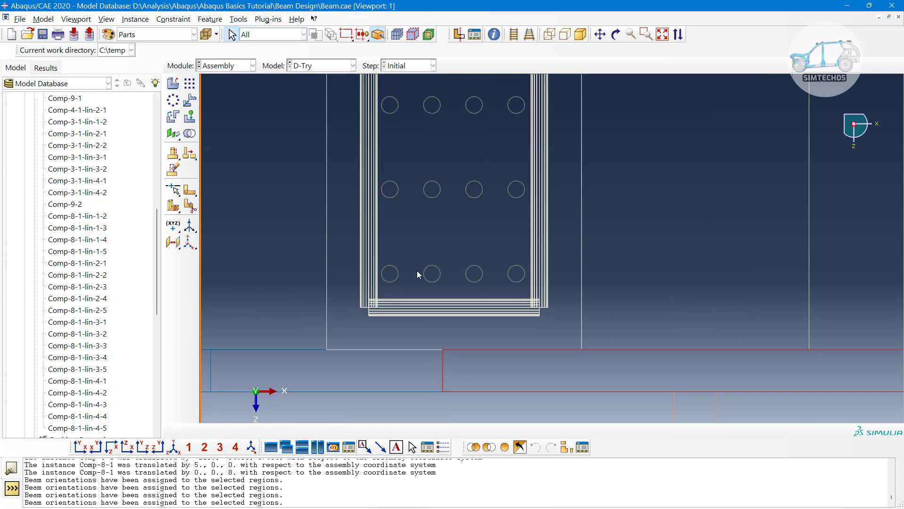
{"action": "scroll", "coordinate": [415, 280], "scroll_direction": "up", "scroll_amount": 5}
{"action": "middle_click_drag", "start_coordinate": [532, 236], "coordinate": [482, 252], "text": "ctrl+alt"}
{"action": "scroll", "coordinate": [390, 239], "scroll_direction": "down", "scroll_amount": 1}
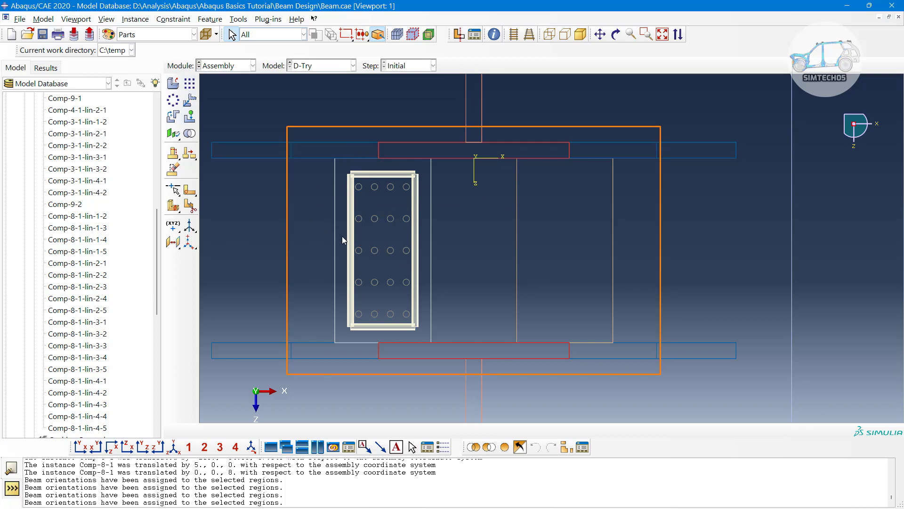
{"action": "scroll", "coordinate": [573, 310], "scroll_direction": "up", "scroll_amount": 5}
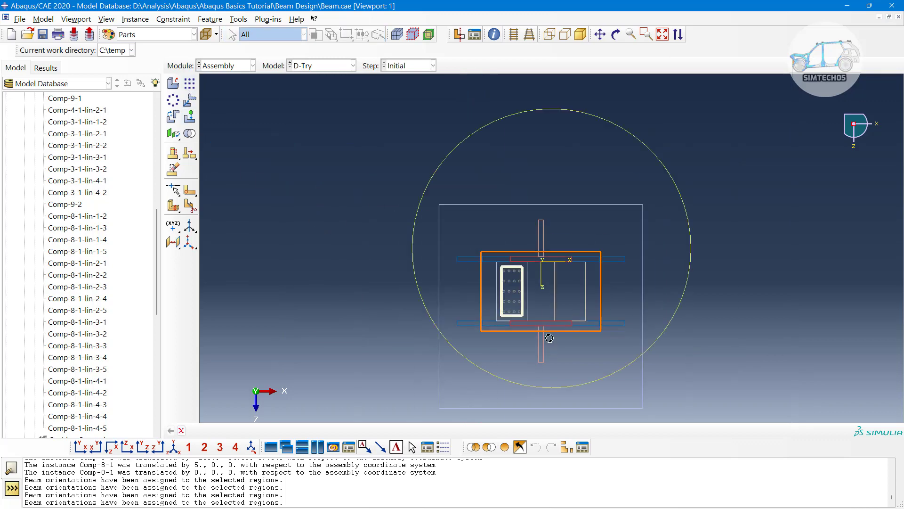
{"action": "left_click_drag", "start_coordinate": [545, 339], "coordinate": [552, 246], "text": "ctrl+alt"}
{"action": "scroll", "coordinate": [498, 276], "scroll_direction": "up", "scroll_amount": 4}
{"action": "scroll", "coordinate": [496, 275], "scroll_direction": "down", "scroll_amount": 5}
{"action": "scroll", "coordinate": [575, 113], "scroll_direction": "down", "scroll_amount": 6}
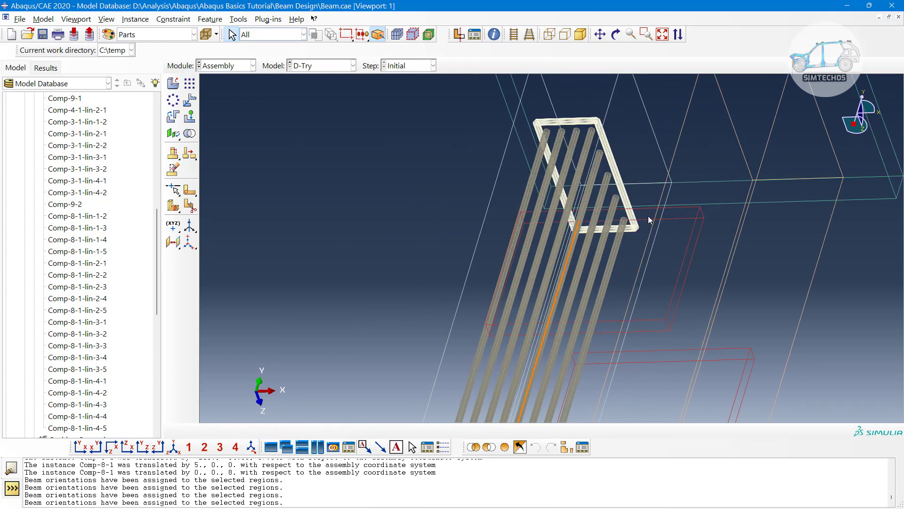
{"action": "left_click_drag", "start_coordinate": [648, 216], "coordinate": [616, 193], "text": "ctrl+alt"}
{"action": "middle_click_drag", "start_coordinate": [502, 193], "coordinate": [552, 239], "text": "ctrl+alt"}
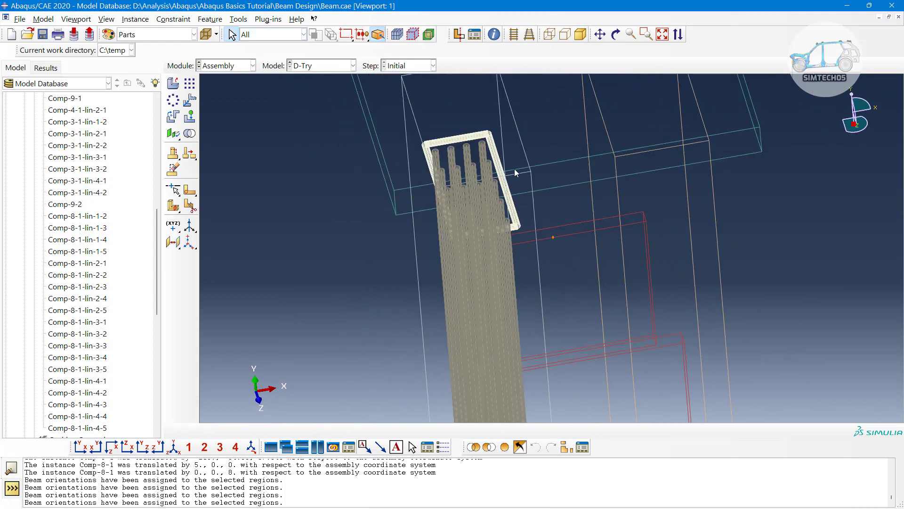
Start a linear pattern of only the rectangular wire frame, with direction 1 along the column's vertical edge, flipped to run downward.
{"action": "left_click", "coordinate": [189, 83]}
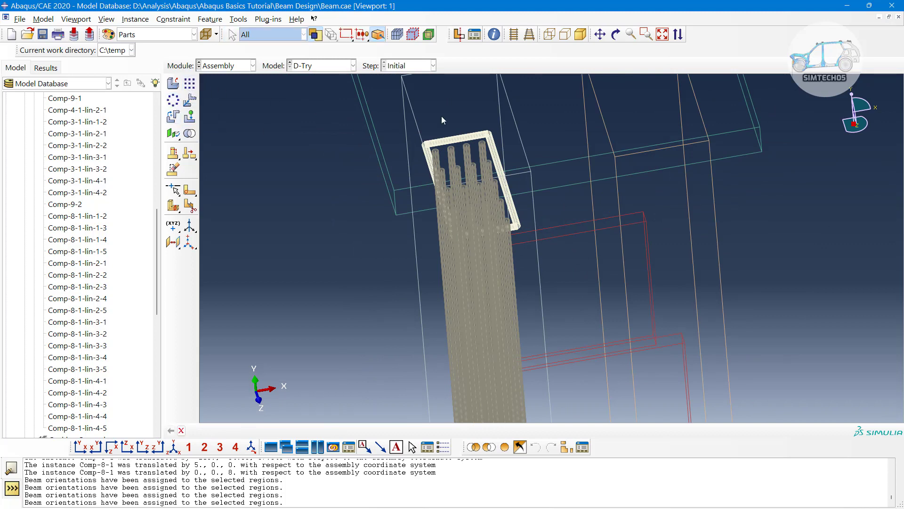
{"action": "left_click", "coordinate": [475, 138]}
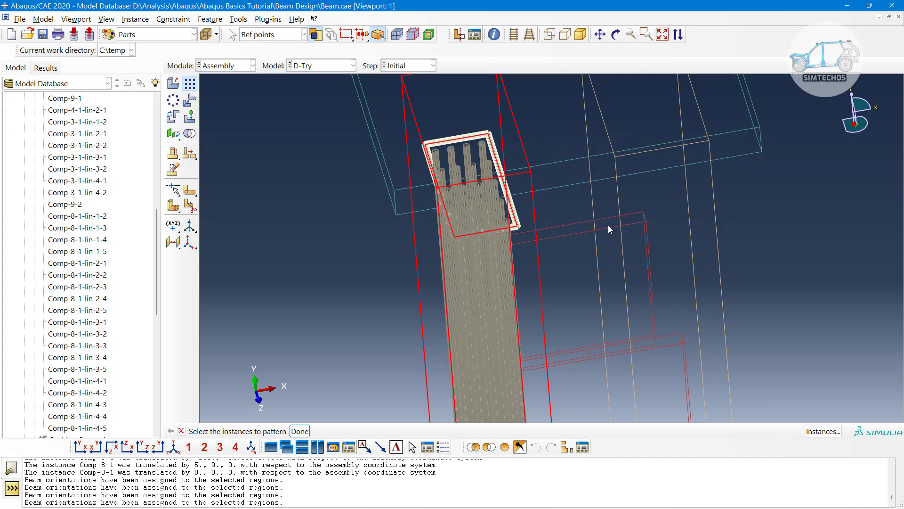
{"action": "left_click", "coordinate": [541, 301], "text": "ctrl"}
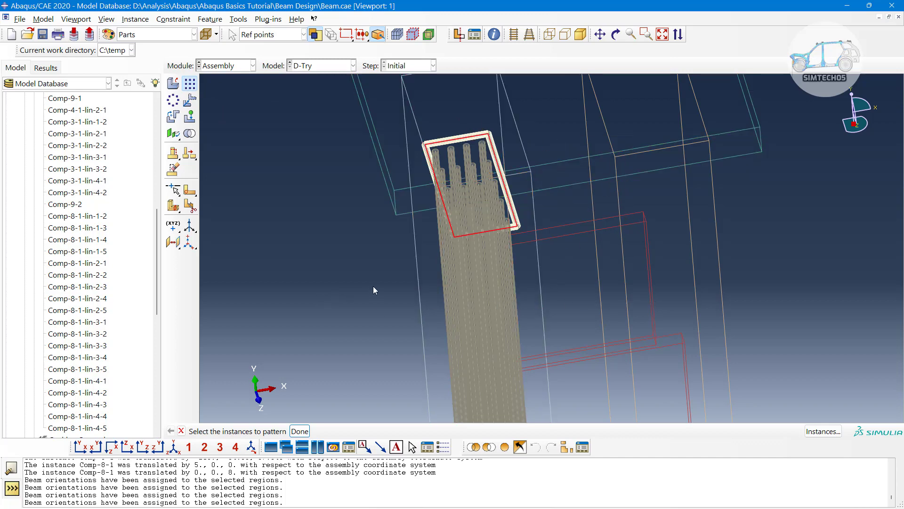
{"action": "middle_click", "coordinate": [282, 265]}
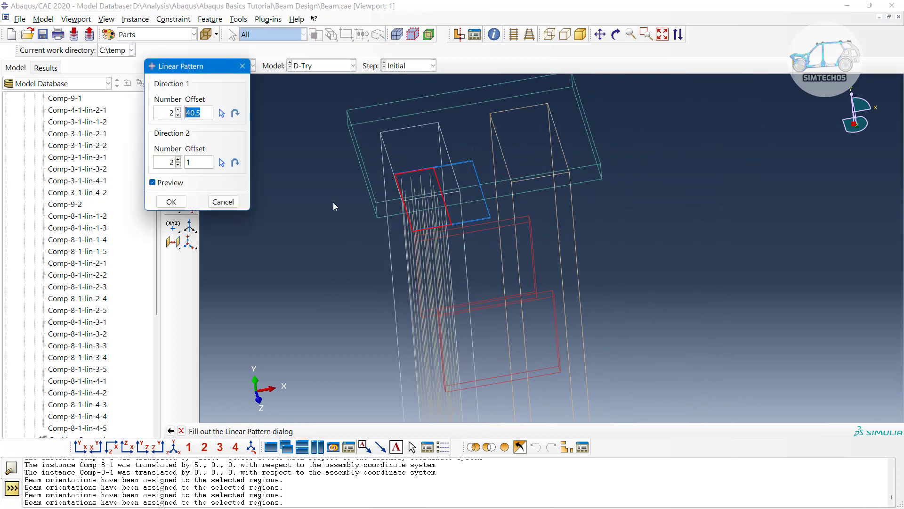
{"action": "left_click", "coordinate": [221, 113]}
{"action": "left_click", "coordinate": [391, 254]}
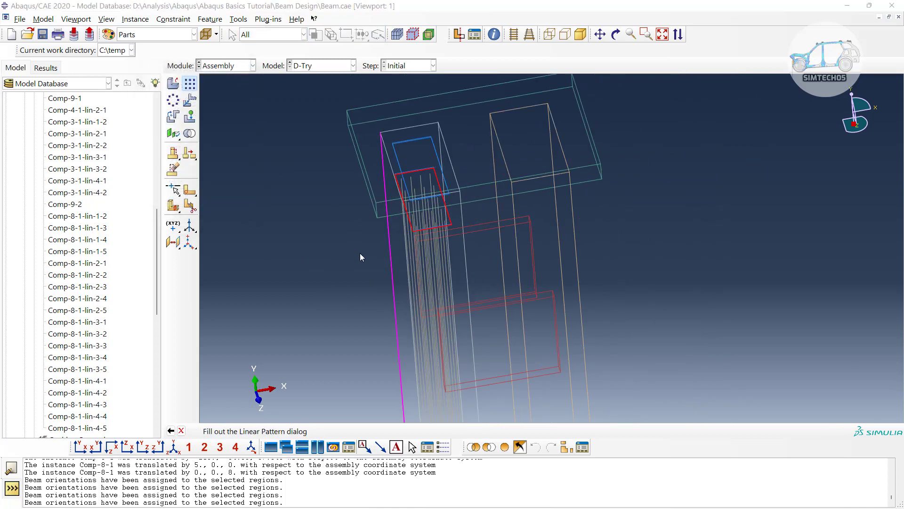
{"action": "left_click", "coordinate": [238, 114]}
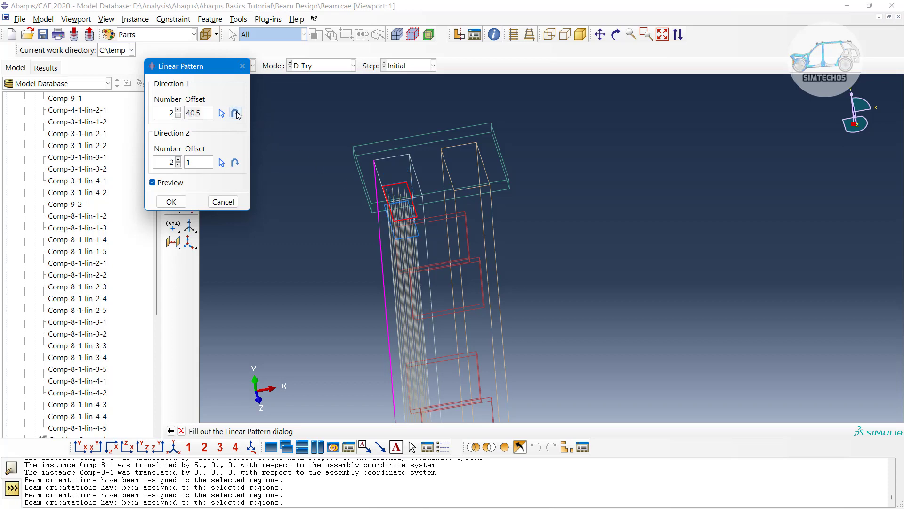
Reduce direction 2 to 1 instance and set direction 1 to 20 instances at offset 50.
{"action": "left_click", "coordinate": [81, 447]}
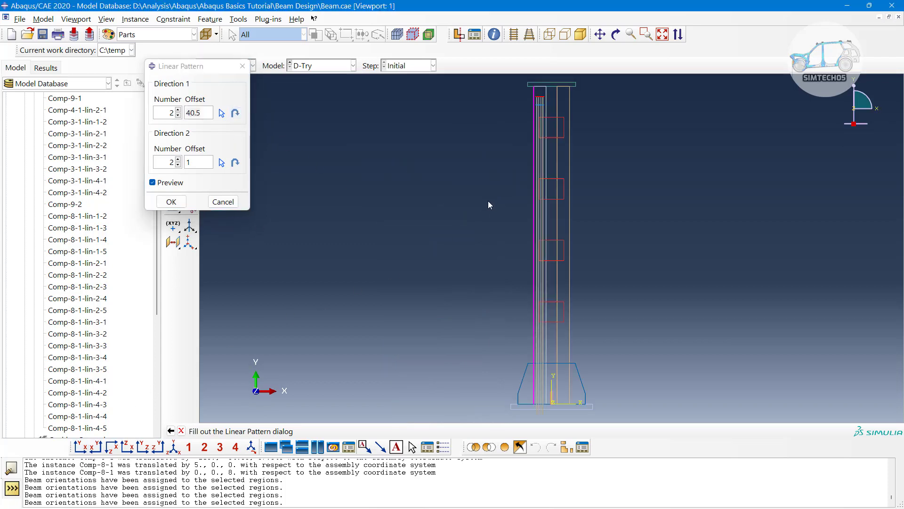
{"action": "scroll", "coordinate": [488, 201], "scroll_direction": "up", "scroll_amount": 5}
{"action": "scroll", "coordinate": [509, 161], "scroll_direction": "up", "scroll_amount": 3}
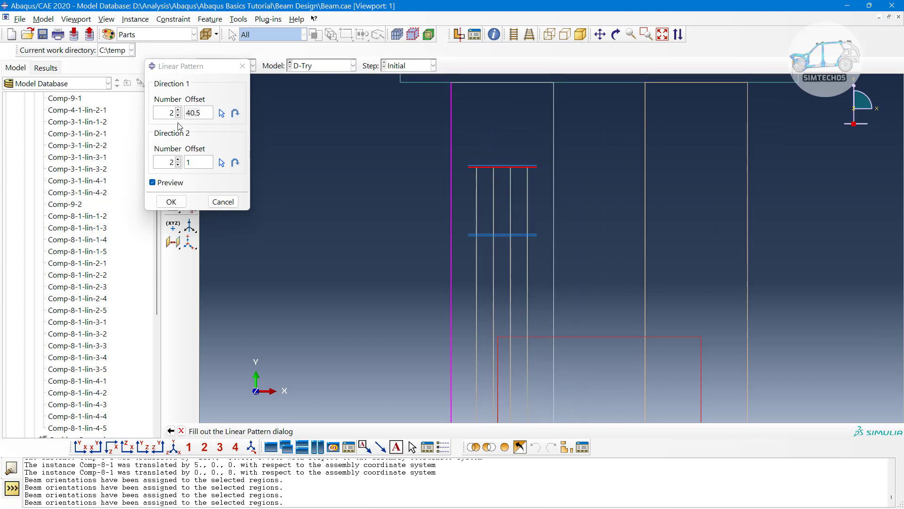
{"action": "left_click", "coordinate": [179, 165]}
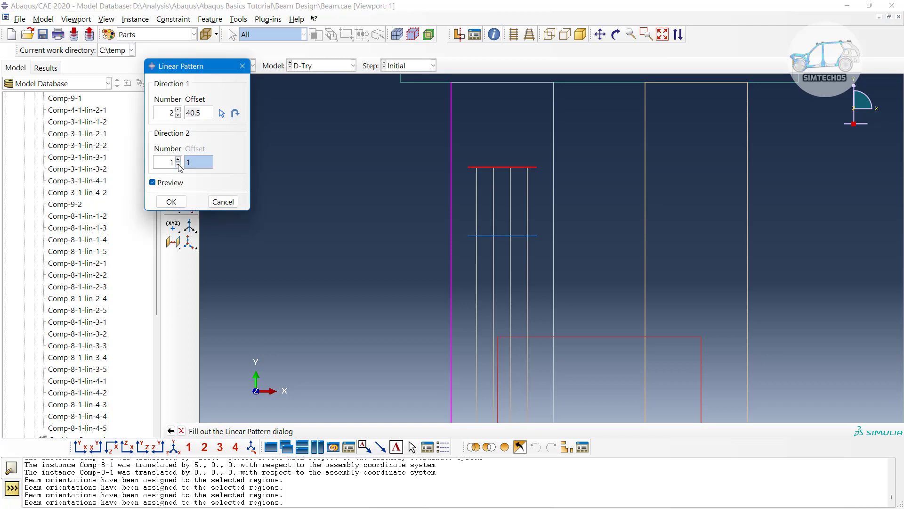
{"action": "triple_click", "coordinate": [207, 112]}
{"action": "type", "text": "50"}
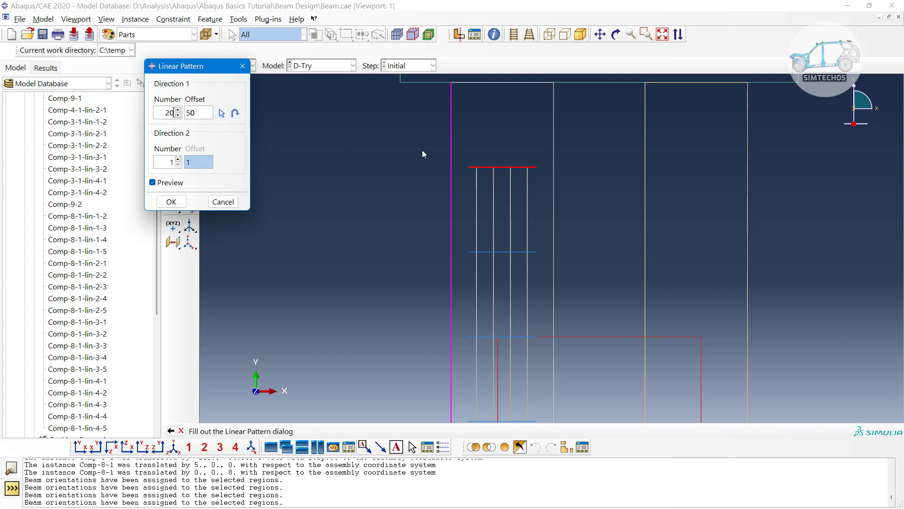
Raise the direction 1 count to 30 to carry the wire frames down to the column base, and create the pattern.
{"action": "scroll", "coordinate": [482, 136], "scroll_direction": "down", "scroll_amount": 5}
{"action": "scroll", "coordinate": [468, 303], "scroll_direction": "up", "scroll_amount": 3}
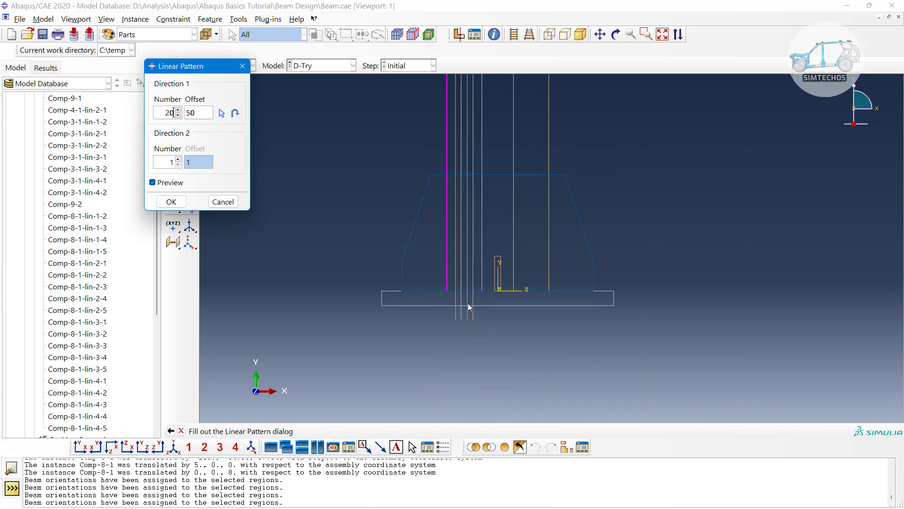
{"action": "scroll", "coordinate": [468, 303], "scroll_direction": "down", "scroll_amount": 5}
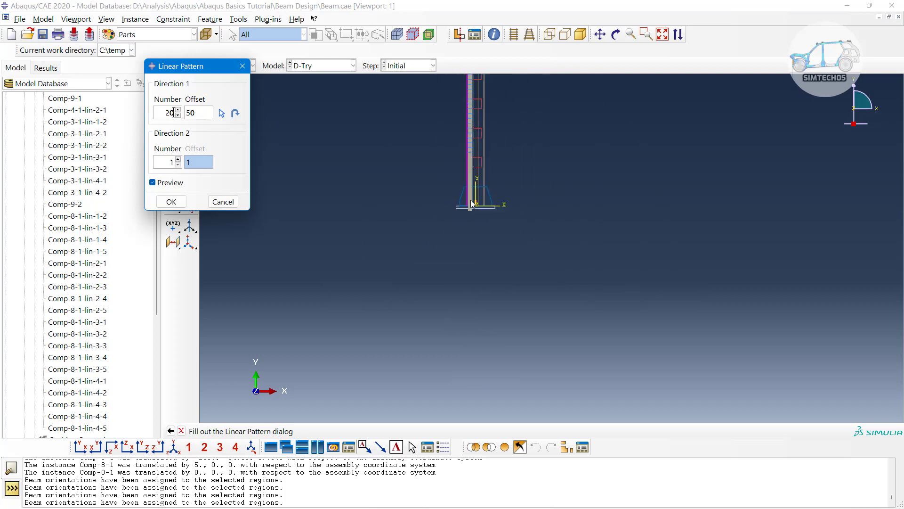
{"action": "scroll", "coordinate": [472, 203], "scroll_direction": "up", "scroll_amount": 4}
{"action": "scroll", "coordinate": [465, 183], "scroll_direction": "up", "scroll_amount": 2}
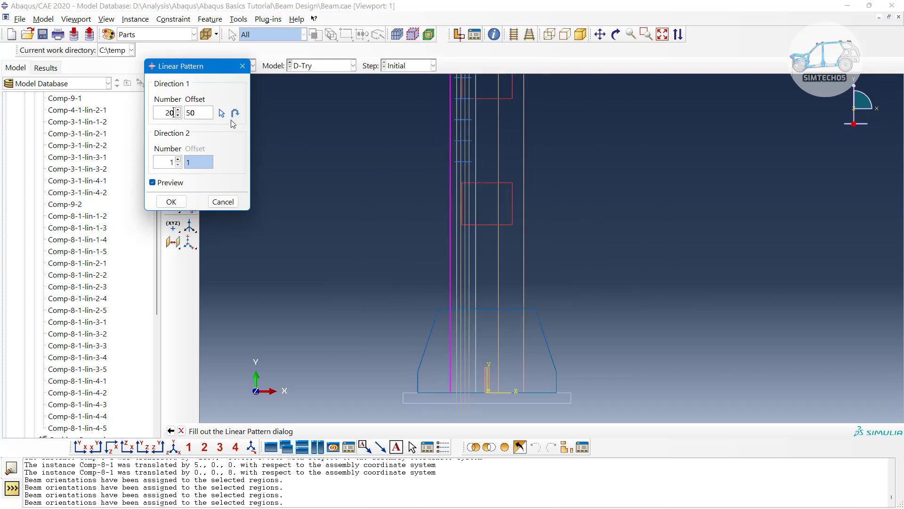
{"action": "left_click", "coordinate": [178, 111]}
{"action": "scroll", "coordinate": [477, 400], "scroll_direction": "up", "scroll_amount": 4}
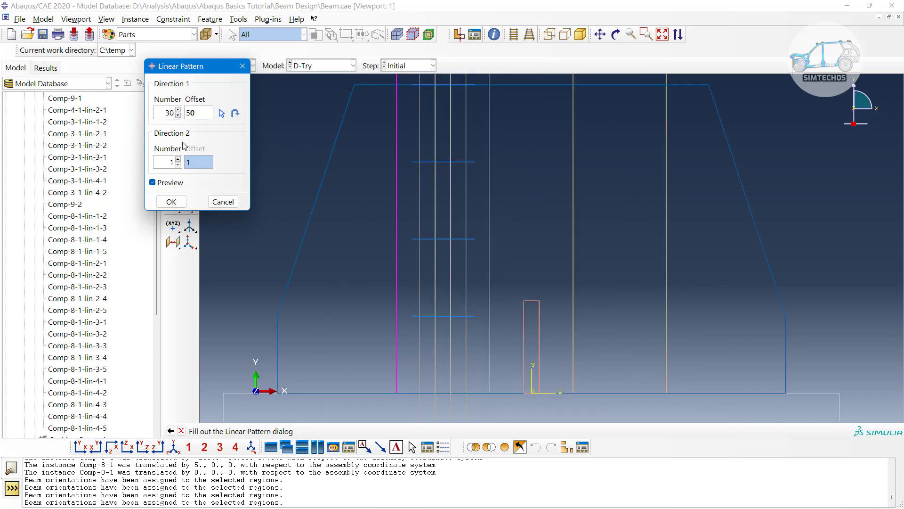
{"action": "scroll", "coordinate": [403, 324], "scroll_direction": "down", "scroll_amount": 4}
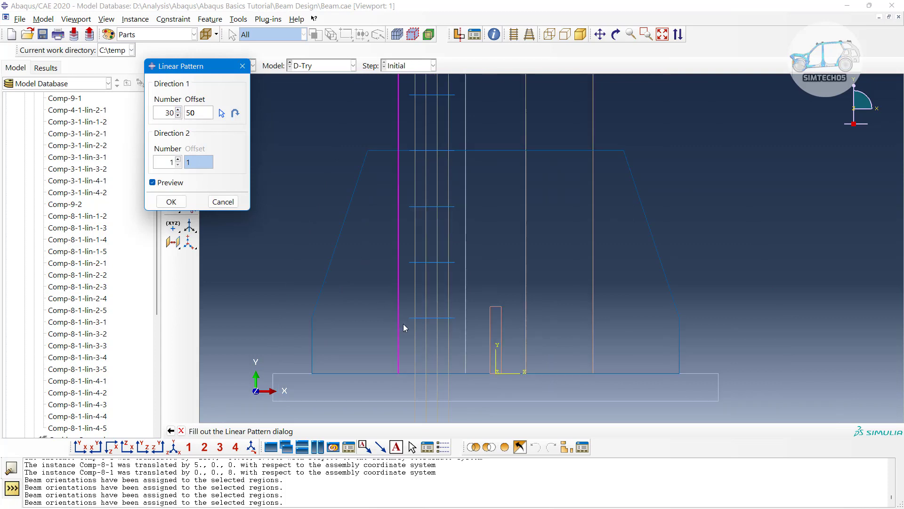
{"action": "middle_click_drag", "start_coordinate": [413, 392], "coordinate": [431, 338], "text": "ctrl+alt"}
{"action": "scroll", "coordinate": [431, 338], "scroll_direction": "up", "scroll_amount": 4}
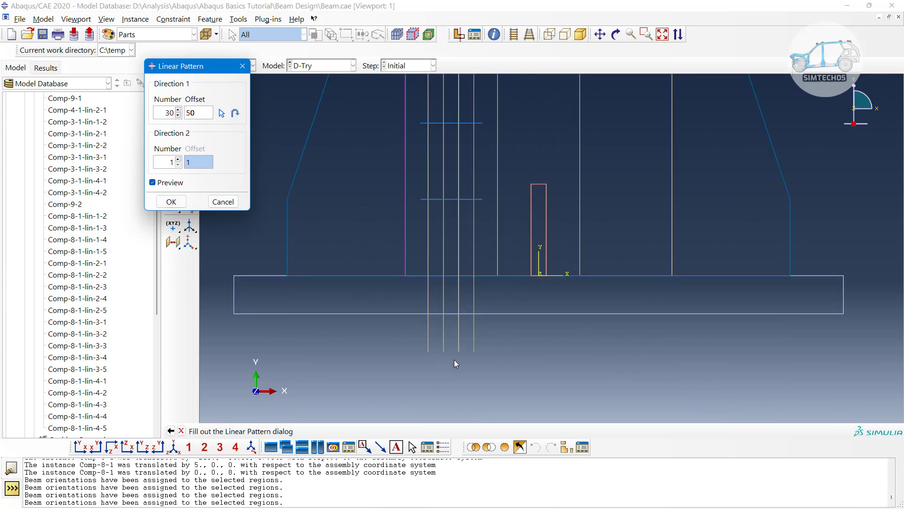
{"action": "left_click", "coordinate": [171, 201]}
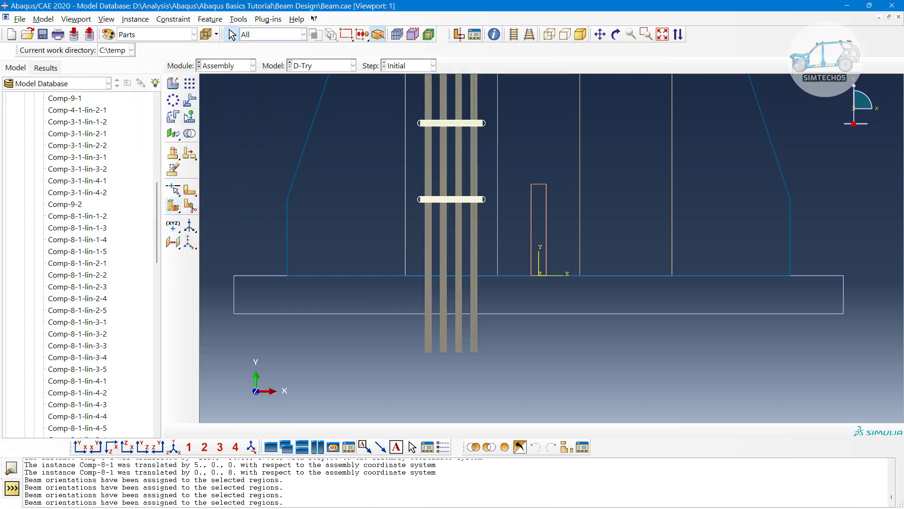
Translate all the vertical Comp-8 bars by 50 along the Y axis to align their lower ends with the column base.
{"action": "left_click", "coordinate": [189, 116]}
{"action": "left_click_drag", "start_coordinate": [390, 355], "coordinate": [497, 338]}
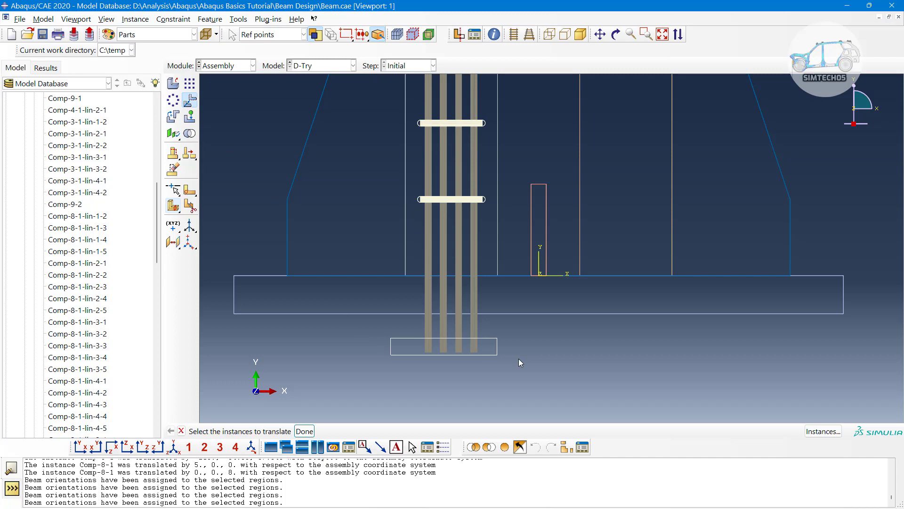
{"action": "middle_click", "coordinate": [543, 366]}
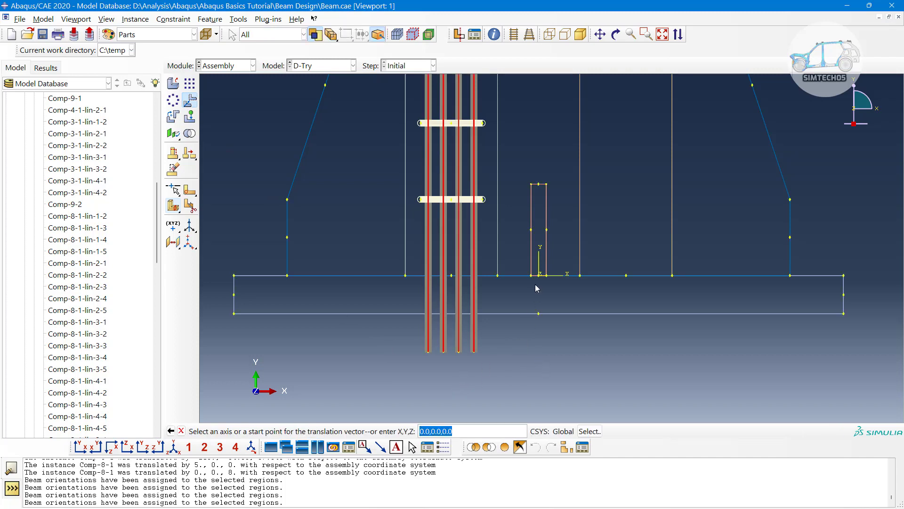
{"action": "left_click", "coordinate": [539, 255]}
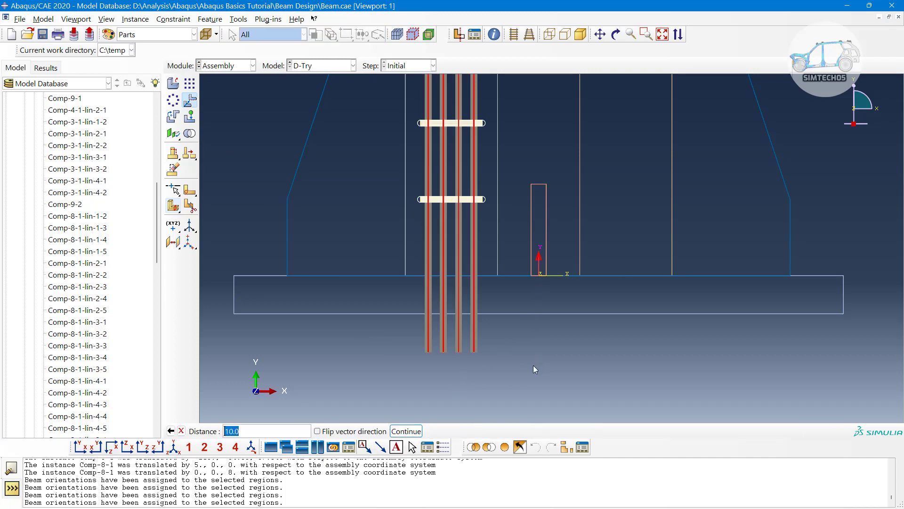
{"action": "key", "text": "Return"}
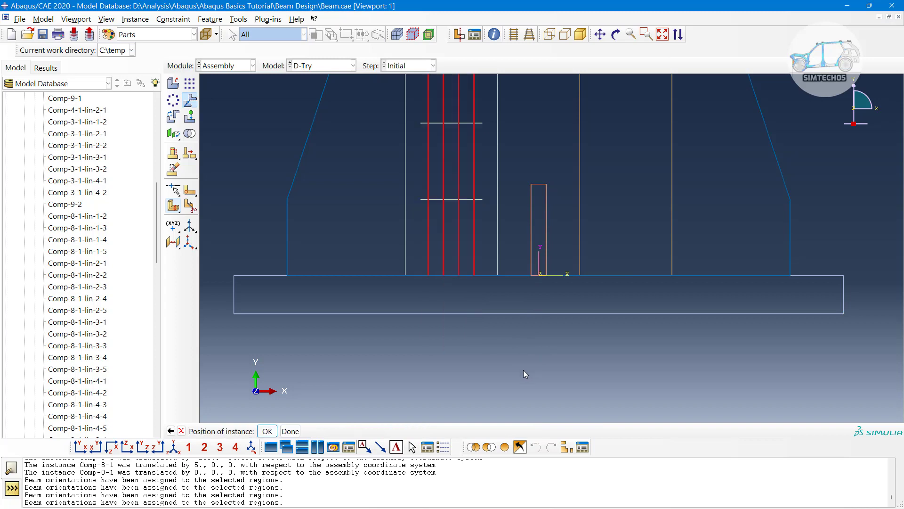
{"action": "left_click", "coordinate": [267, 431]}
{"action": "scroll", "coordinate": [457, 343], "scroll_direction": "down", "scroll_amount": 6}
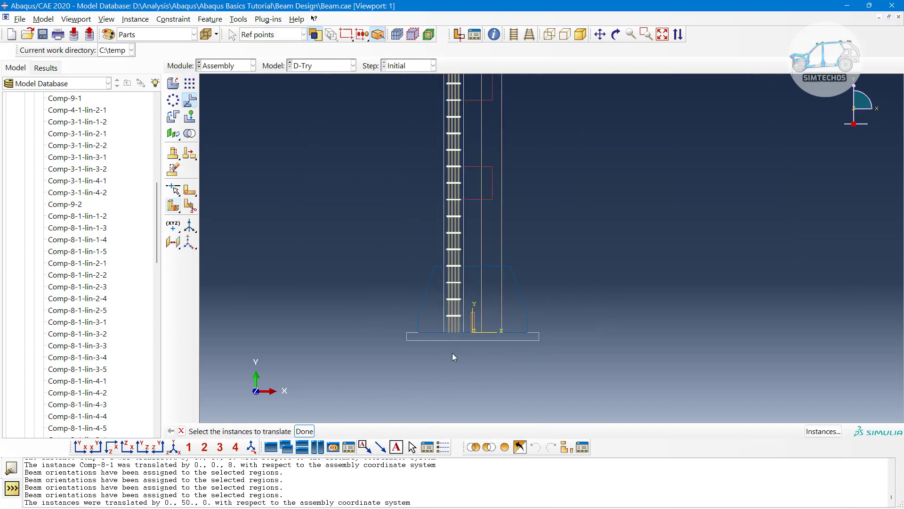
{"action": "scroll", "coordinate": [454, 269], "scroll_direction": "down", "scroll_amount": 2}
{"action": "scroll", "coordinate": [455, 86], "scroll_direction": "up", "scroll_amount": 10}
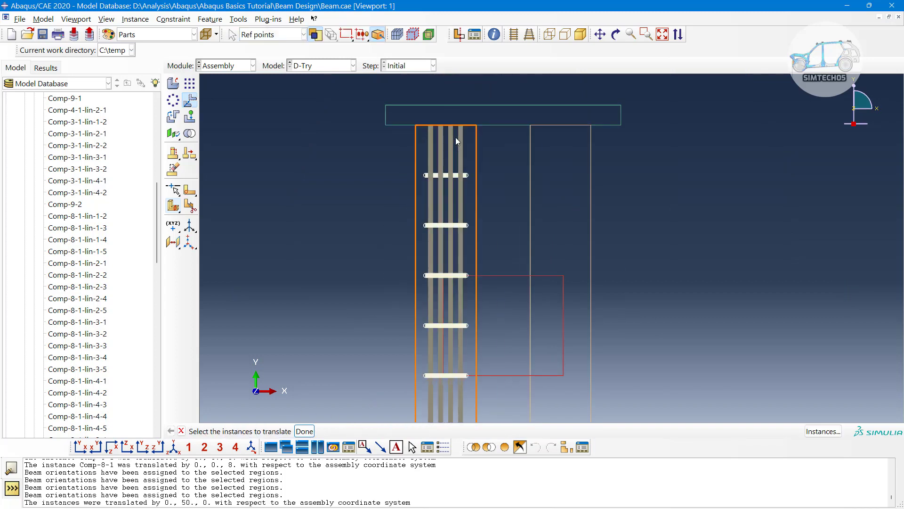
{"action": "scroll", "coordinate": [456, 141], "scroll_direction": "down", "scroll_amount": 5}
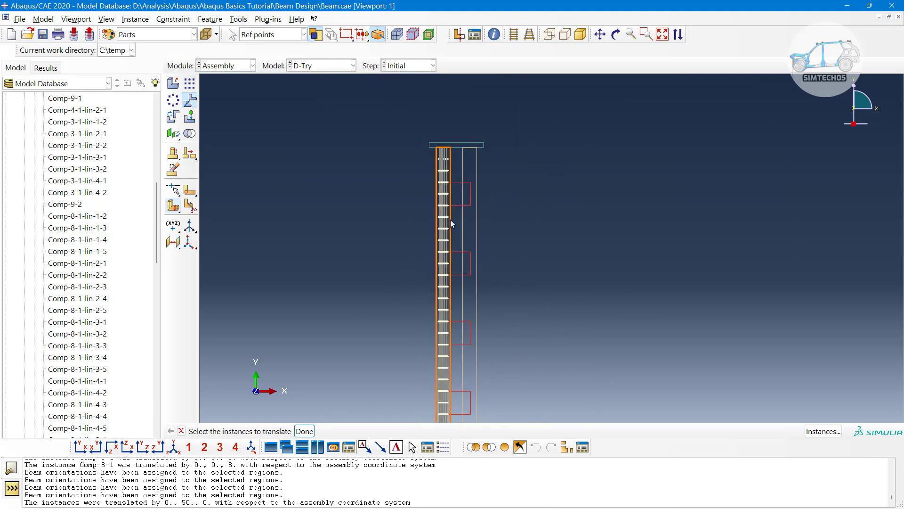
Start a linear pattern and window-select the first column together with its vertical bars and wire frames down to the base.
{"action": "left_click", "coordinate": [189, 84]}
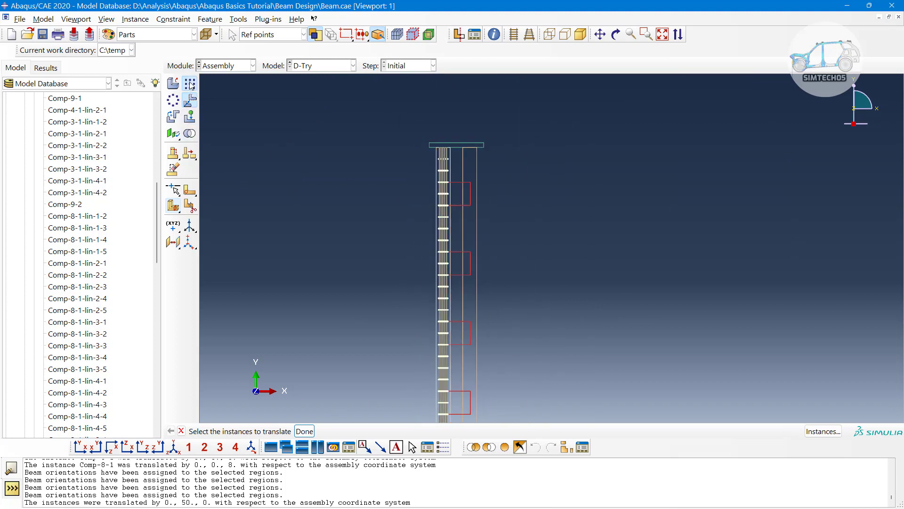
{"action": "scroll", "coordinate": [455, 137], "scroll_direction": "up", "scroll_amount": 3}
{"action": "scroll", "coordinate": [451, 132], "scroll_direction": "up", "scroll_amount": 5}
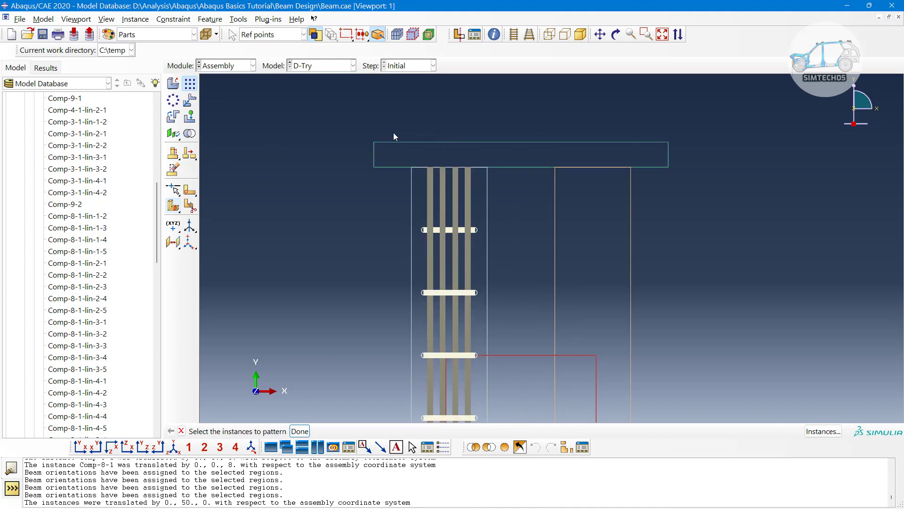
{"action": "scroll", "coordinate": [372, 127], "scroll_direction": "down", "scroll_amount": 2}
{"action": "scroll", "coordinate": [375, 134], "scroll_direction": "down", "scroll_amount": 4}
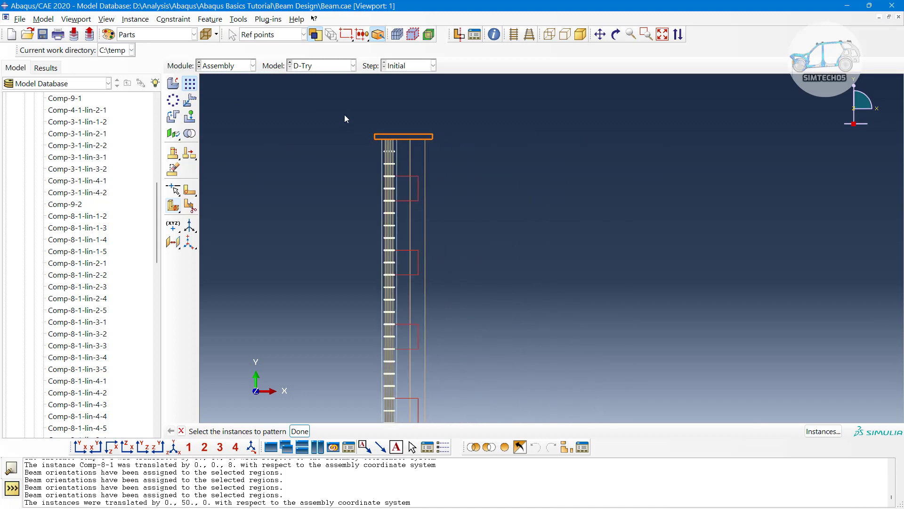
{"action": "left_click_drag", "start_coordinate": [343, 111], "coordinate": [407, 367]}
{"action": "scroll", "coordinate": [479, 177], "scroll_direction": "down", "scroll_amount": 4}
{"action": "scroll", "coordinate": [479, 325], "scroll_direction": "up", "scroll_amount": 5}
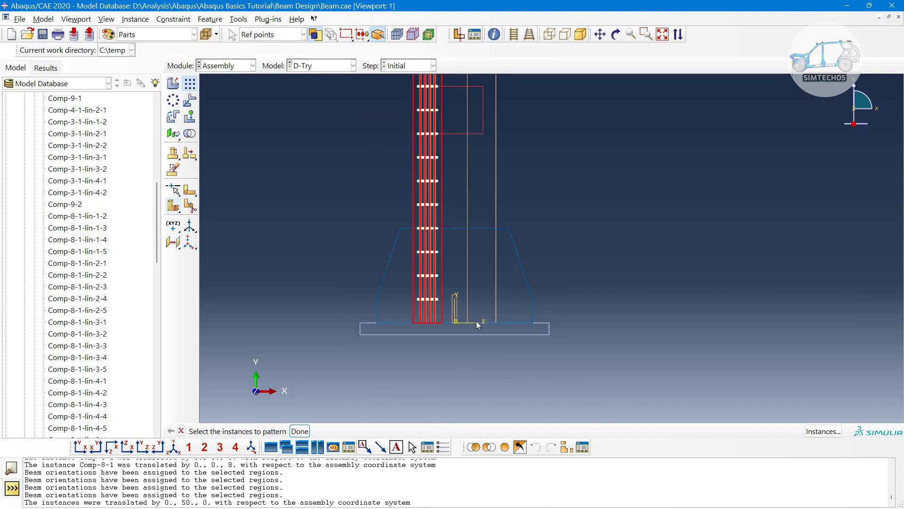
{"action": "scroll", "coordinate": [402, 296], "scroll_direction": "down", "scroll_amount": 2}
{"action": "scroll", "coordinate": [407, 219], "scroll_direction": "down", "scroll_amount": 2}
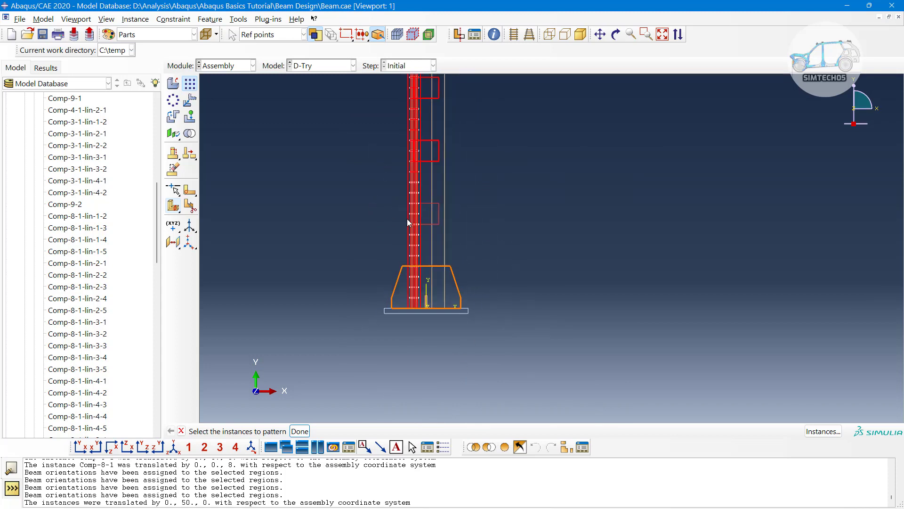
{"action": "scroll", "coordinate": [415, 151], "scroll_direction": "up", "scroll_amount": 2}
{"action": "left_click_drag", "start_coordinate": [375, 126], "coordinate": [431, 380]}
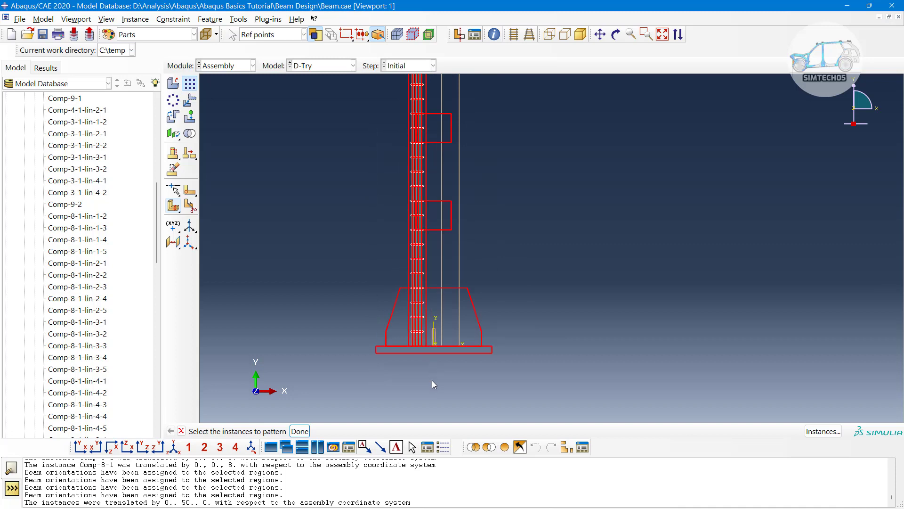
{"action": "scroll", "coordinate": [417, 365], "scroll_direction": "up", "scroll_amount": 2}
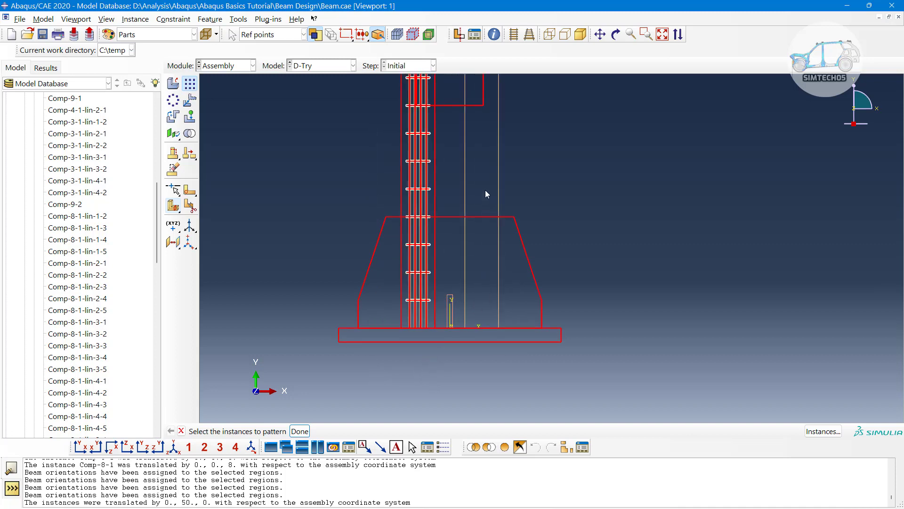
Remove the base plate, gusset plates, column, connecting plates and top plate from the selection, keeping only the reinforcement bars and wire frames.
{"action": "left_click_drag", "start_coordinate": [487, 194], "coordinate": [585, 386], "text": "ctrl"}
{"action": "scroll", "coordinate": [430, 287], "scroll_direction": "up", "scroll_amount": 3}
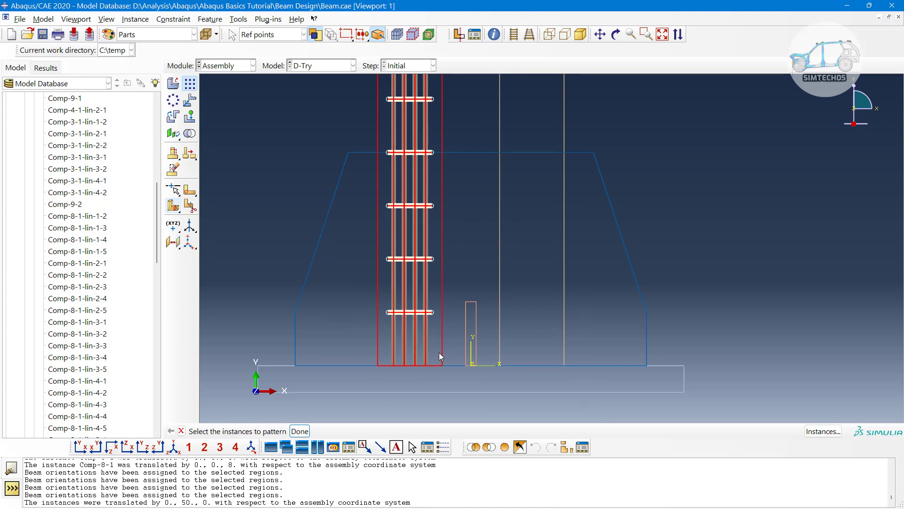
{"action": "left_click_drag", "start_coordinate": [439, 353], "coordinate": [453, 383], "text": "ctrl"}
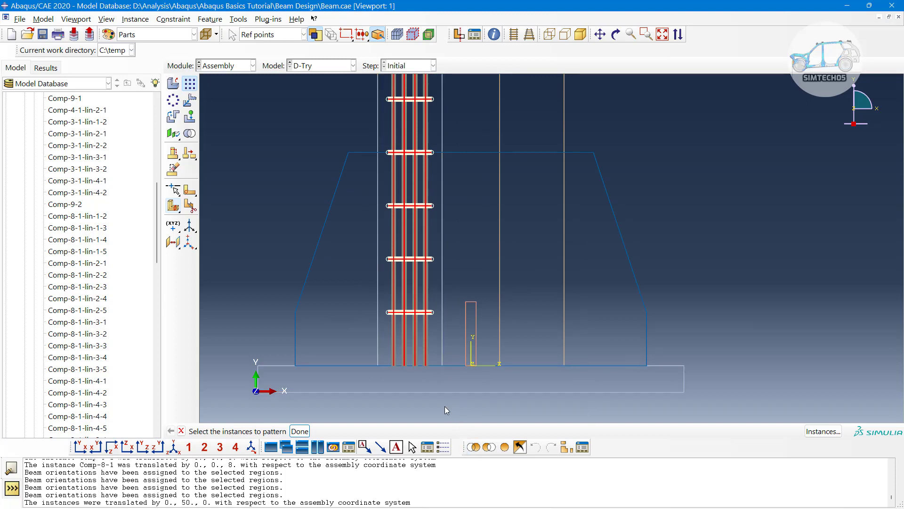
{"action": "scroll", "coordinate": [444, 406], "scroll_direction": "down", "scroll_amount": 5}
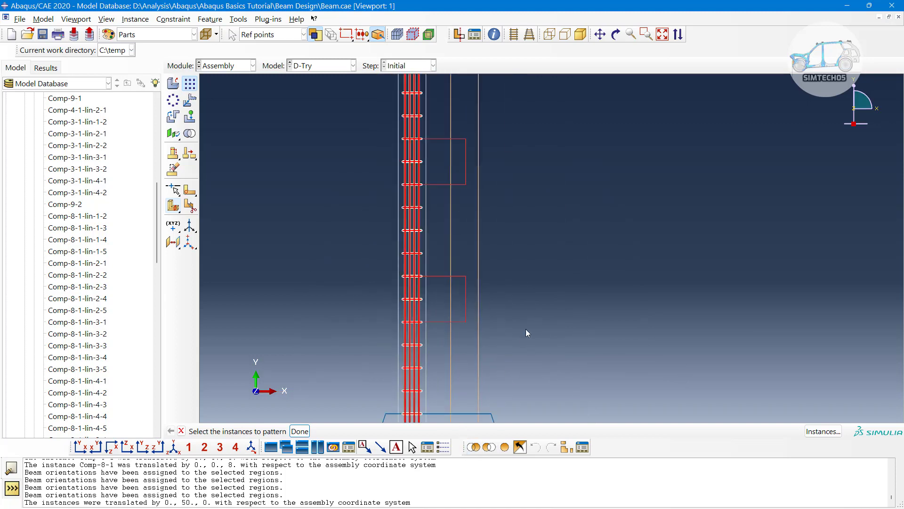
{"action": "scroll", "coordinate": [527, 325], "scroll_direction": "down", "scroll_amount": 3}
{"action": "scroll", "coordinate": [518, 172], "scroll_direction": "up", "scroll_amount": 2}
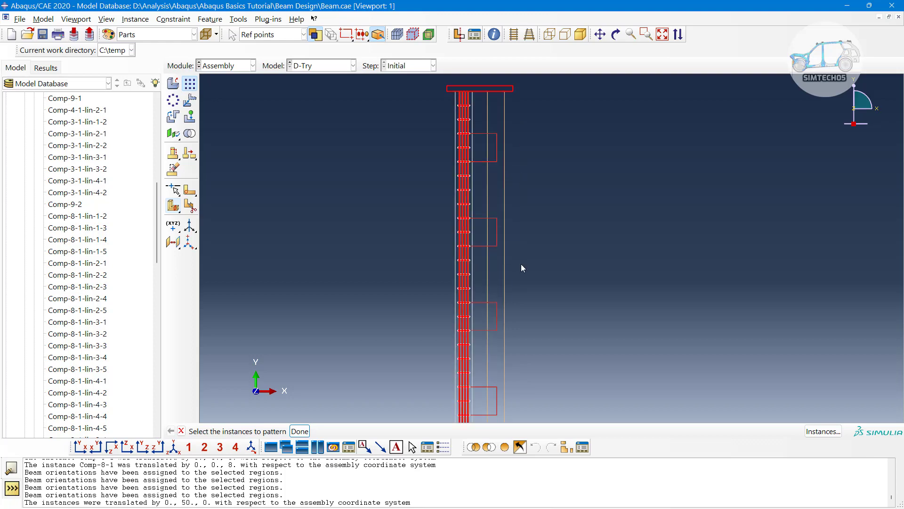
{"action": "scroll", "coordinate": [521, 264], "scroll_direction": "down", "scroll_amount": 2}
{"action": "scroll", "coordinate": [505, 148], "scroll_direction": "up", "scroll_amount": 3}
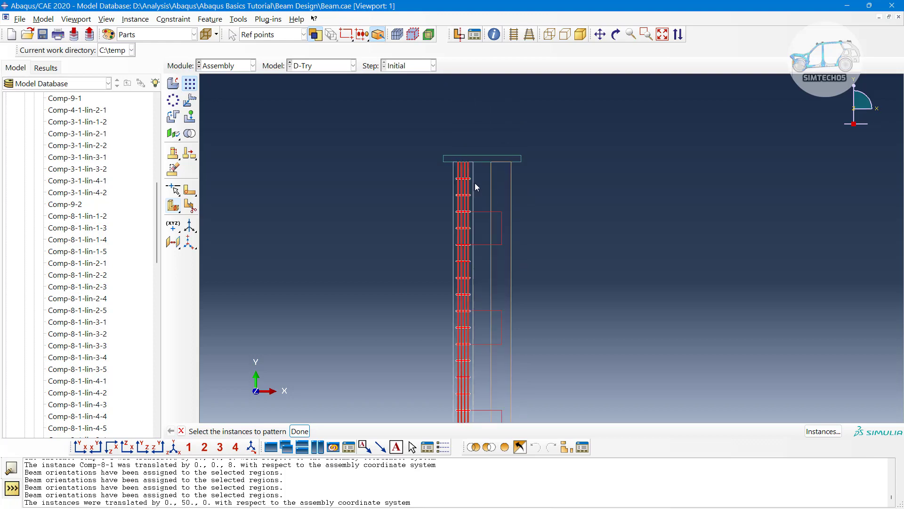
{"action": "scroll", "coordinate": [475, 183], "scroll_direction": "up", "scroll_amount": 5}
{"action": "left_click_drag", "start_coordinate": [463, 185], "coordinate": [499, 285], "text": "ctrl+alt"}
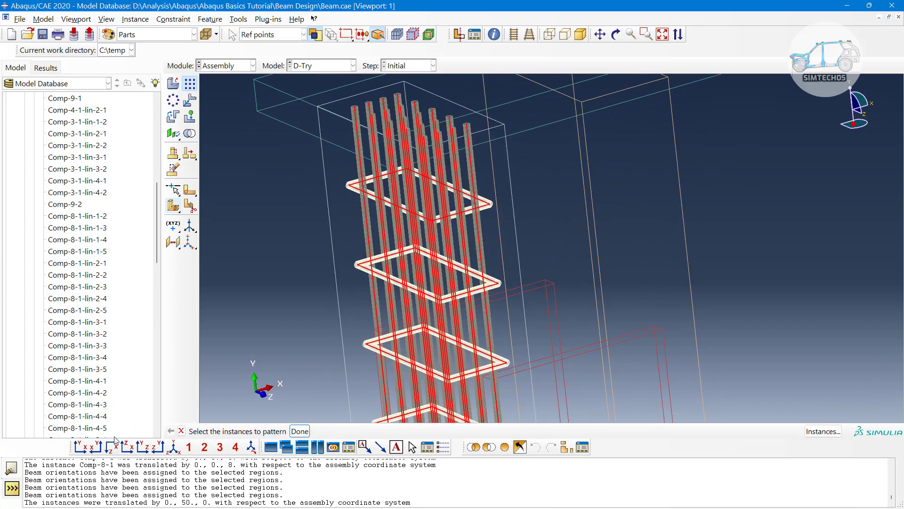
{"action": "left_click", "coordinate": [84, 449]}
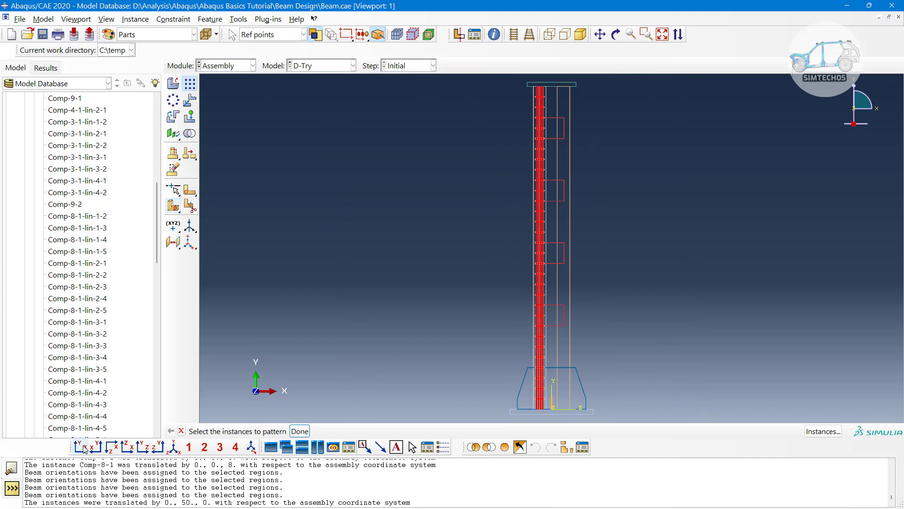
Accept the cage selection and set direction 1 along the X axis toward the other column with offset 200, reducing direction 2 to 1 instance.
{"action": "left_click", "coordinate": [565, 286]}
{"action": "scroll", "coordinate": [678, 322], "scroll_direction": "down", "scroll_amount": 1}
{"action": "scroll", "coordinate": [551, 264], "scroll_direction": "up", "scroll_amount": 2}
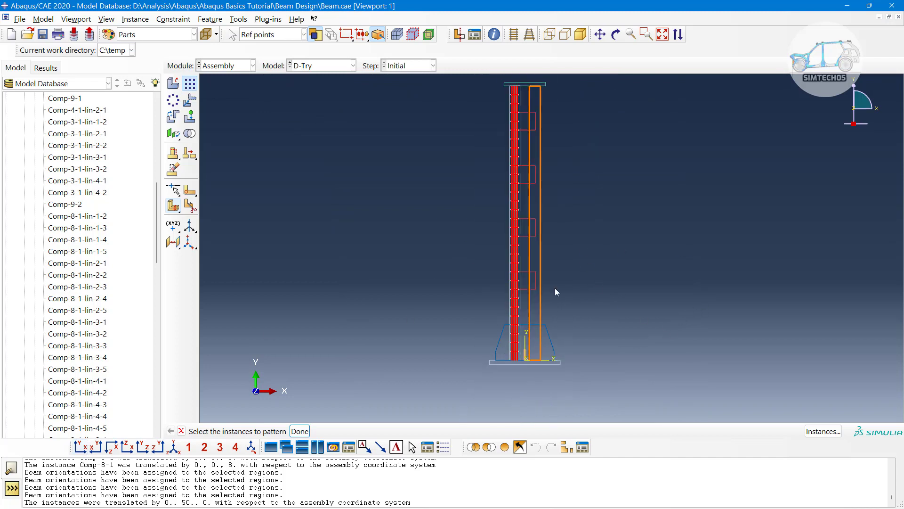
{"action": "scroll", "coordinate": [549, 357], "scroll_direction": "down", "scroll_amount": 10}
{"action": "scroll", "coordinate": [584, 395], "scroll_direction": "down", "scroll_amount": 3}
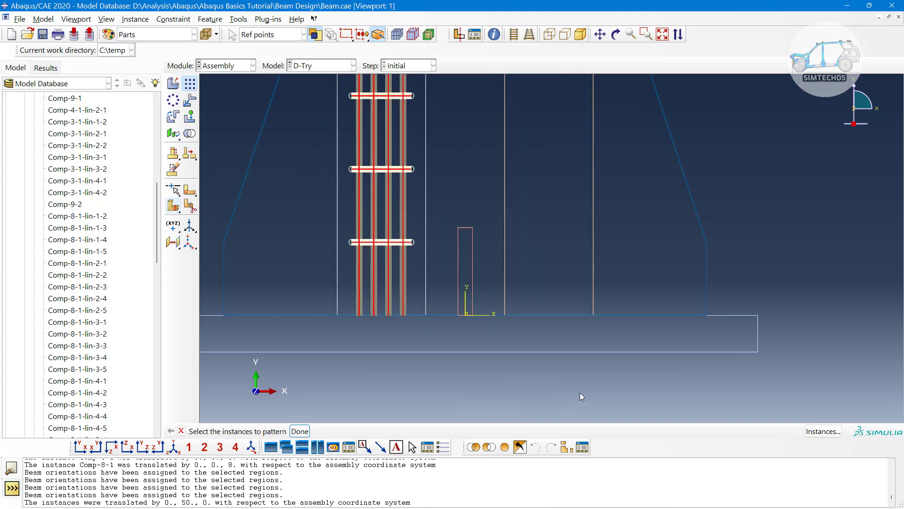
{"action": "middle_click", "coordinate": [275, 253]}
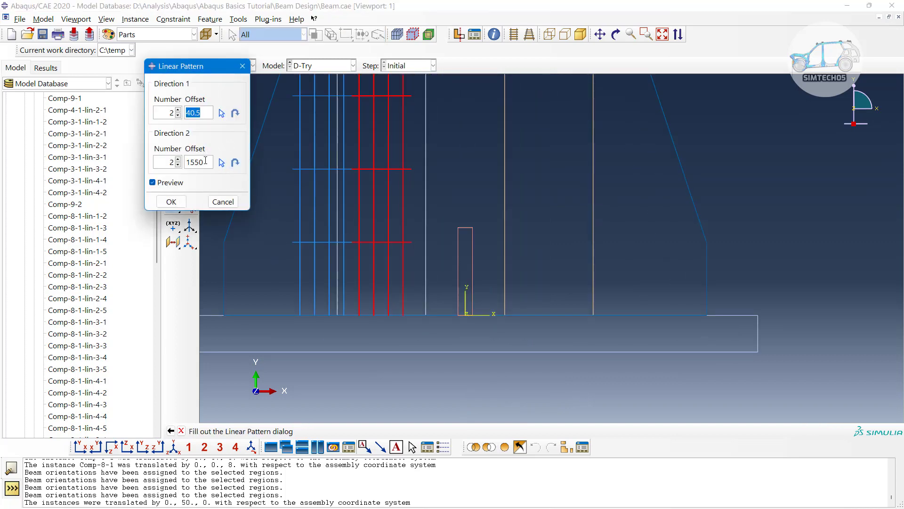
{"action": "left_click", "coordinate": [222, 113]}
{"action": "left_click", "coordinate": [493, 316]}
{"action": "left_click", "coordinate": [178, 165]}
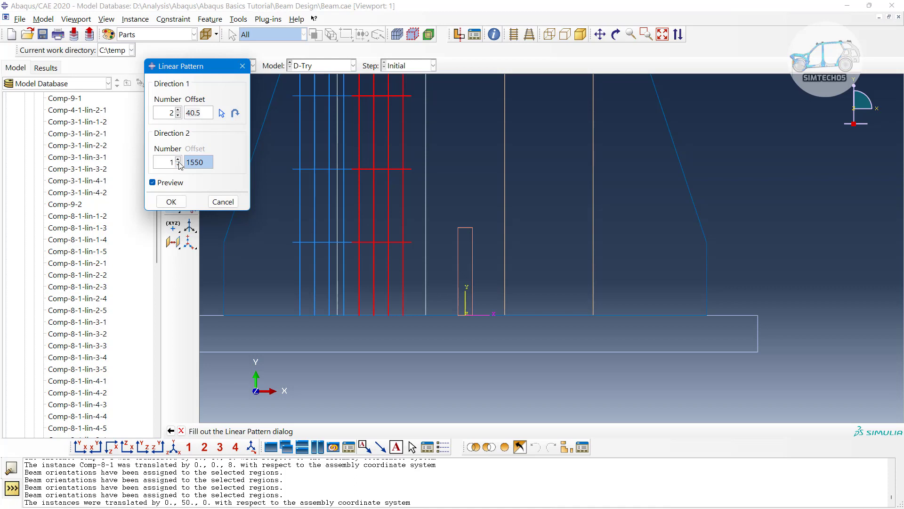
{"action": "double_click", "coordinate": [208, 112]}
{"action": "type", "text": "200"}
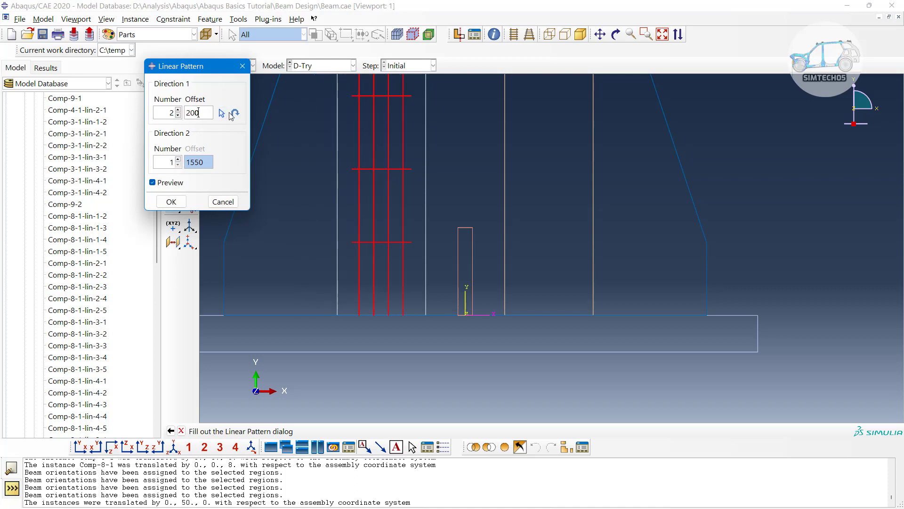
{"action": "left_click", "coordinate": [235, 113]}
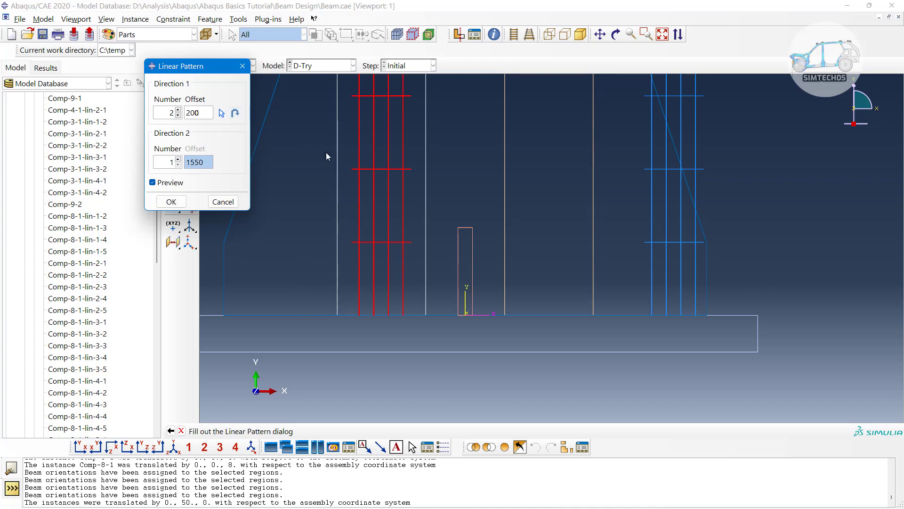
Measure the distance between the bottom-edge midpoints of the two columns.
{"action": "left_click", "coordinate": [494, 34]}
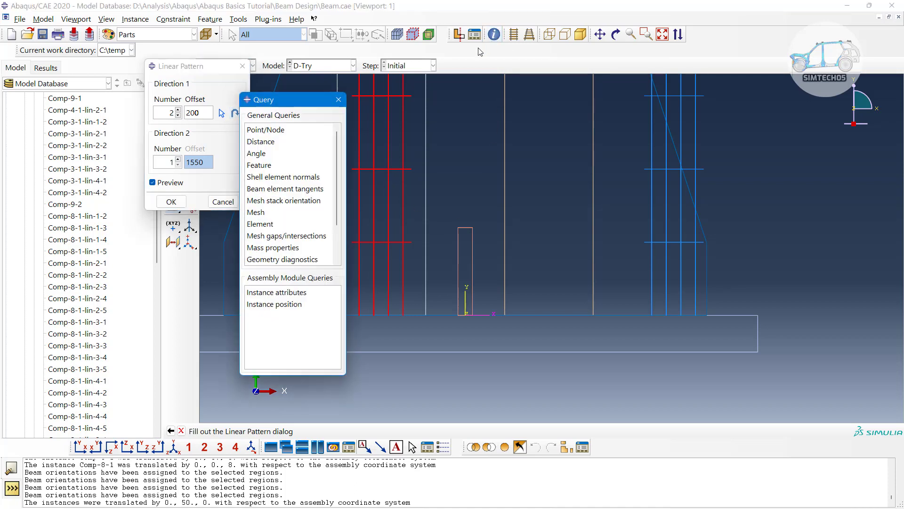
{"action": "left_click", "coordinate": [266, 141]}
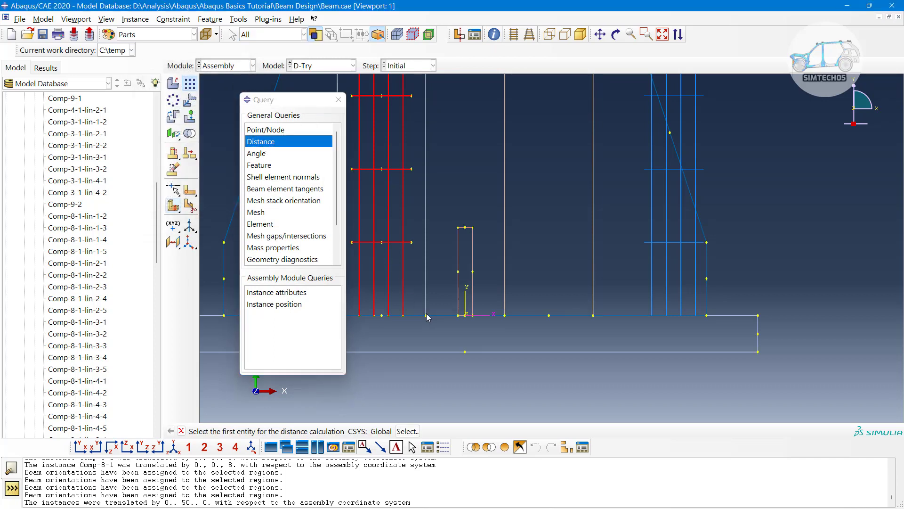
{"action": "left_click", "coordinate": [382, 314]}
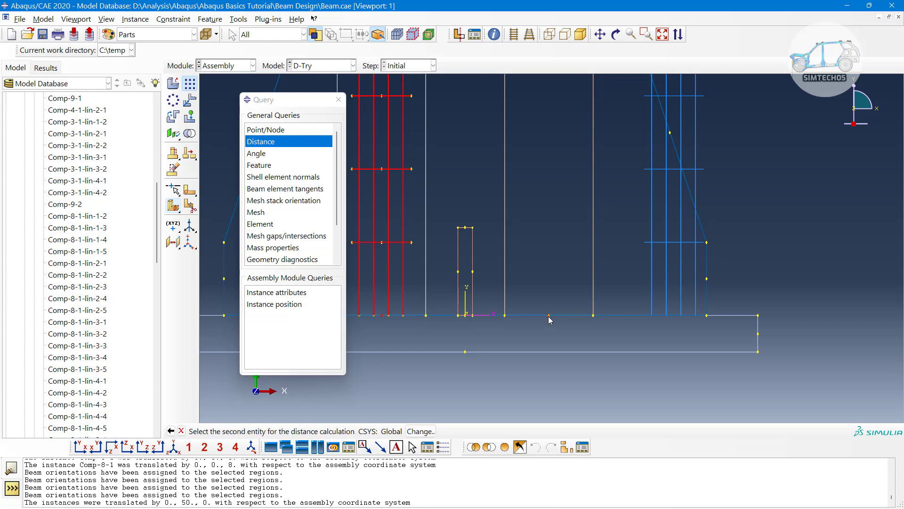
{"action": "left_click", "coordinate": [549, 316]}
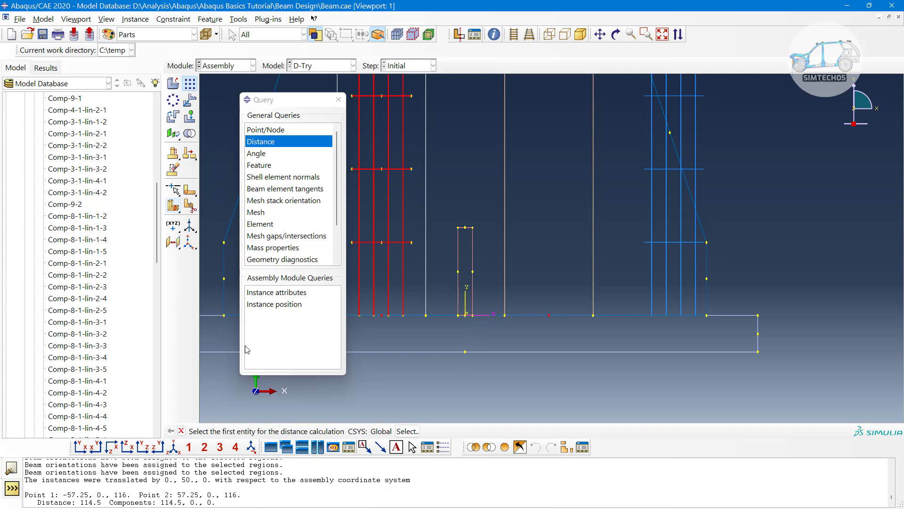
Set the direction 1 offset to 114.5, create the cage pattern in the second column, and close the distance query.
{"action": "left_click", "coordinate": [173, 205]}
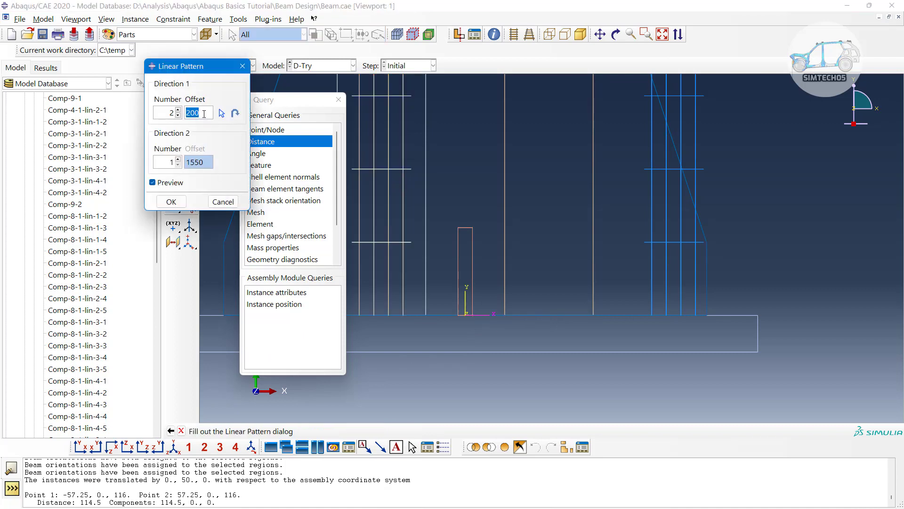
{"action": "type", "text": "114.5"}
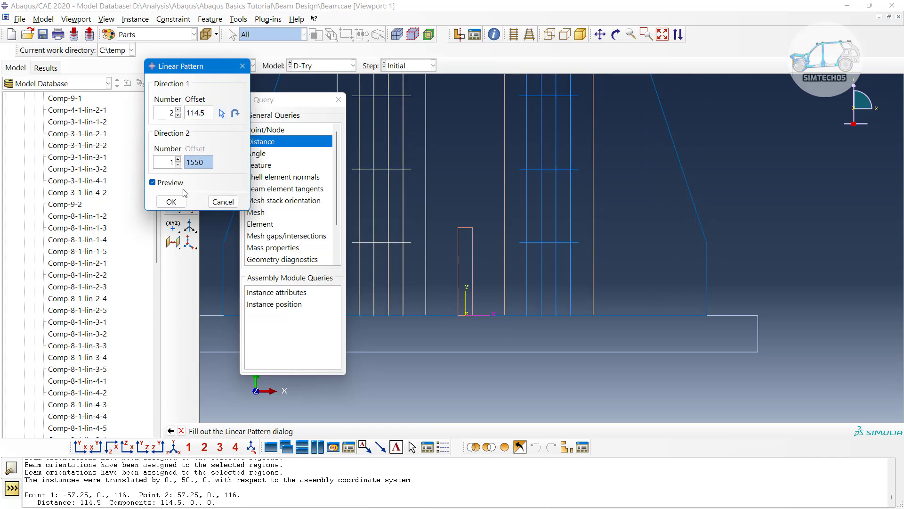
{"action": "left_click", "coordinate": [171, 201]}
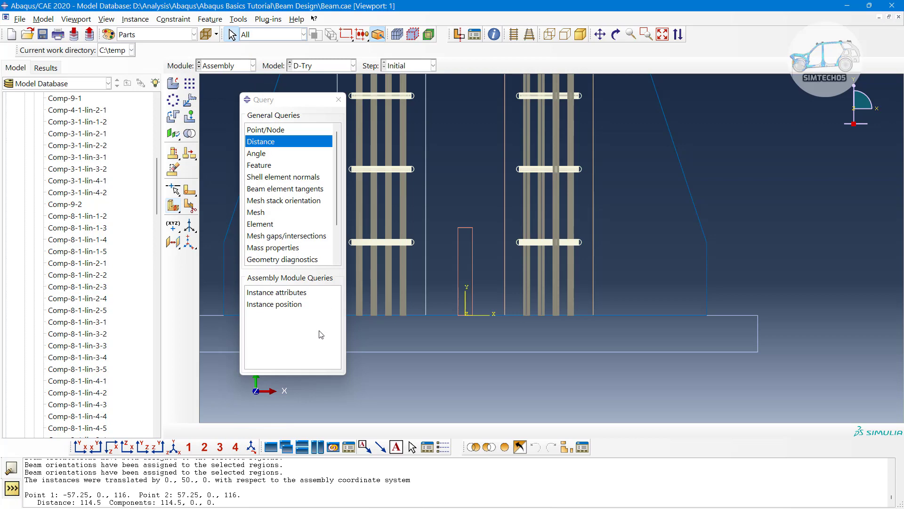
{"action": "left_click", "coordinate": [338, 100]}
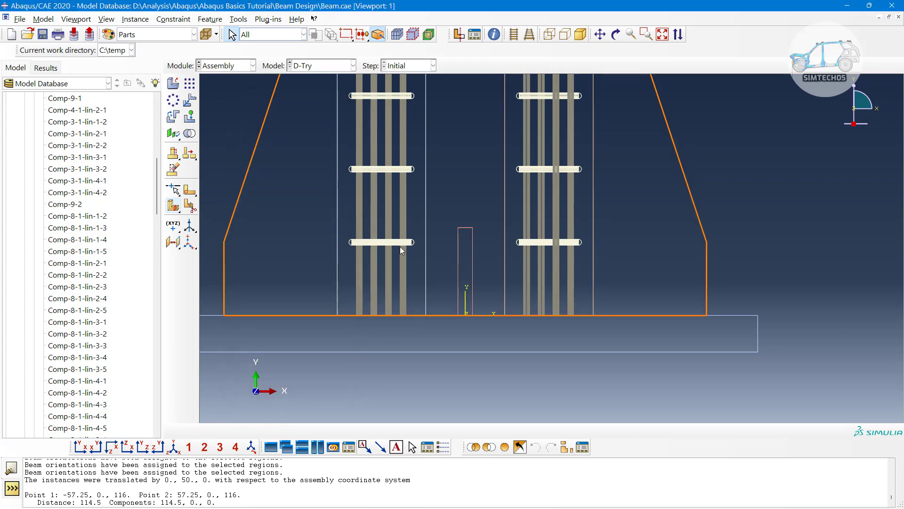
Inspect the patterned cages in 3D and examine the column base and plates from both sides in shaded display.
{"action": "scroll", "coordinate": [519, 277], "scroll_direction": "down", "scroll_amount": 7}
{"action": "left_click_drag", "start_coordinate": [546, 286], "coordinate": [509, 314], "text": "ctrl+alt"}
{"action": "middle_click_drag", "start_coordinate": [588, 230], "coordinate": [565, 258], "text": "ctrl+alt"}
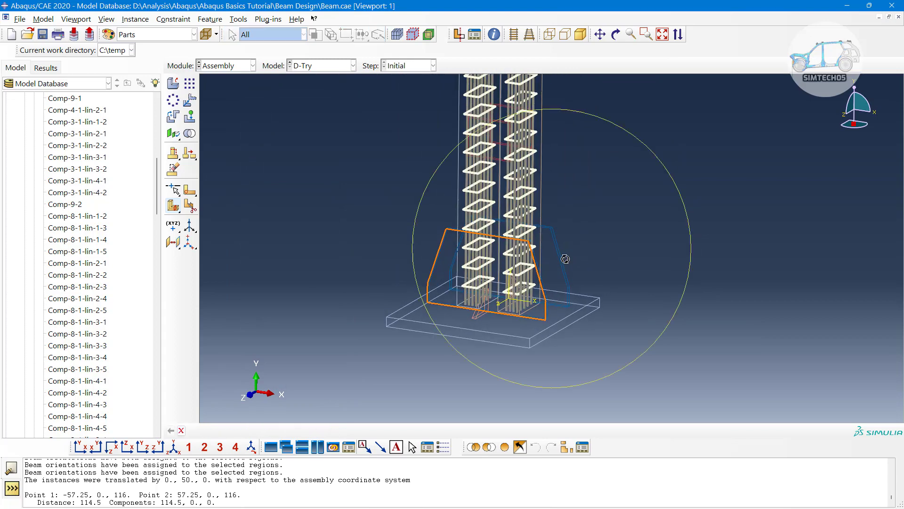
{"action": "left_click_drag", "start_coordinate": [565, 258], "coordinate": [522, 276], "text": "ctrl+alt"}
{"action": "left_click", "coordinate": [581, 34]}
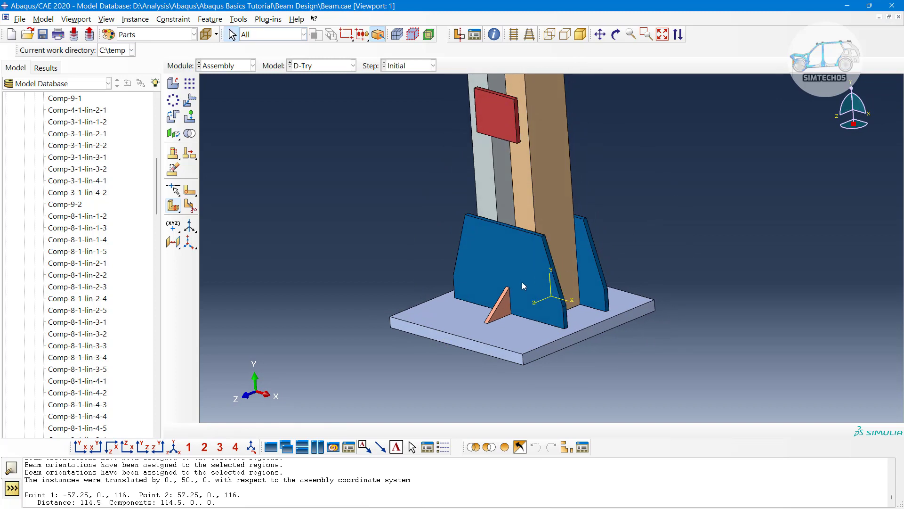
{"action": "scroll", "coordinate": [522, 282], "scroll_direction": "up", "scroll_amount": 3}
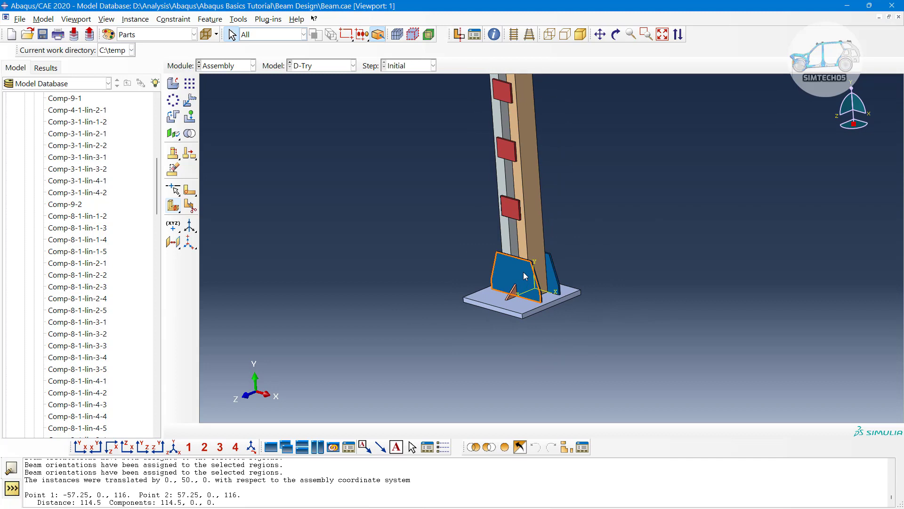
{"action": "scroll", "coordinate": [524, 273], "scroll_direction": "down", "scroll_amount": 4}
{"action": "left_click_drag", "start_coordinate": [504, 289], "coordinate": [626, 283], "text": "ctrl+alt"}
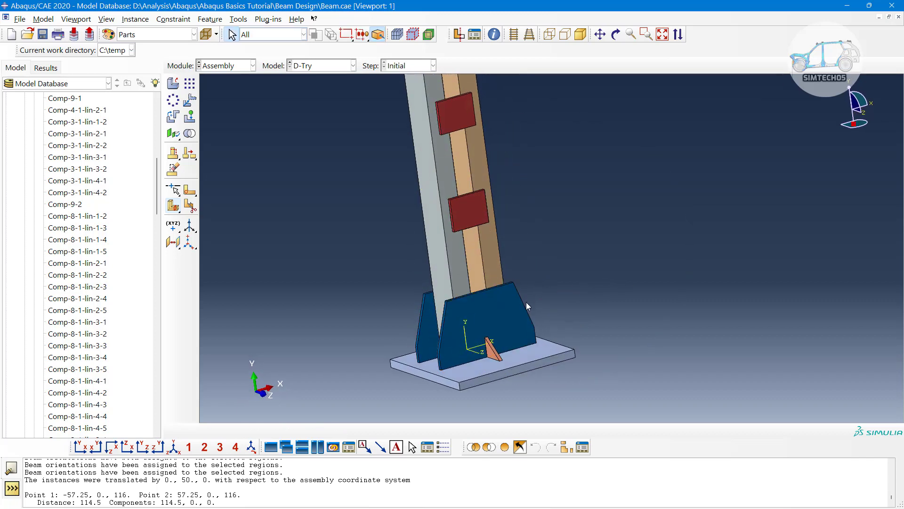
{"action": "scroll", "coordinate": [527, 301], "scroll_direction": "up", "scroll_amount": 3}
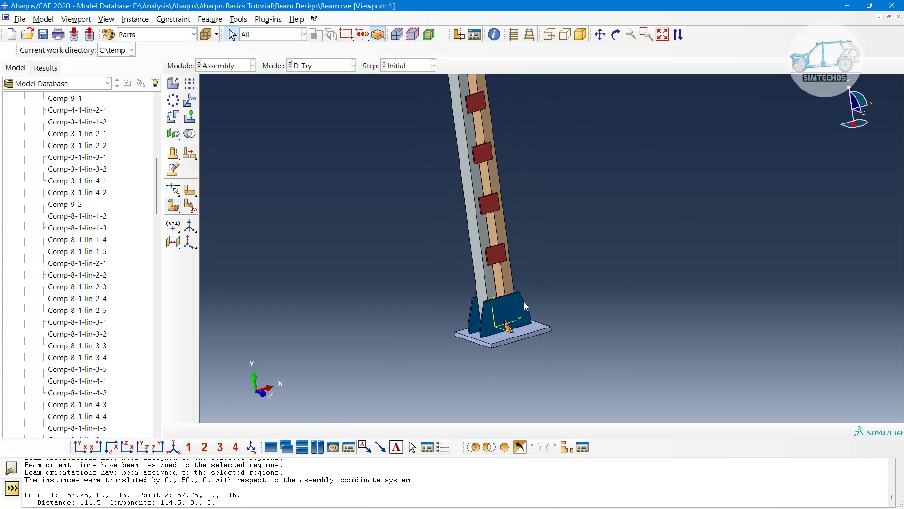
Return to wireframe display and examine the lower ends of both reinforcement cages above the base plate.
{"action": "left_click", "coordinate": [549, 34]}
{"action": "scroll", "coordinate": [515, 324], "scroll_direction": "down", "scroll_amount": 5}
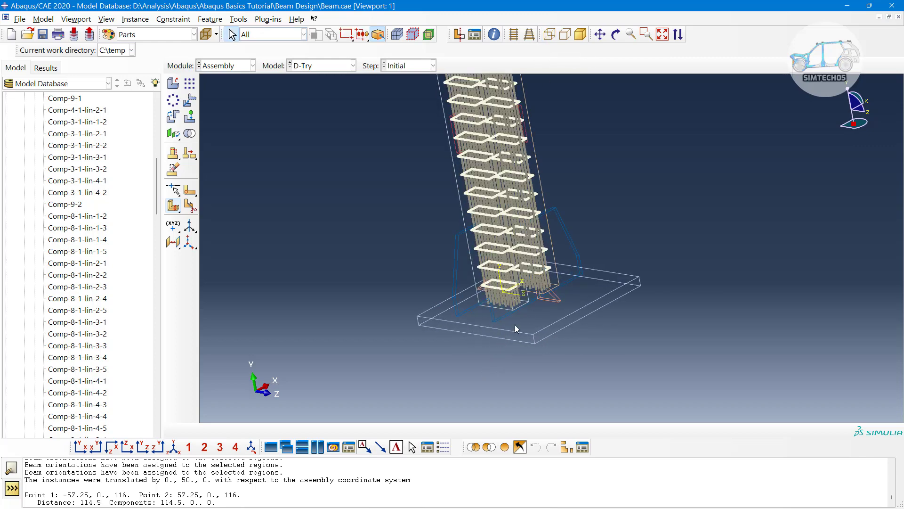
{"action": "left_click_drag", "start_coordinate": [561, 302], "coordinate": [535, 294], "text": "ctrl+alt"}
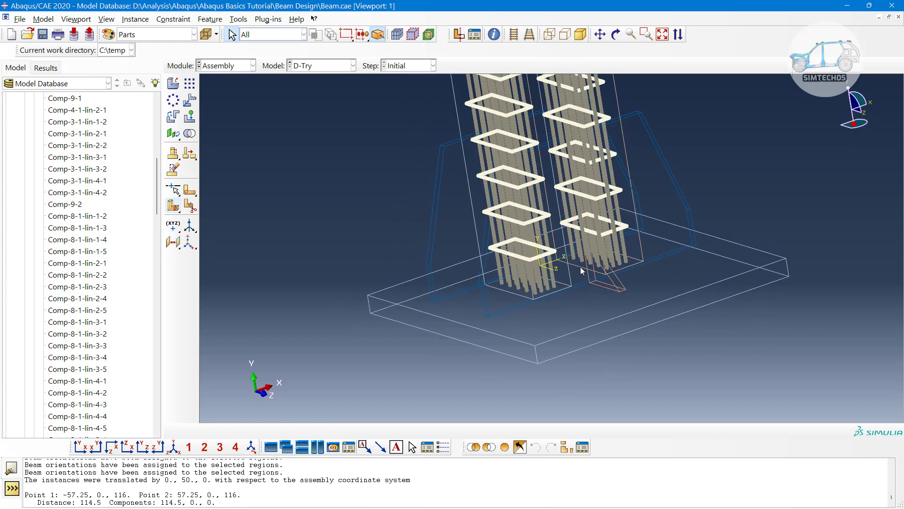
{"action": "middle_click_drag", "start_coordinate": [581, 267], "coordinate": [550, 273], "text": "ctrl+alt"}
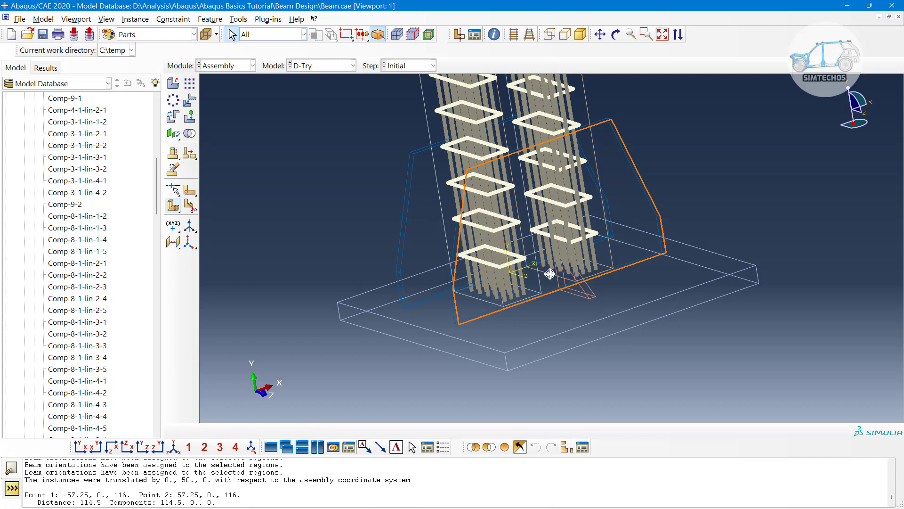